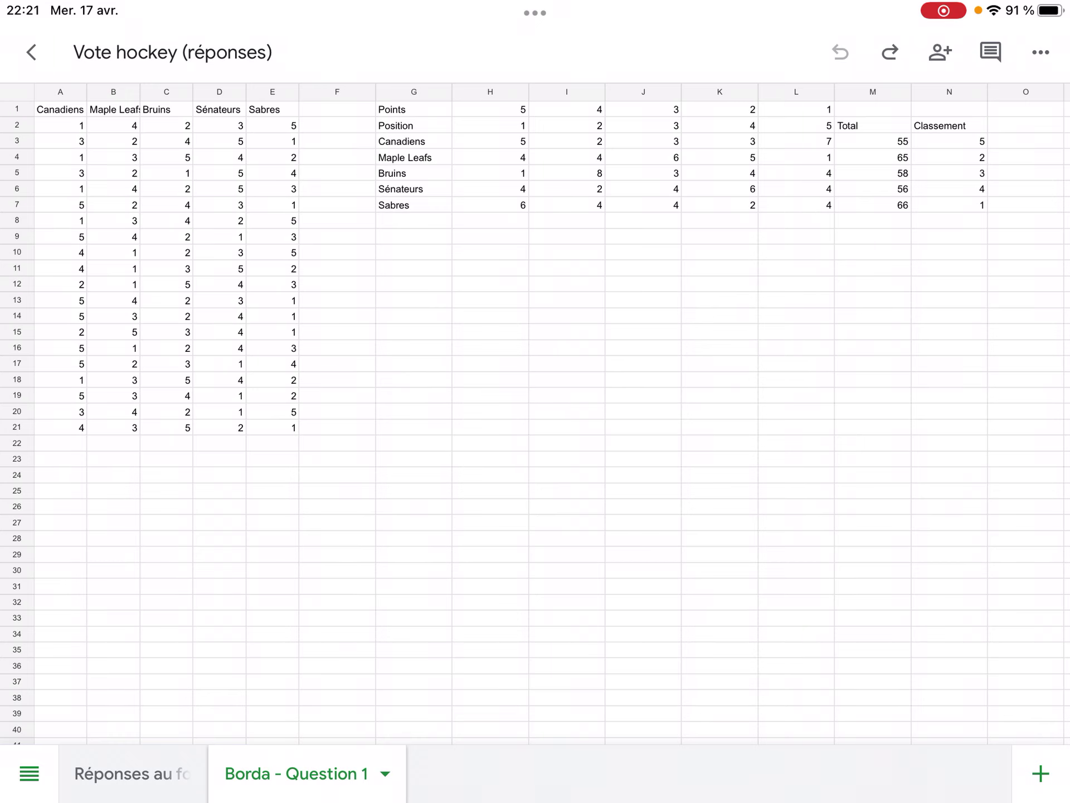
# Copy the vote table A1:E21 from Borda - Question 1 and add a new sheet, Feuille 2.
pyautogui.click(61, 110)
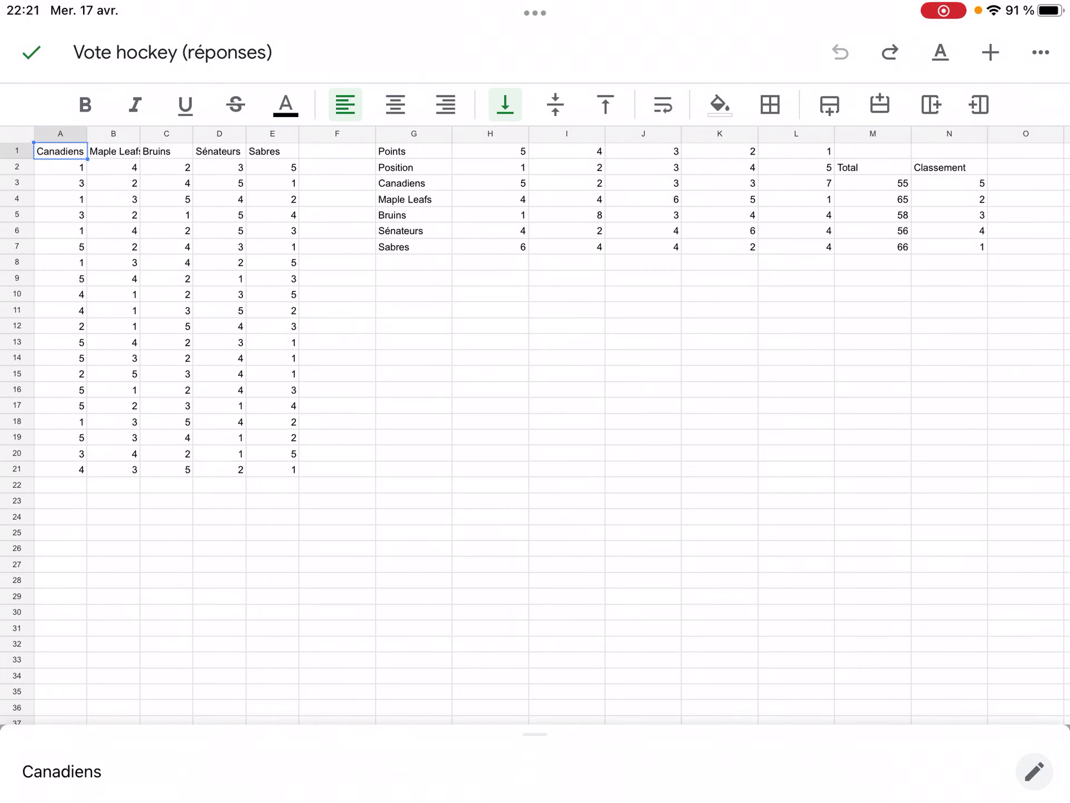
pyautogui.moveTo(88, 159); pyautogui.dragTo(300, 477)
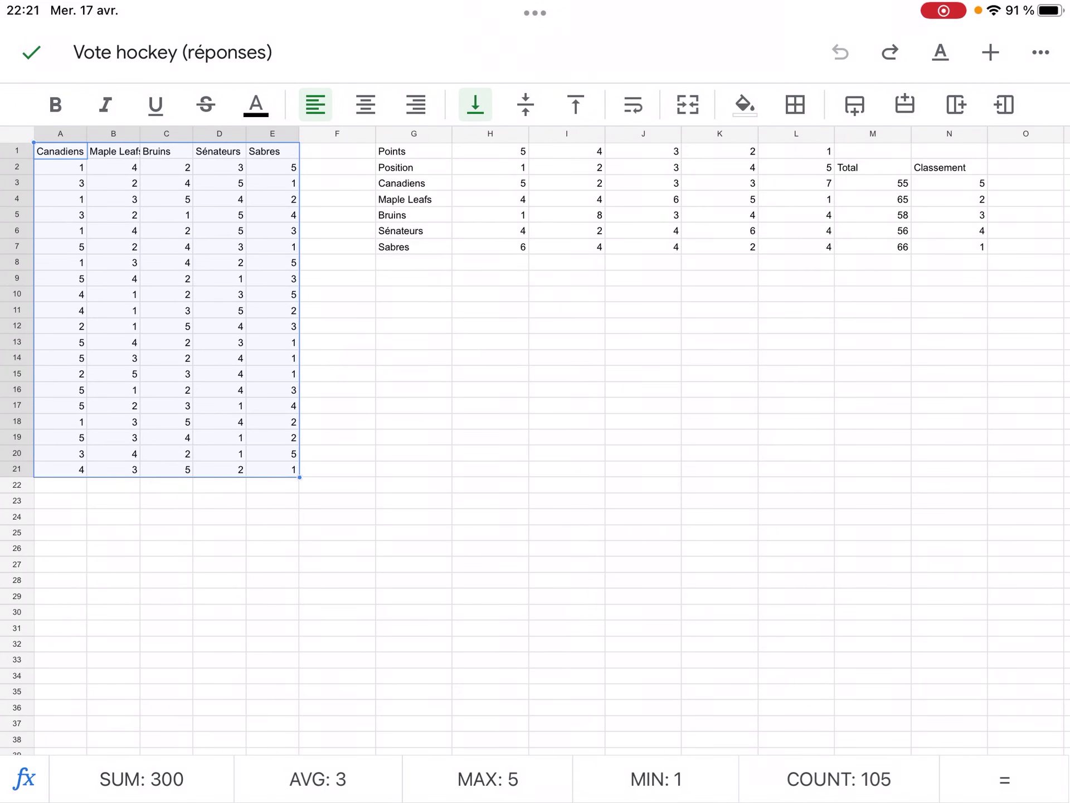
pyautogui.click(175, 346)
pyautogui.click(138, 304)
pyautogui.click(31, 52)
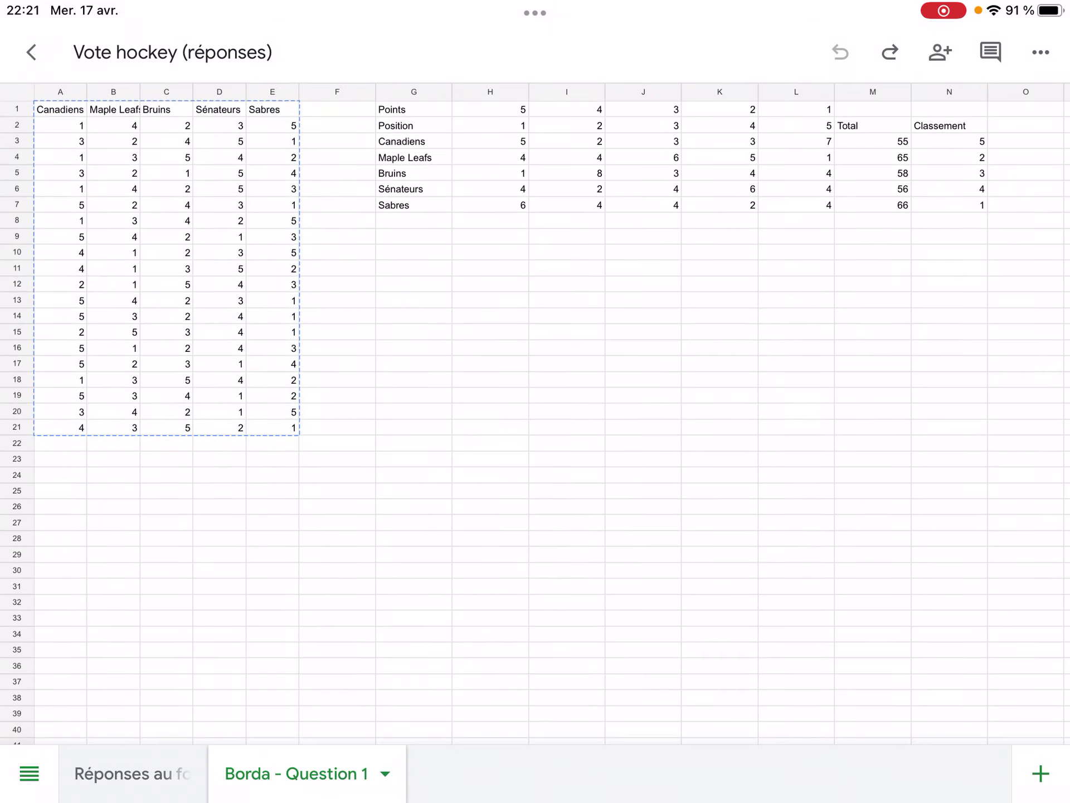
pyautogui.click(1041, 774)
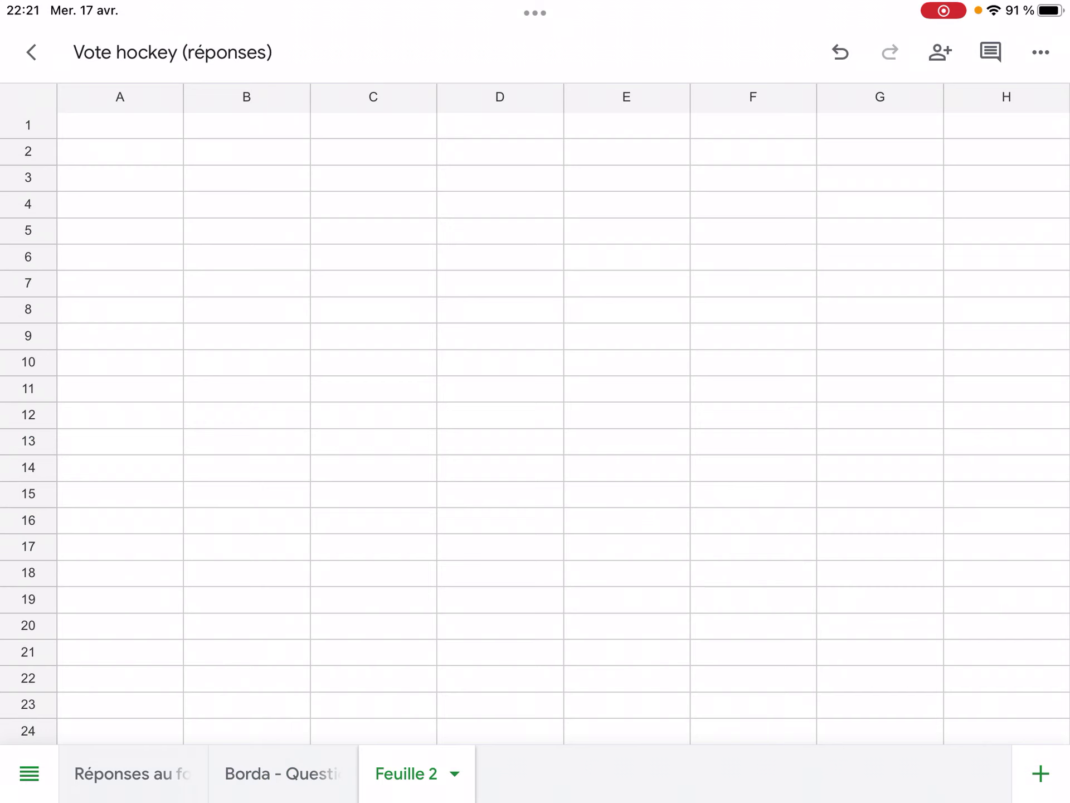
# Paste the copied vote table into Feuille 2 starting at cell A6.
pyautogui.click(120, 126)
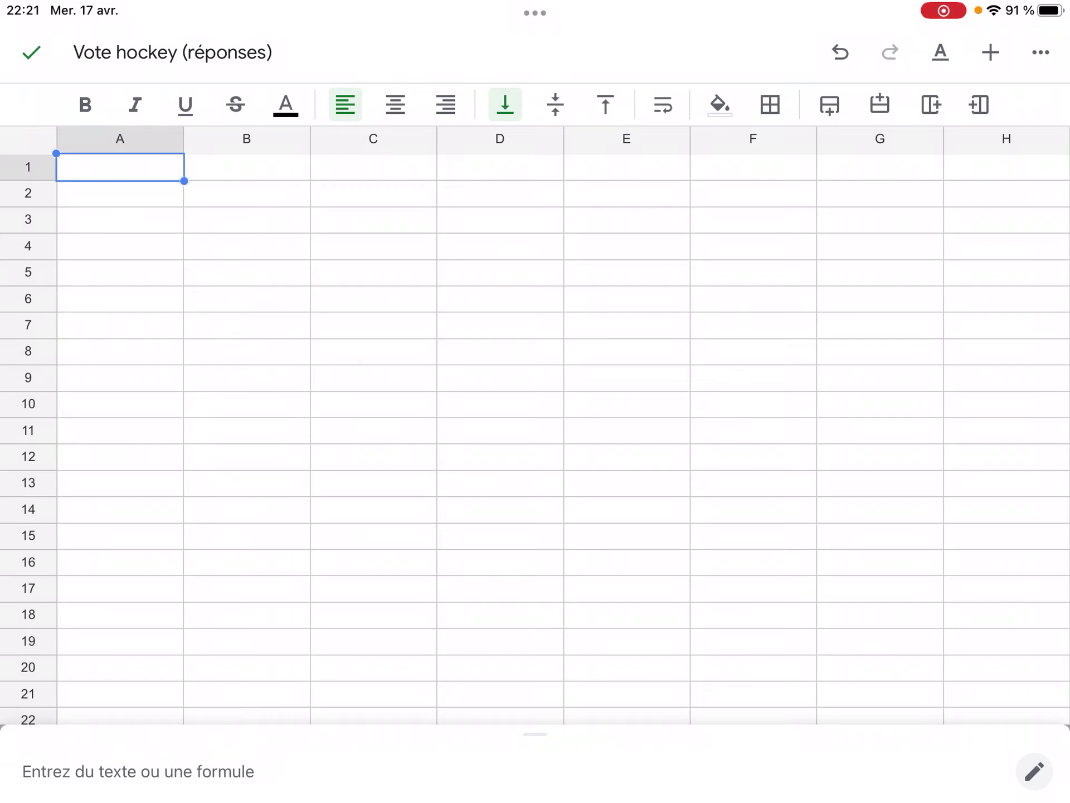
pyautogui.click(120, 299)
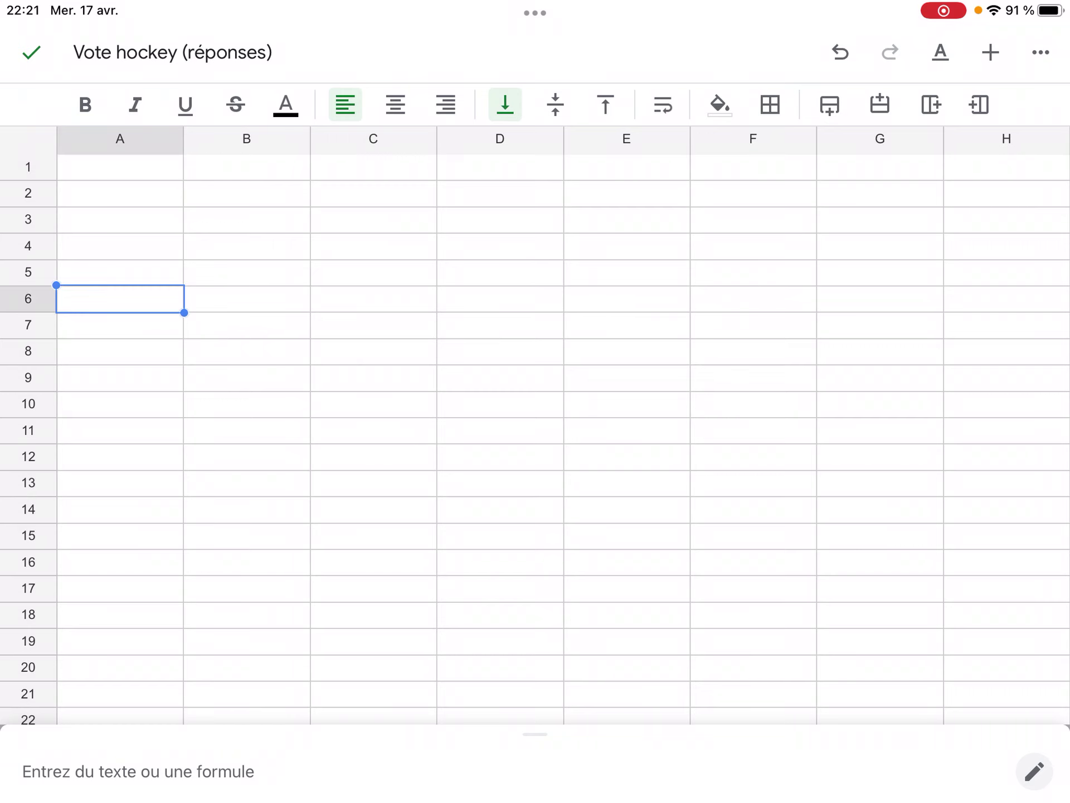
pyautogui.click(120, 299)
pyautogui.click(215, 252)
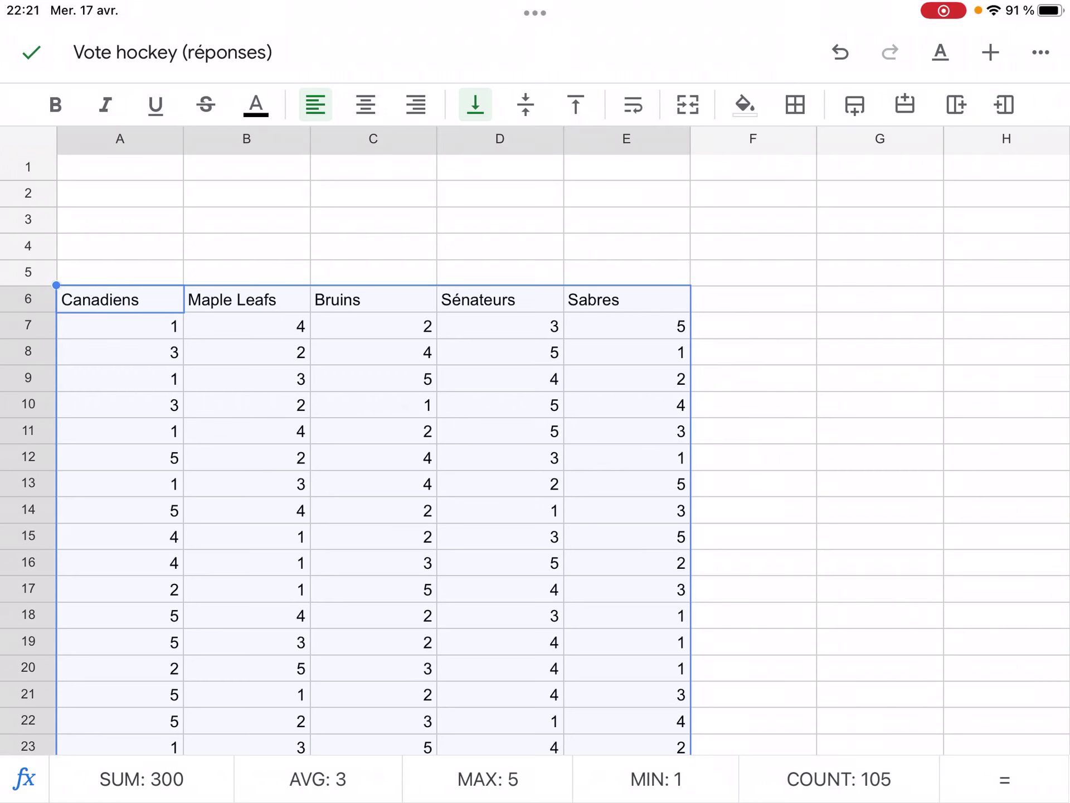
# Narrow columns A–E to one common, smaller width.
pyautogui.click(119, 139)
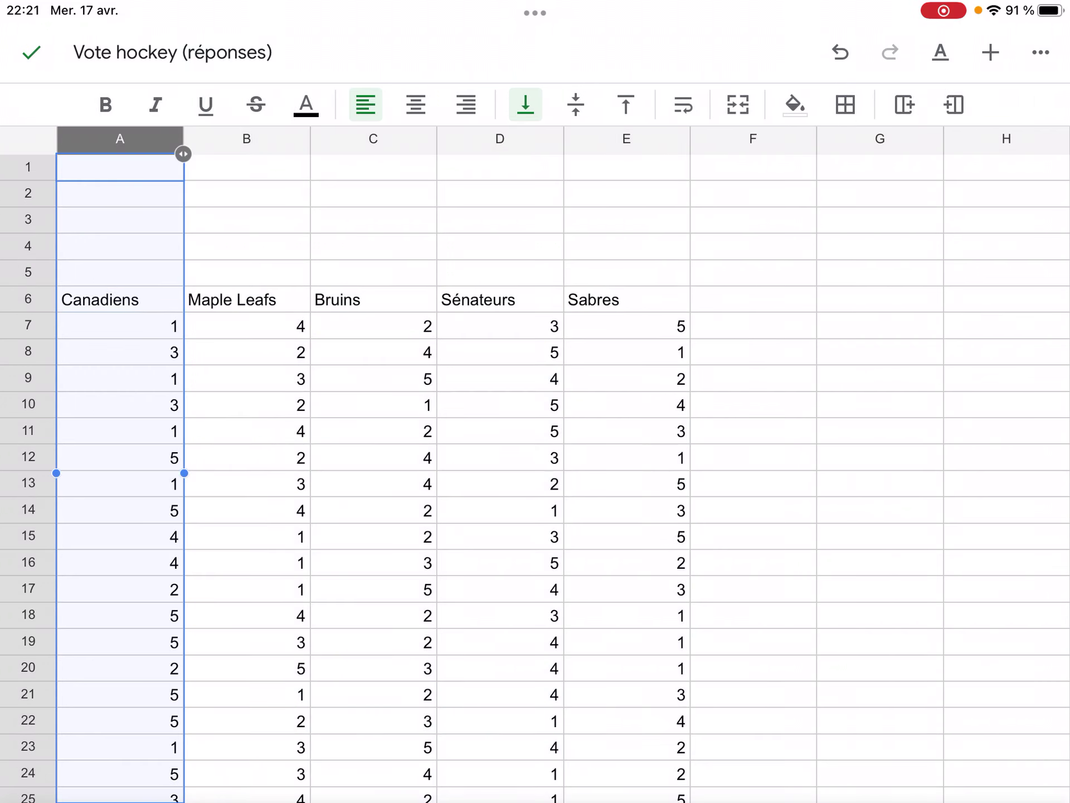
pyautogui.moveTo(184, 154); pyautogui.dragTo(690, 153)
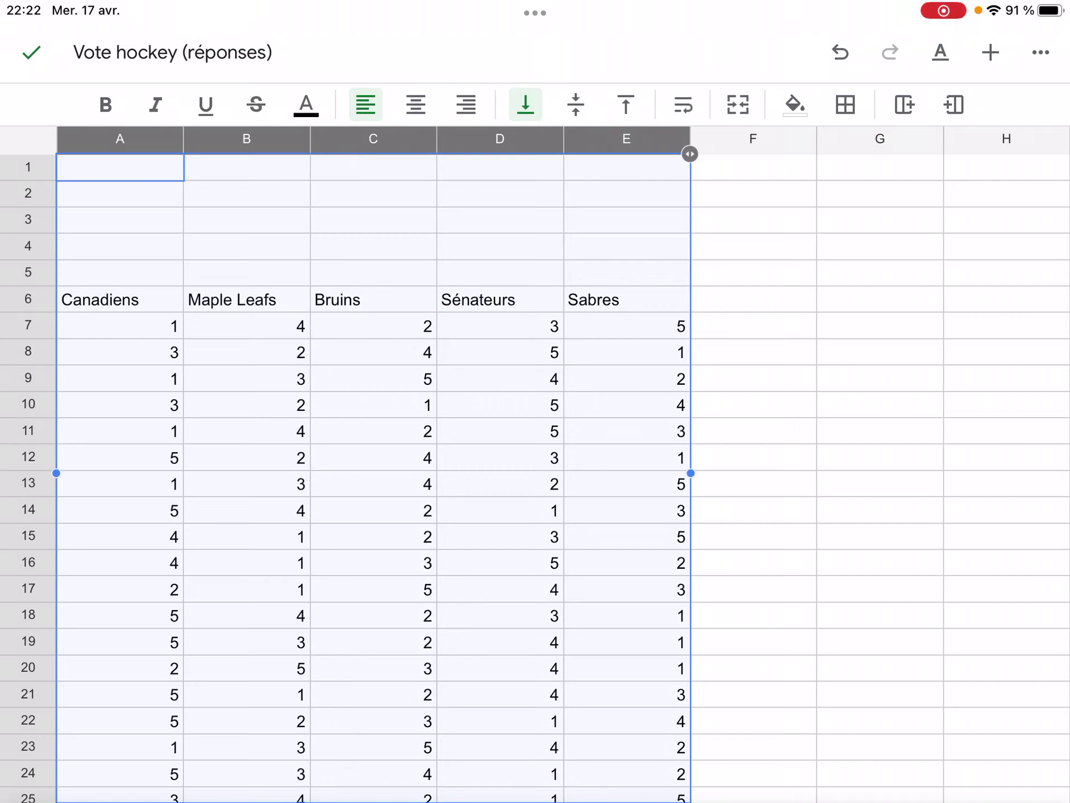
pyautogui.moveTo(690, 153); pyautogui.dragTo(642, 154)
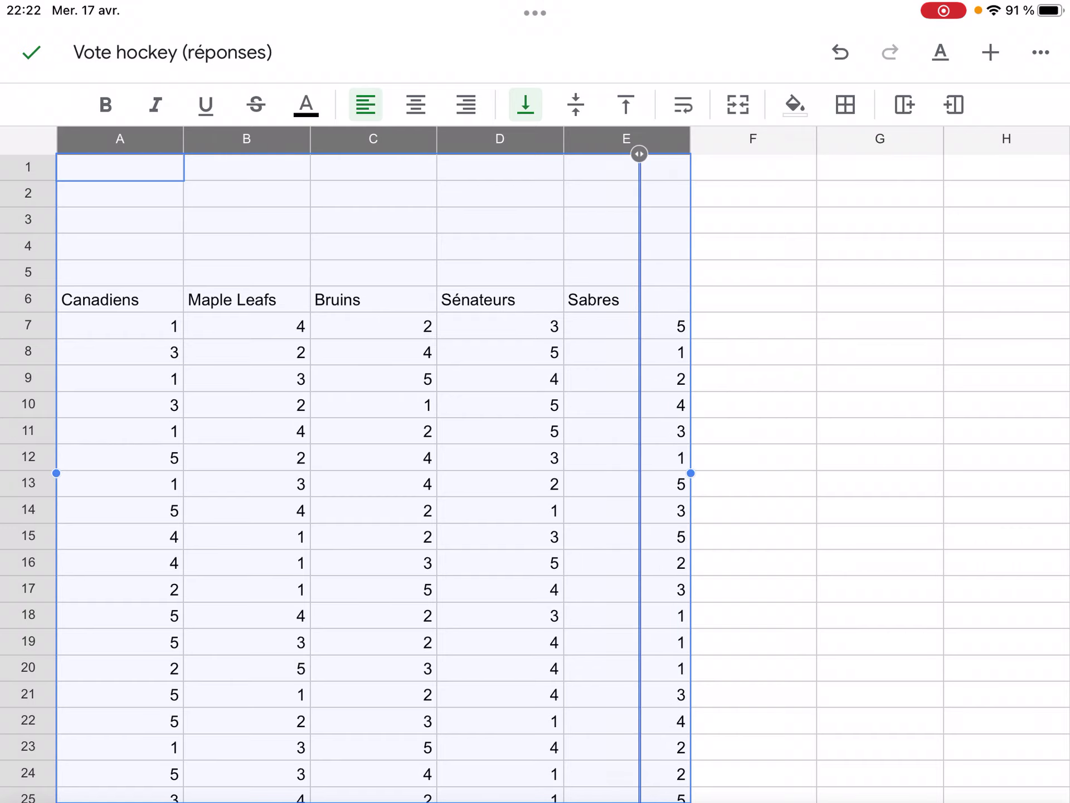
pyautogui.scroll(-3, 535, 463)
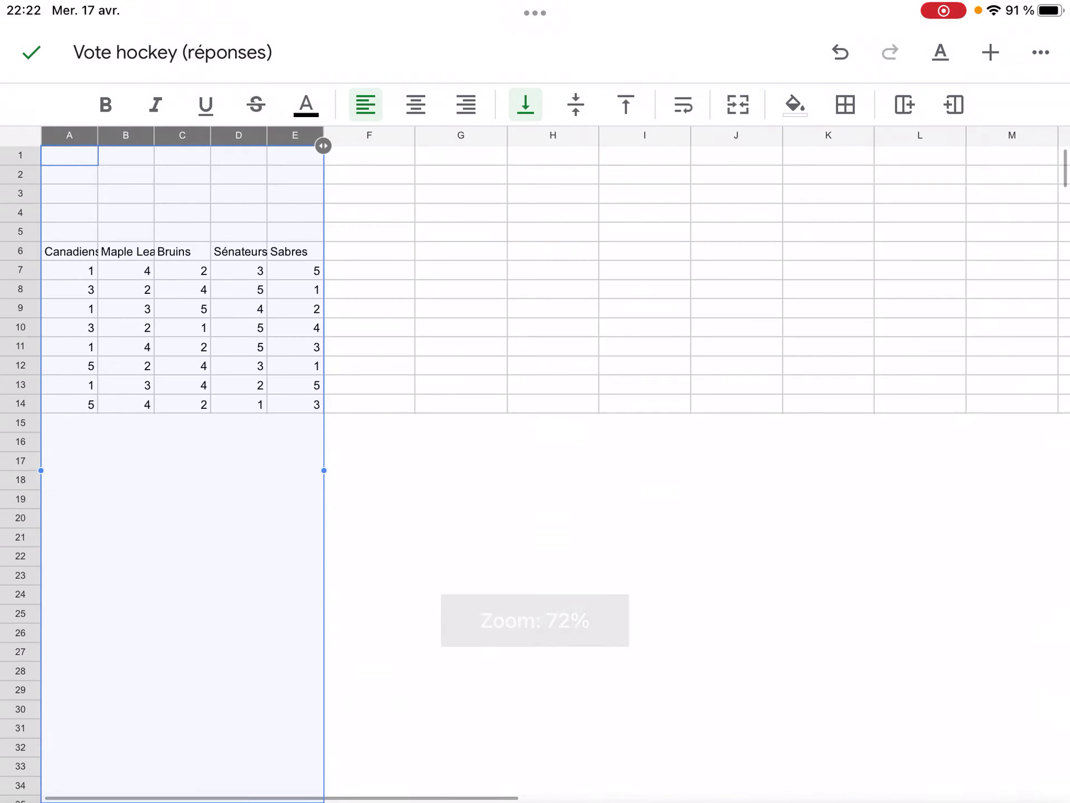
pyautogui.click(644, 537)
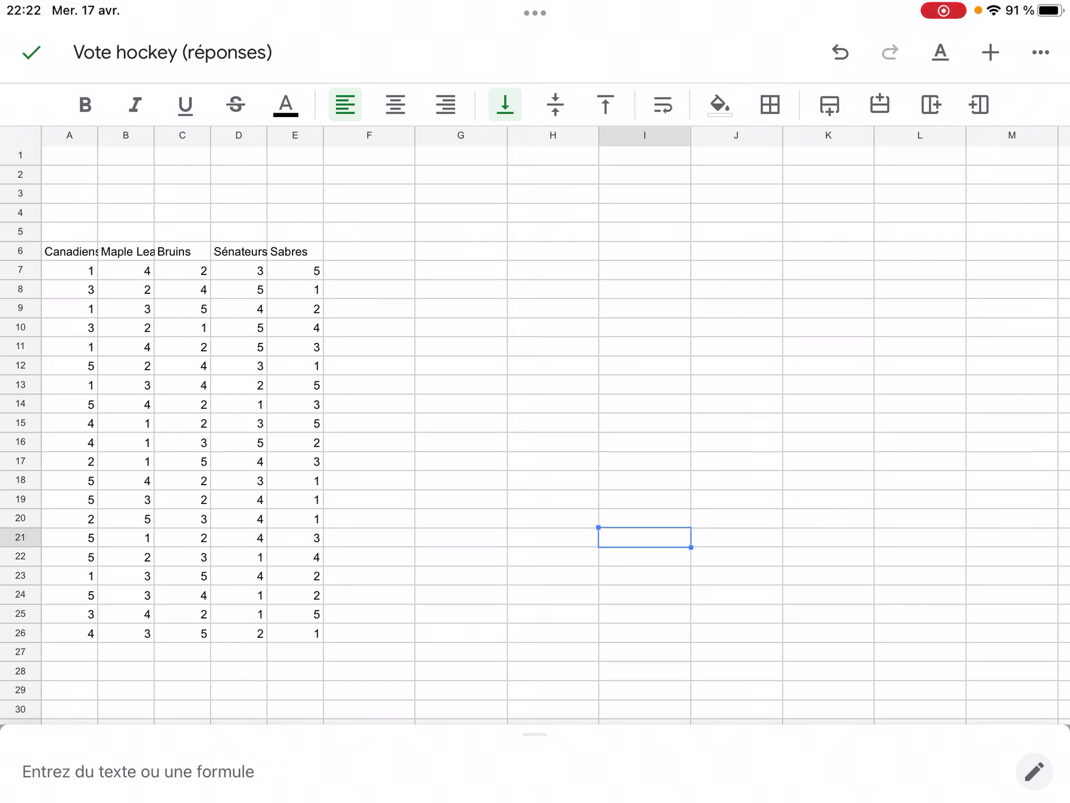
# Enter the letters A, B, C, D and E into cells A5–E5 above the team names.
pyautogui.click(69, 212)
pyautogui.click(70, 231)
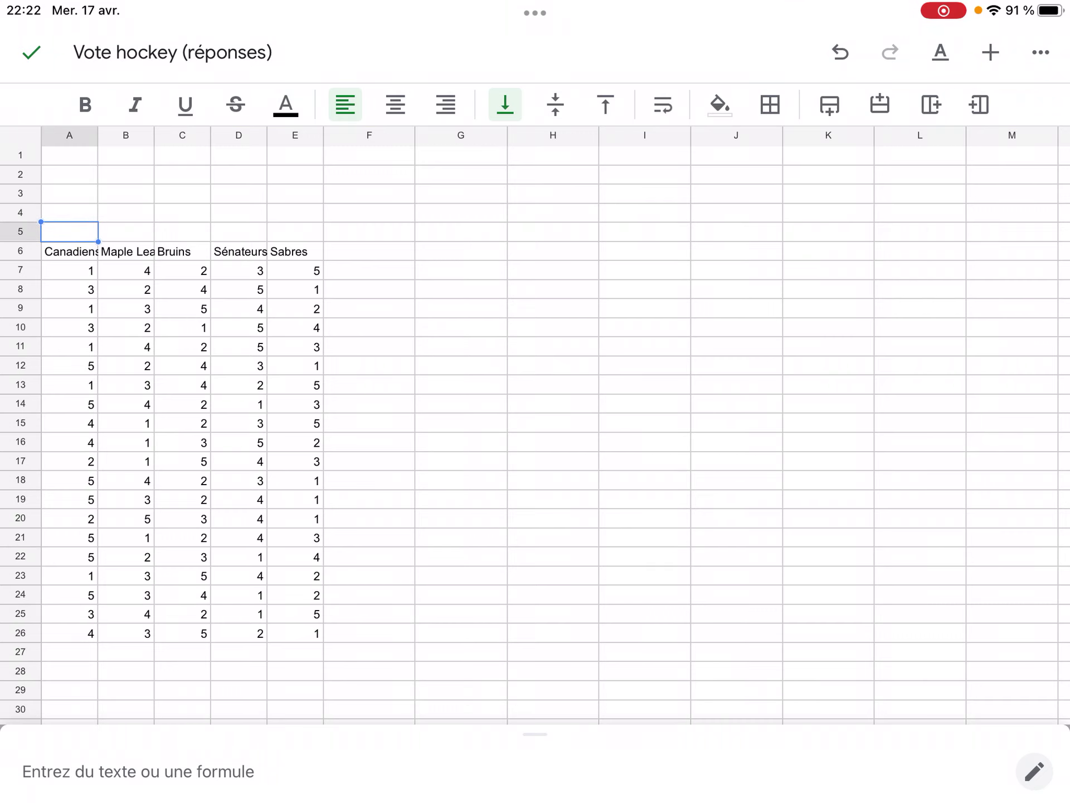
pyautogui.click(1034, 771)
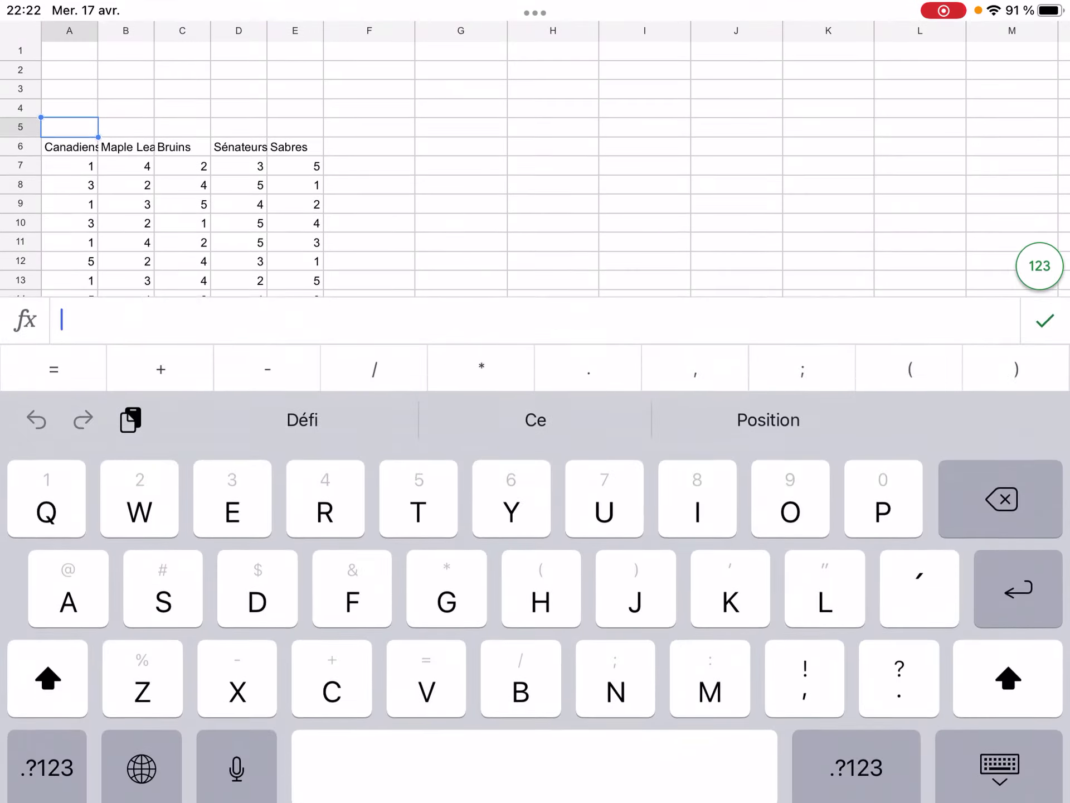
pyautogui.write('A')
pyautogui.click(126, 127)
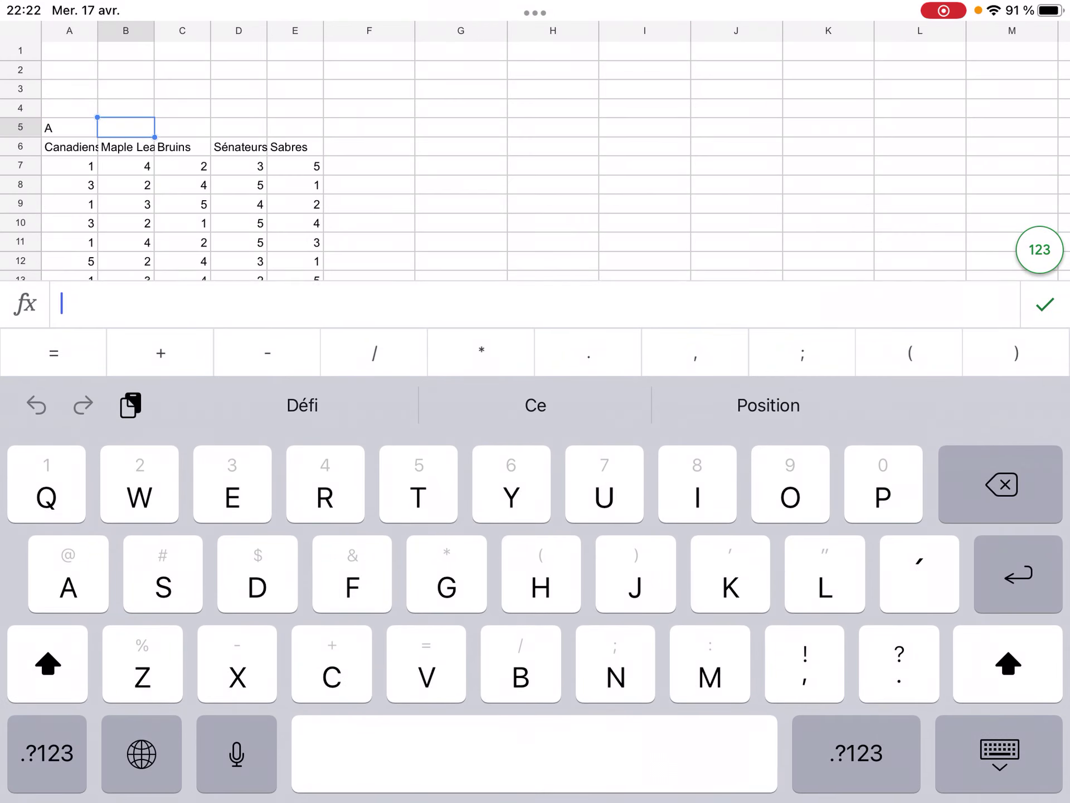
pyautogui.write('B')
pyautogui.press('Return')
pyautogui.write('c')
pyautogui.press('Return')
pyautogui.write('D')
pyautogui.press('Return')
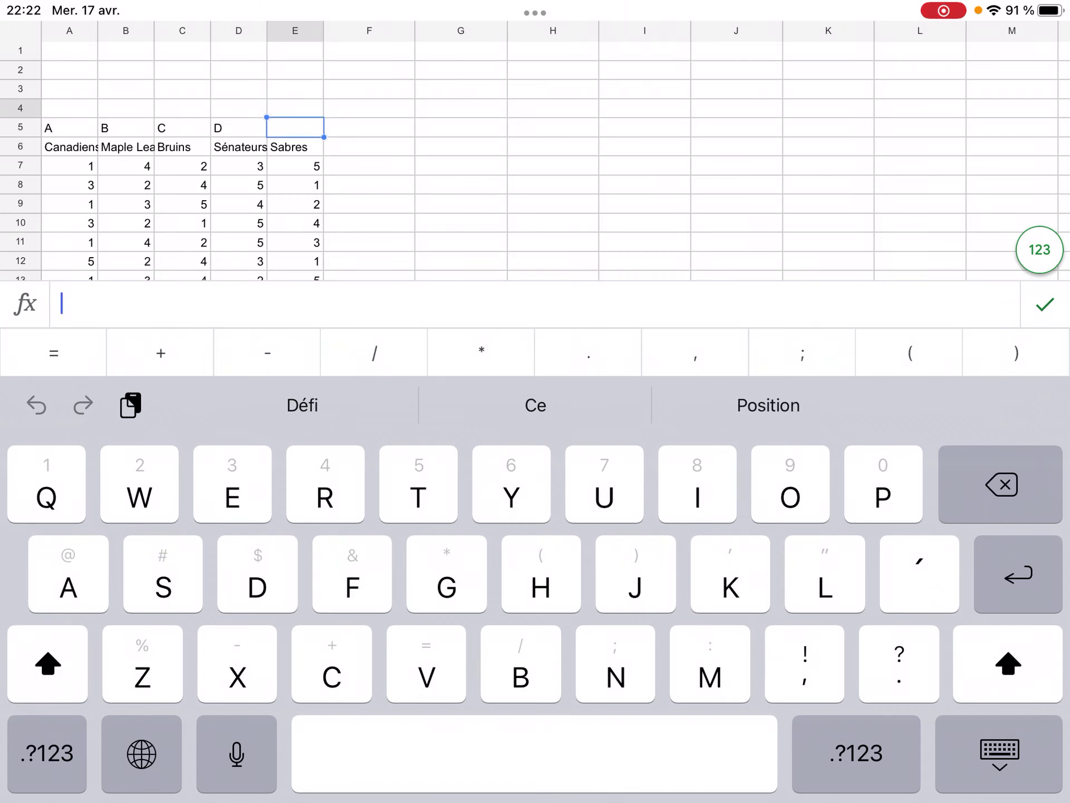
pyautogui.write('E')
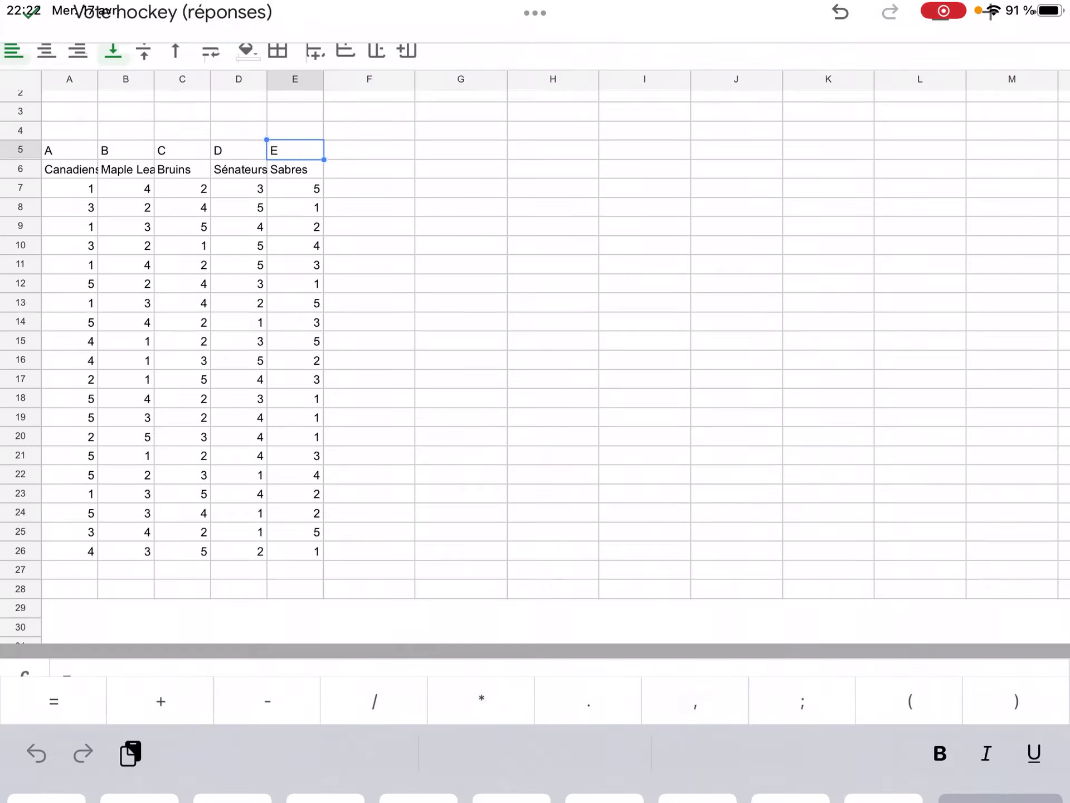
pyautogui.click(1045, 303)
pyautogui.scroll(2, 535, 434)
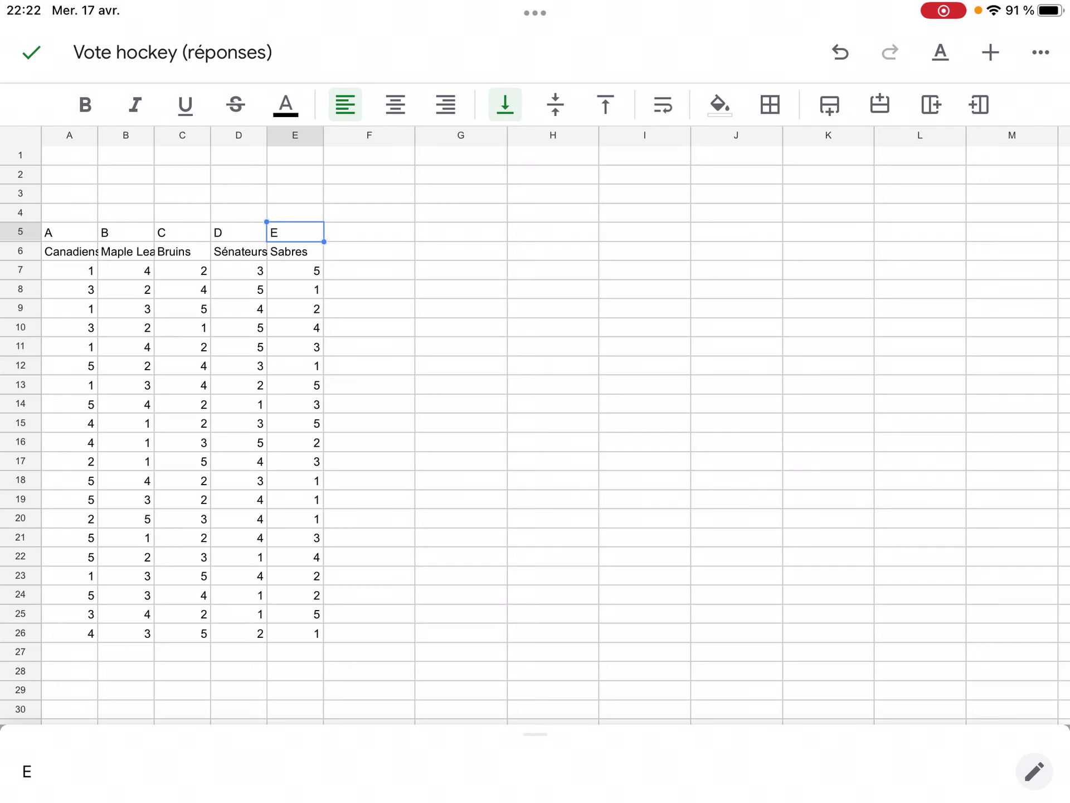
pyautogui.click(461, 231)
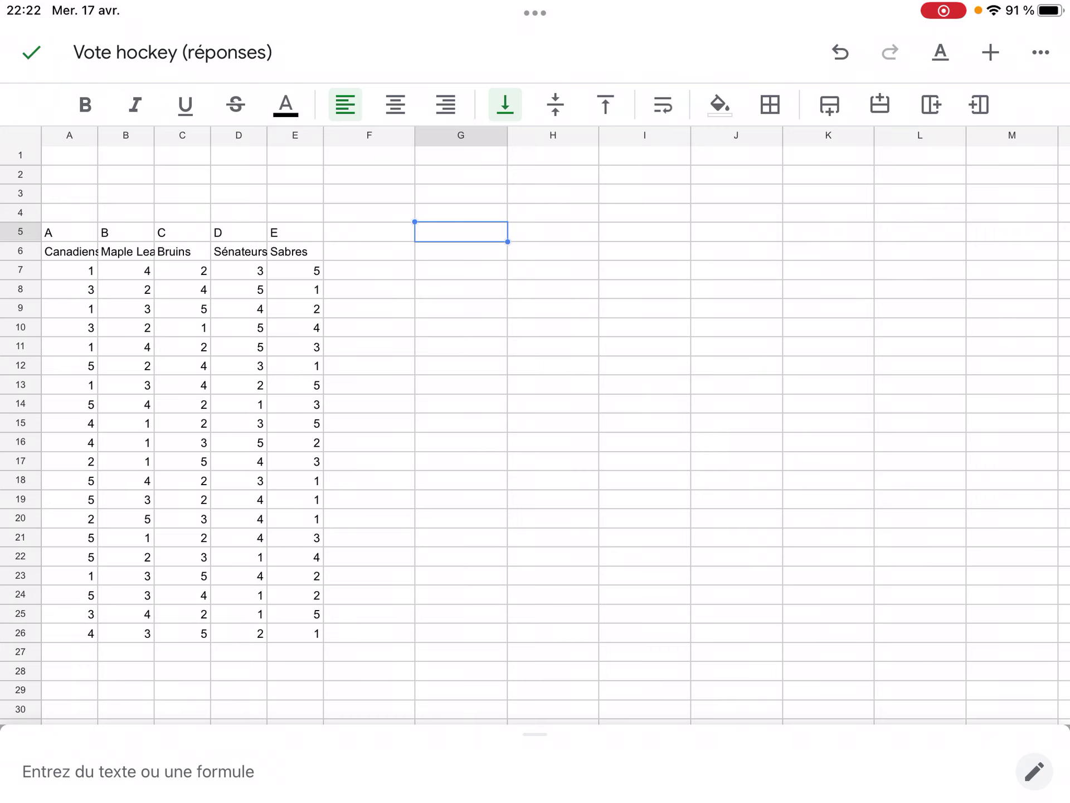
pyautogui.click(461, 231)
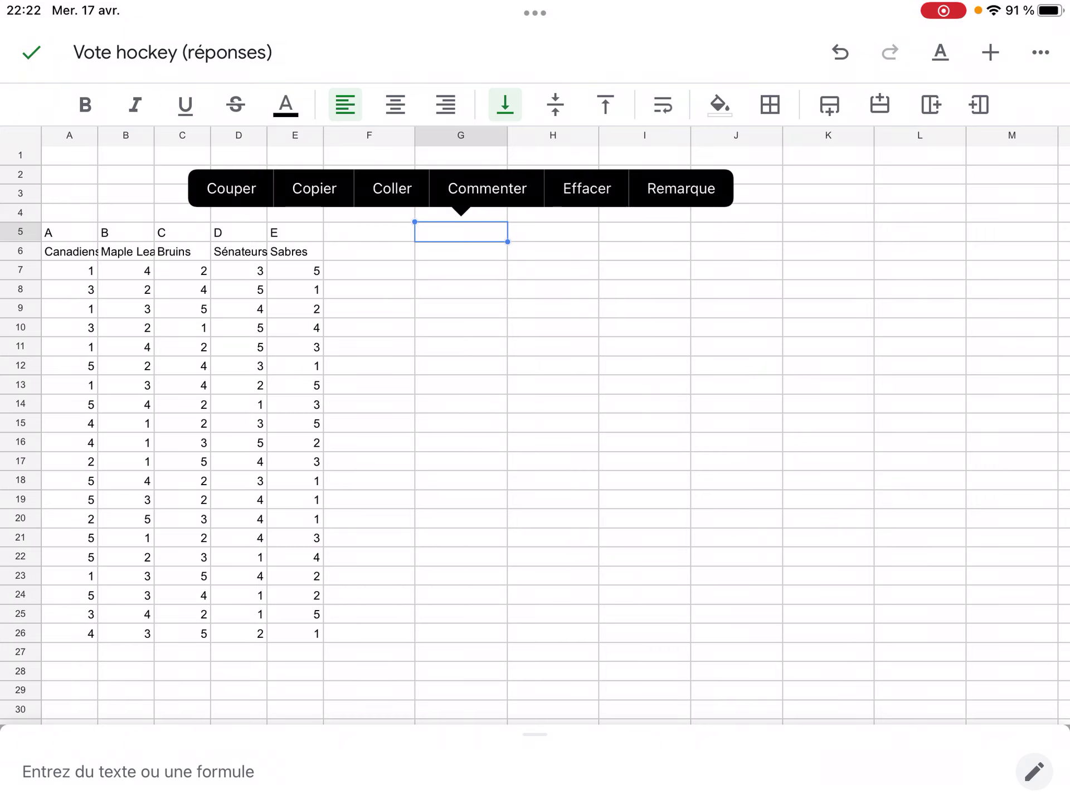
# Fill G5:J6 with the team A pairs: A-B, A-C, A-D, A-E.
pyautogui.click(461, 232)
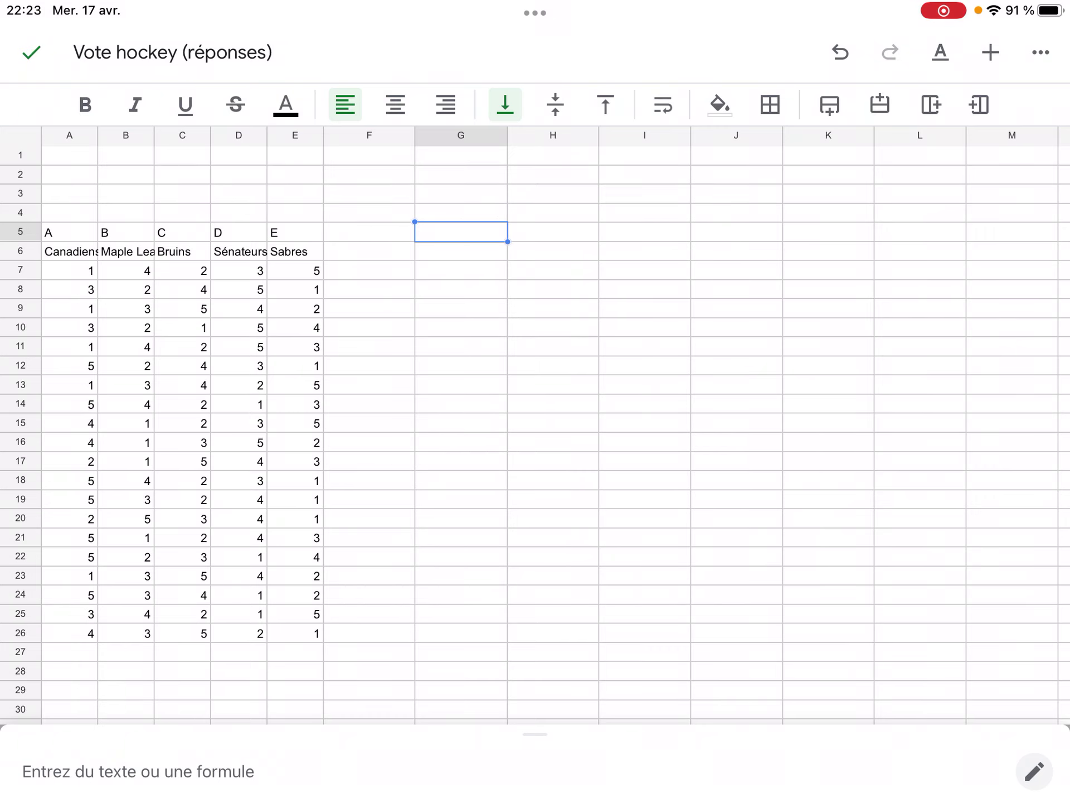
pyautogui.click(138, 771)
pyautogui.write('A')
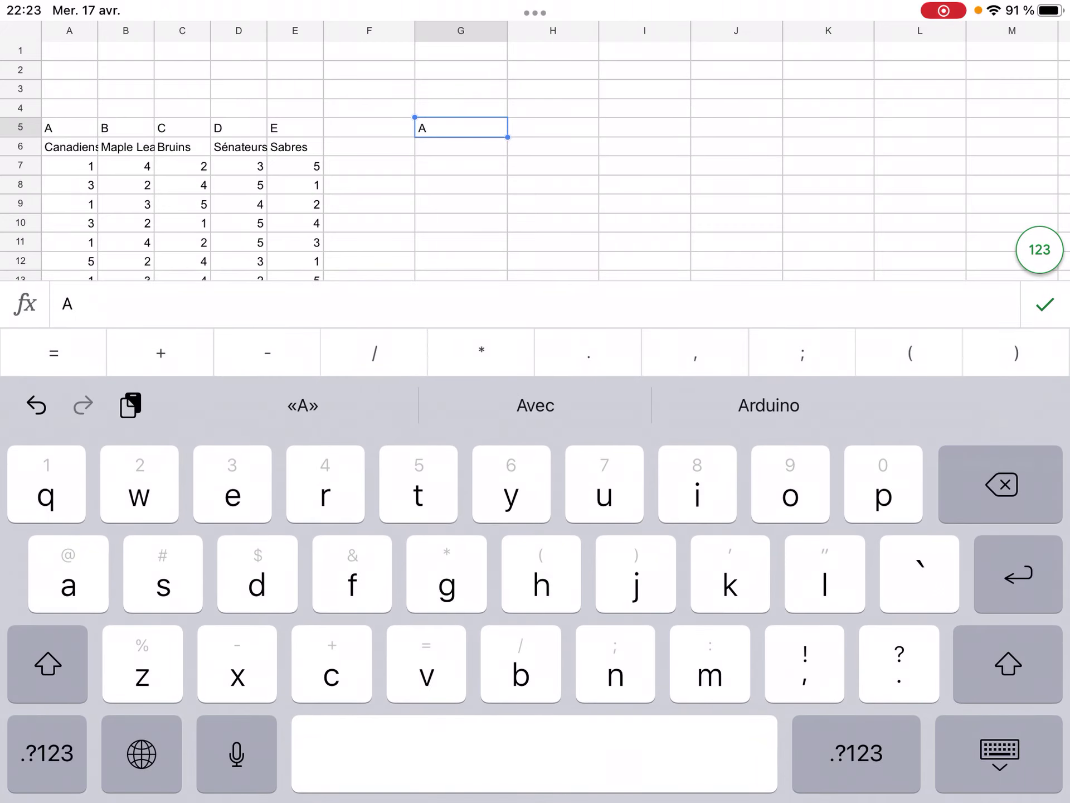
pyautogui.press('Return')
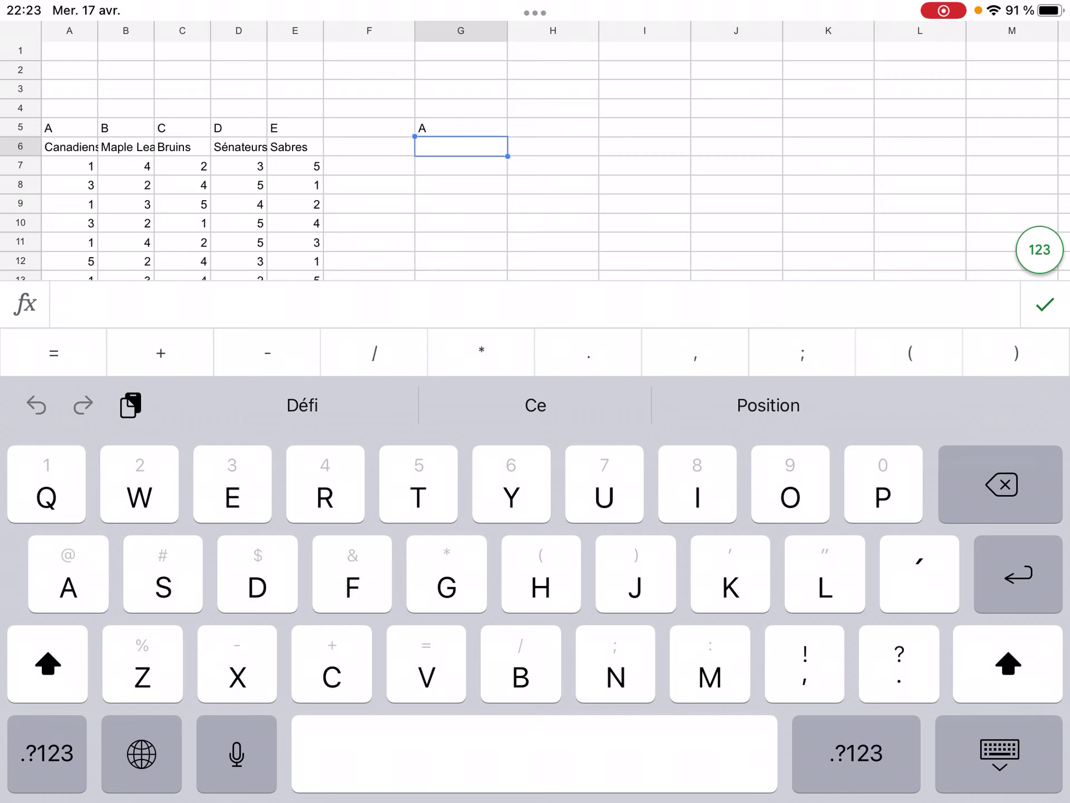
pyautogui.write('B')
pyautogui.click(553, 108)
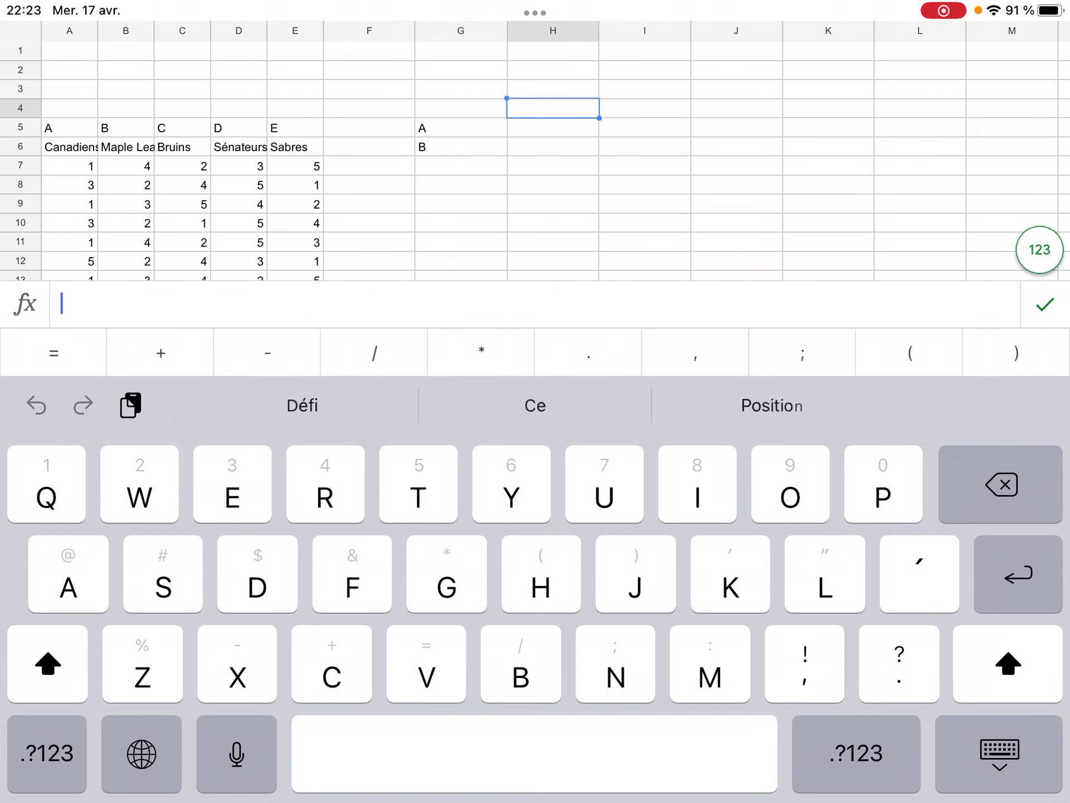
pyautogui.click(553, 127)
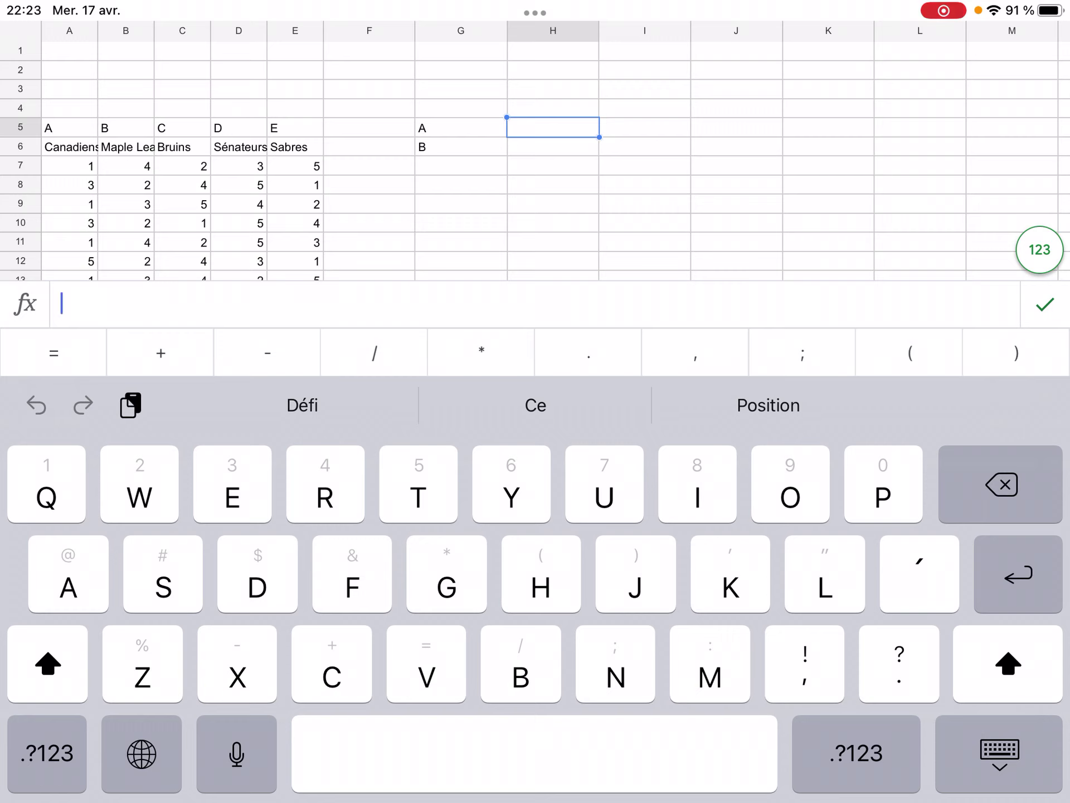
pyautogui.write('A')
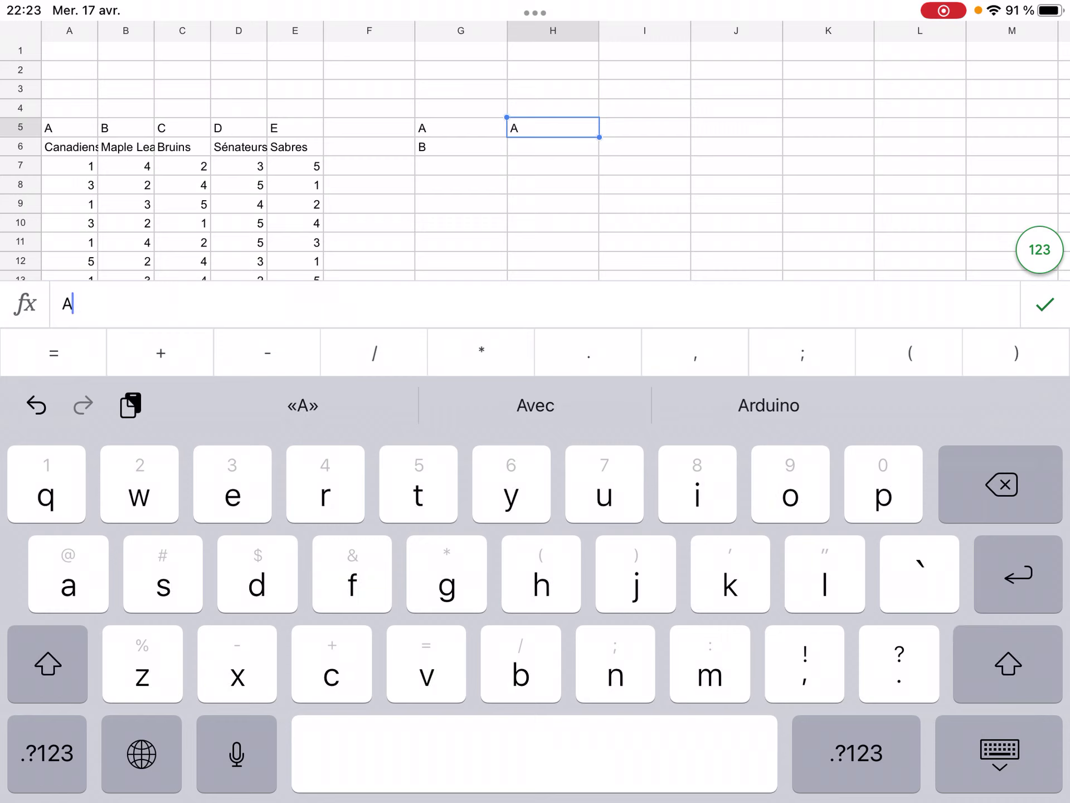
pyautogui.click(645, 127)
pyautogui.write('A')
pyautogui.click(736, 127)
pyautogui.write('A')
pyautogui.click(553, 146)
pyautogui.write('C')
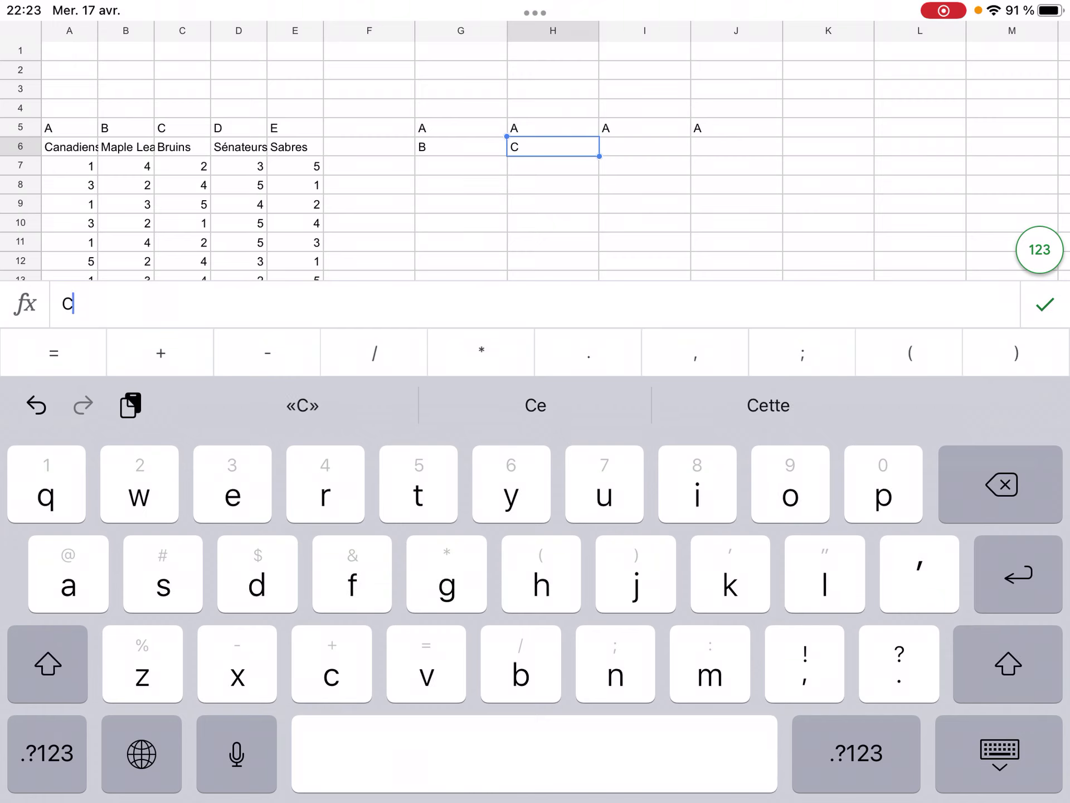
pyautogui.click(645, 146)
pyautogui.write('D')
pyautogui.click(736, 146)
pyautogui.write('E')
pyautogui.hscroll(3, 535, 150)
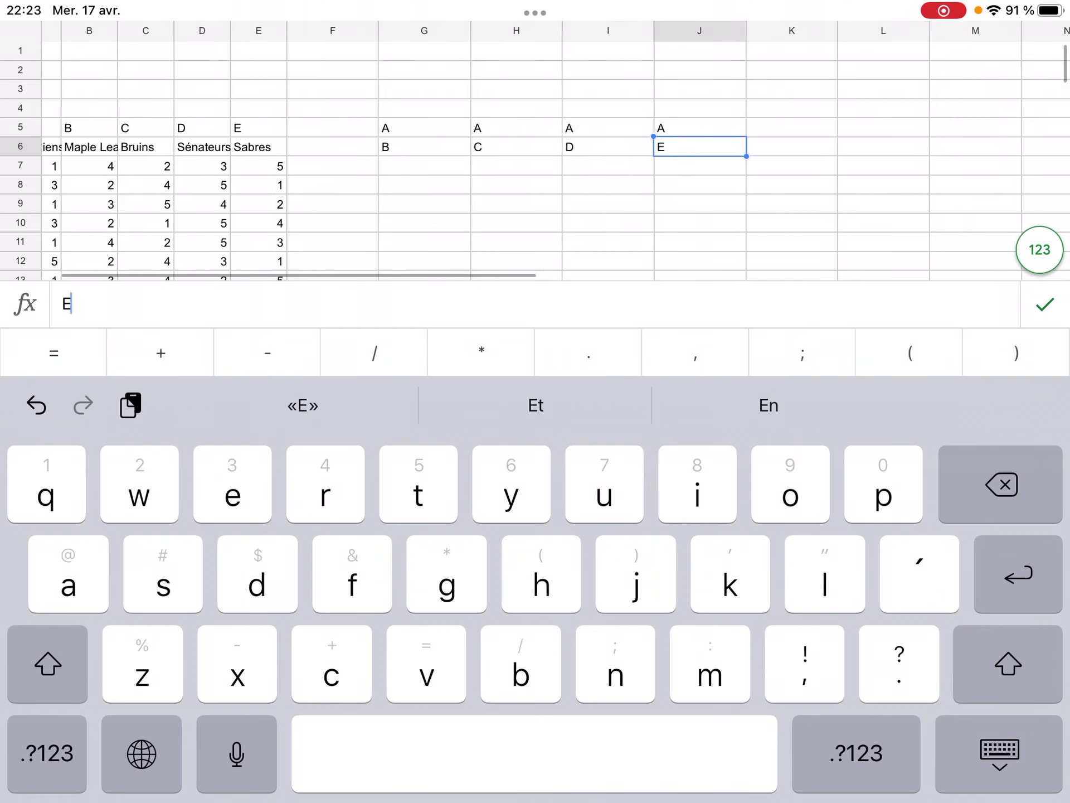
pyautogui.click(653, 146)
# Fill K5:M6 with the team B pairs: B-C, B-D, B-E.
pyautogui.click(653, 127)
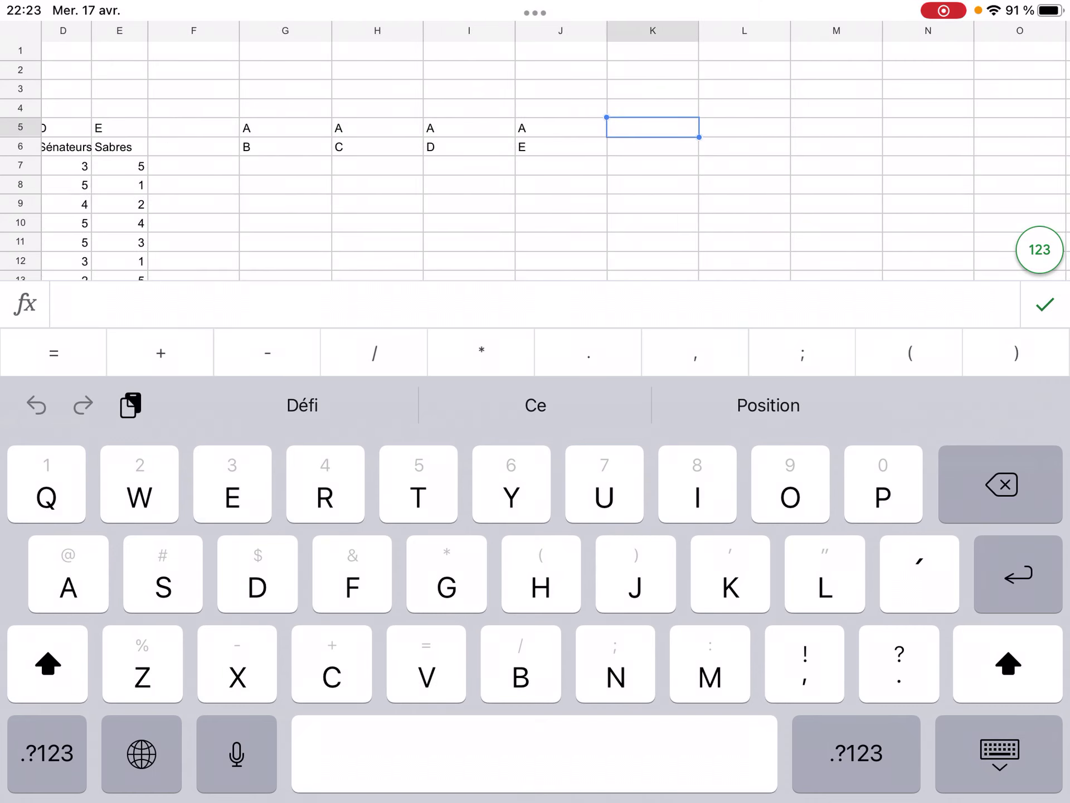
pyautogui.write('B')
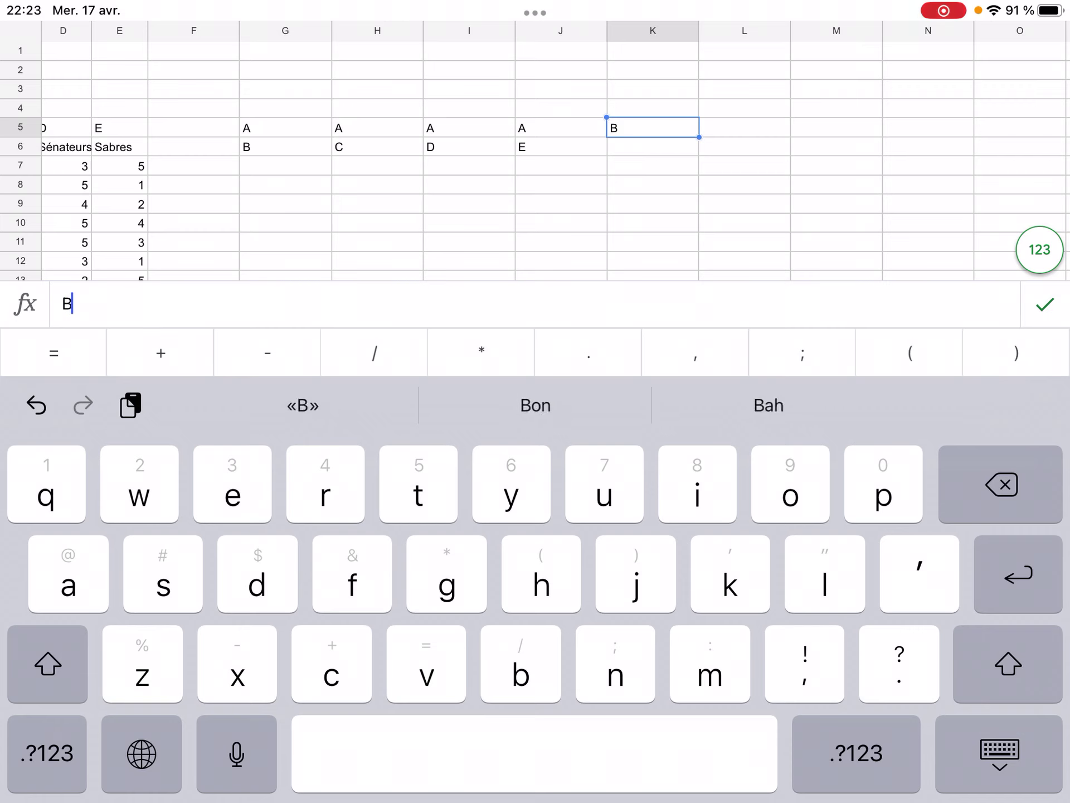
pyautogui.click(744, 128)
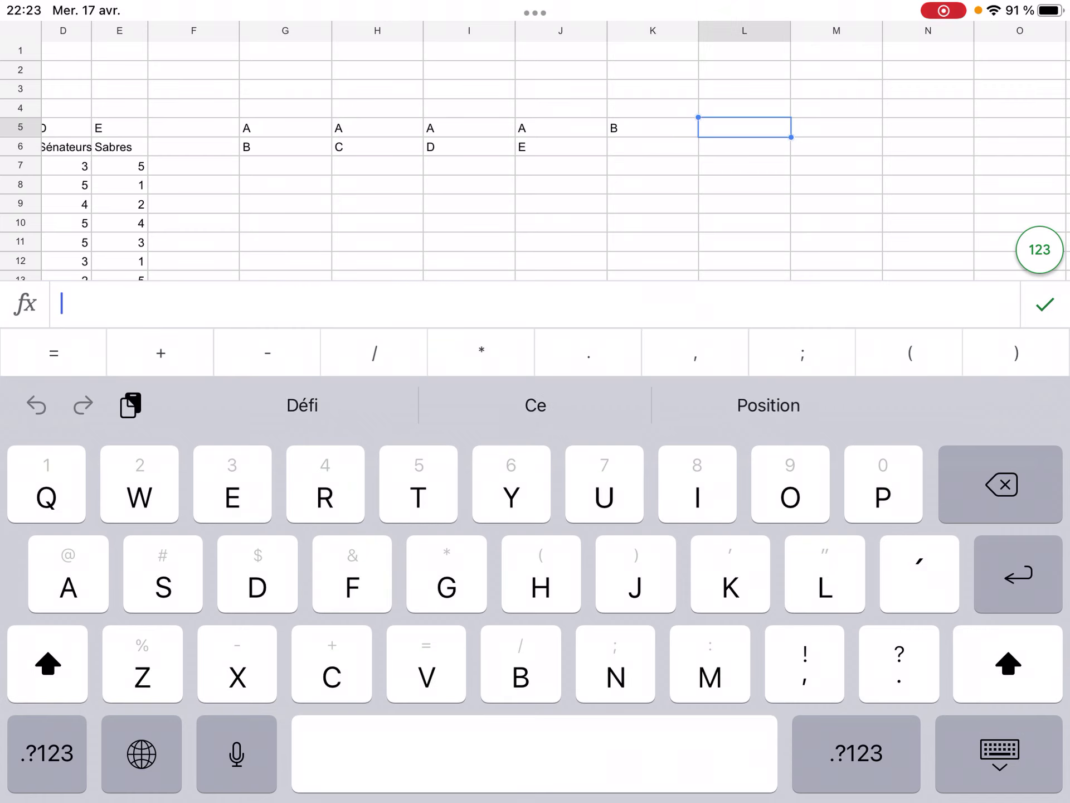
pyautogui.write('B')
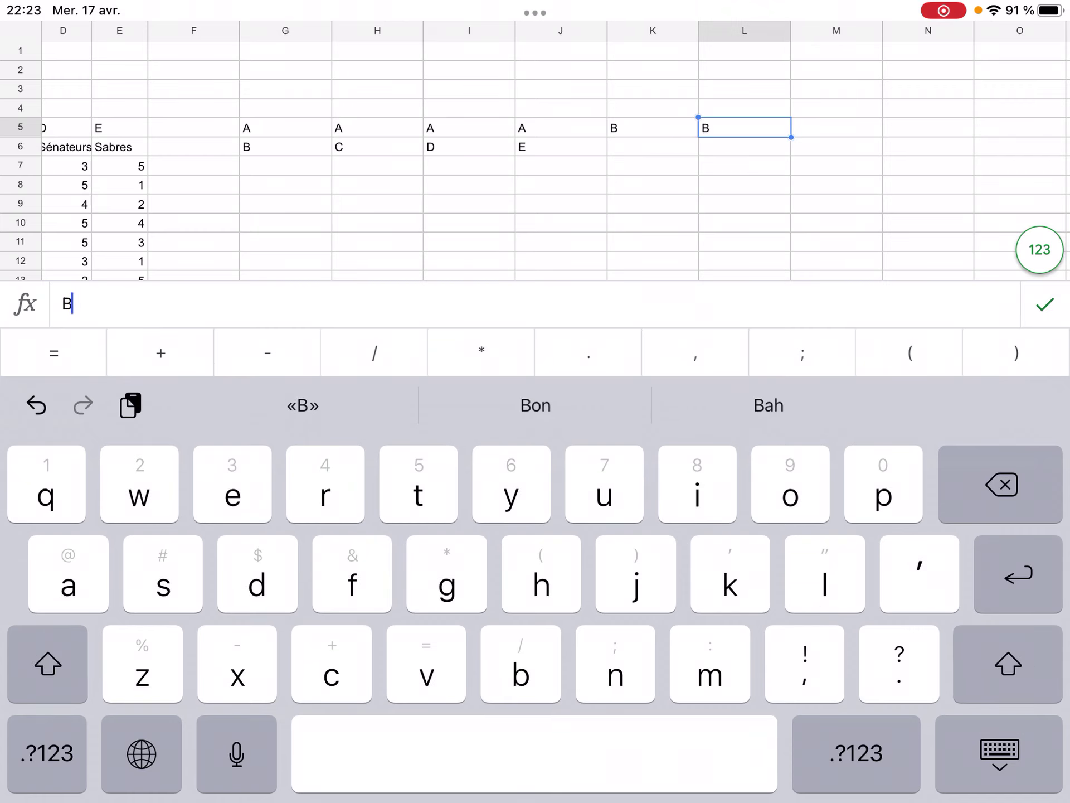
pyautogui.click(836, 127)
pyautogui.write('B')
pyautogui.click(653, 146)
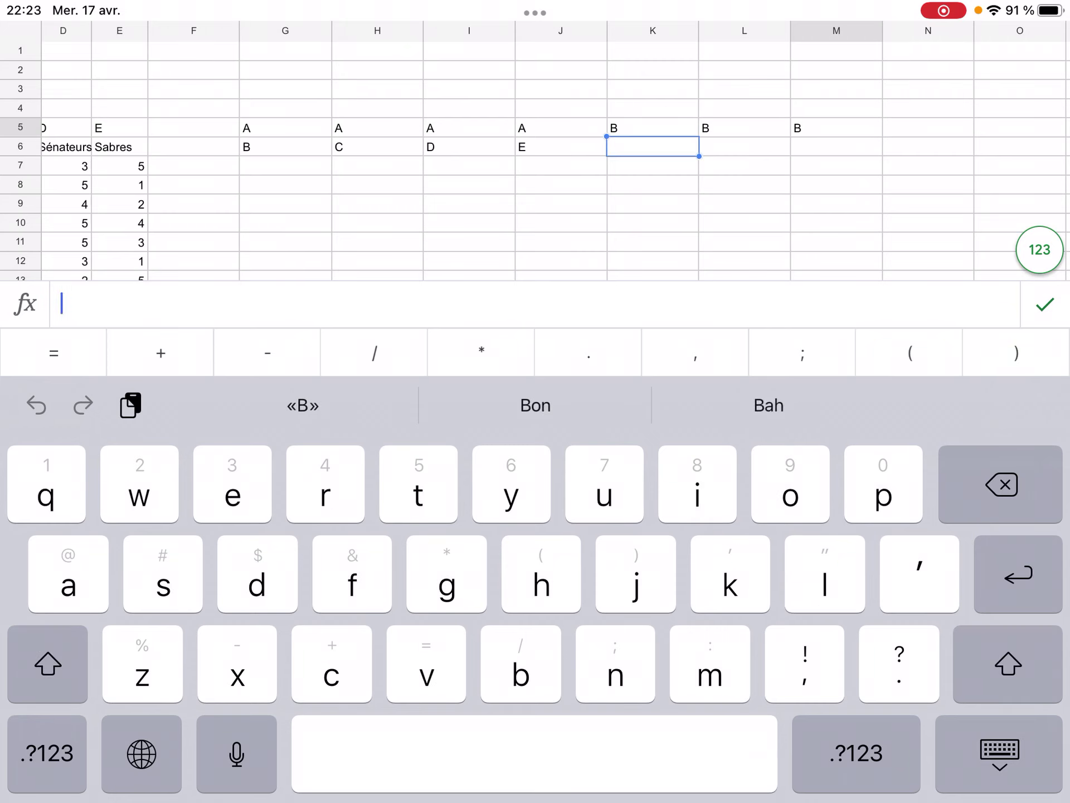
pyautogui.write('C')
pyautogui.click(744, 146)
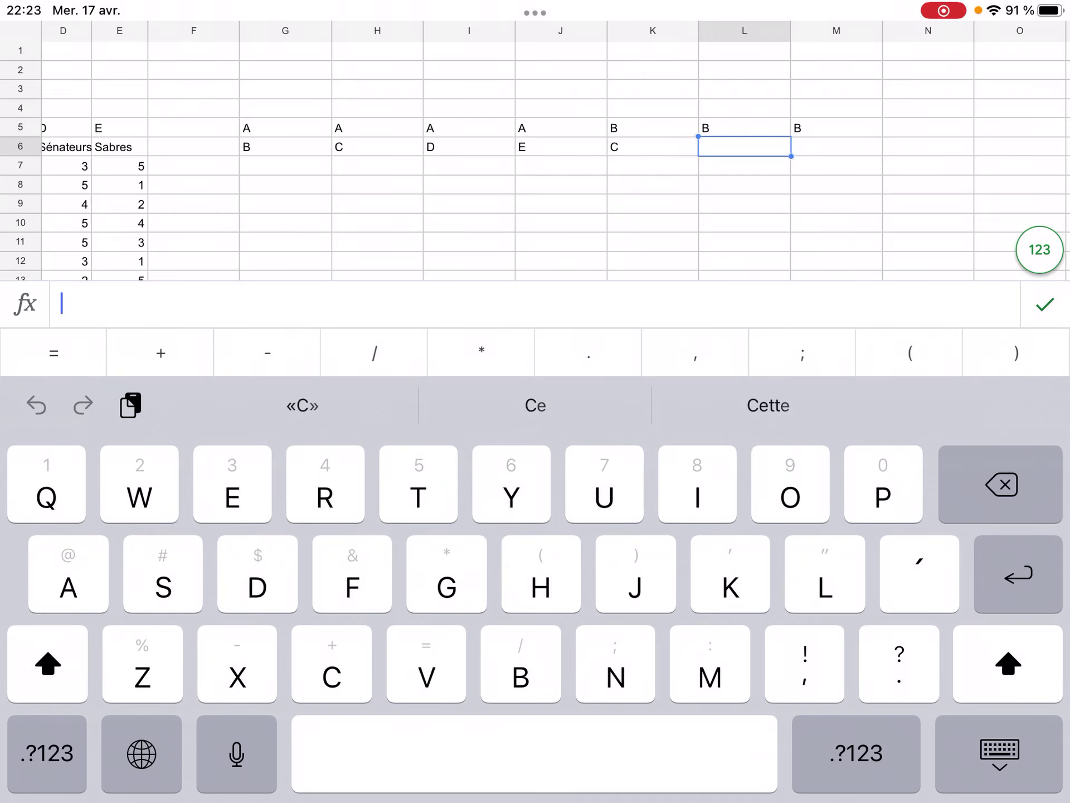
pyautogui.write('D')
pyautogui.click(837, 146)
pyautogui.write('E')
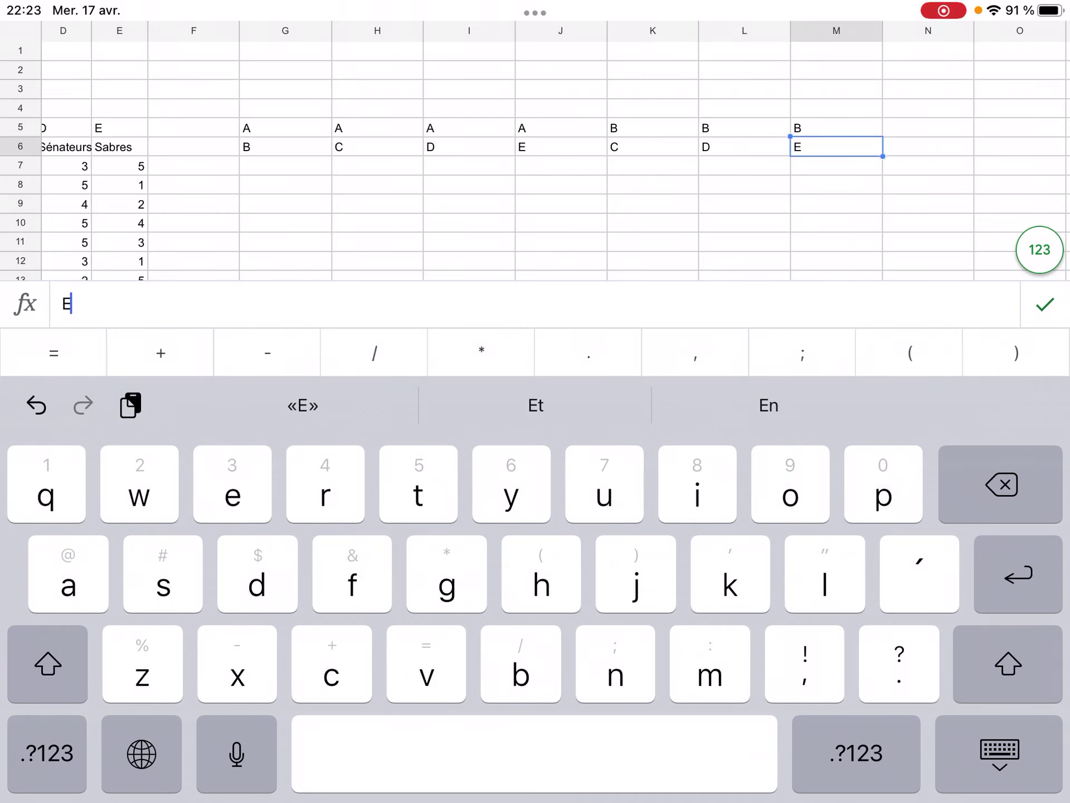
pyautogui.click(928, 108)
# Fill N5:P6 with the remaining pairs C-D, C-E and D-E.
pyautogui.click(929, 127)
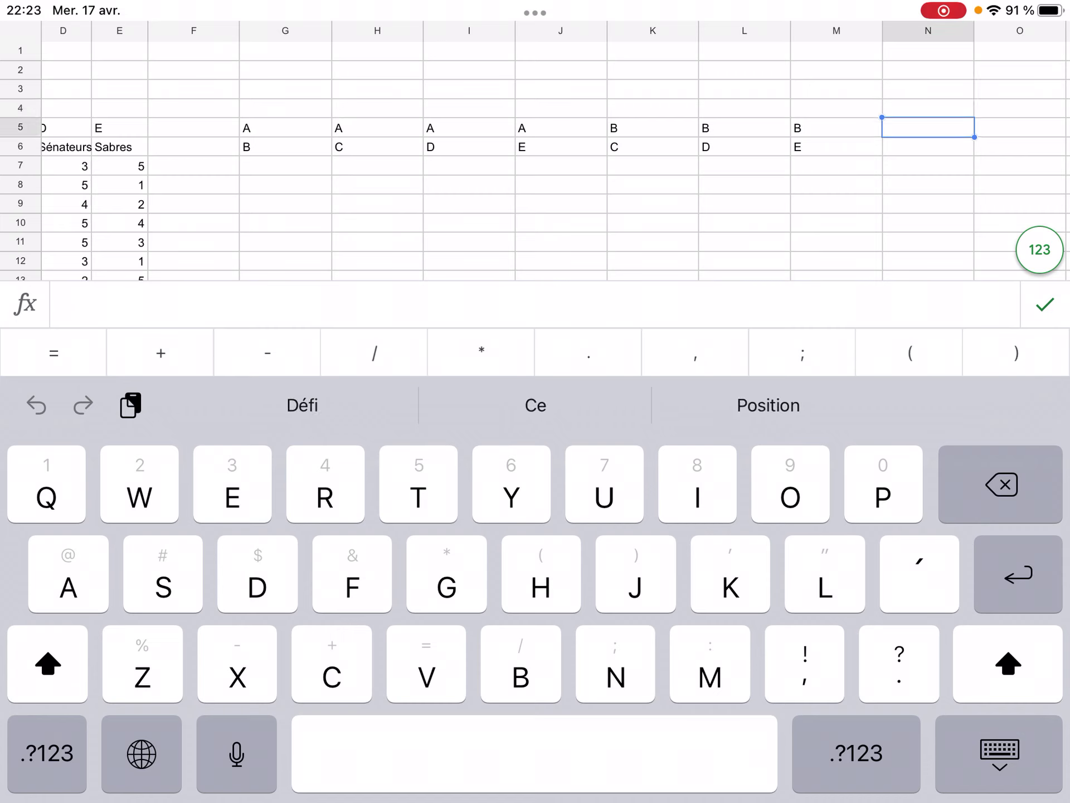
pyautogui.write('C')
pyautogui.click(1020, 127)
pyautogui.write('C')
pyautogui.click(928, 147)
pyautogui.write('D')
pyautogui.click(1020, 146)
pyautogui.write('E')
pyautogui.click(930, 125)
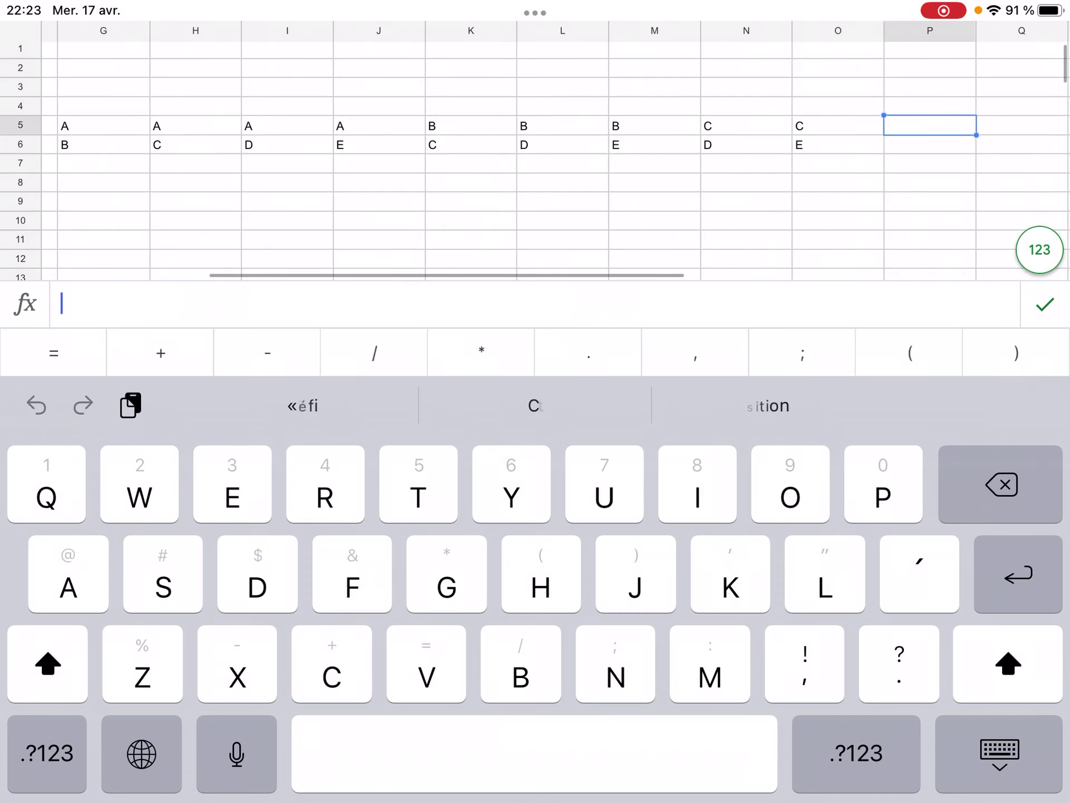
pyautogui.write('D')
pyautogui.click(930, 145)
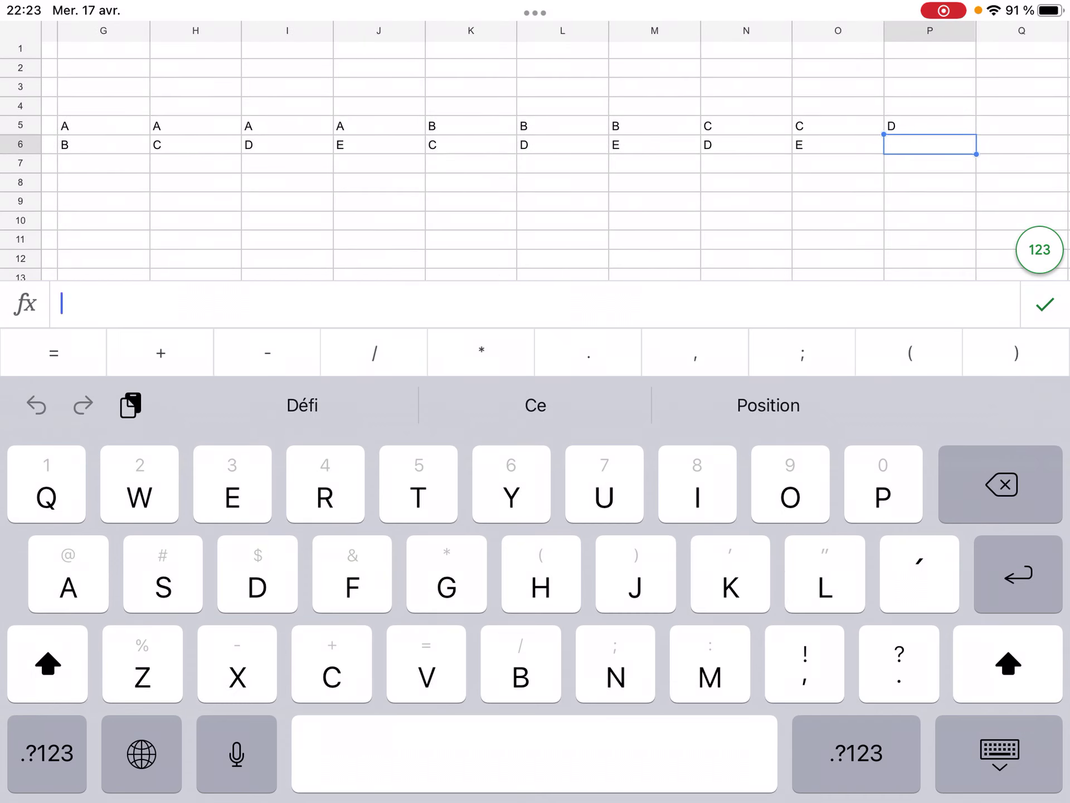
pyautogui.write('E')
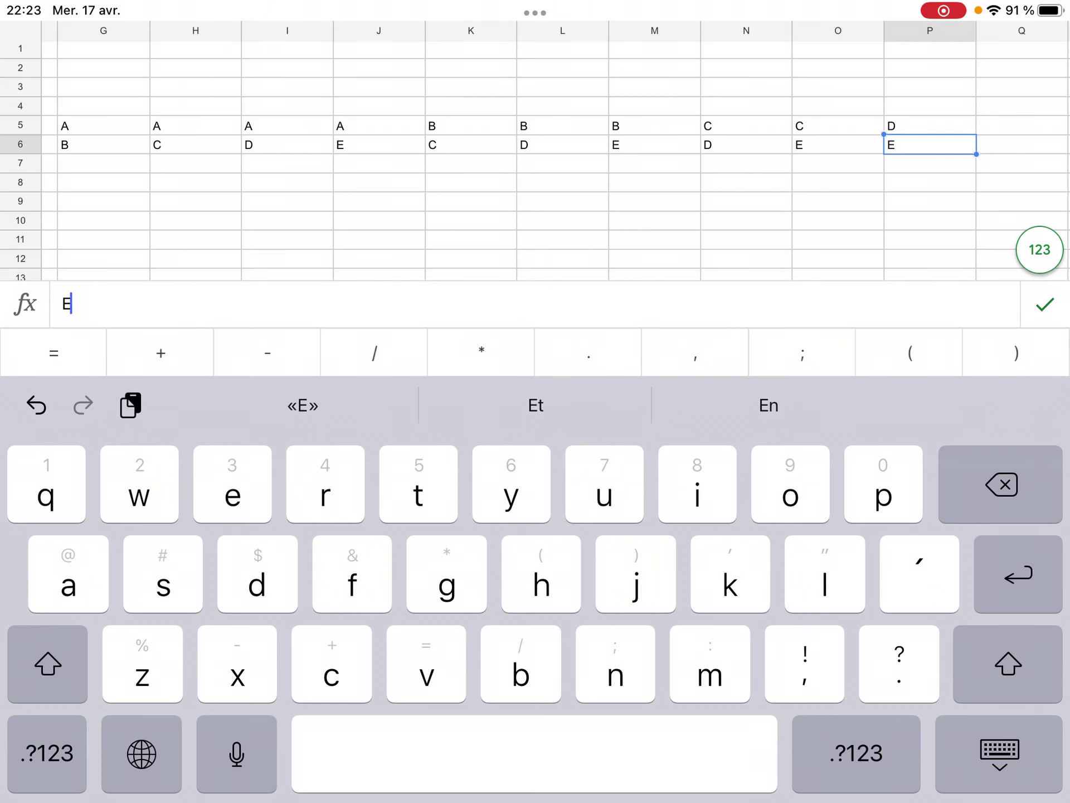
pyautogui.click(999, 754)
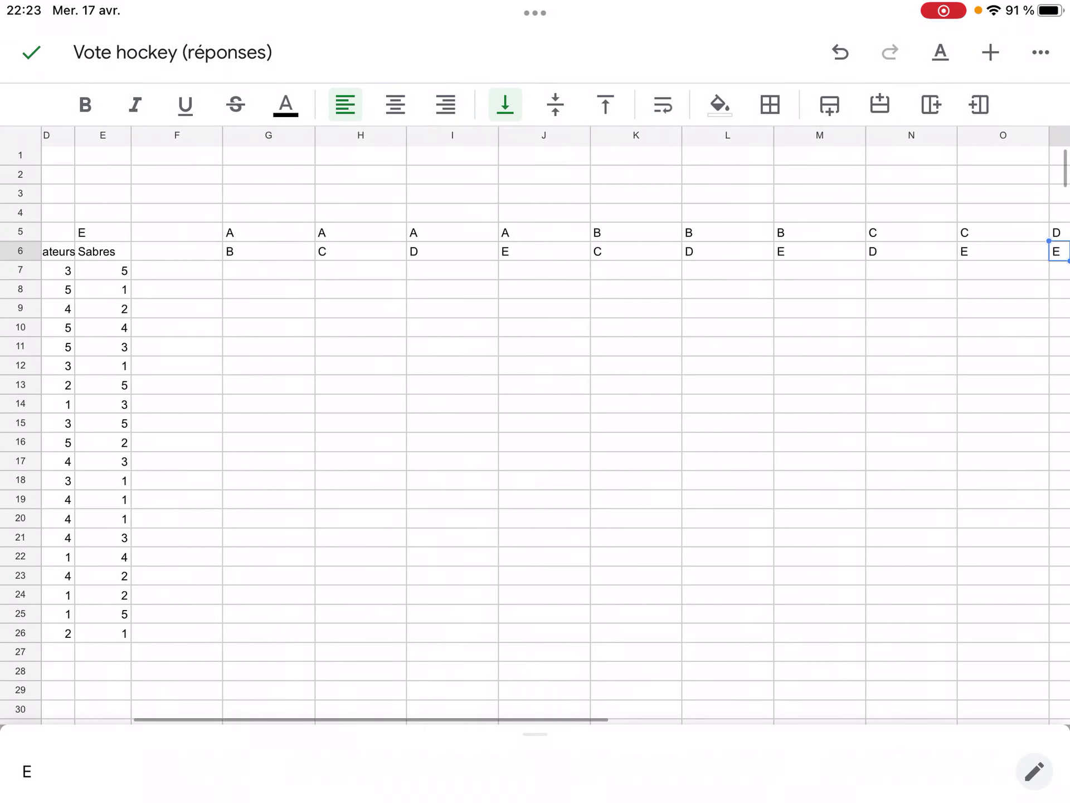
pyautogui.click(268, 135)
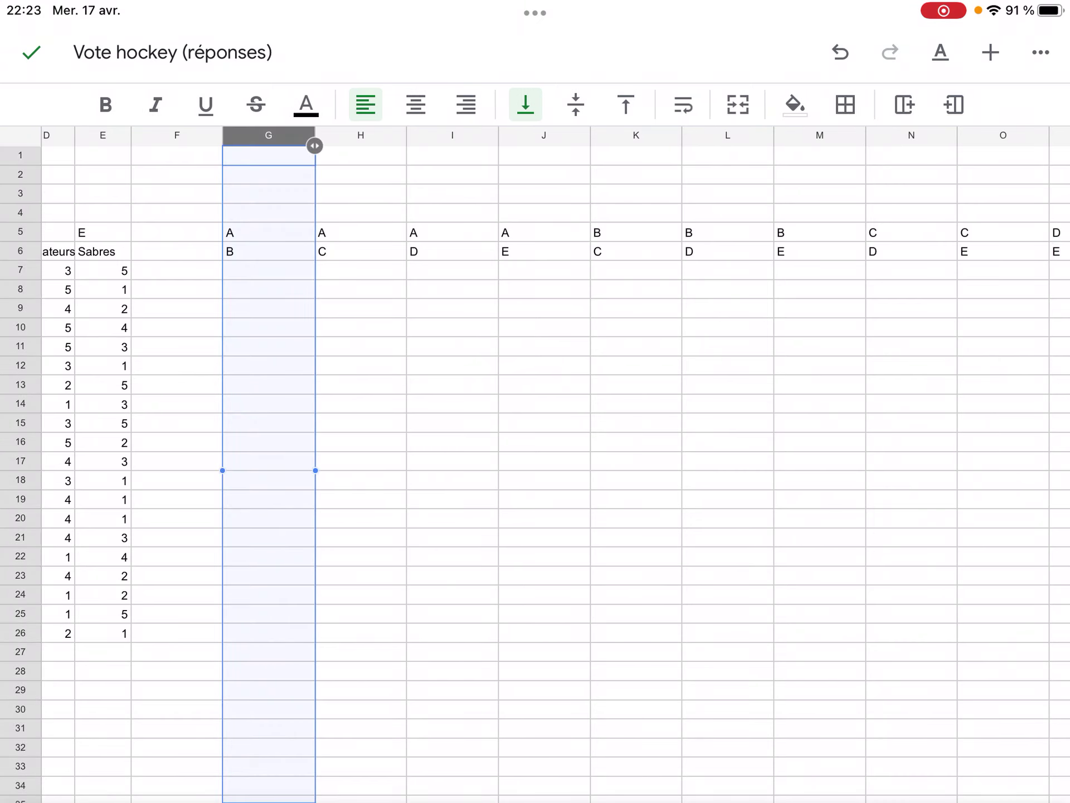
# Shrink columns G through P to a single compact width.
pyautogui.moveTo(315, 145)
pyautogui.mouseDown()
pyautogui.moveTo(1048, 145)
pyautogui.moveTo(948, 145)
pyautogui.mouseUp()
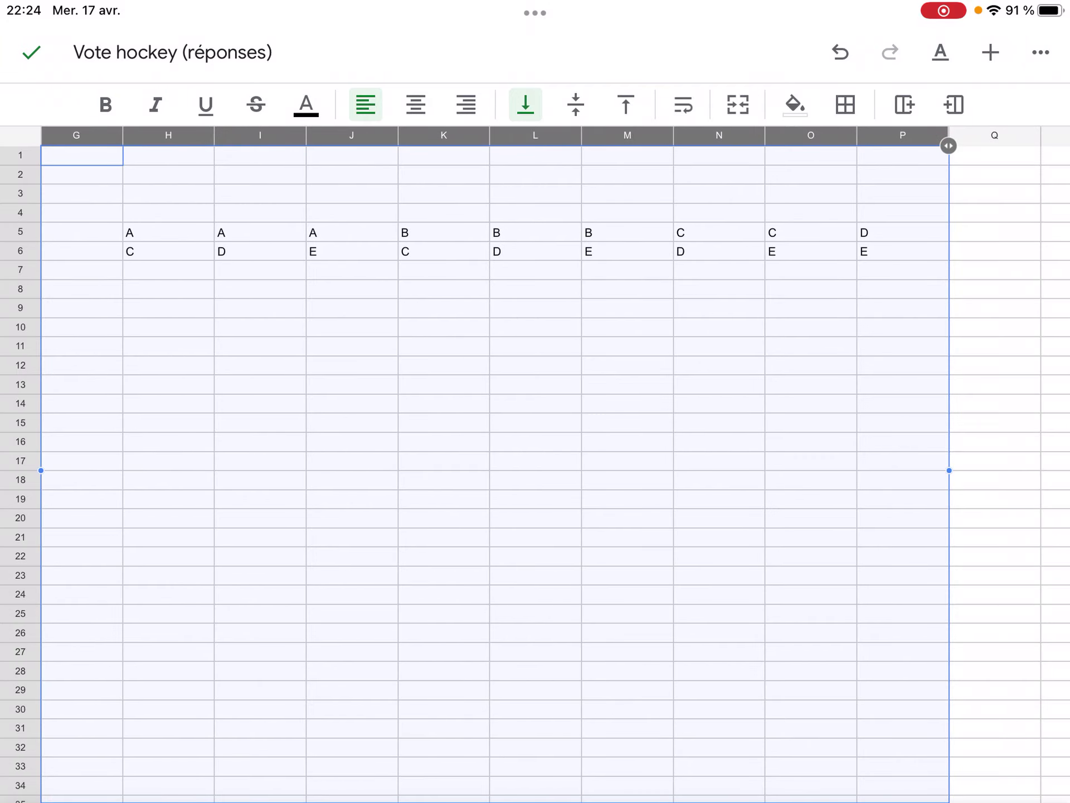
pyautogui.moveTo(948, 146); pyautogui.dragTo(890, 145)
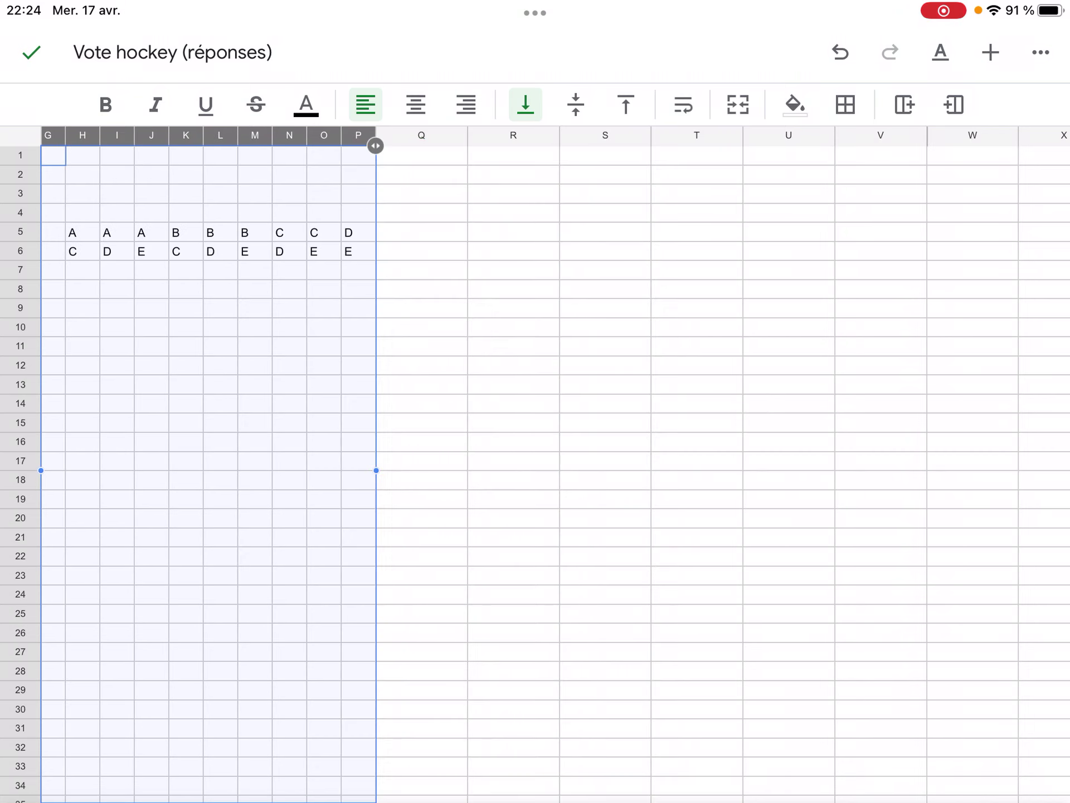
pyautogui.hscroll(-6, 556, 464)
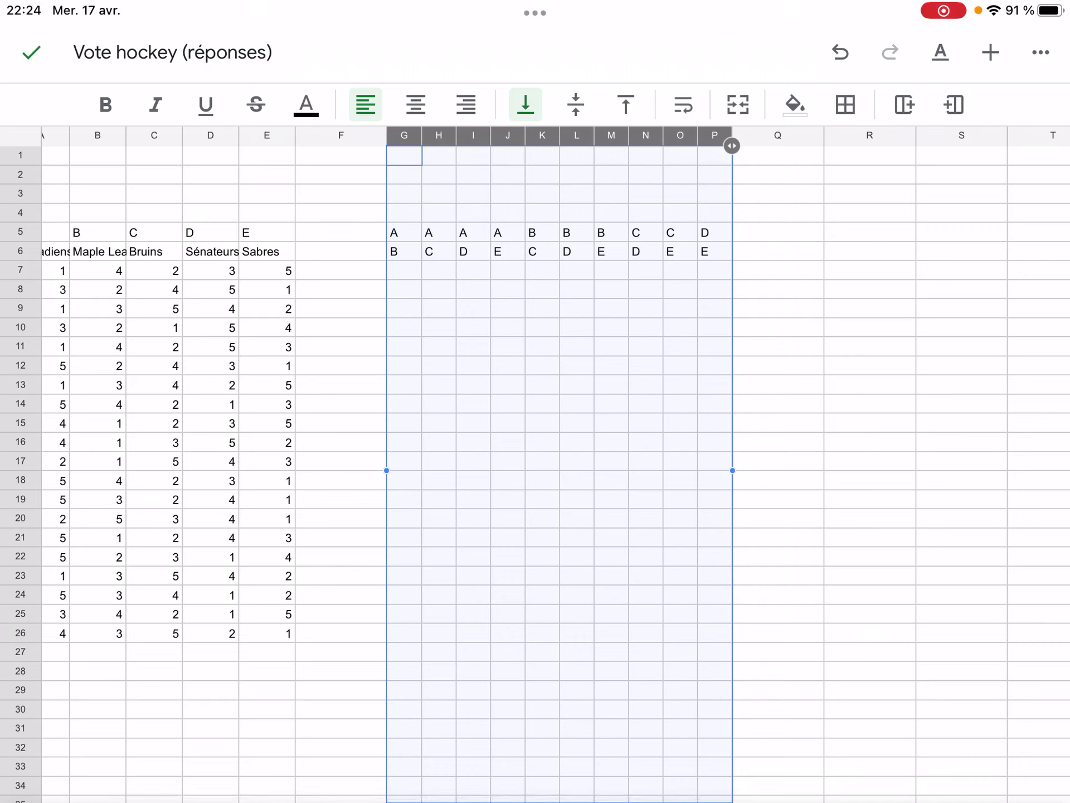
pyautogui.click(870, 384)
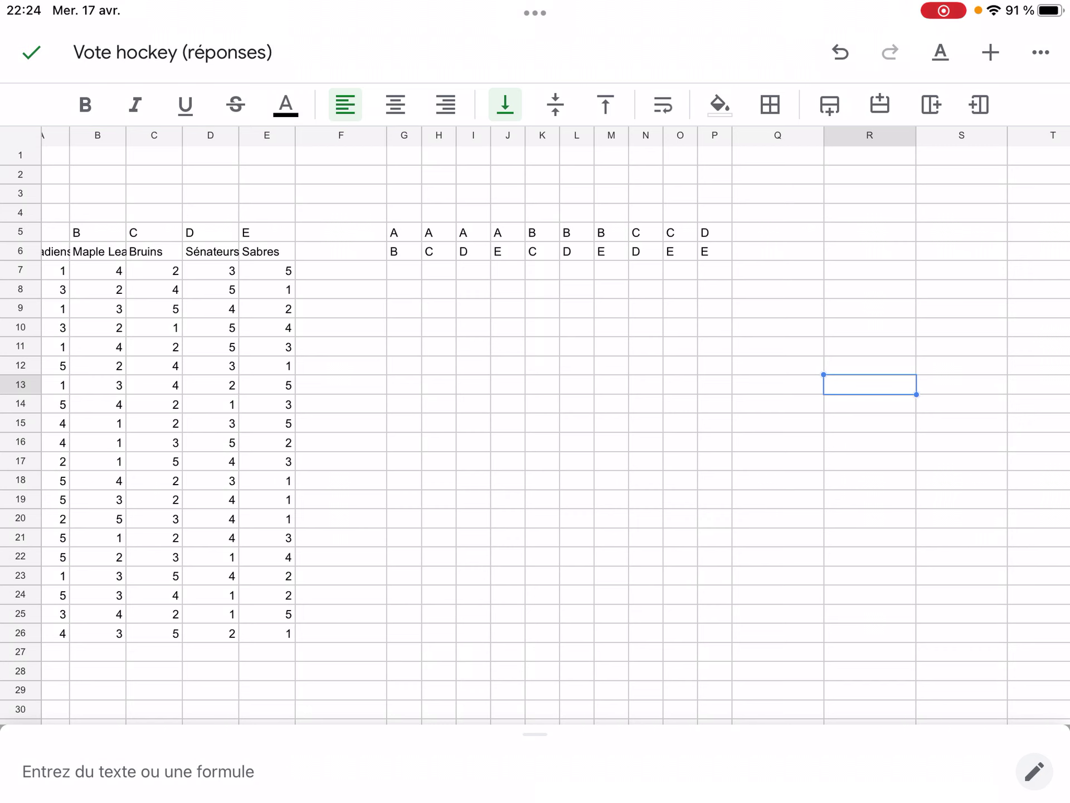
# Scroll back to column A and put cell G7 into edit mode for a formula.
pyautogui.hscroll(-1, 555, 425)
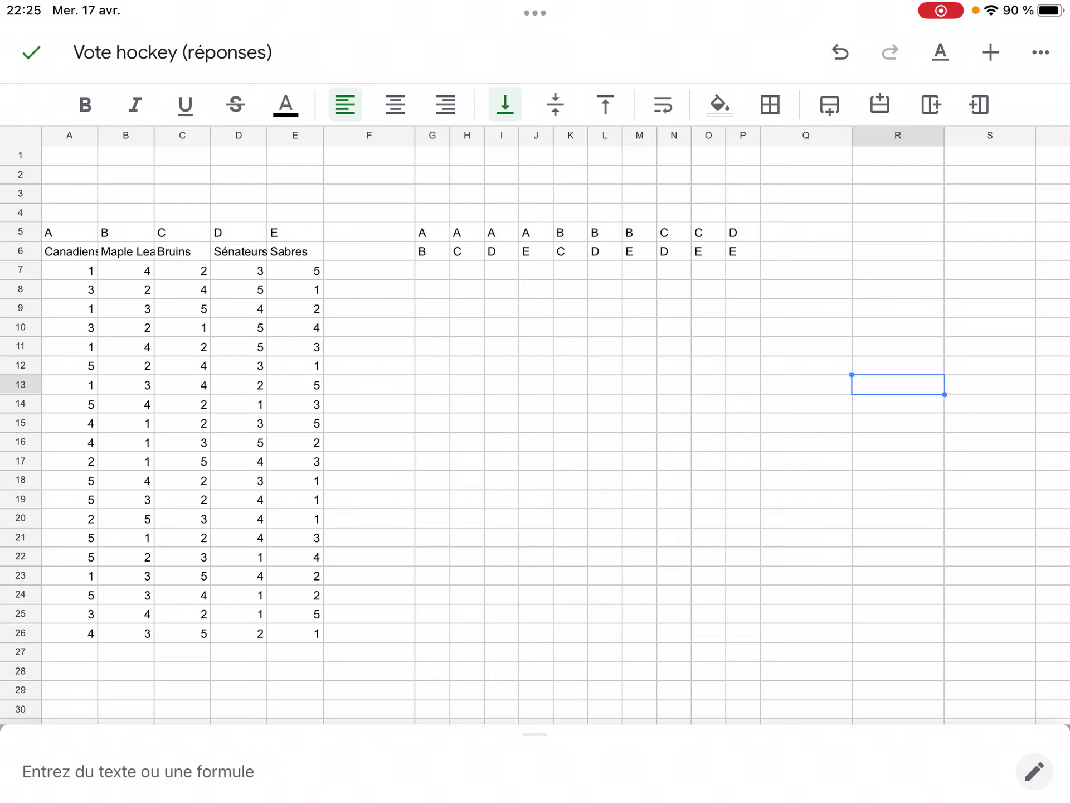
pyautogui.click(432, 269)
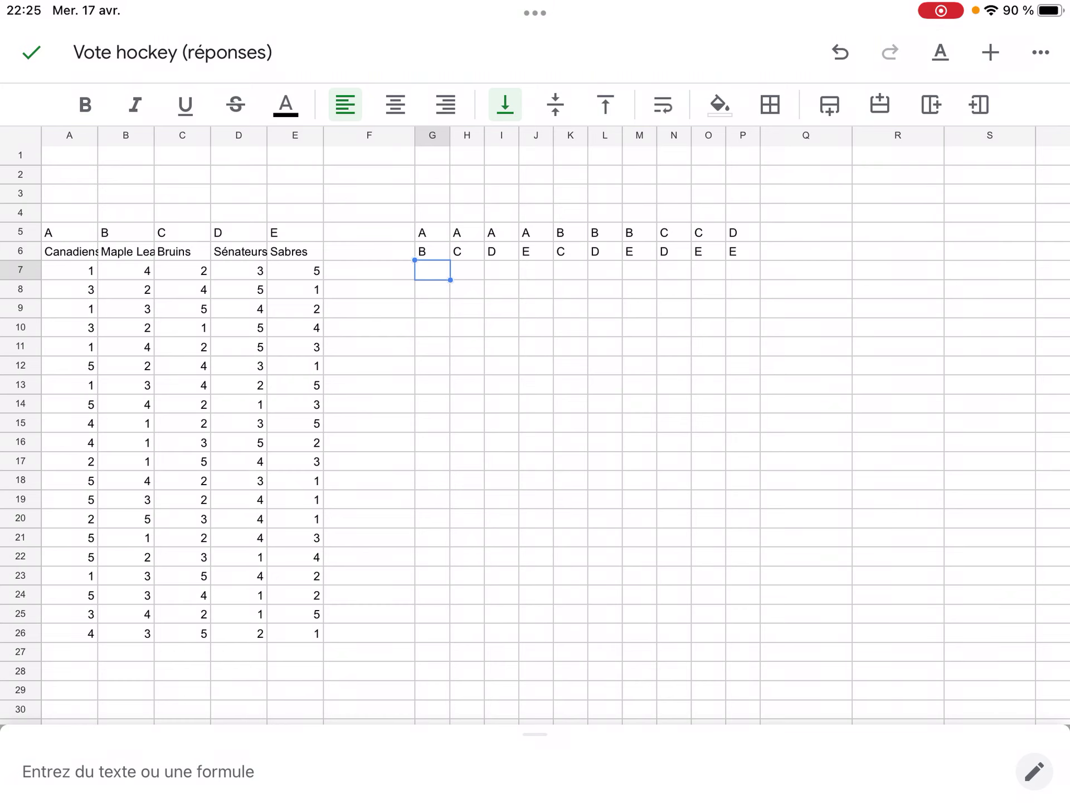
pyautogui.click(139, 771)
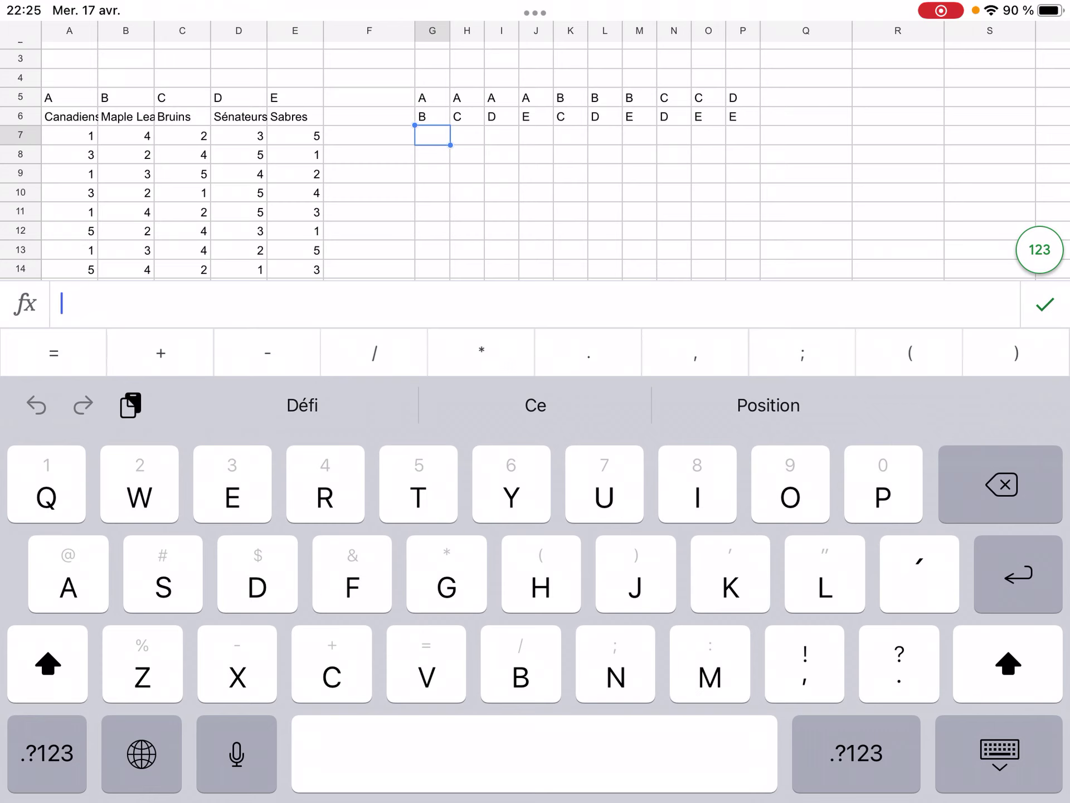
# Type the formula opening =Si(INDIRECT(G5&LIGNE(A7)) into cell G7.
pyautogui.write('=')
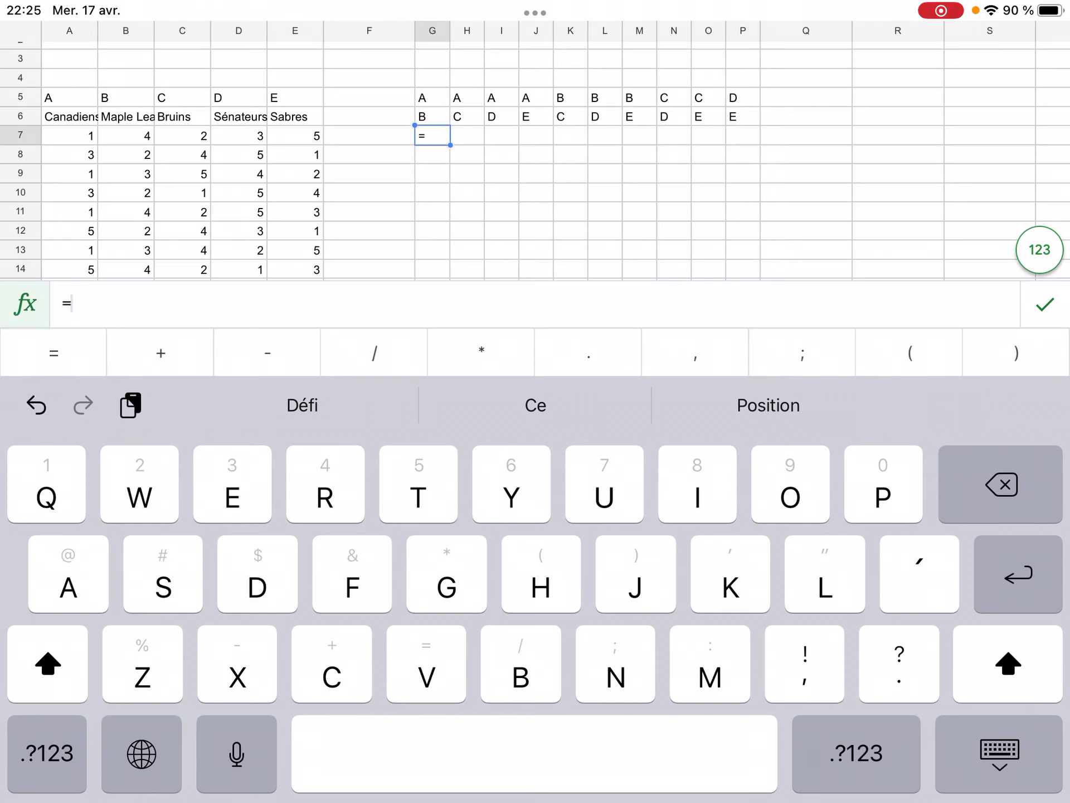
pyautogui.write('Si')
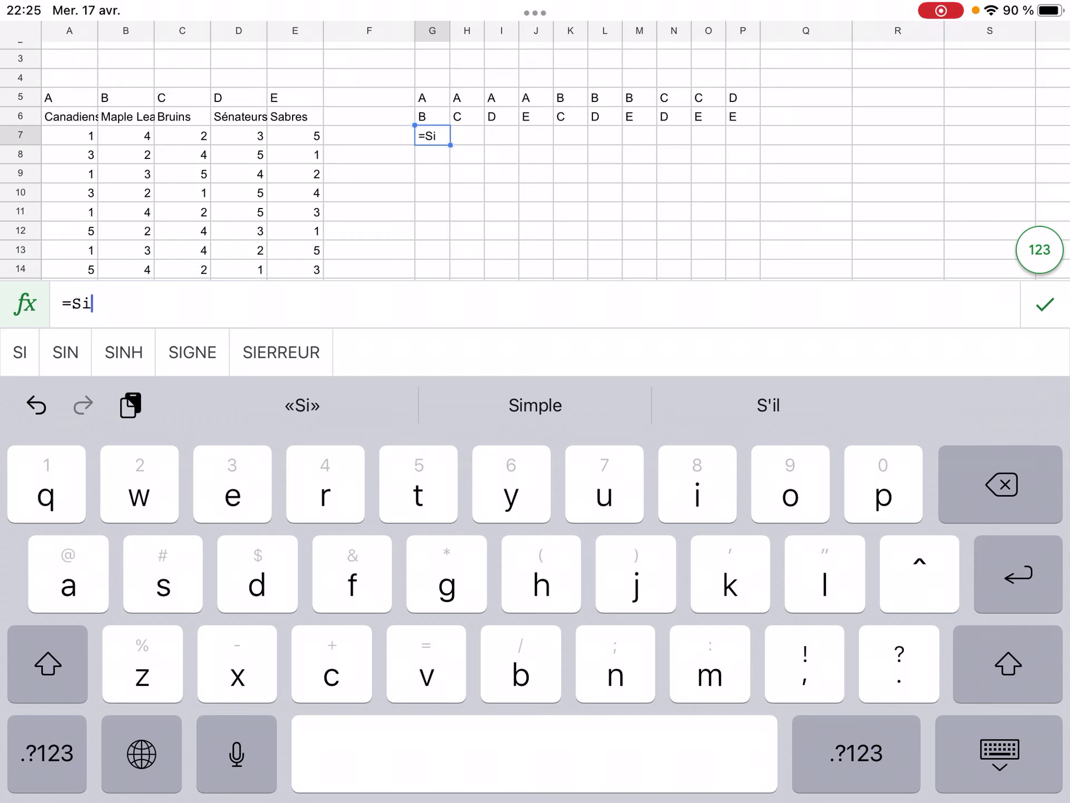
pyautogui.write('(')
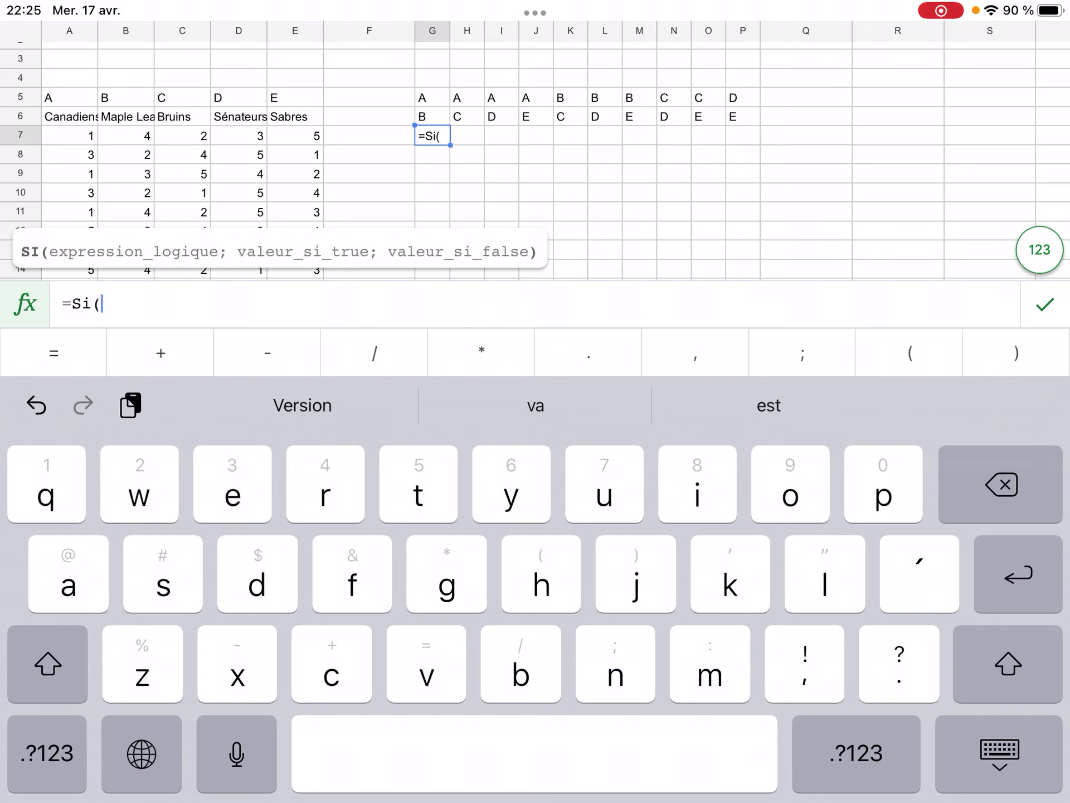
pyautogui.write('ind')
pyautogui.click(126, 352)
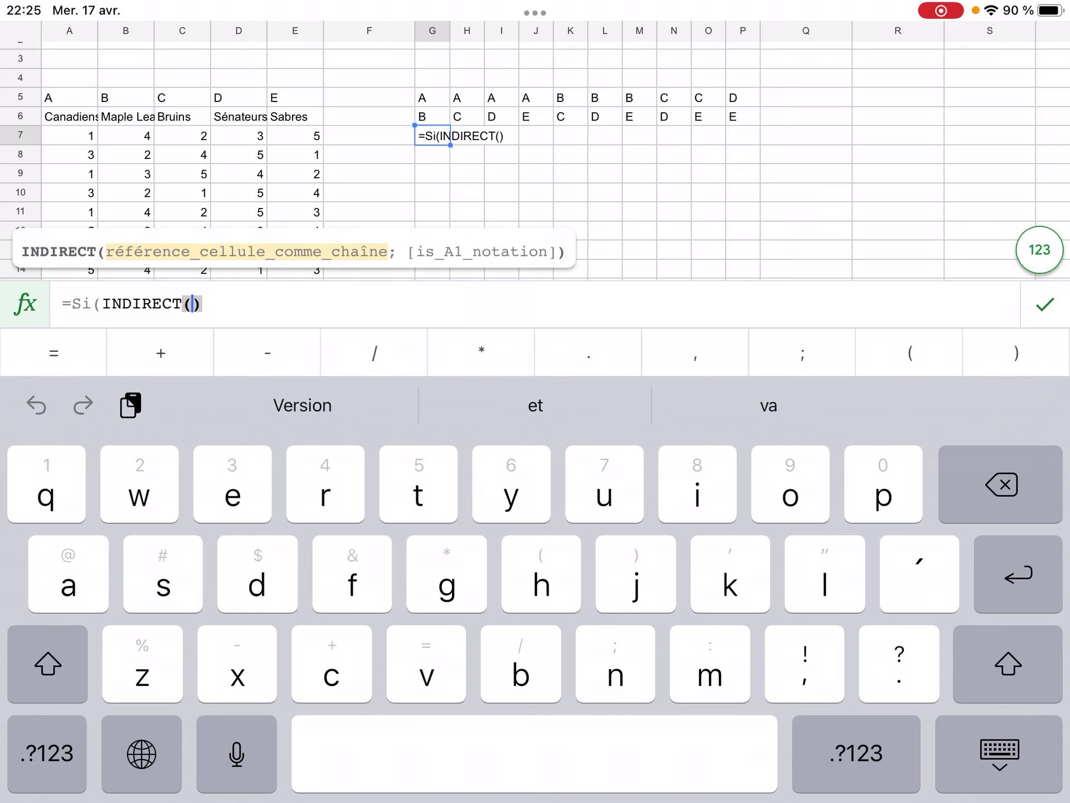
pyautogui.click(432, 97)
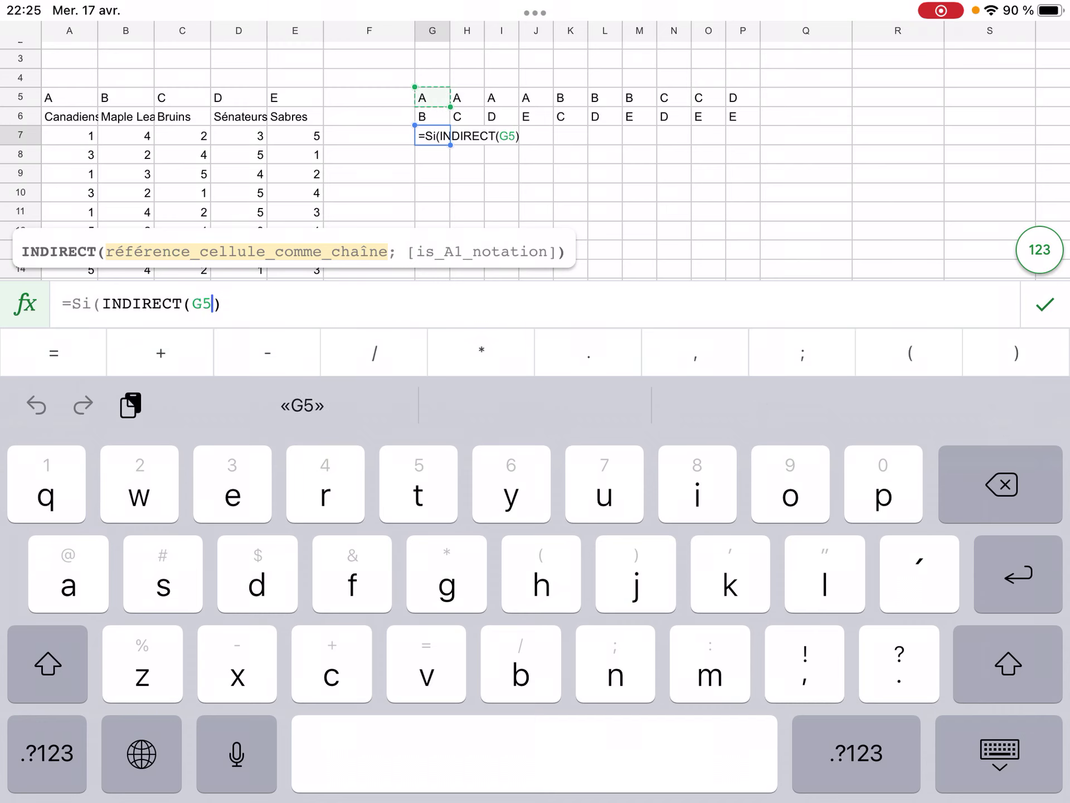
pyautogui.write('&')
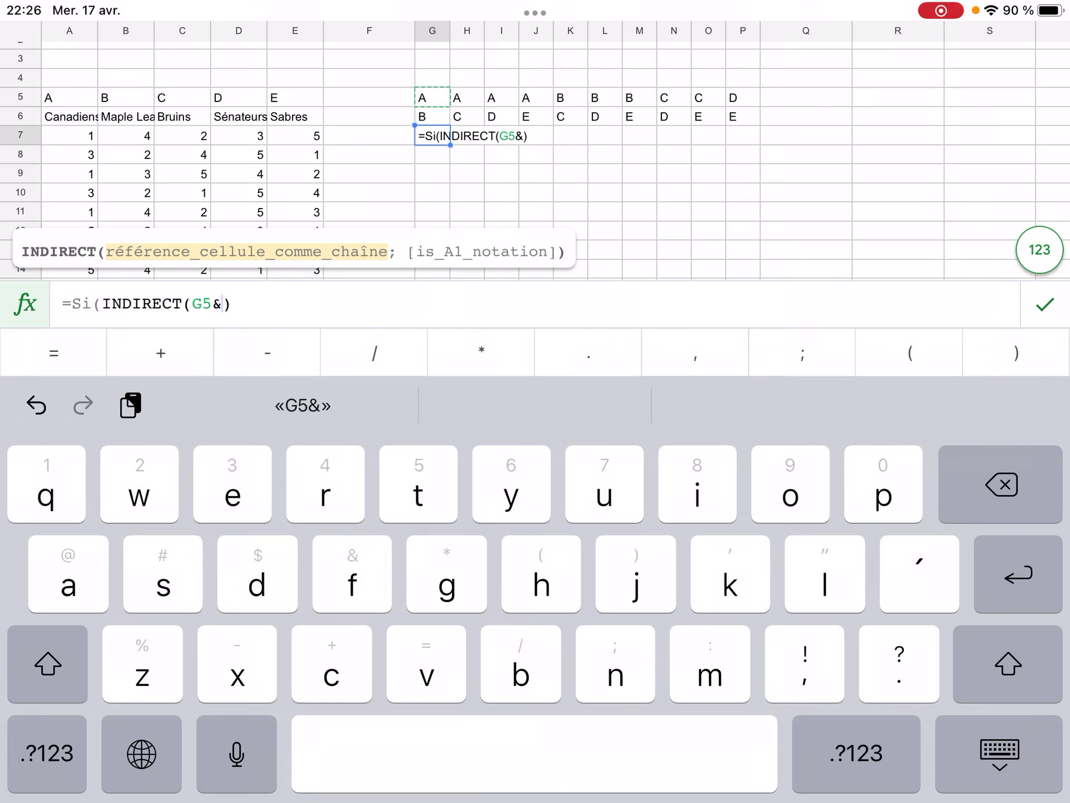
pyautogui.write('ling')
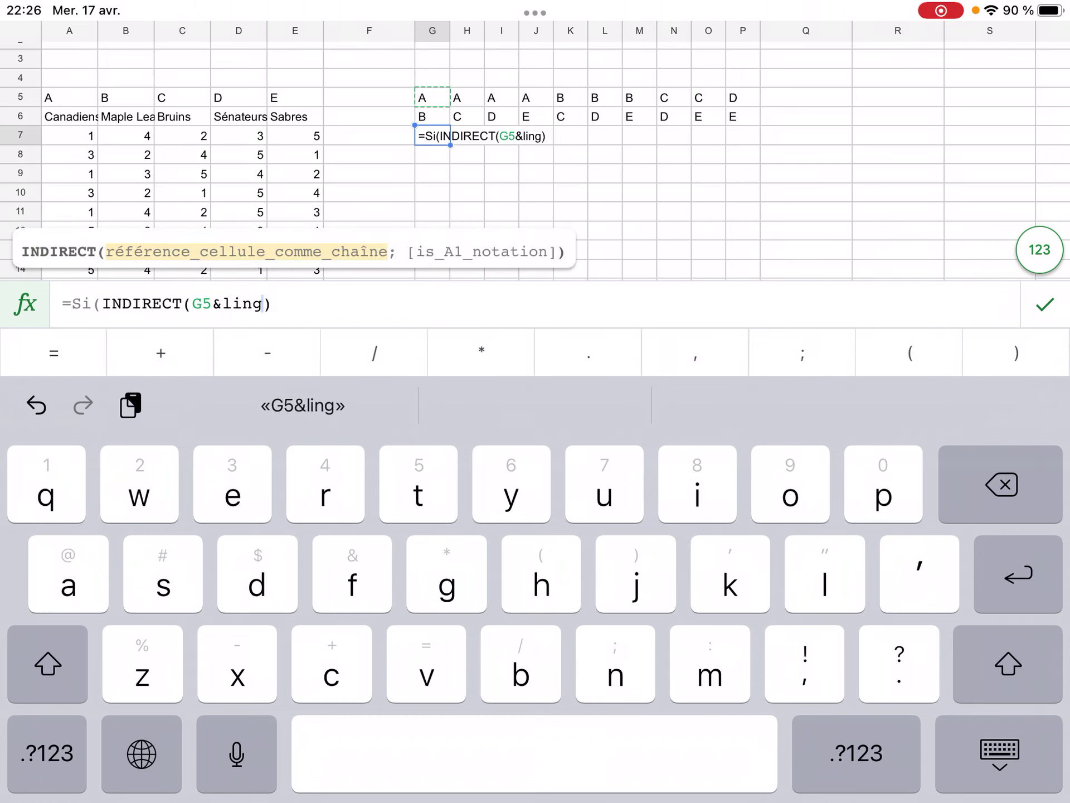
pyautogui.press('BackSpace')
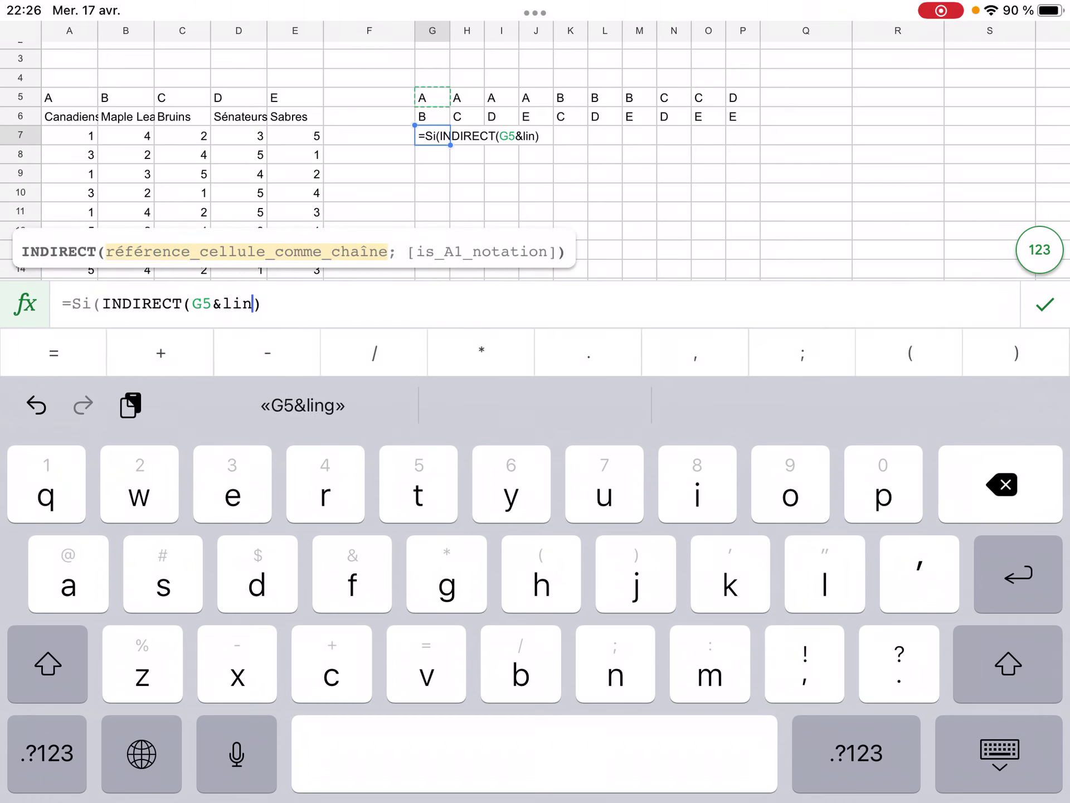
pyautogui.press('BackSpace')
pyautogui.write('gn')
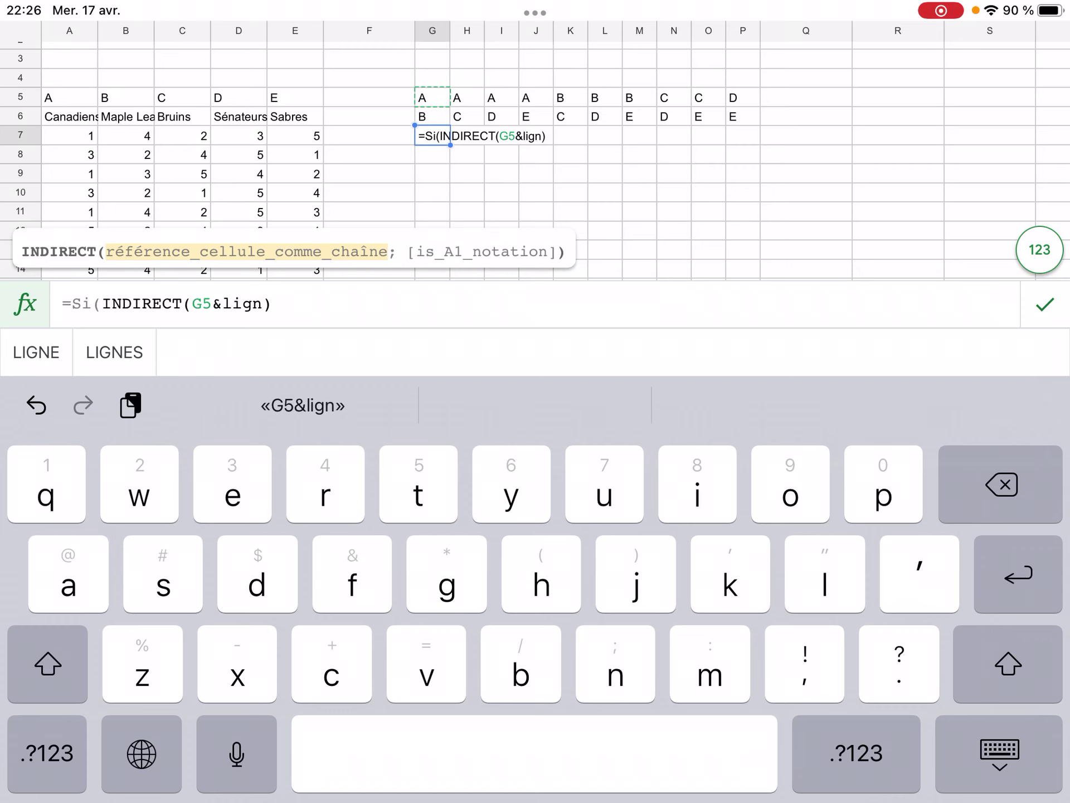
pyautogui.click(36, 351)
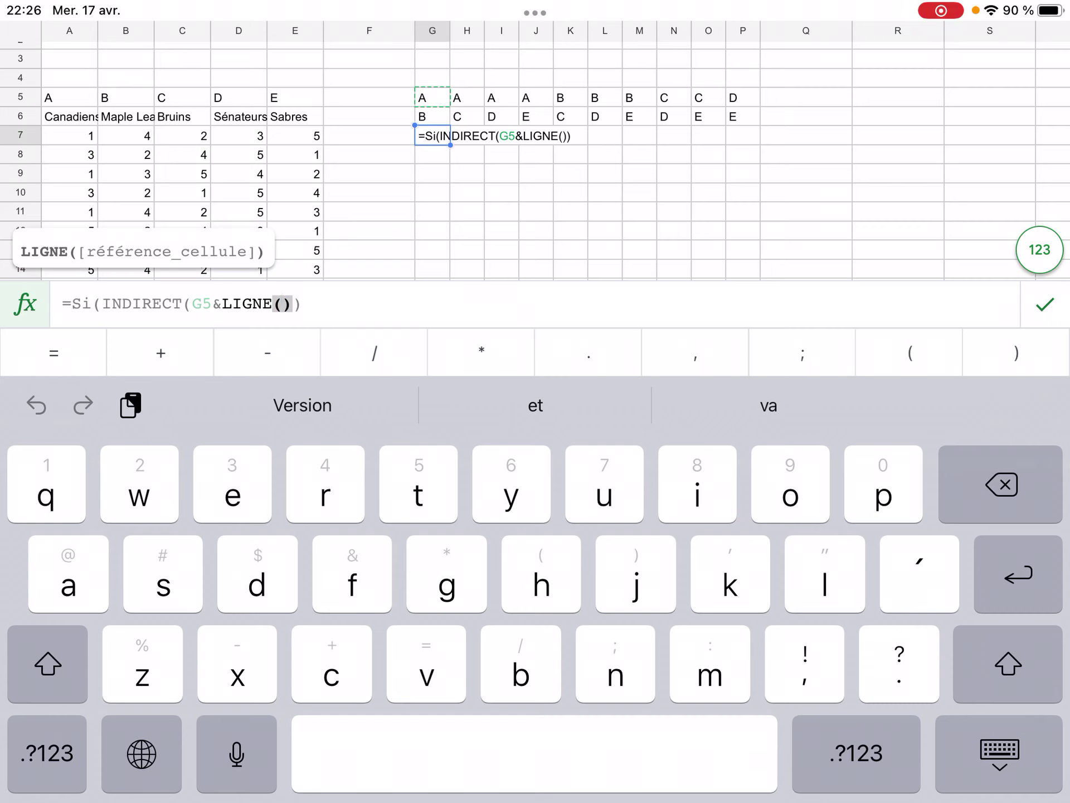
pyautogui.click(69, 136)
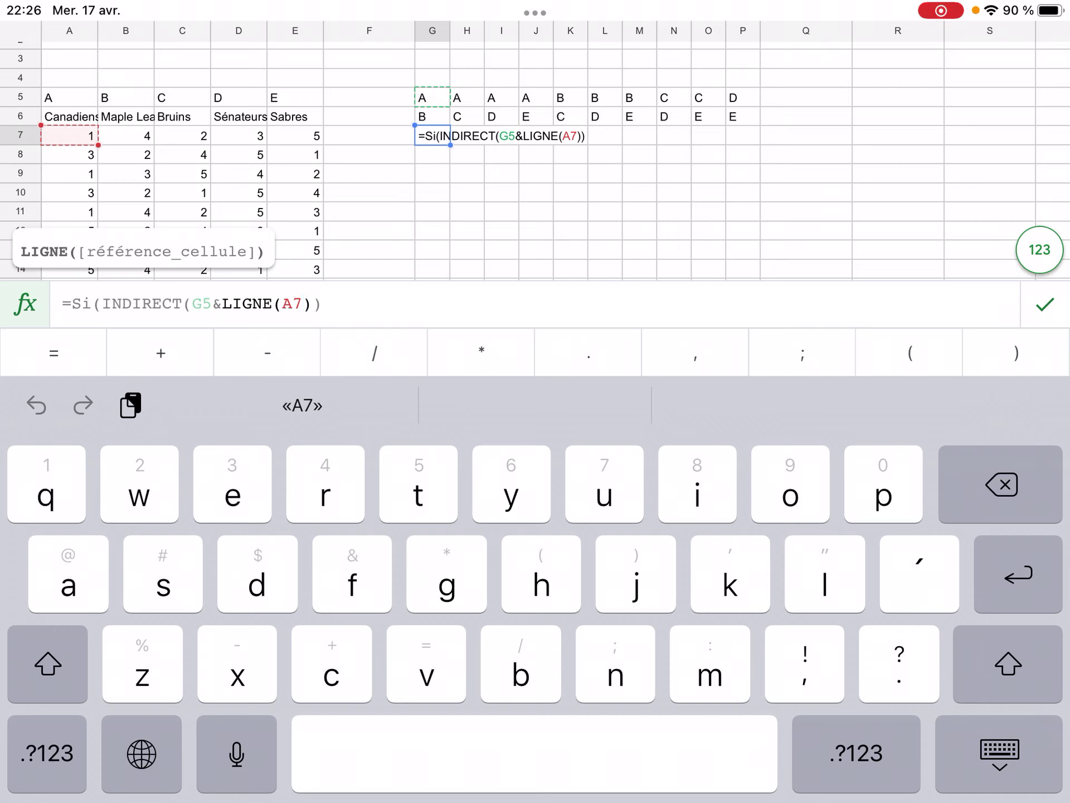
pyautogui.write('))')
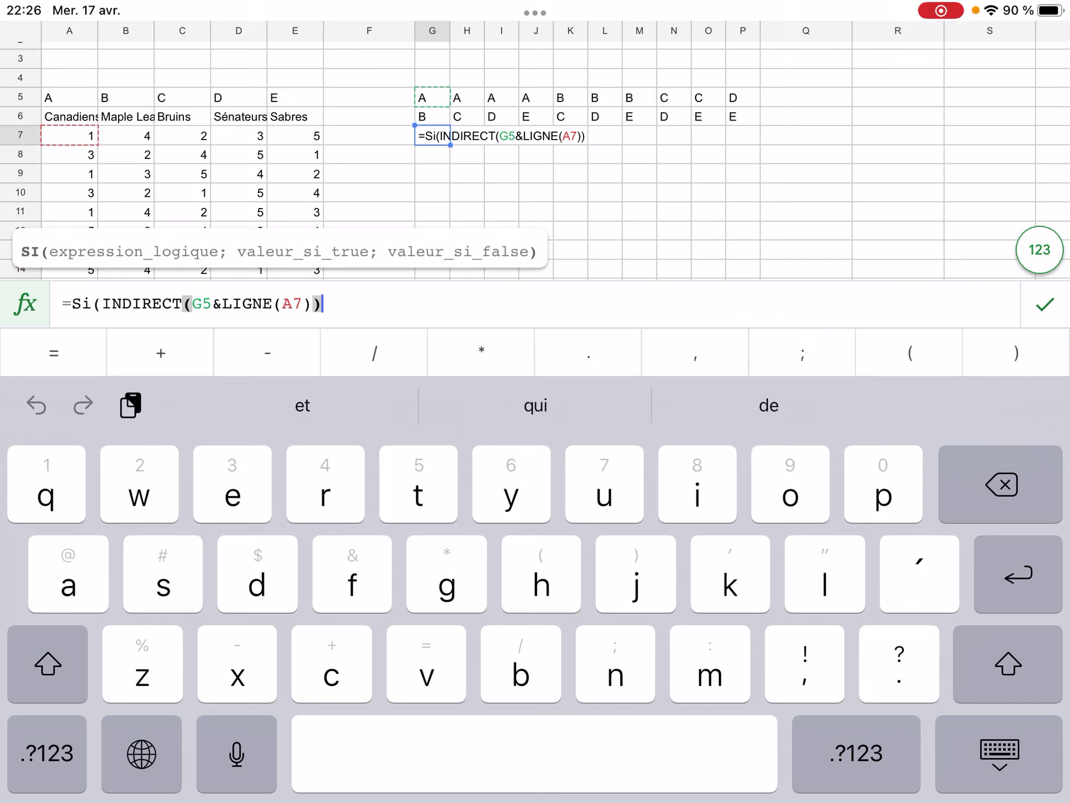
# Add the comparison <INDIRECT(G6&LIGNE(A7)) after the first INDIRECT in G7.
pyautogui.click(856, 754)
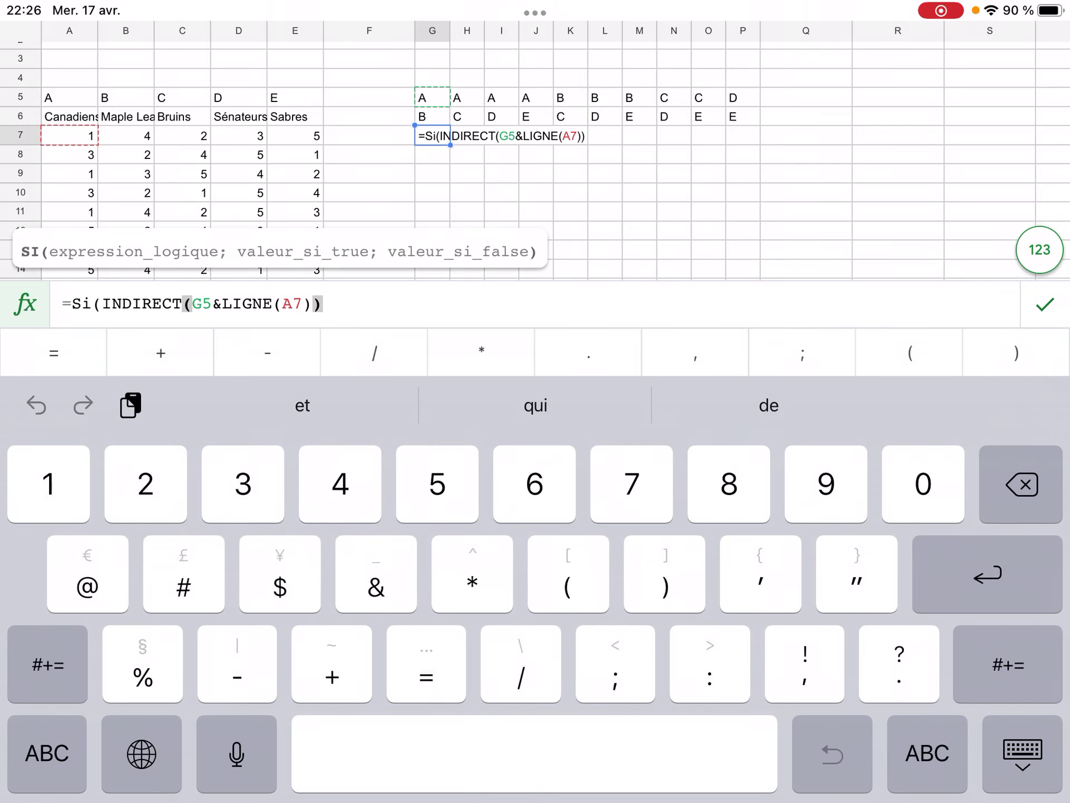
pyautogui.write('<')
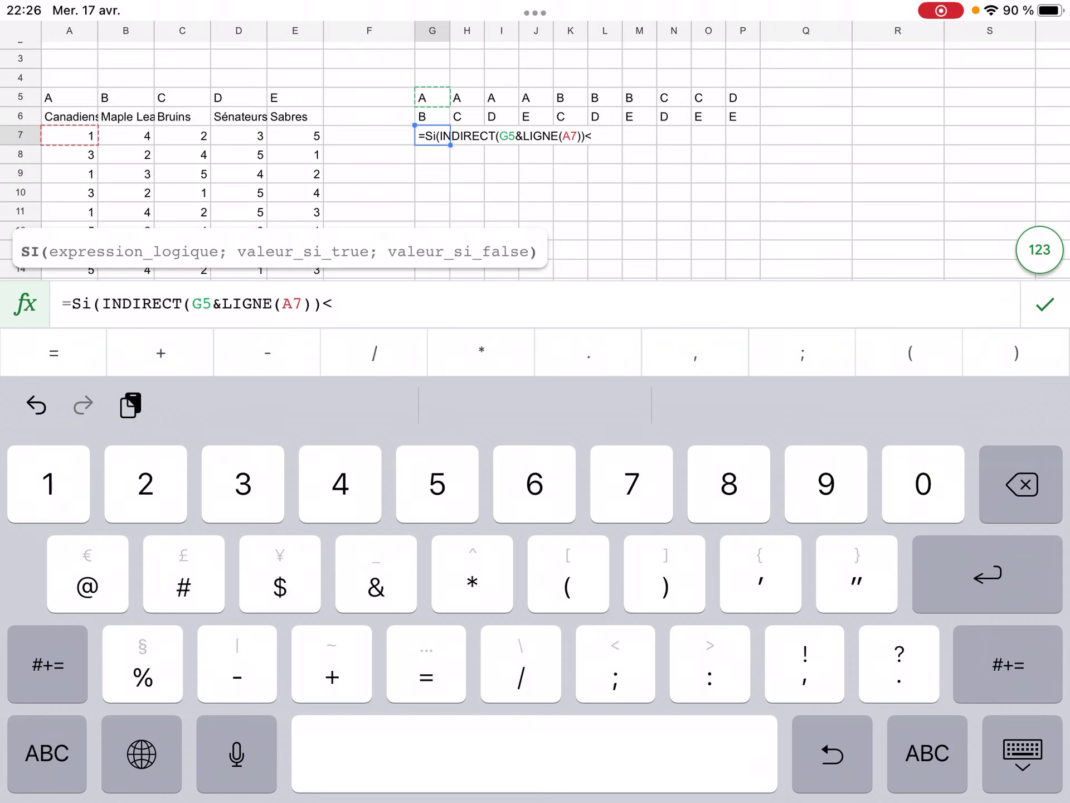
pyautogui.click(927, 753)
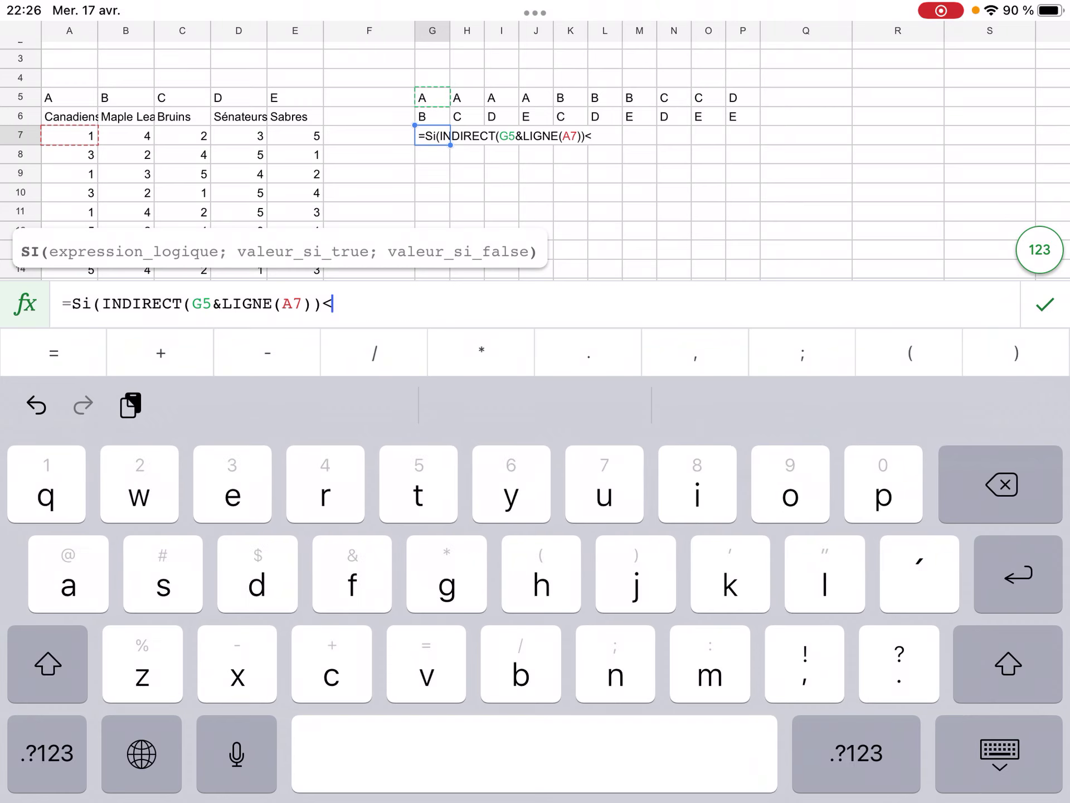
pyautogui.write('ind')
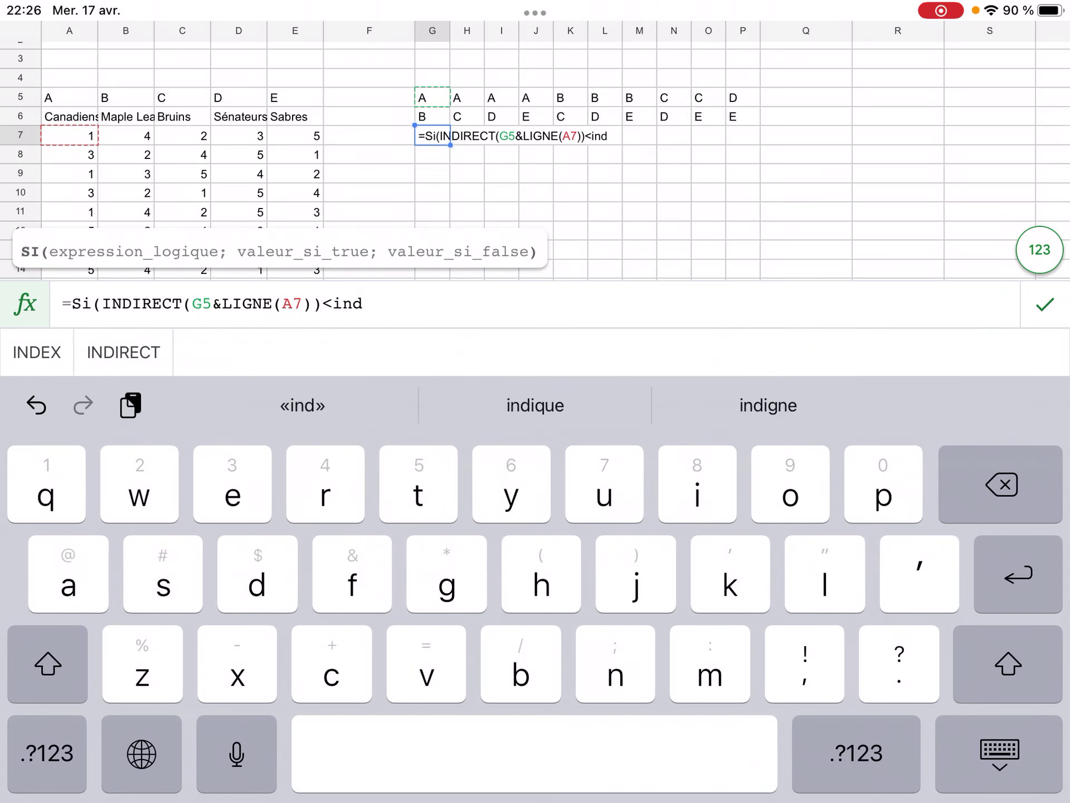
pyautogui.click(123, 352)
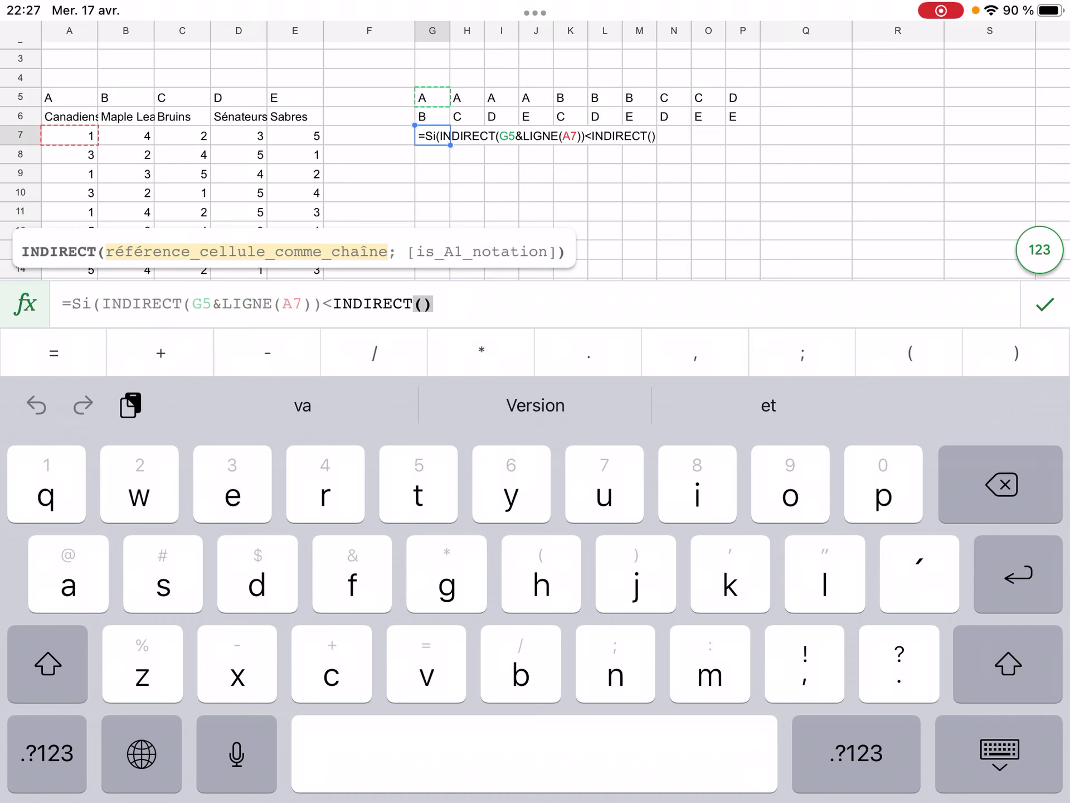
pyautogui.click(432, 117)
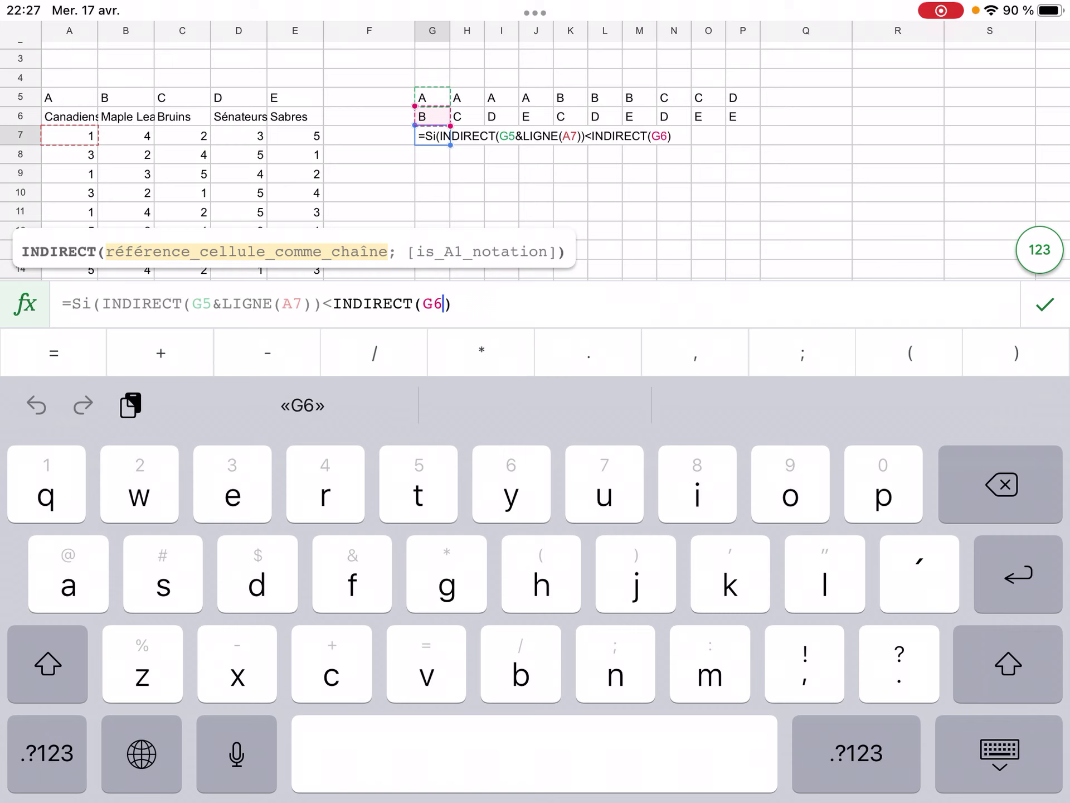
pyautogui.write('&')
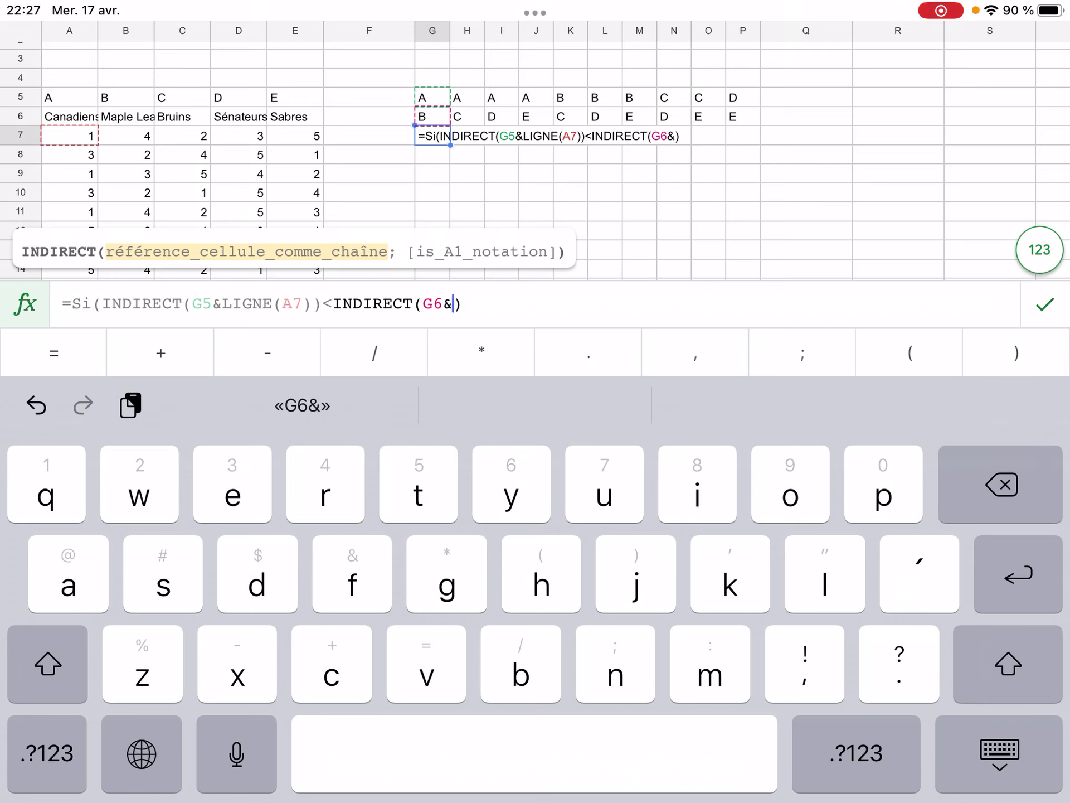
pyautogui.write('ling')
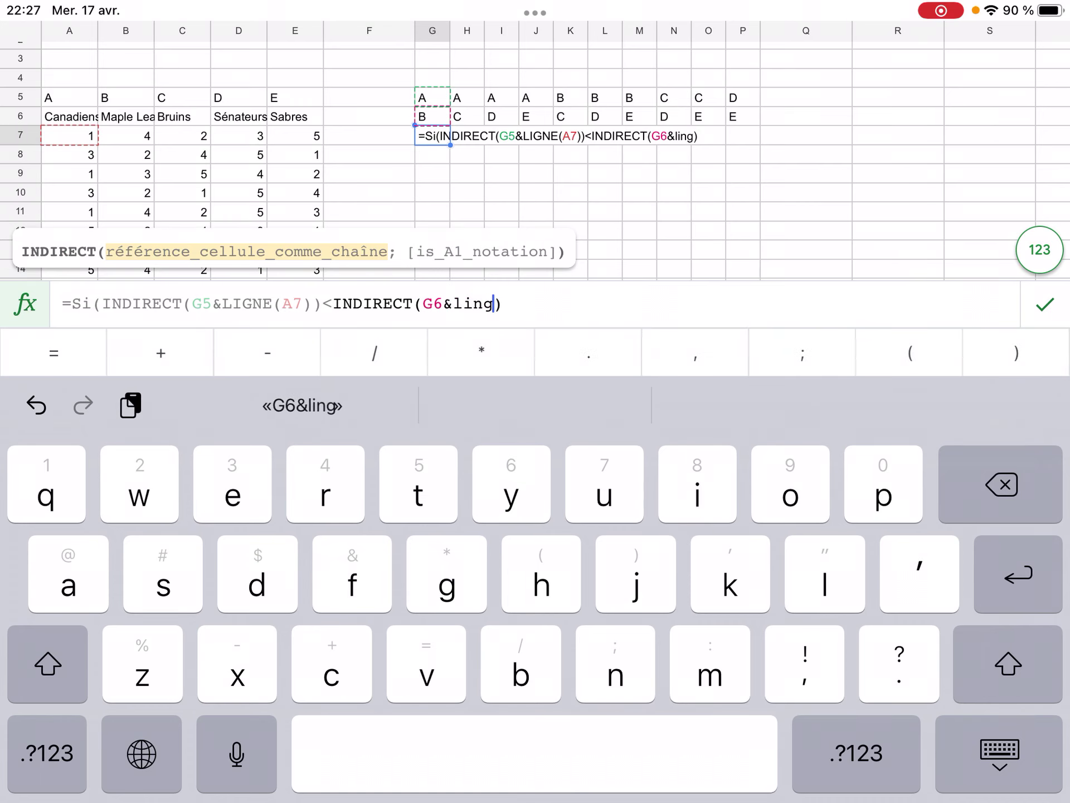
pyautogui.press('BackSpace')
pyautogui.press('BackSpace')
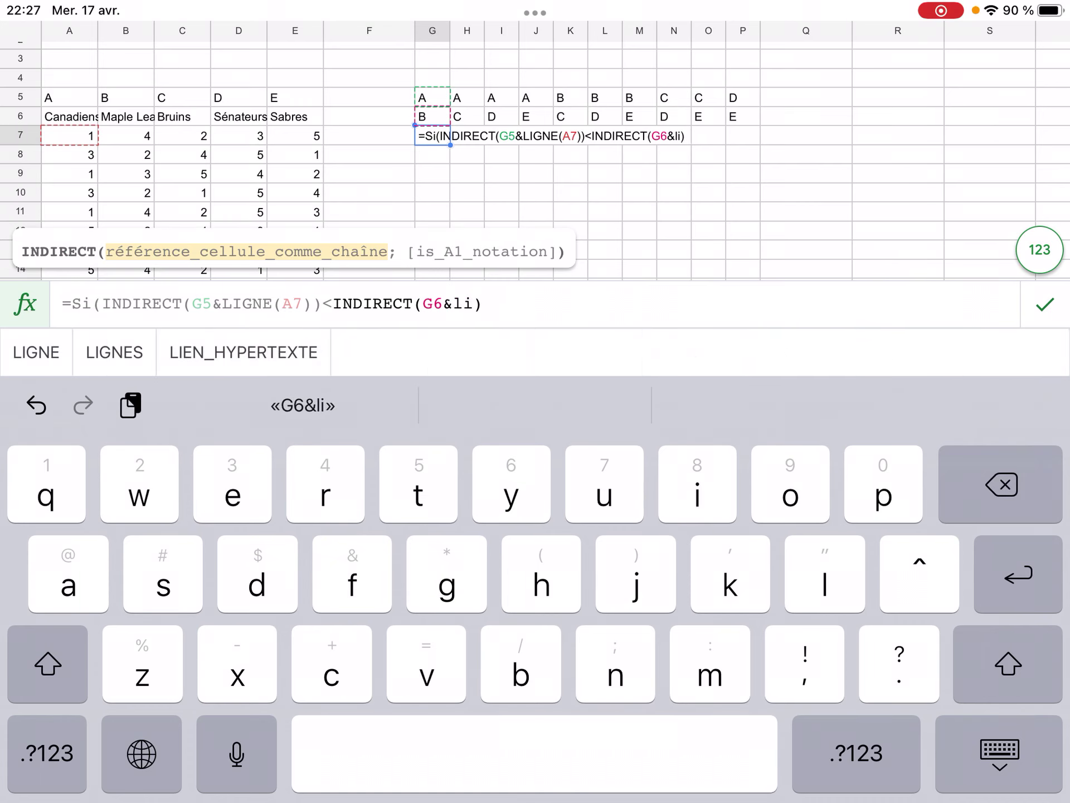
pyautogui.click(35, 353)
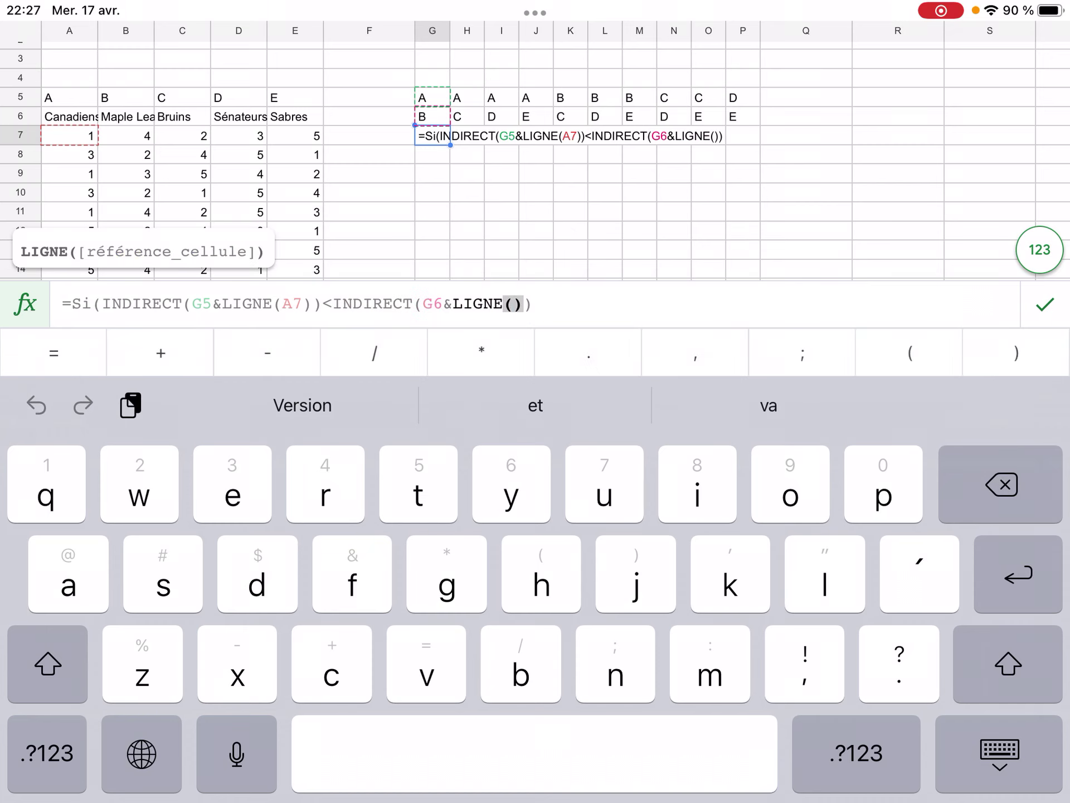
pyautogui.click(70, 135)
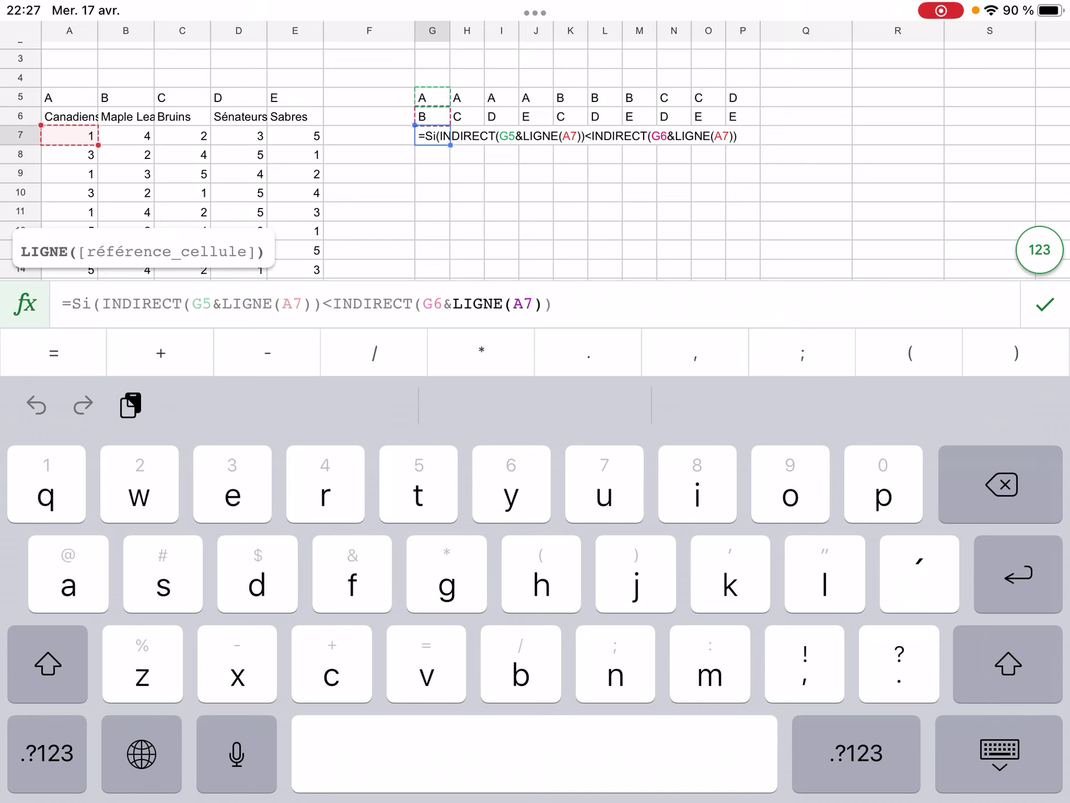
# Close it with ;1;0) so G7 reads =SI(INDIRECT(G5&LIGNE(A7))<INDIRECT(G6&LIGNE(A7));1;0).
pyautogui.write('))')
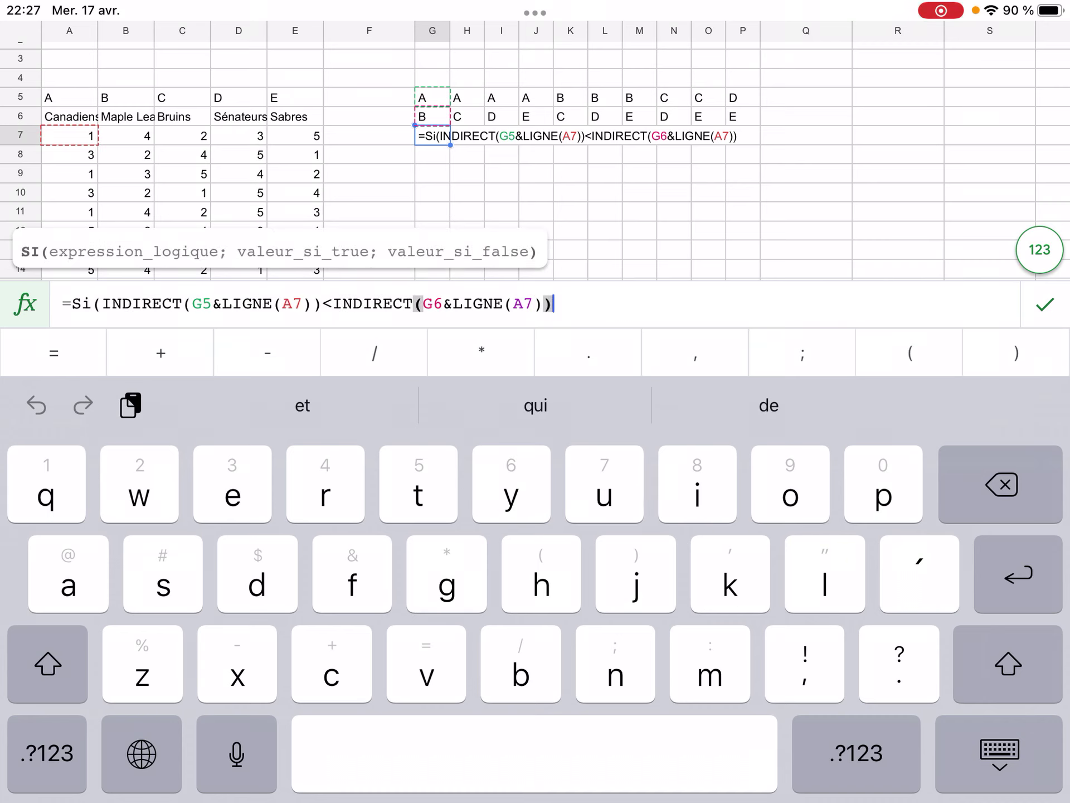
pyautogui.write(';')
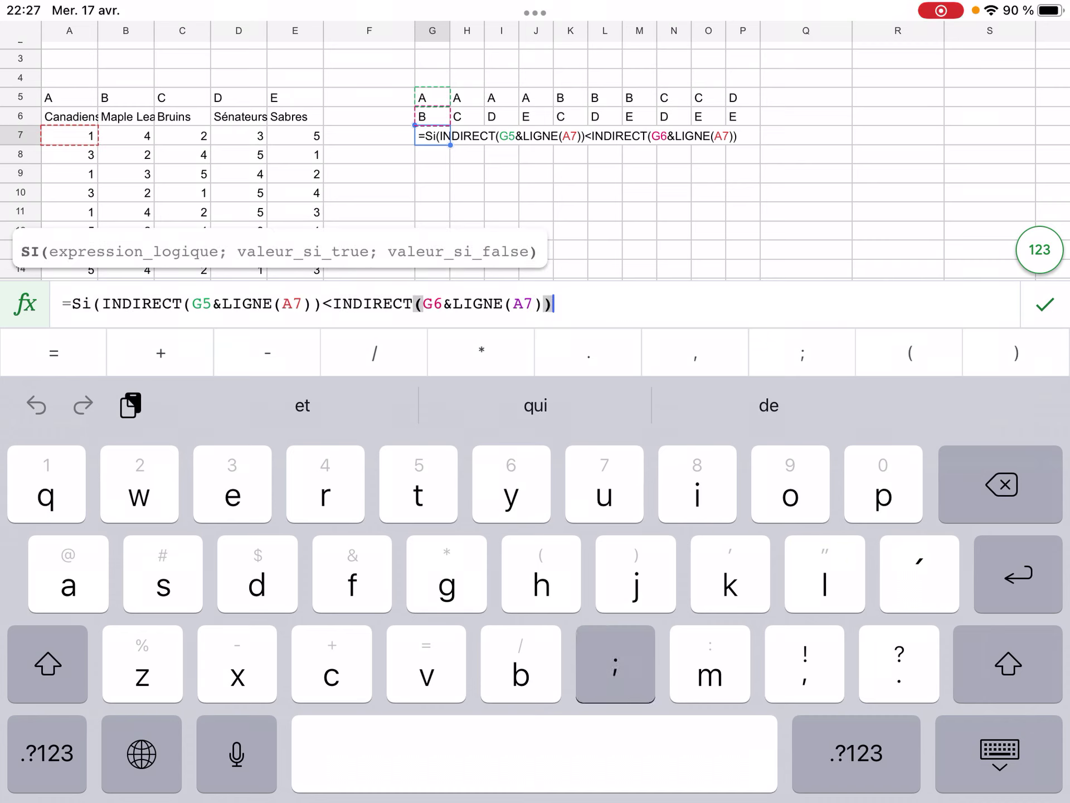
pyautogui.write(';')
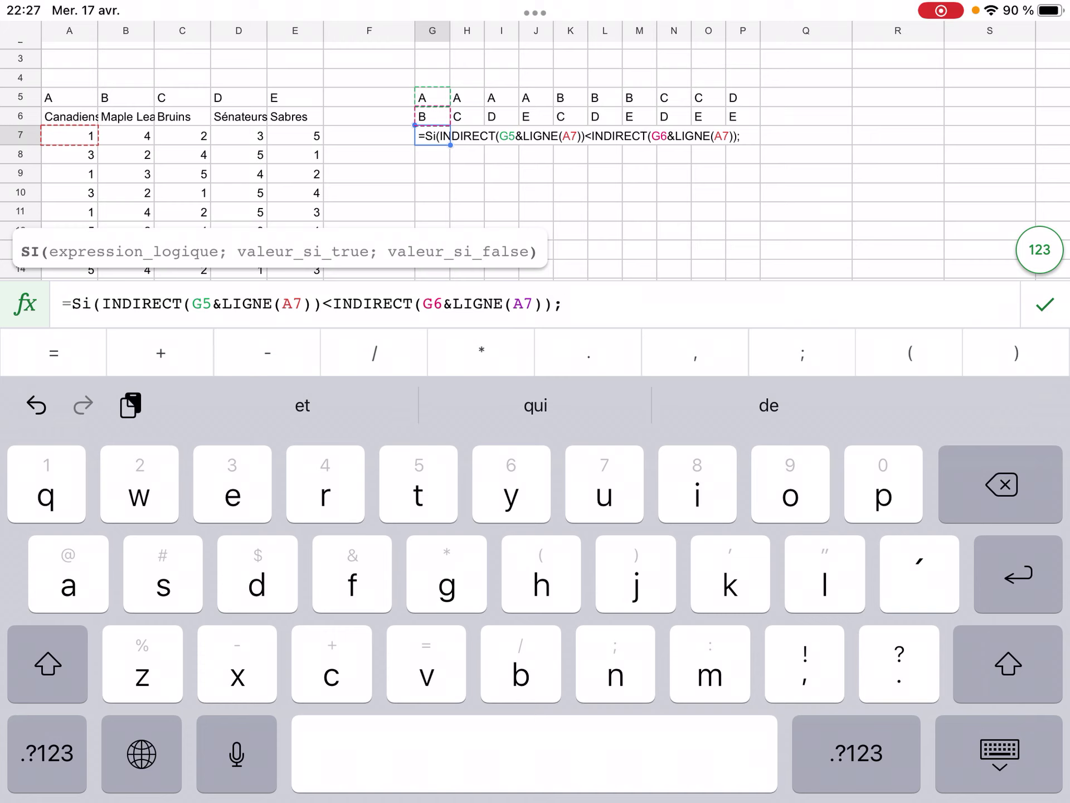
pyautogui.write('1')
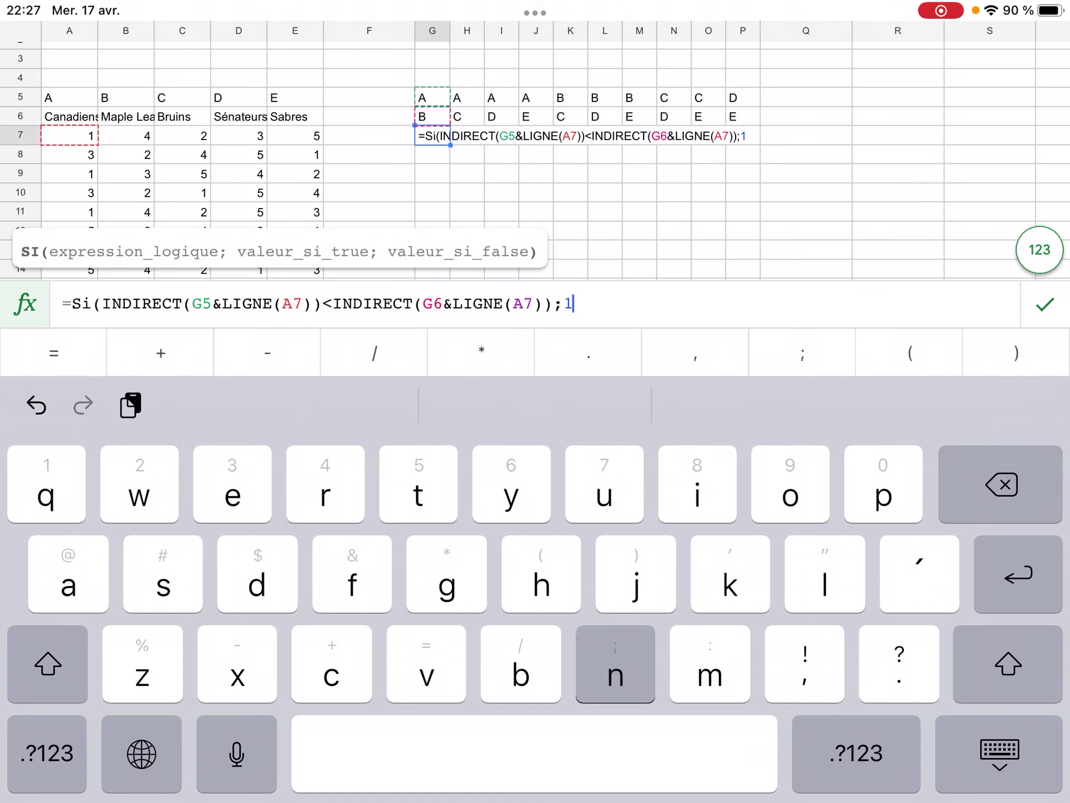
pyautogui.write(';')
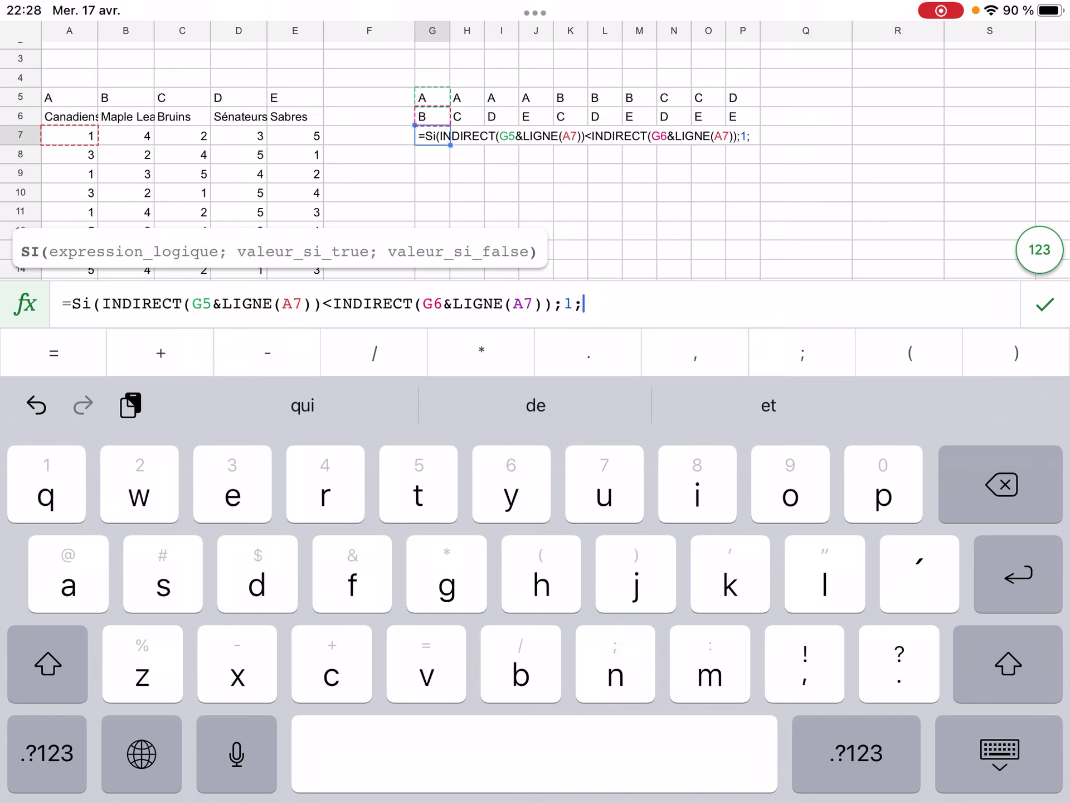
pyautogui.write('0')
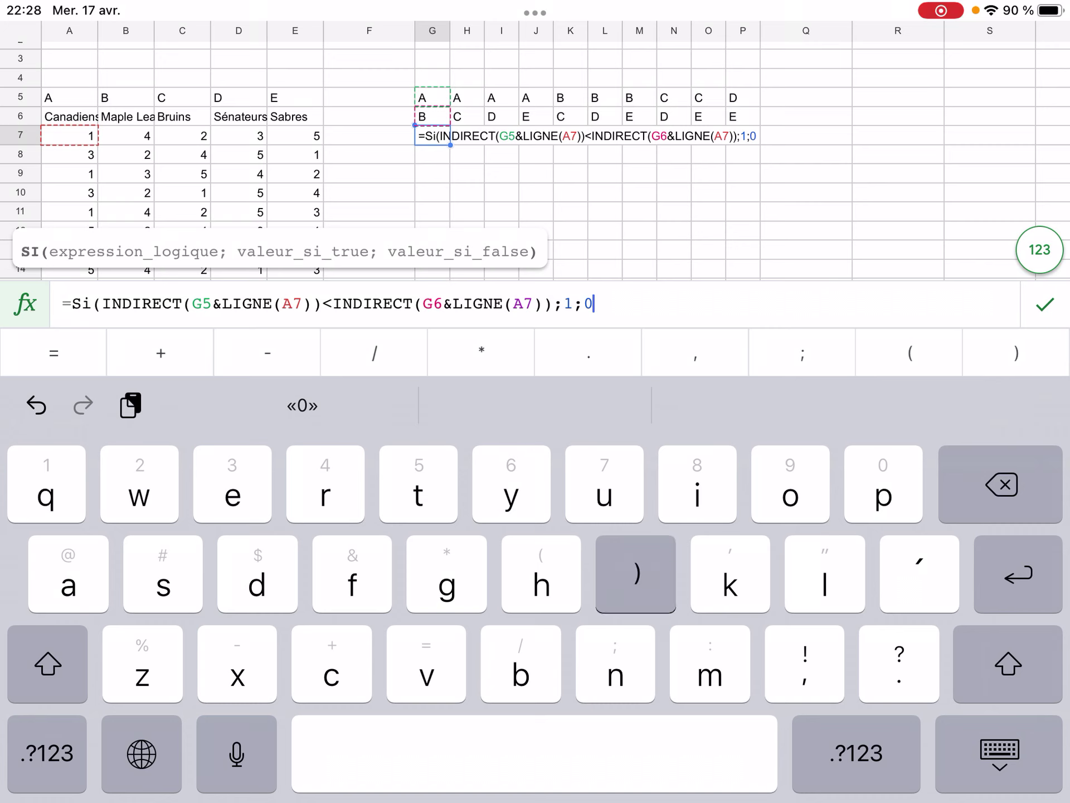
pyautogui.write(')')
pyautogui.press('Return')
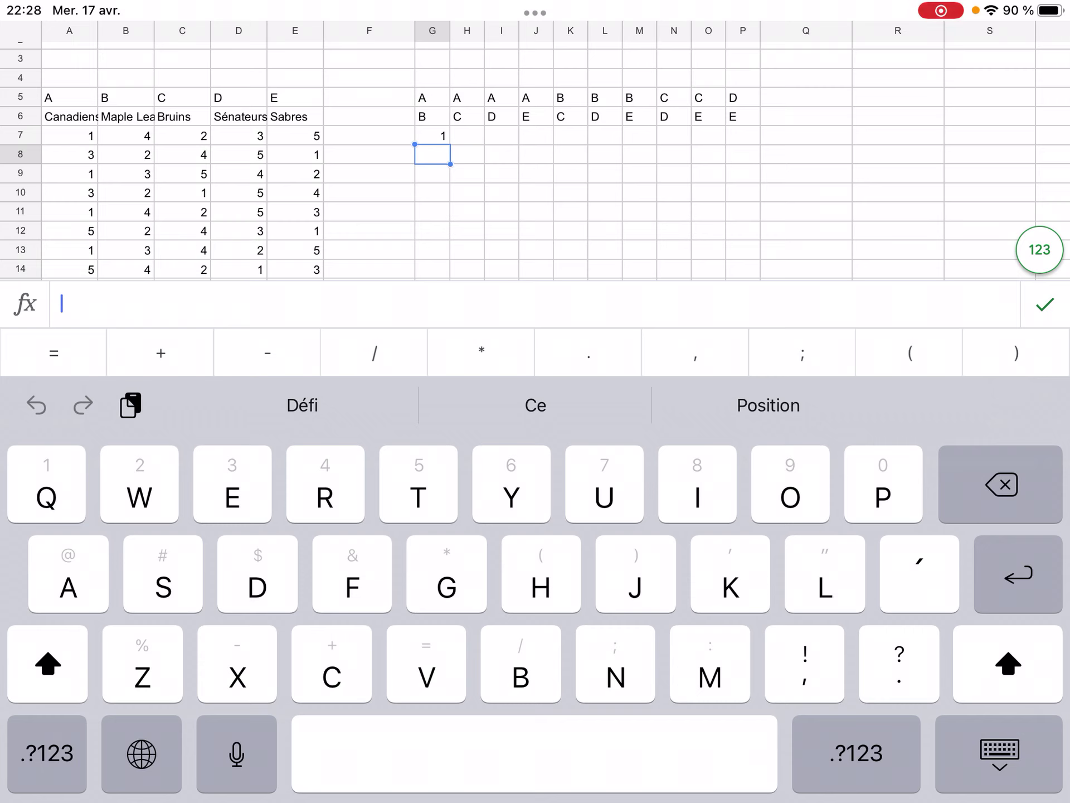
pyautogui.write('=SI(INDIRECT(G5&LIGNE(A7))<INDIRECT(G6&LIGNE(A7));1;0)')
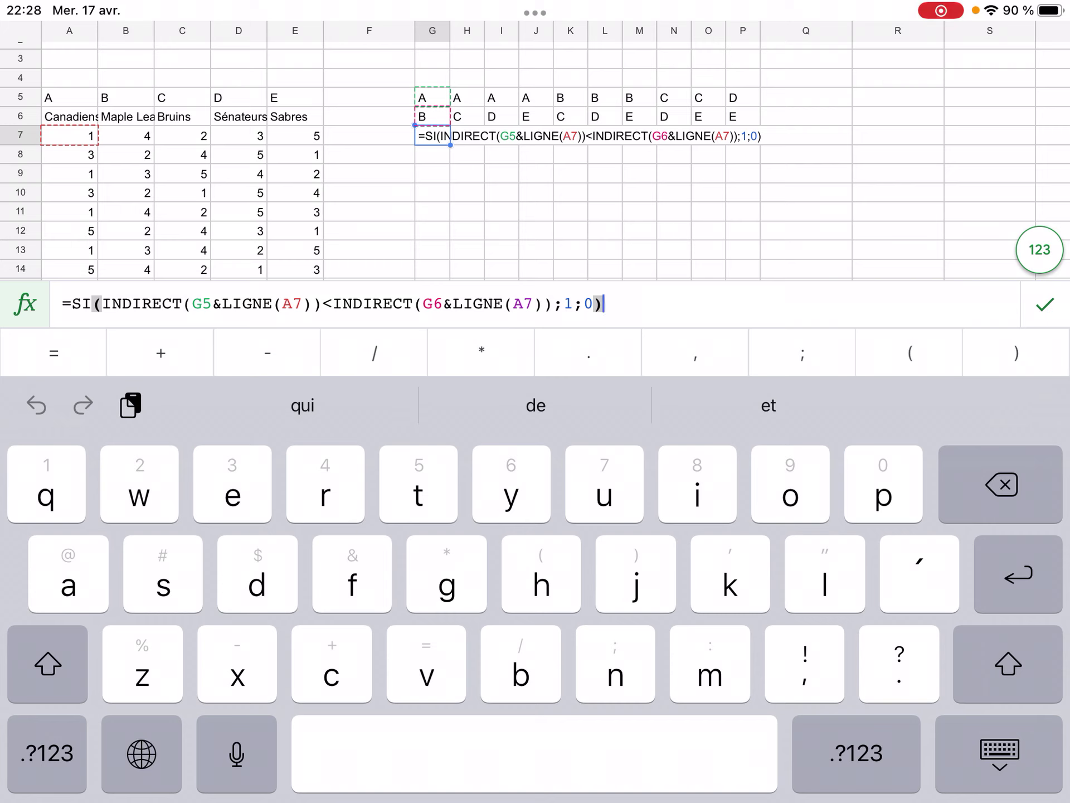
# Add $ anchors so G7's formula uses G$5, G$6 and $A7, then commit it.
pyautogui.moveTo(534, 752); pyautogui.dragTo(391, 752)
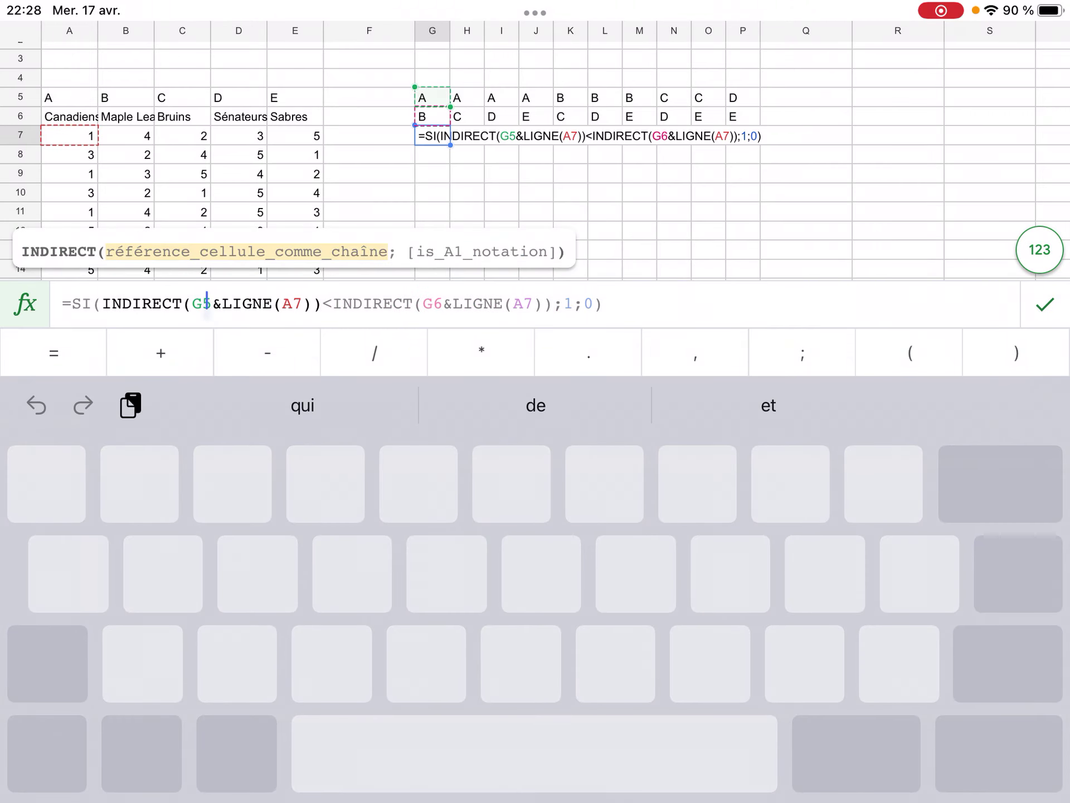
pyautogui.moveTo(390, 753); pyautogui.dragTo(385, 752)
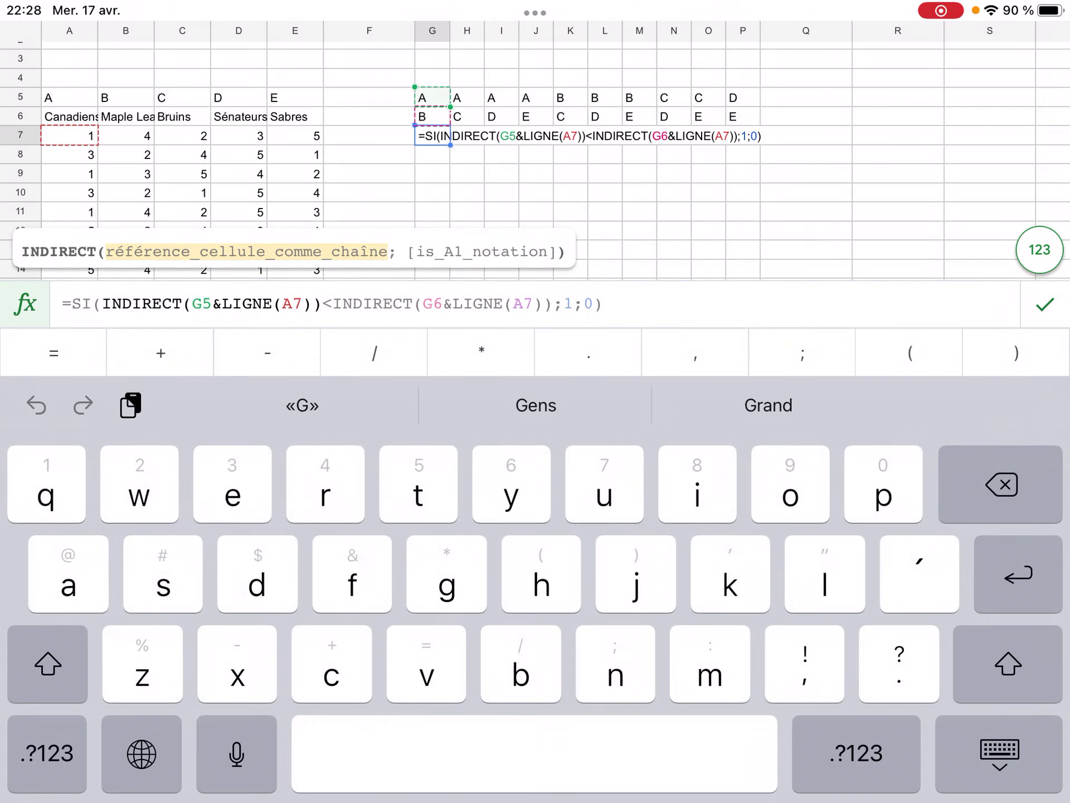
pyautogui.write('$')
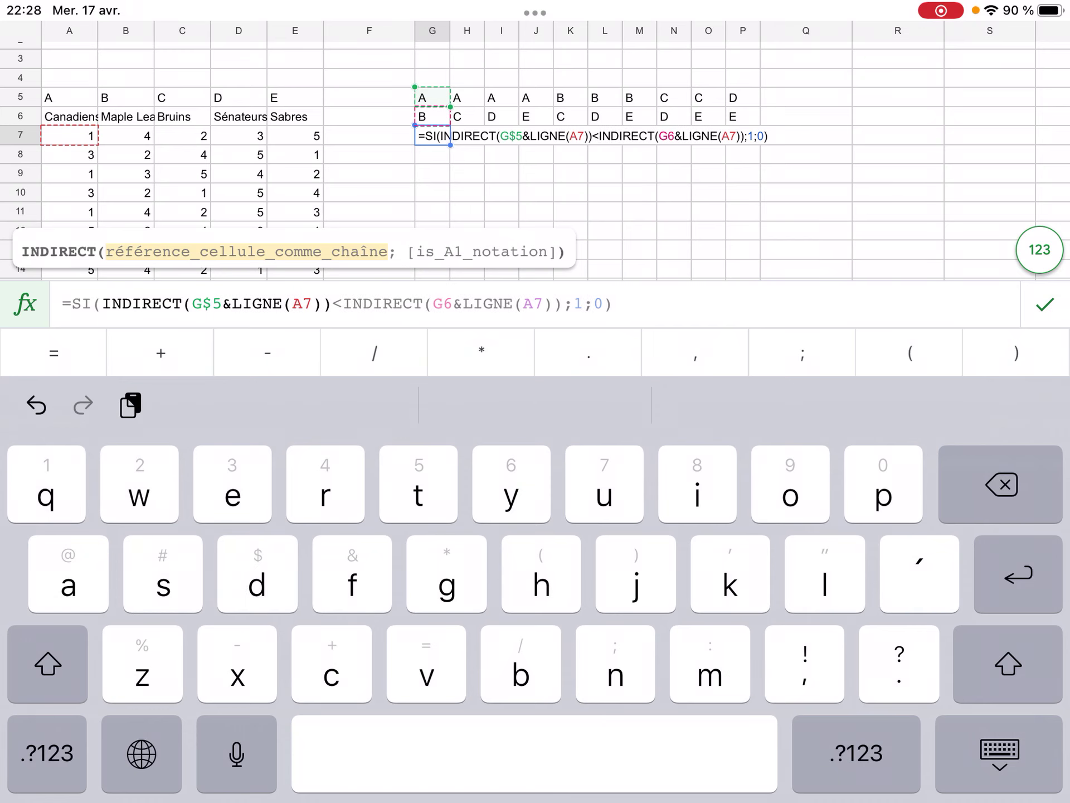
pyautogui.moveTo(391, 753); pyautogui.dragTo(474, 753)
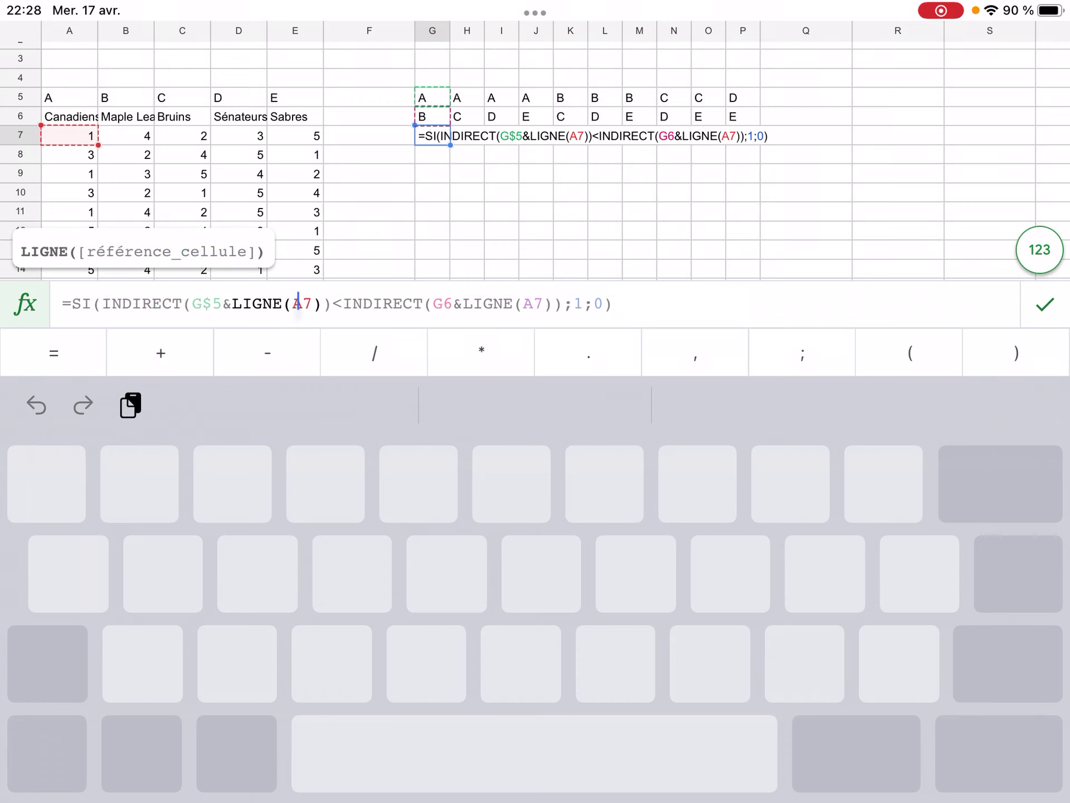
pyautogui.write('$')
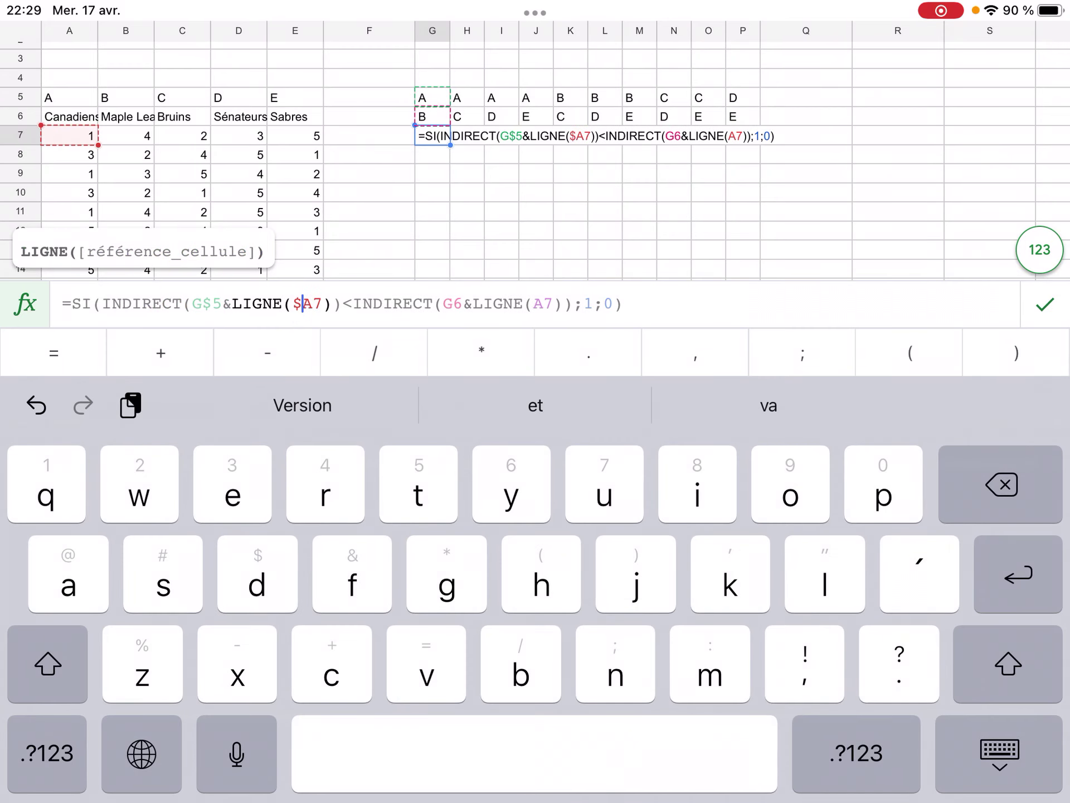
pyautogui.moveTo(534, 752); pyautogui.dragTo(624, 753)
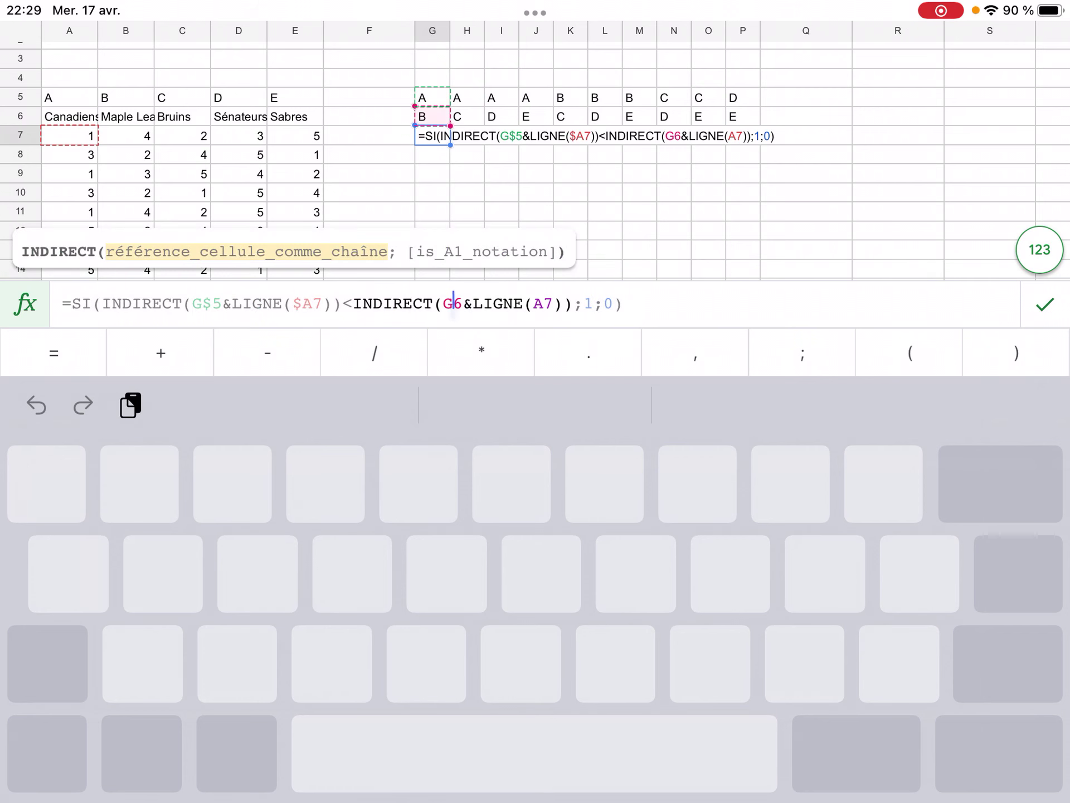
pyautogui.write('$')
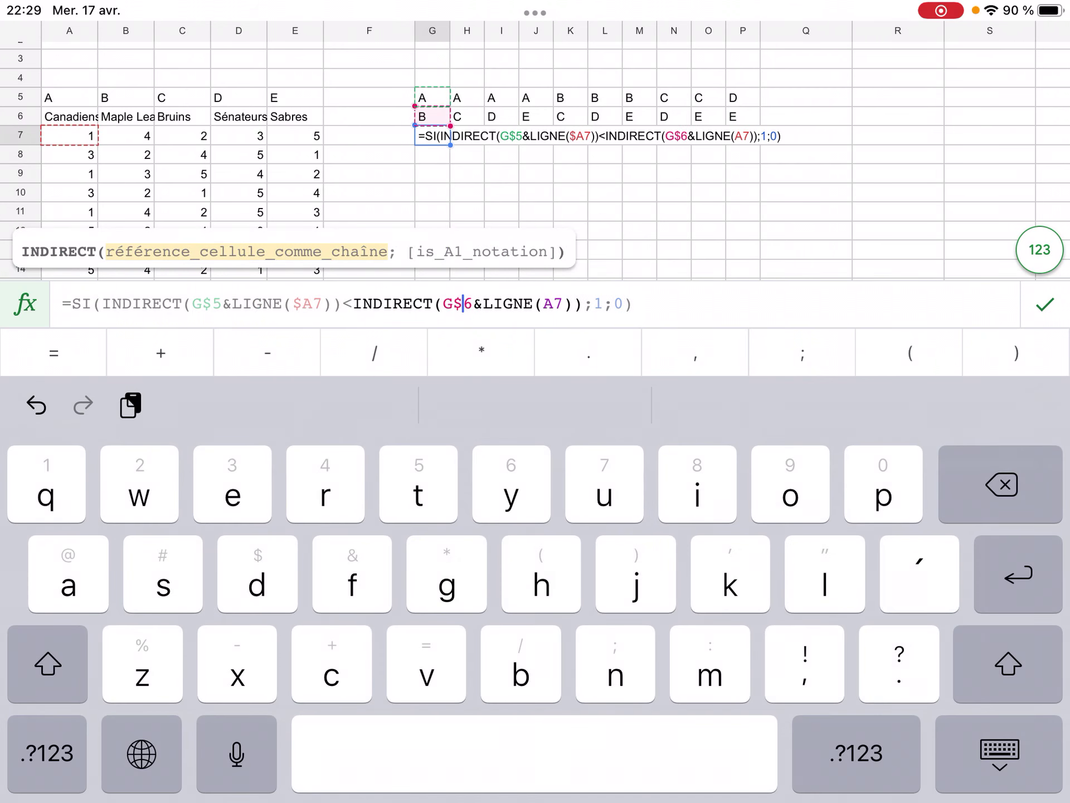
pyautogui.moveTo(534, 753); pyautogui.dragTo(534, 752)
pyautogui.moveTo(534, 753)
pyautogui.mouseDown()
pyautogui.moveTo(607, 752)
pyautogui.moveTo(591, 753)
pyautogui.mouseUp()
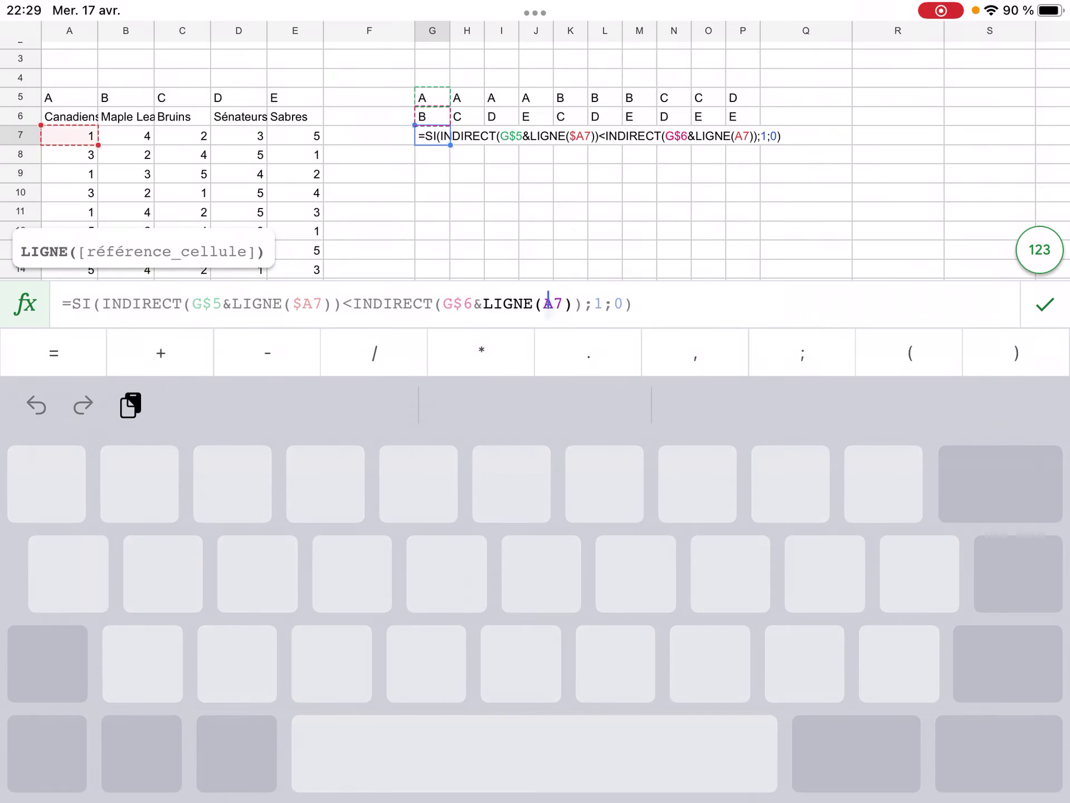
pyautogui.write('$')
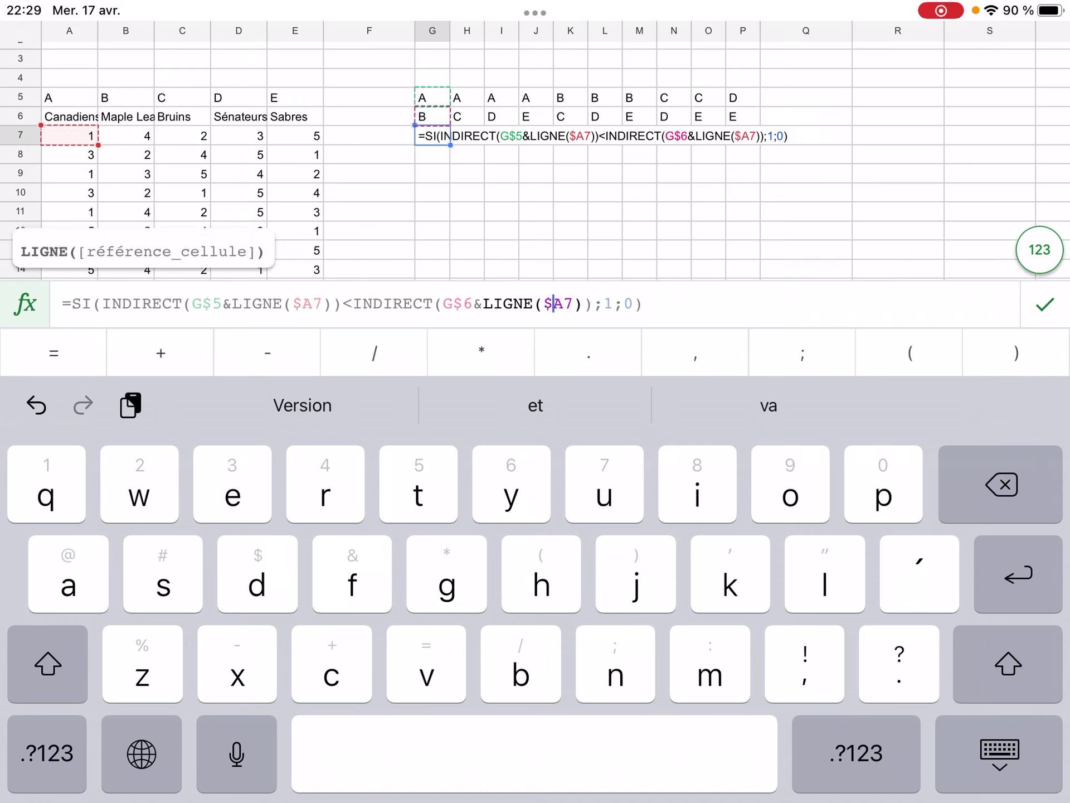
pyautogui.press('Return')
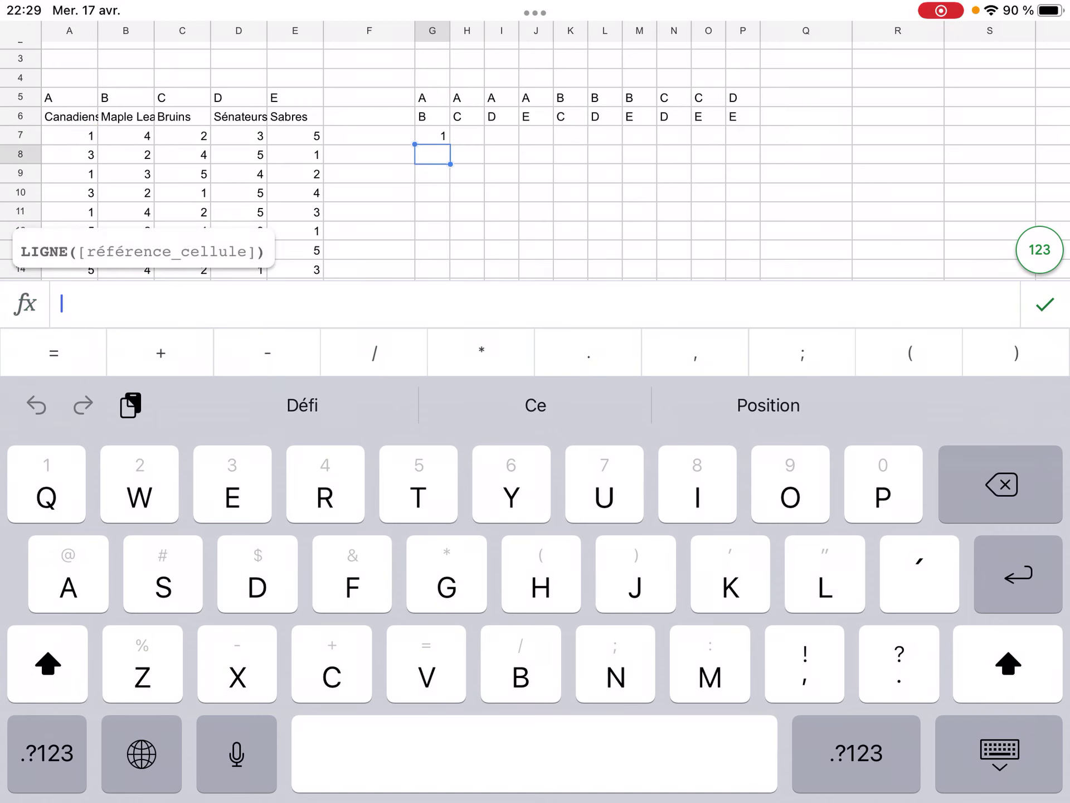
# Autofill the G7 formula across G7:P7, giving 1,1,1,1,0,0,1,1,1,1.
pyautogui.click(1000, 753)
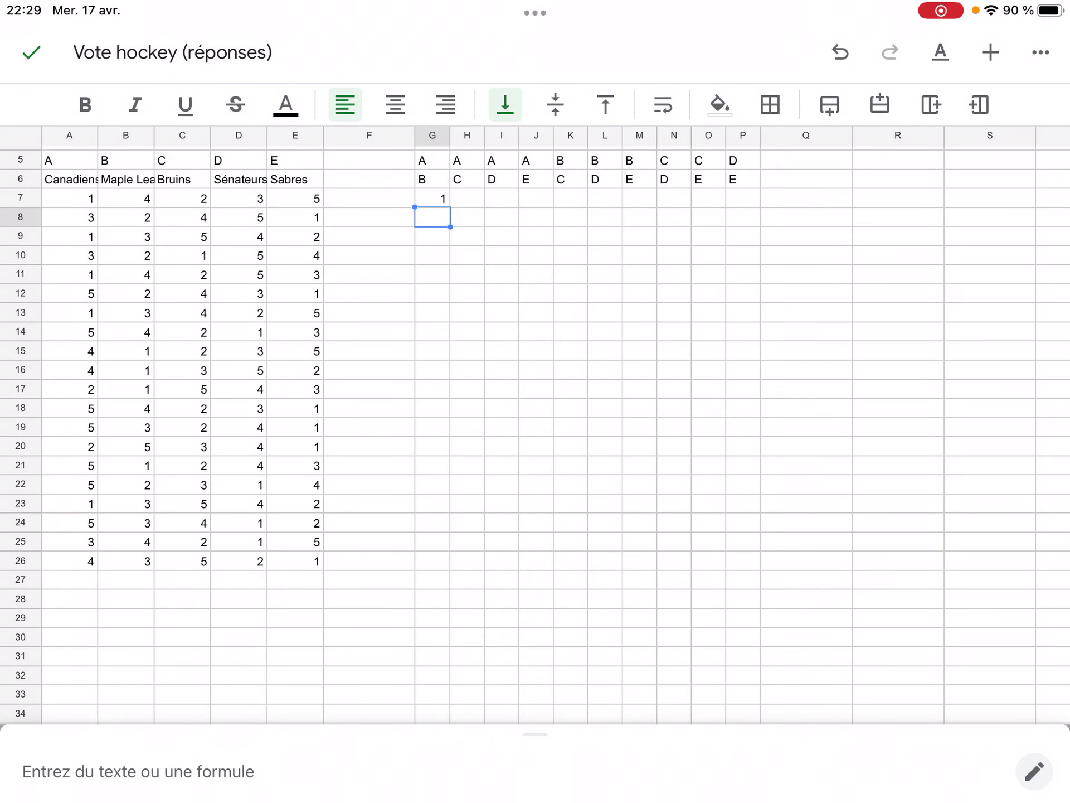
pyautogui.click(432, 197)
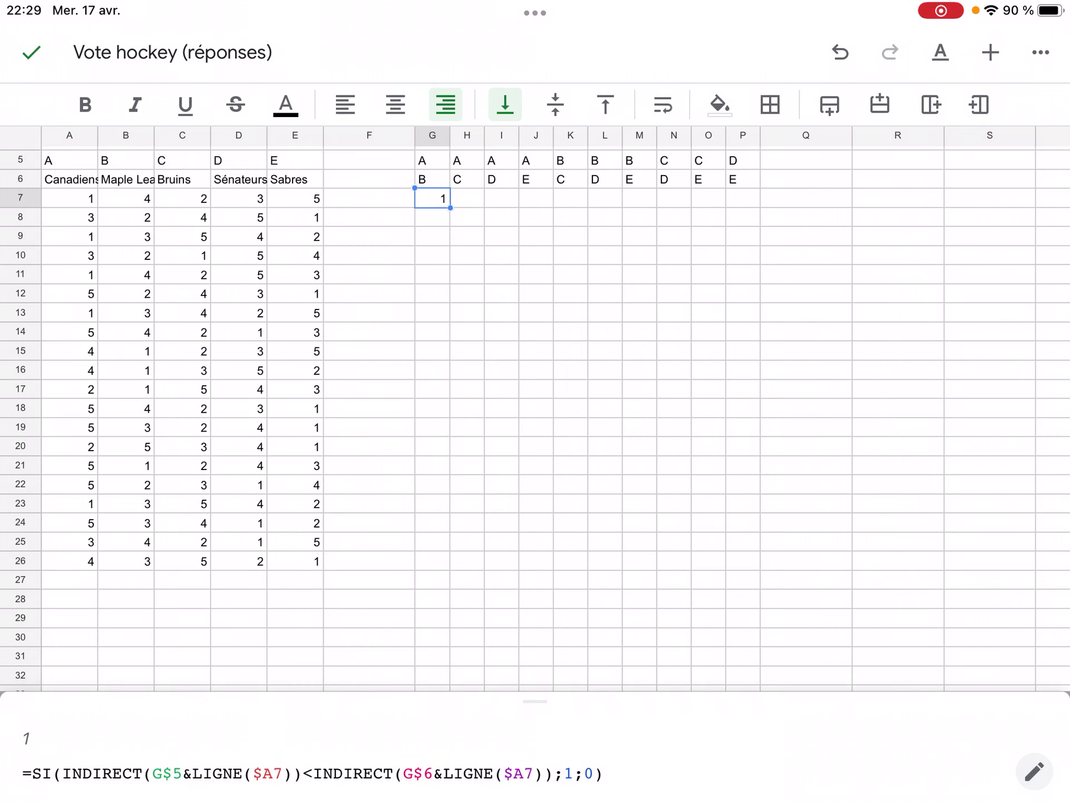
pyautogui.moveTo(450, 207)
pyautogui.mouseDown()
pyautogui.moveTo(760, 280)
pyautogui.moveTo(761, 261)
pyautogui.mouseUp()
pyautogui.click(604, 251)
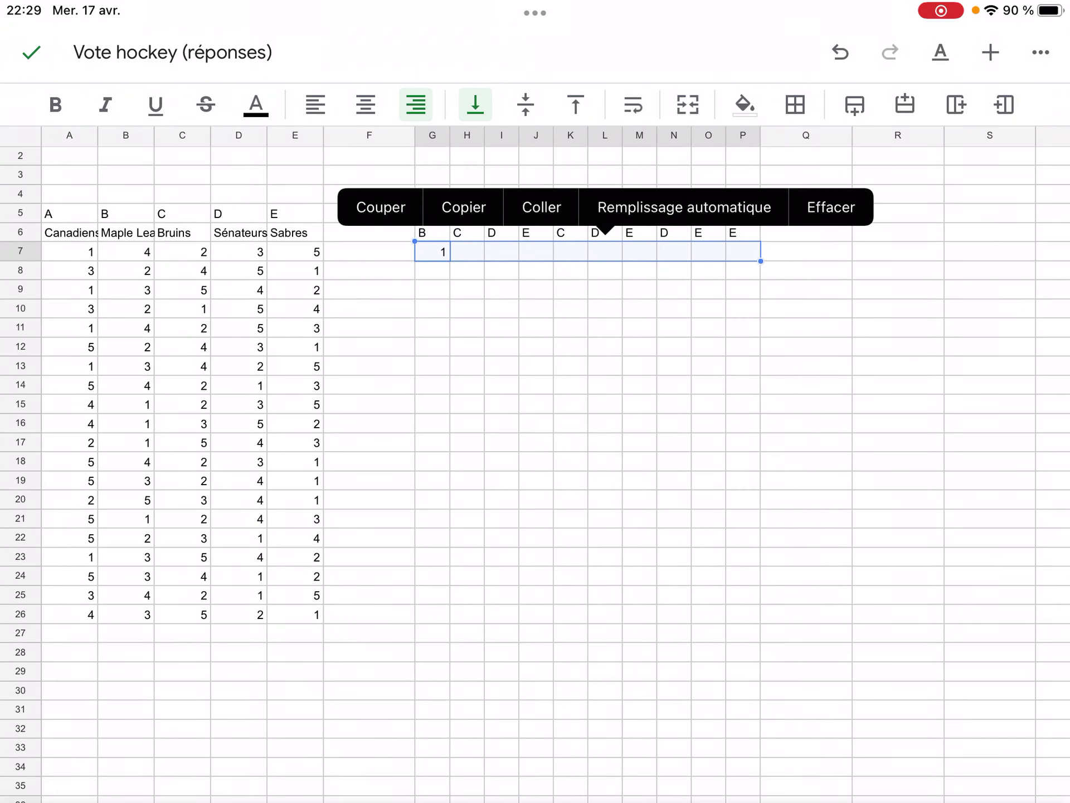
pyautogui.click(684, 207)
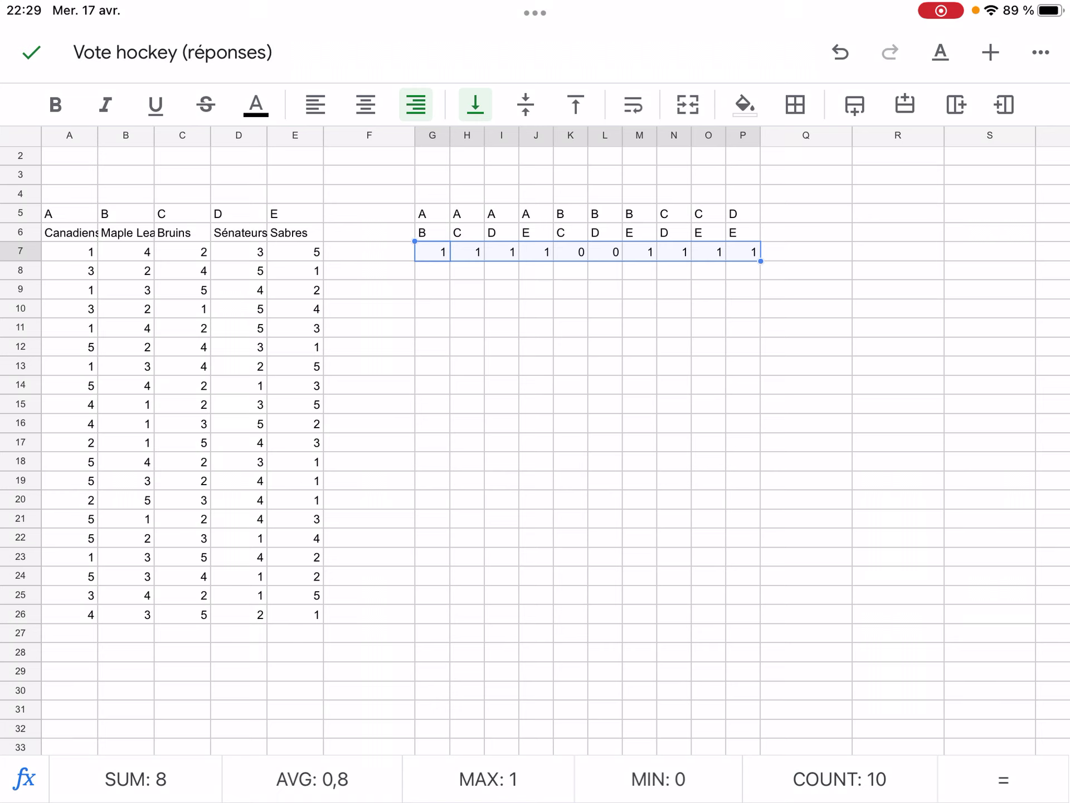
pyautogui.click(605, 346)
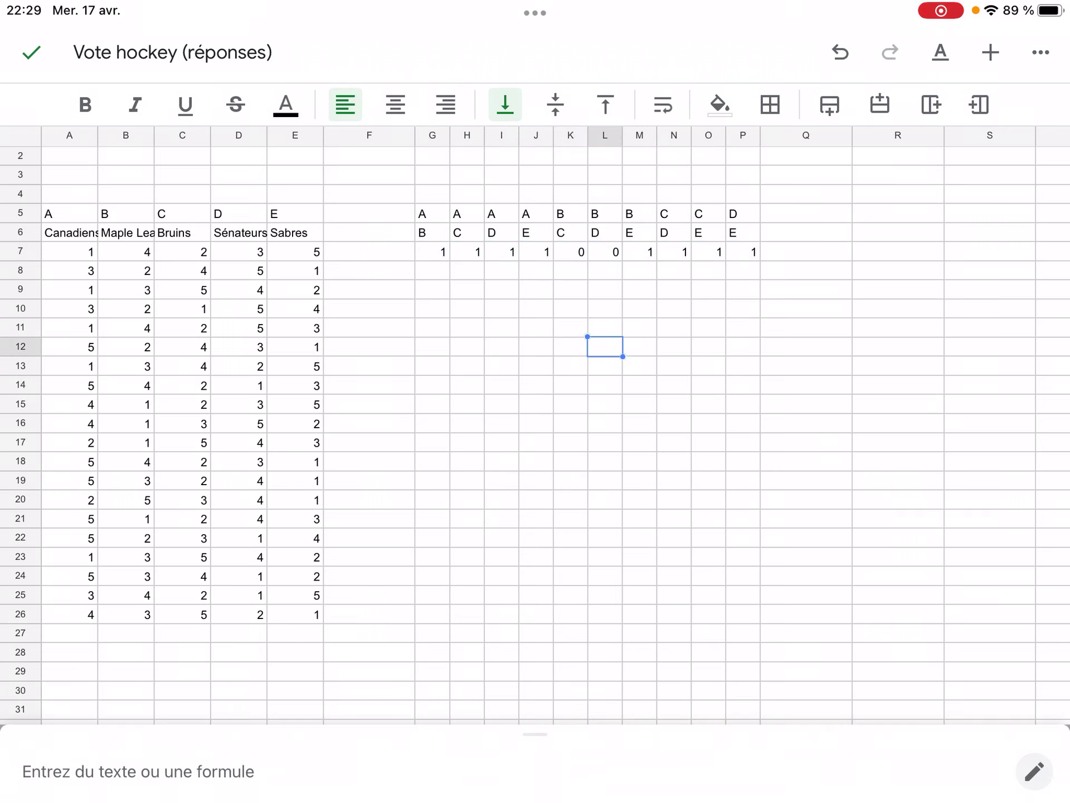
pyautogui.click(570, 213)
pyautogui.moveTo(588, 223)
pyautogui.mouseDown()
pyautogui.moveTo(588, 279)
pyautogui.moveTo(588, 261)
pyautogui.mouseUp()
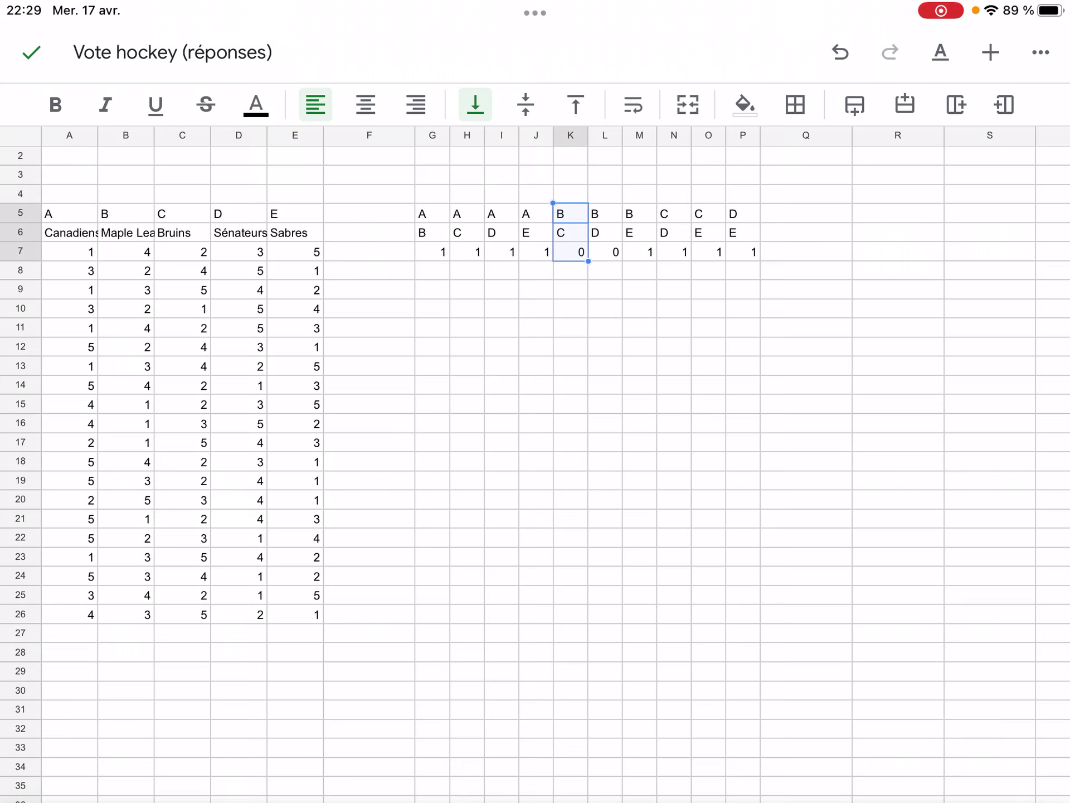
# Autofill the G7 comparison formulas through G7:P26 so all 20 ballots get 1/0 results.
pyautogui.click(898, 498)
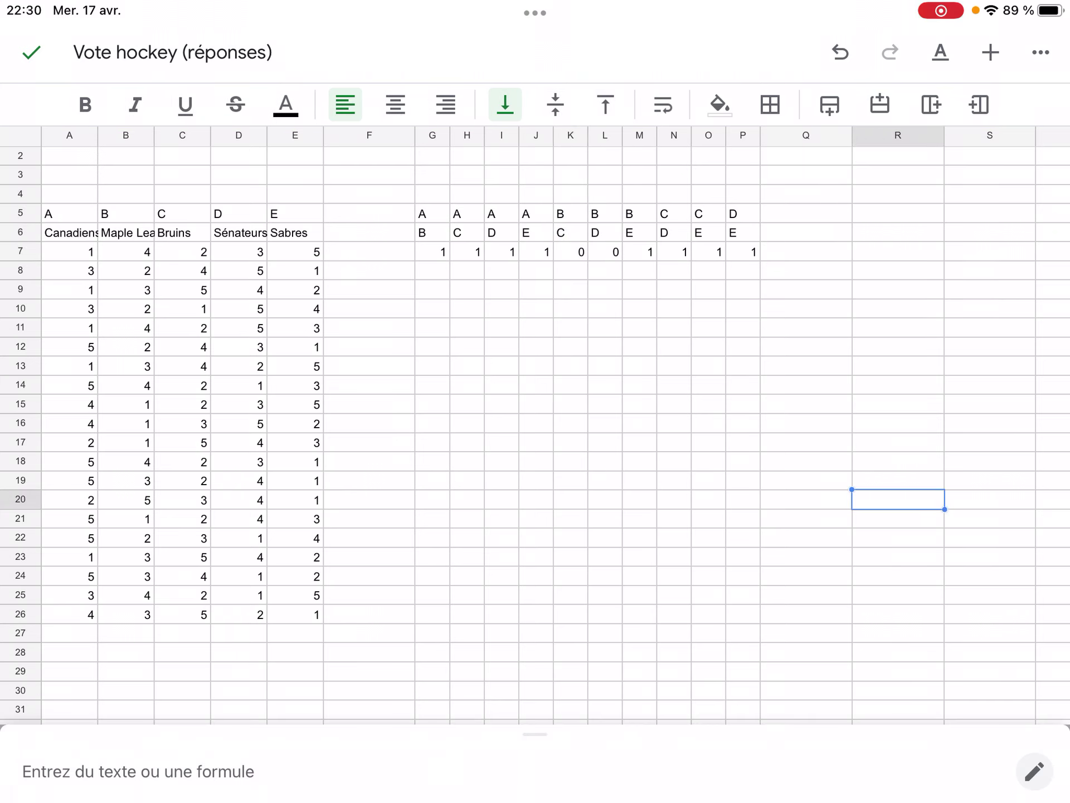
pyautogui.click(432, 251)
pyautogui.moveTo(449, 261)
pyautogui.mouseDown()
pyautogui.moveTo(554, 261)
pyautogui.moveTo(726, 317)
pyautogui.moveTo(761, 433)
pyautogui.moveTo(761, 624)
pyautogui.mouseUp()
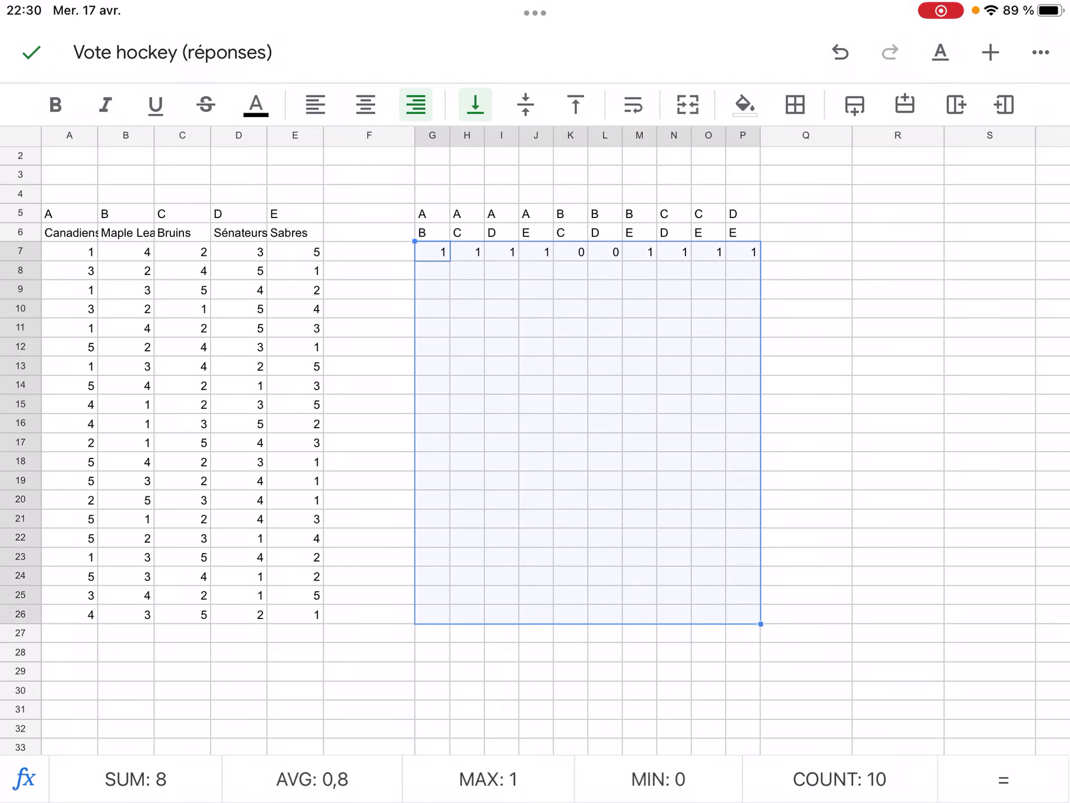
pyautogui.click(571, 438)
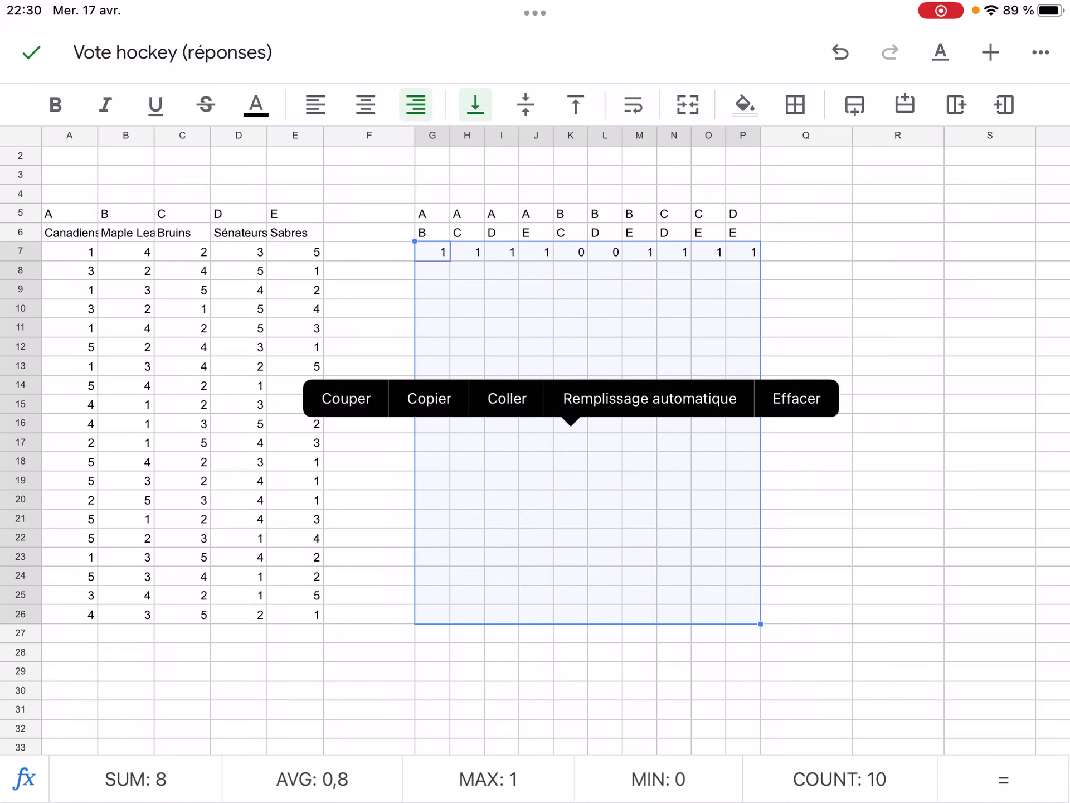
pyautogui.click(649, 398)
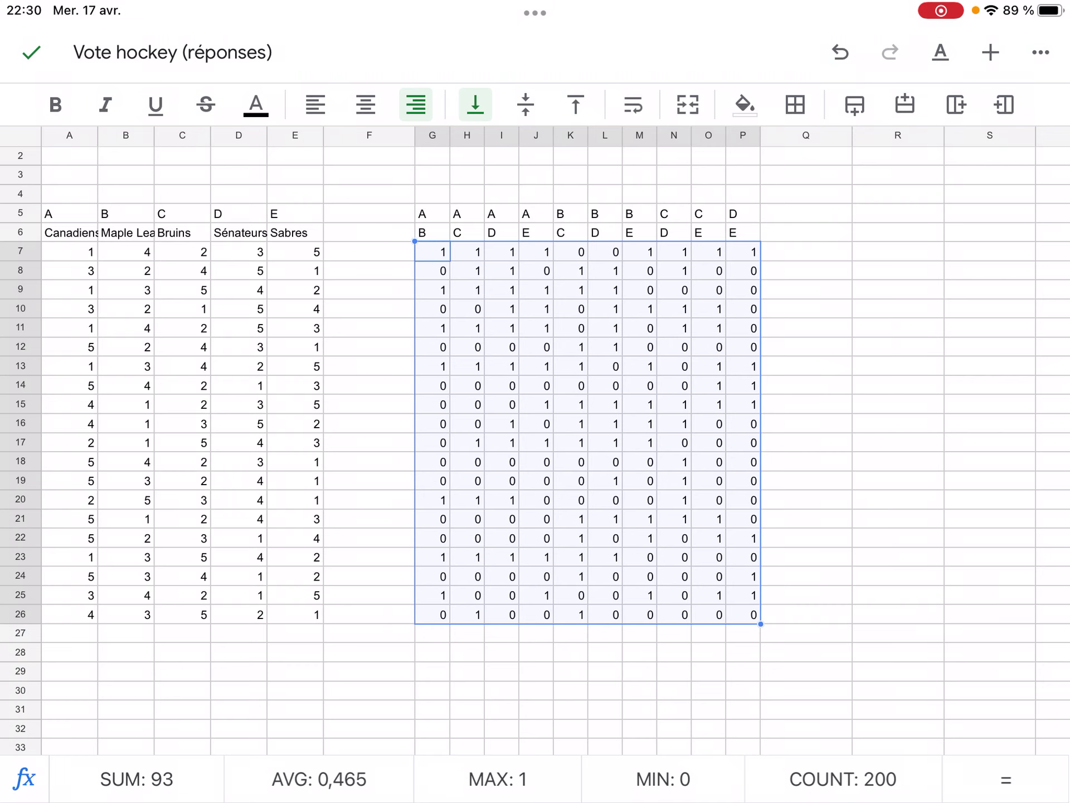
pyautogui.click(899, 537)
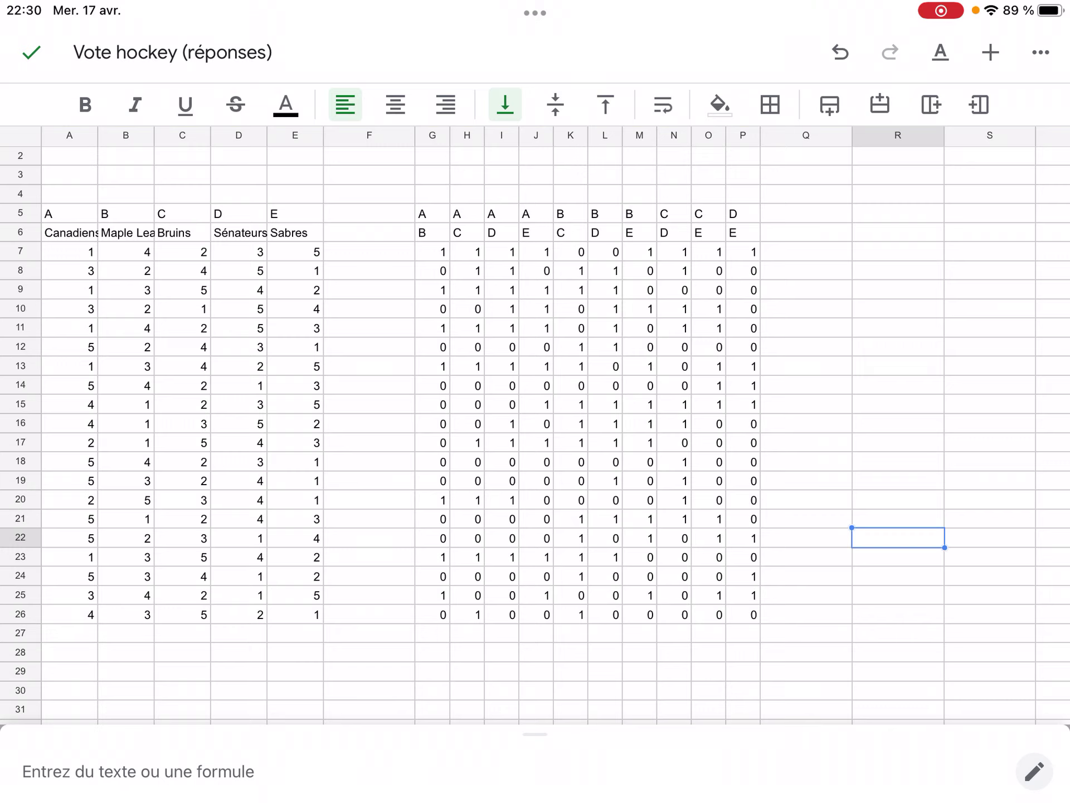
# Enter =SOMME(G7:G26) in G3 to total the A–B column, giving 7.
pyautogui.scroll(1, 535, 435)
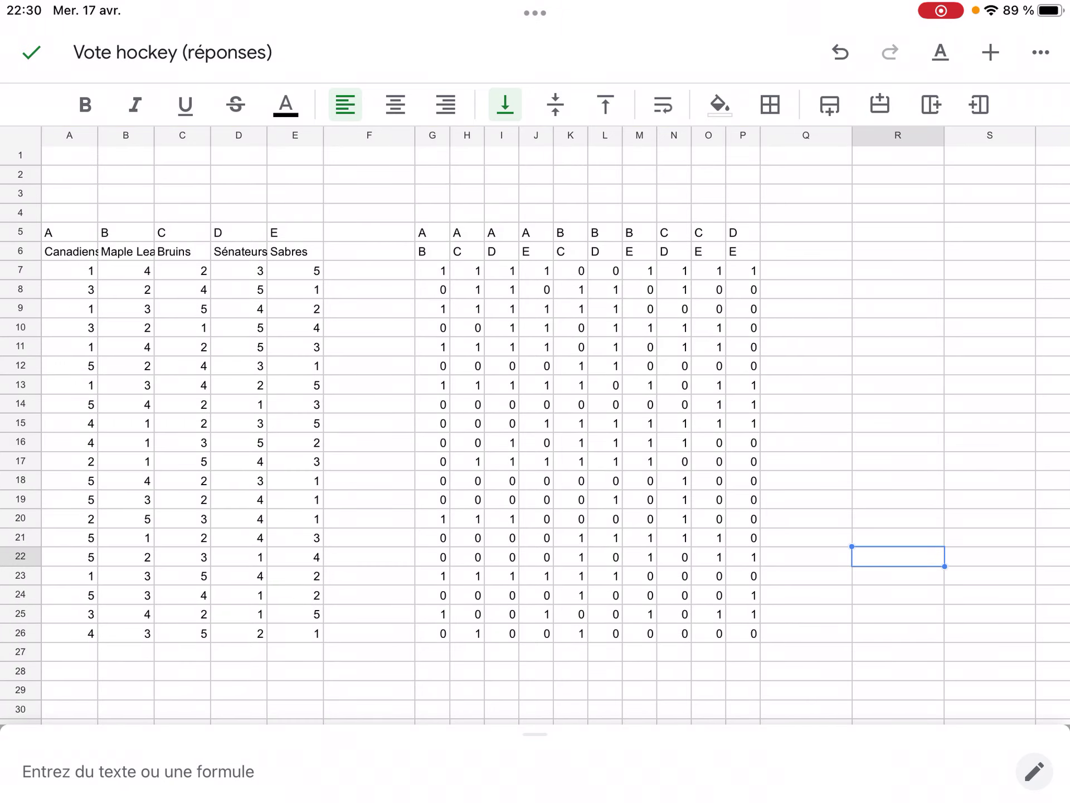
pyautogui.click(433, 193)
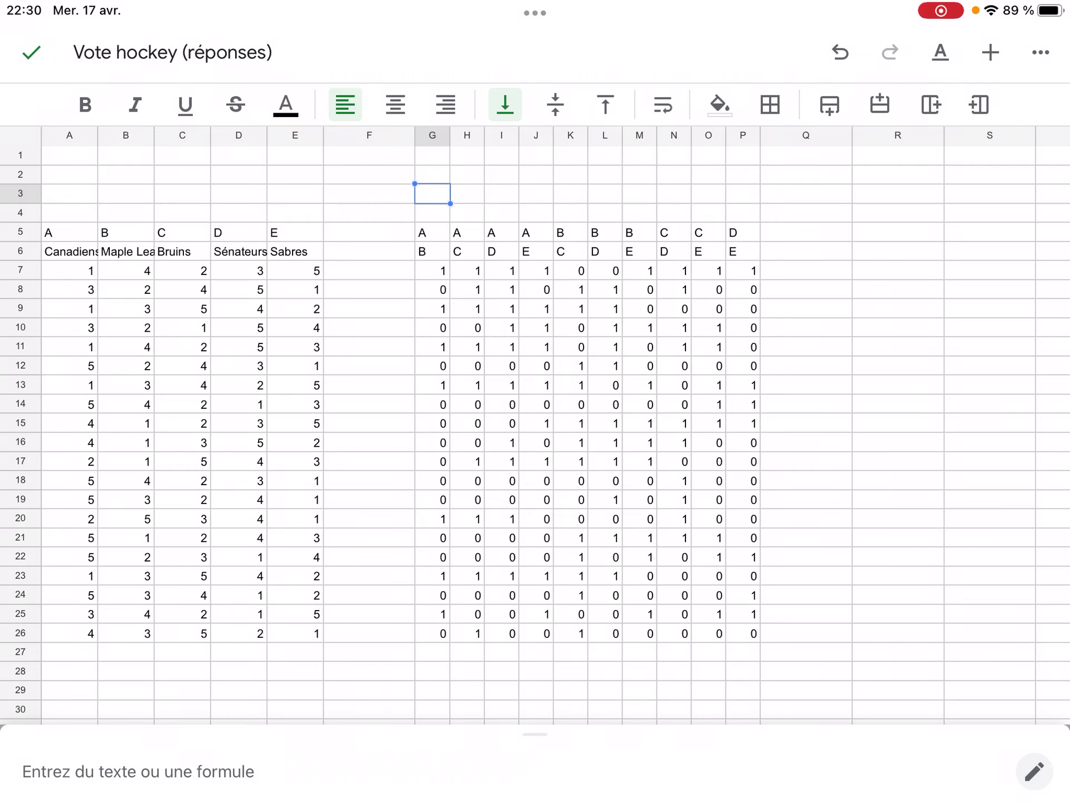
pyautogui.click(1034, 771)
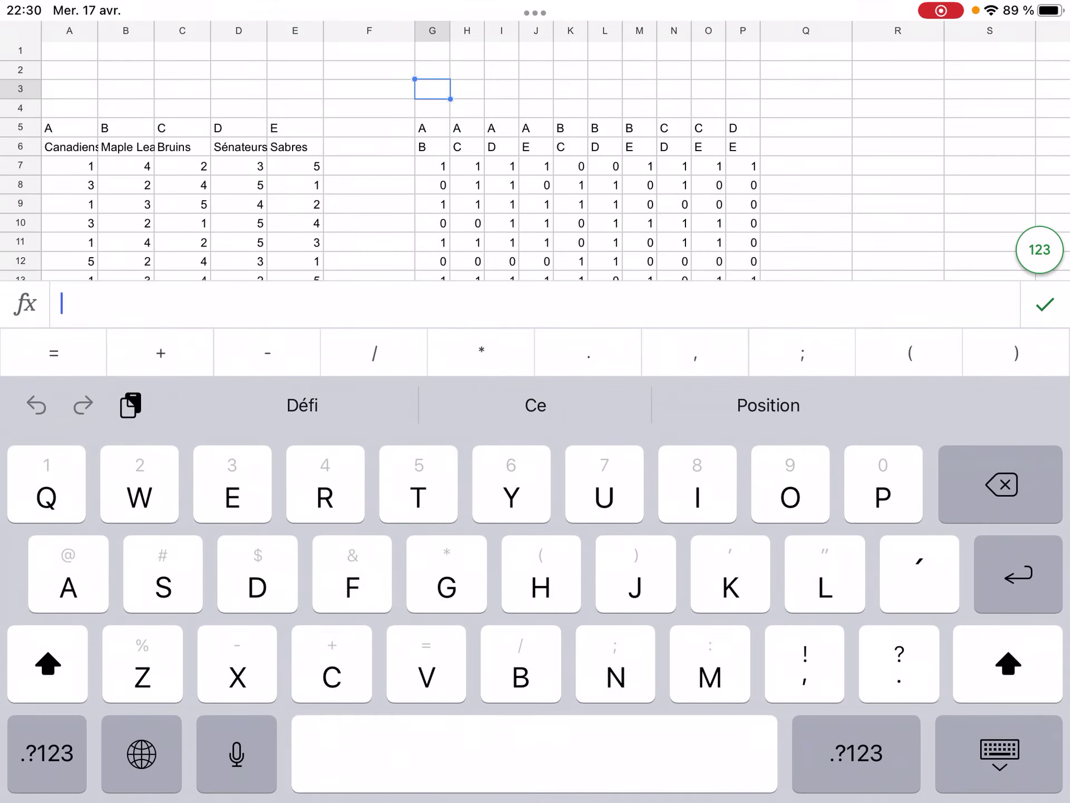
pyautogui.write('=')
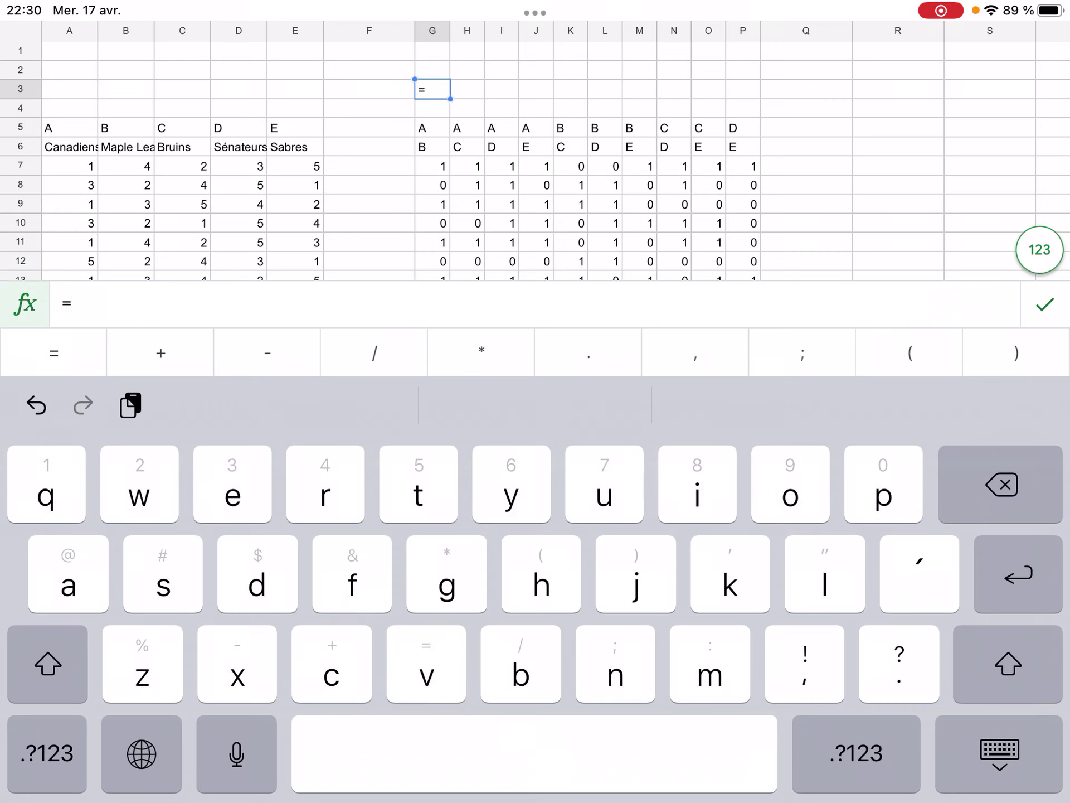
pyautogui.write('somm')
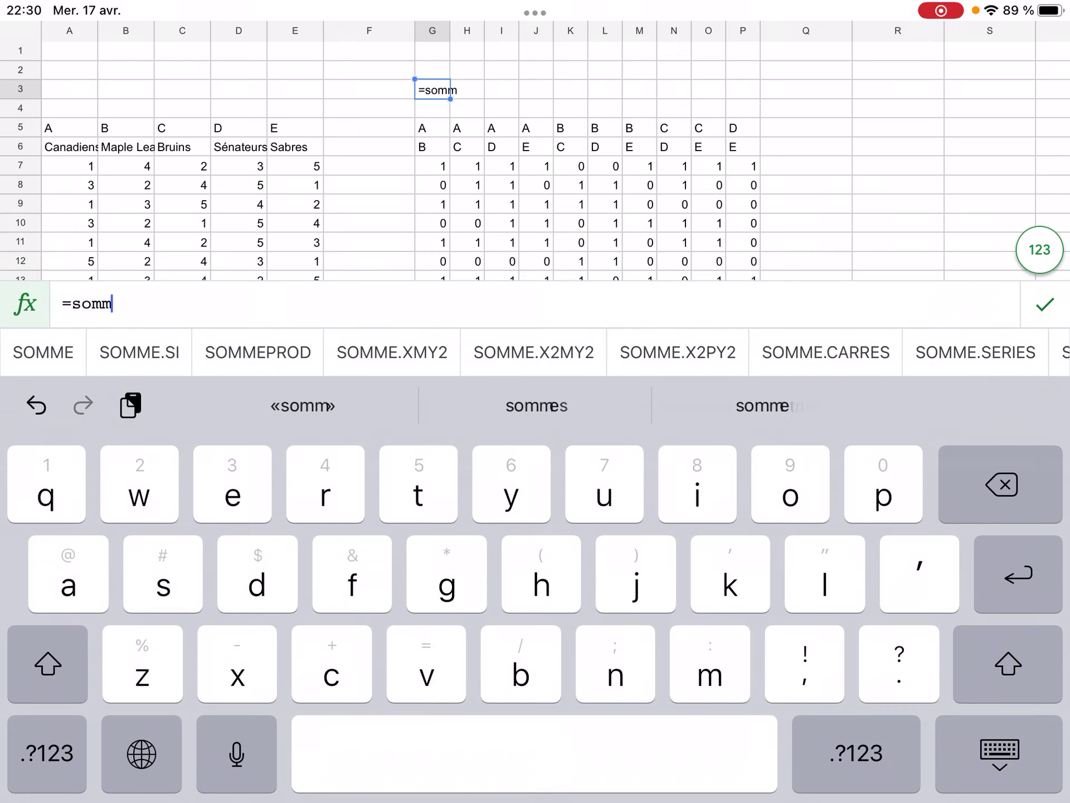
pyautogui.click(43, 352)
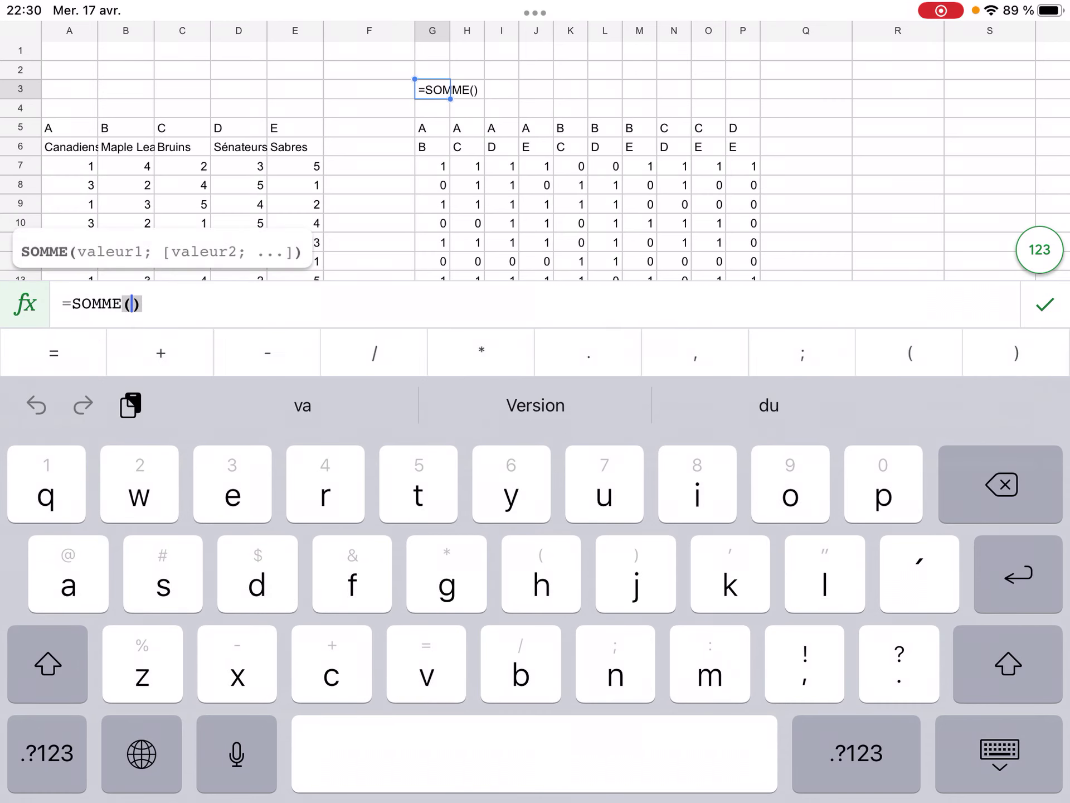
pyautogui.click(432, 166)
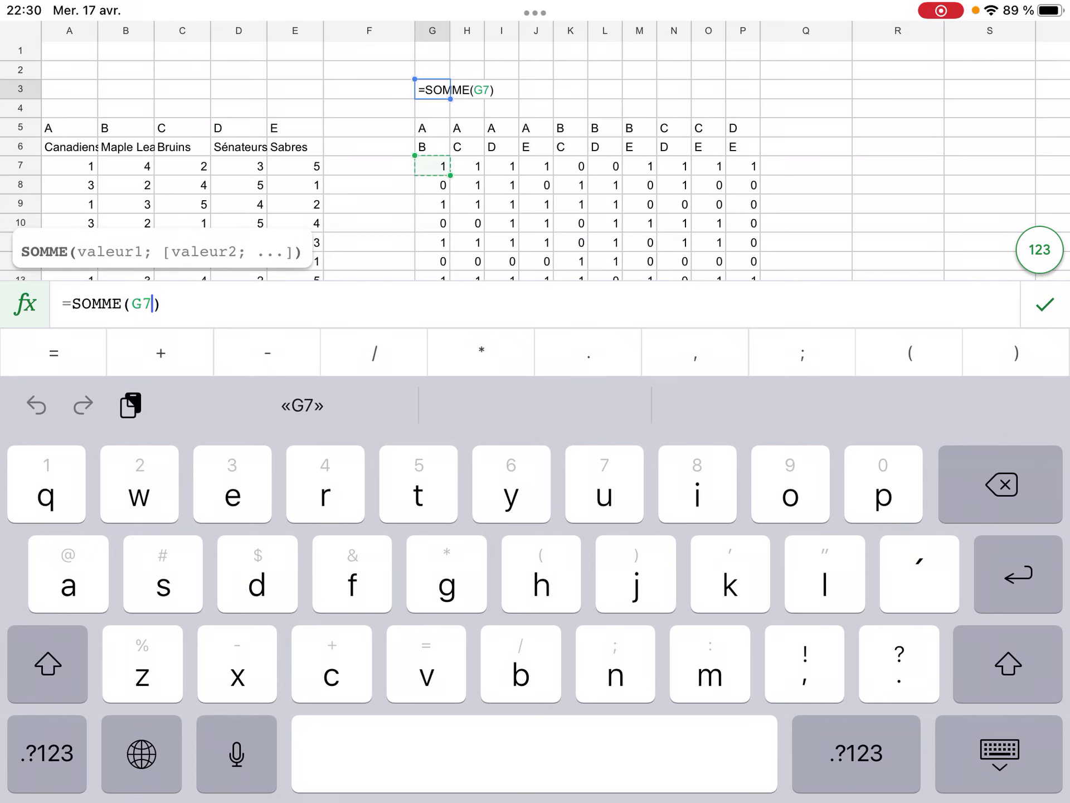
pyautogui.moveTo(451, 175)
pyautogui.mouseDown()
pyautogui.moveTo(451, 256)
pyautogui.moveTo(450, 244)
pyautogui.mouseUp()
pyautogui.press('BackSpace')
pyautogui.write('6')
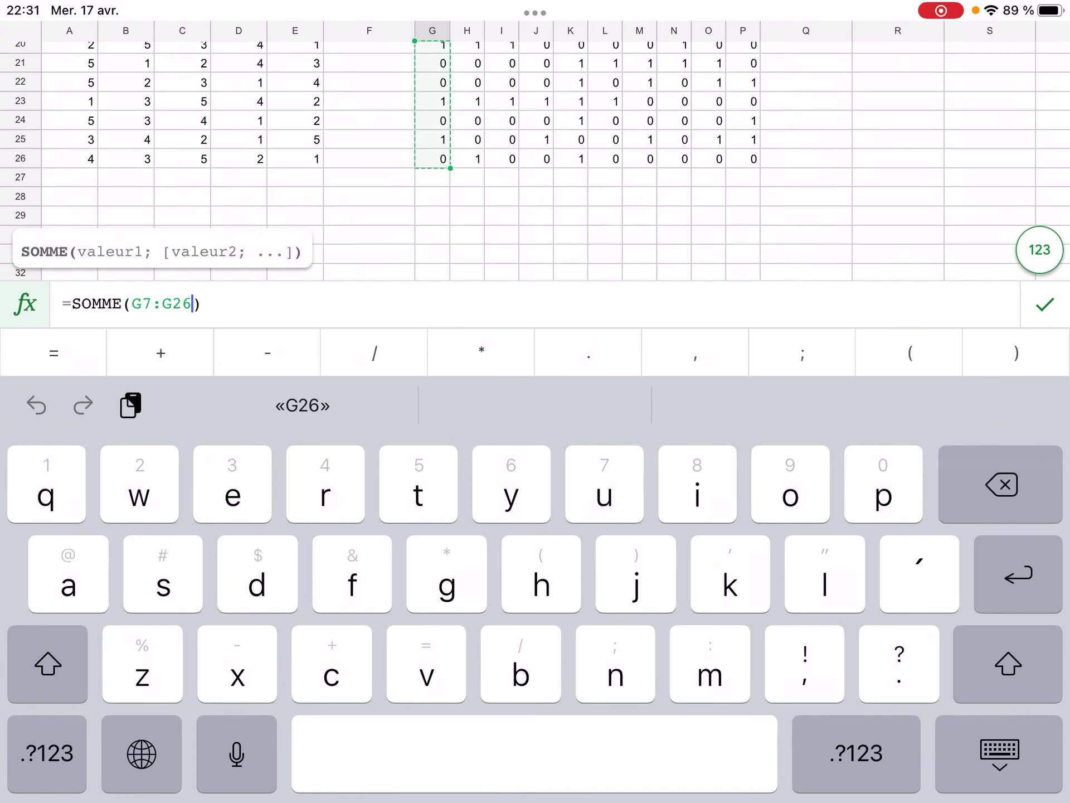
pyautogui.press('Return')
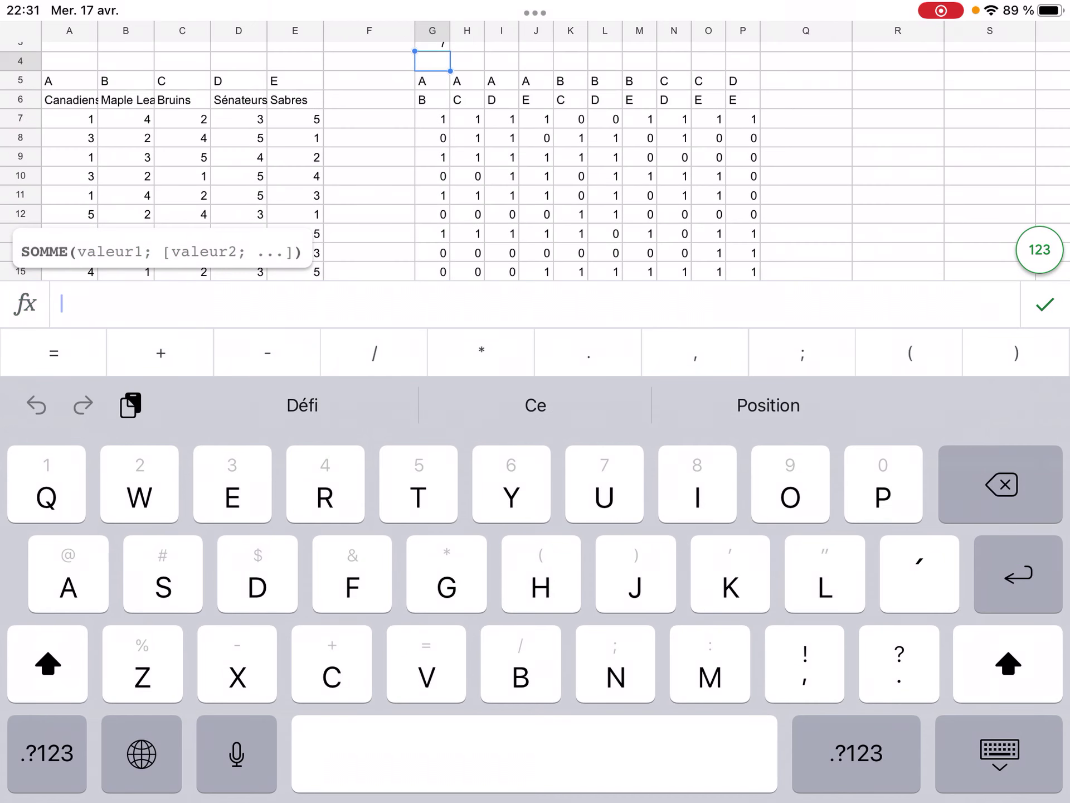
pyautogui.click(999, 754)
pyautogui.scroll(2, 535, 391)
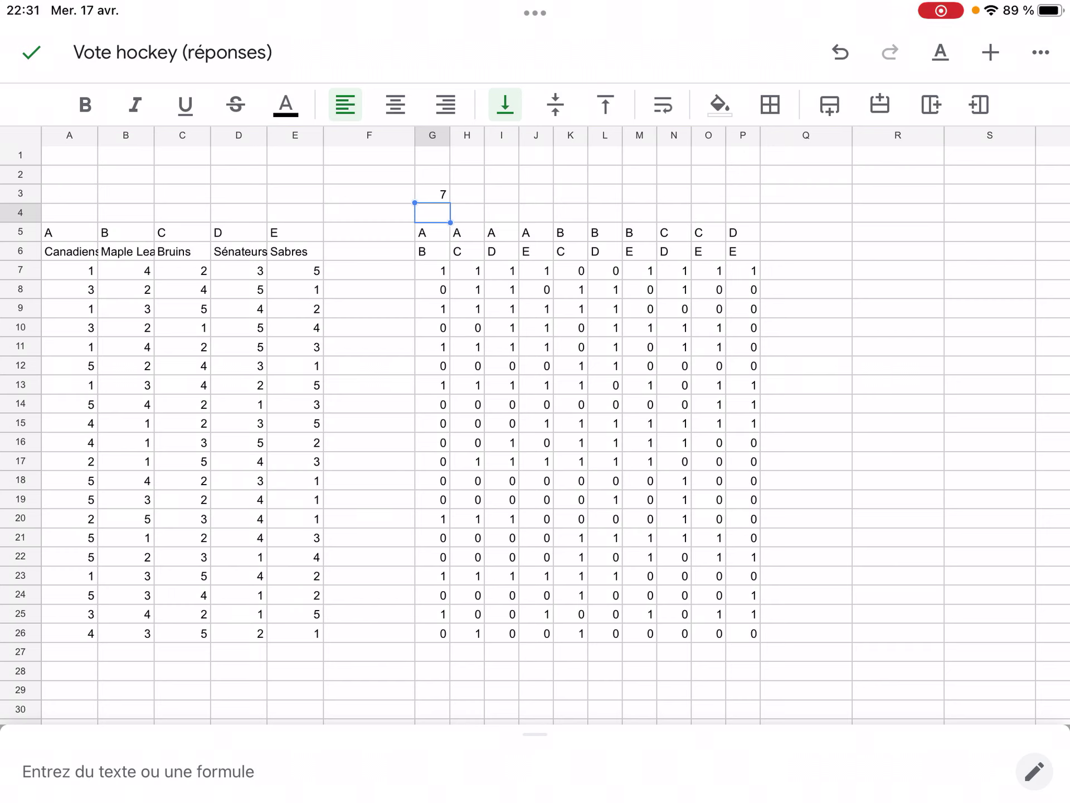
# Enter =20-G3 in G4 so it shows 13 ballots ranking B ahead of A.
pyautogui.click(432, 213)
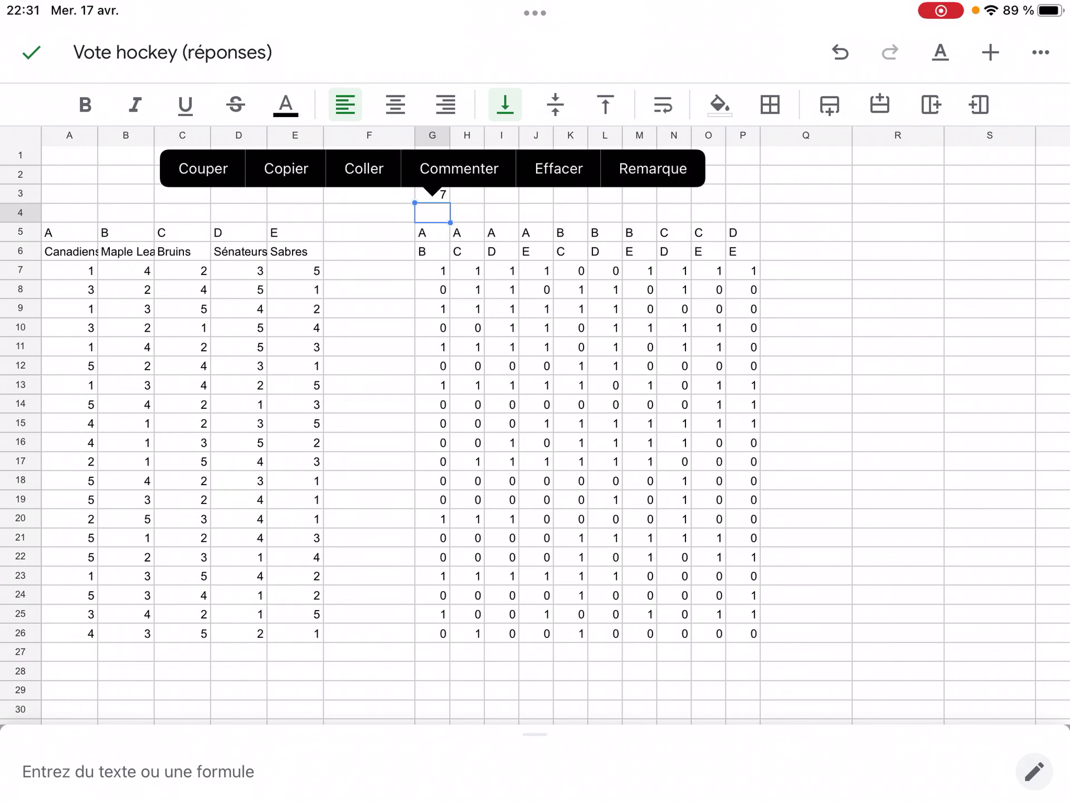
pyautogui.click(138, 771)
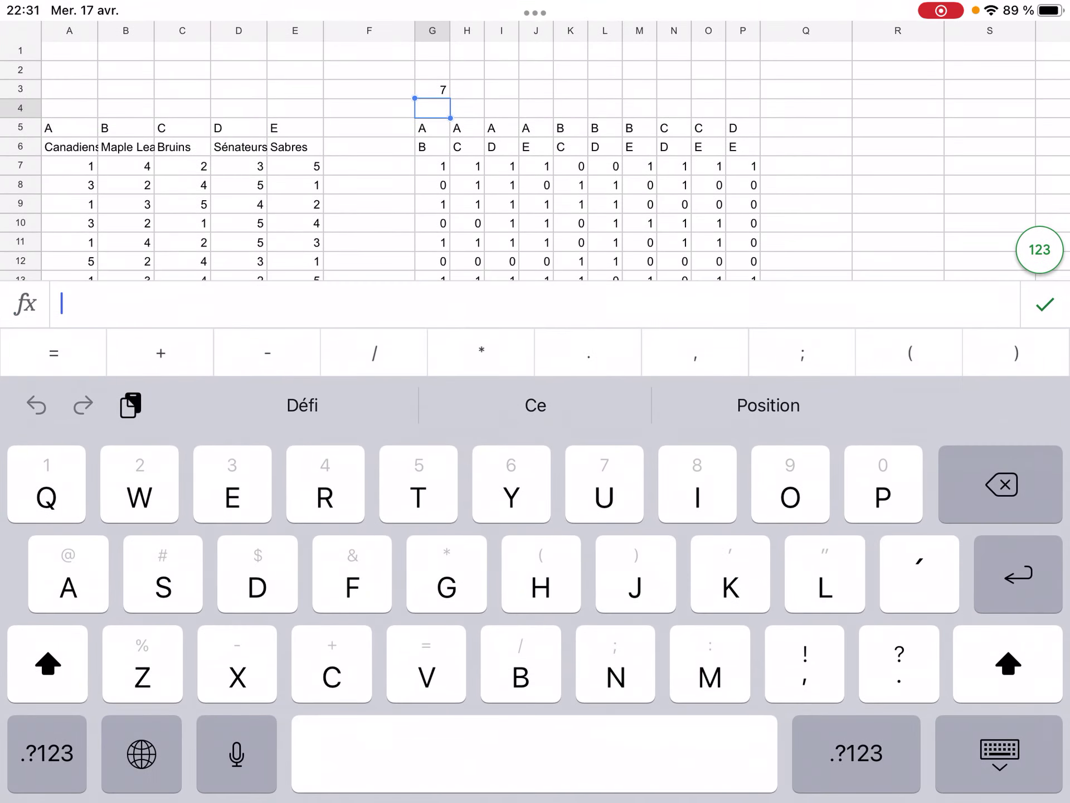
pyautogui.write('=')
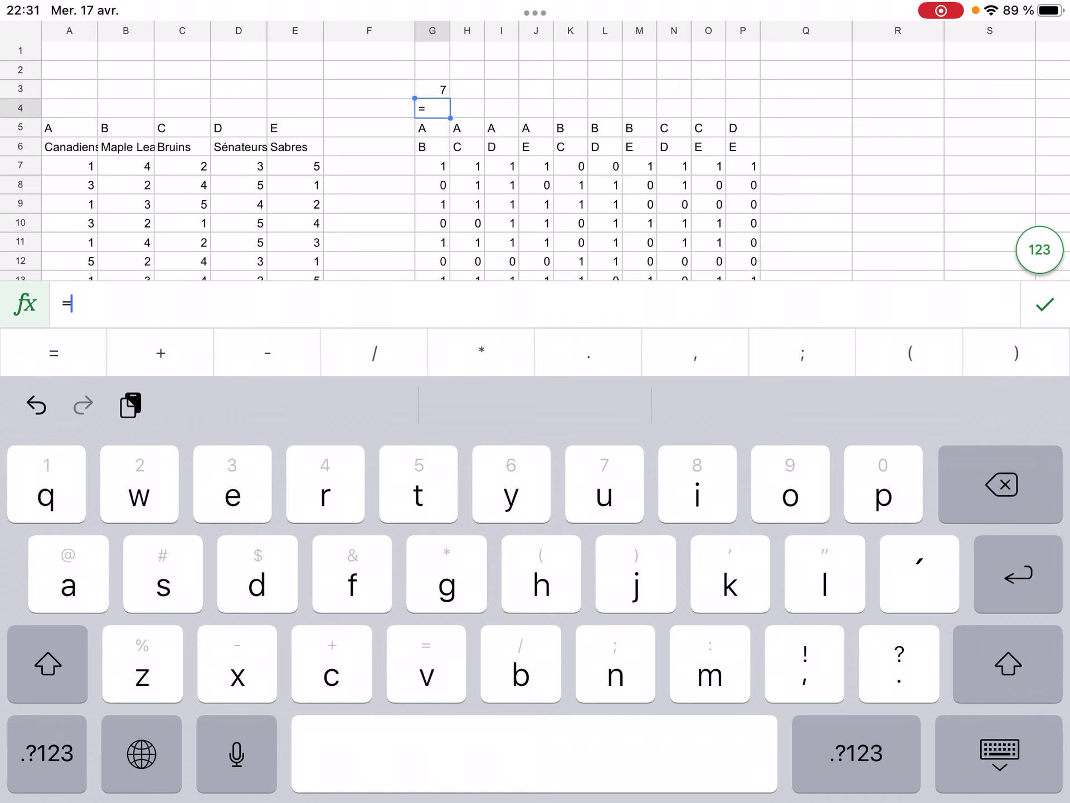
pyautogui.write('2')
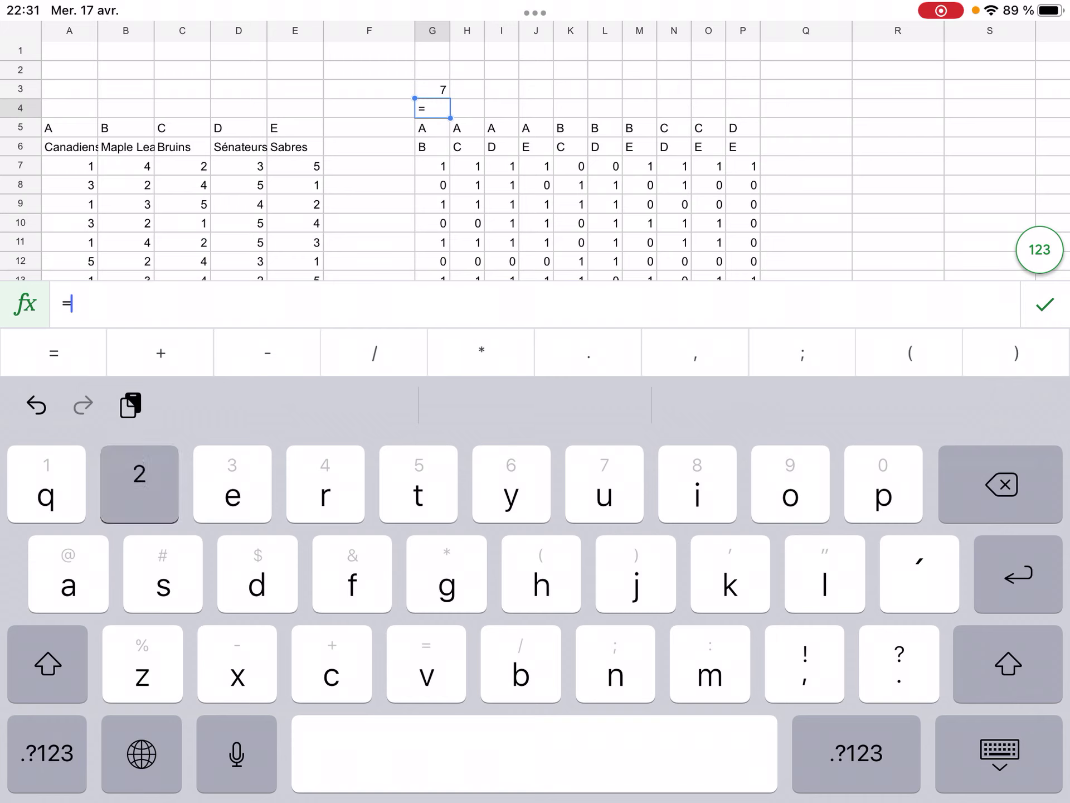
pyautogui.write('0')
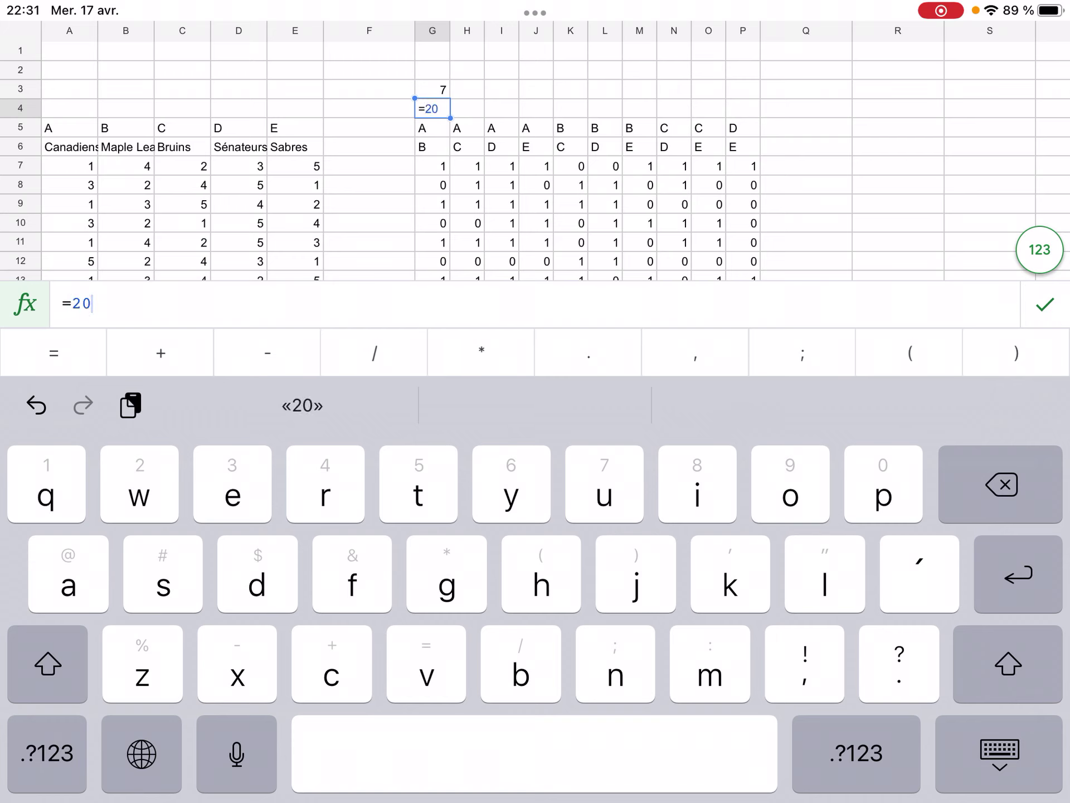
pyautogui.write('-')
pyautogui.click(432, 89)
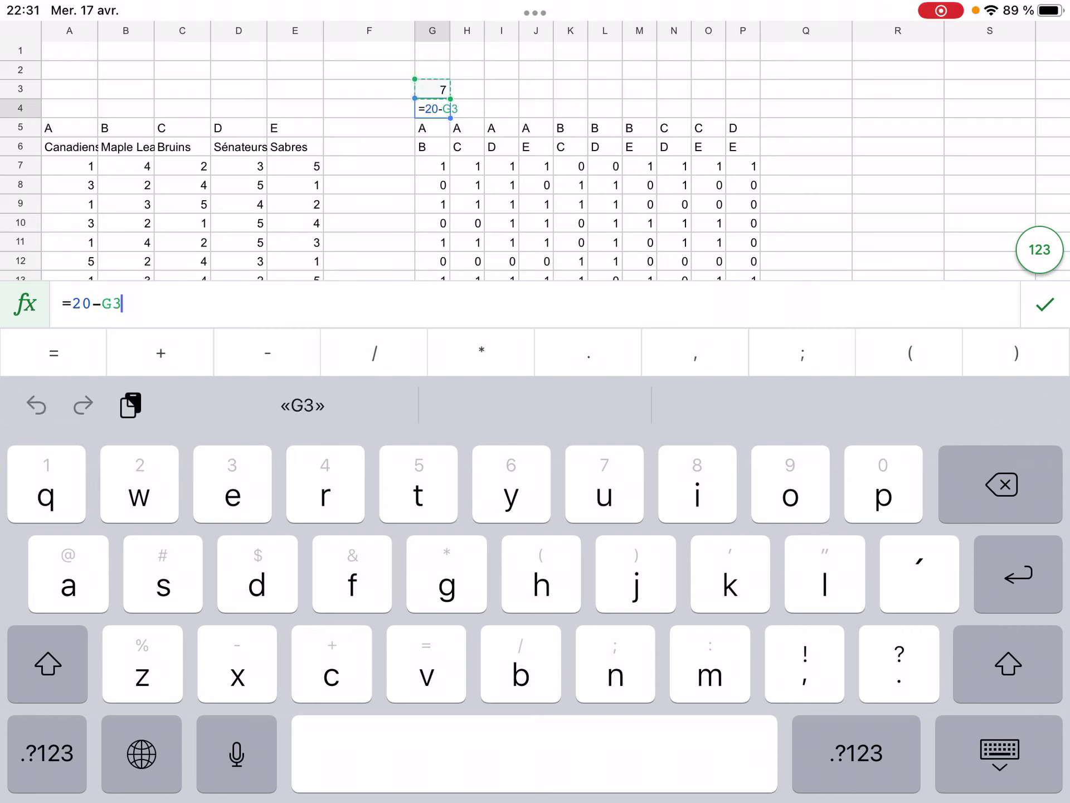
pyautogui.press('Return')
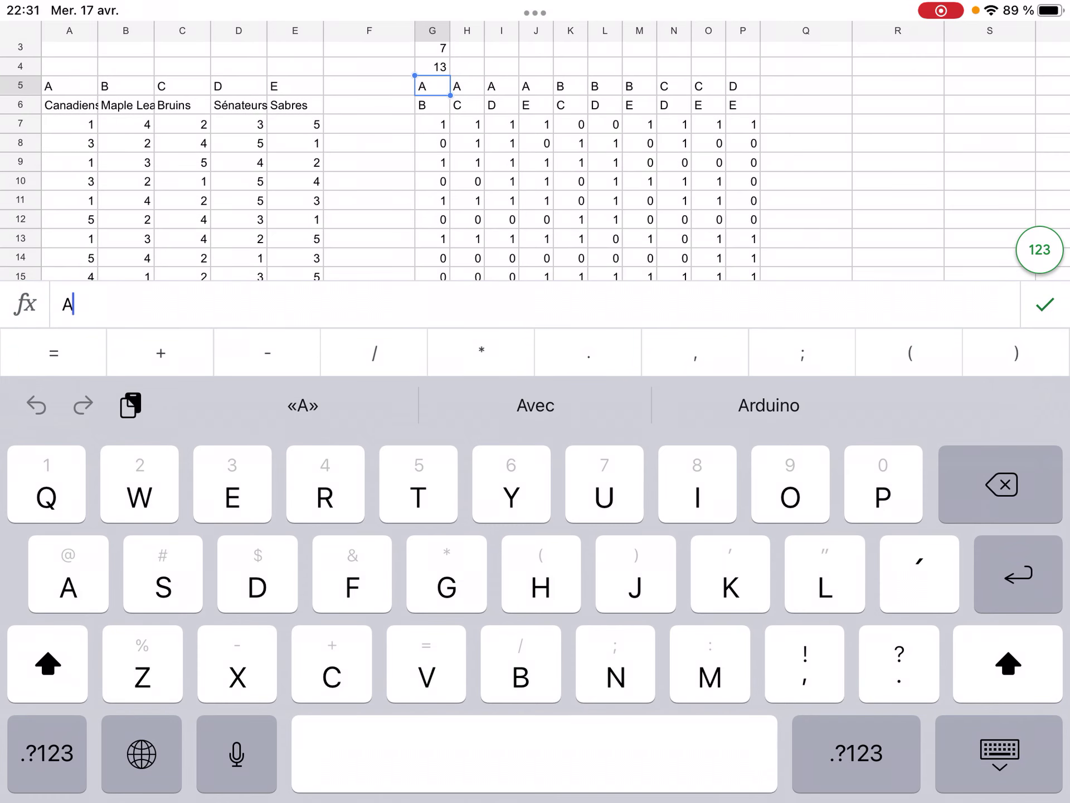
pyautogui.click(1000, 754)
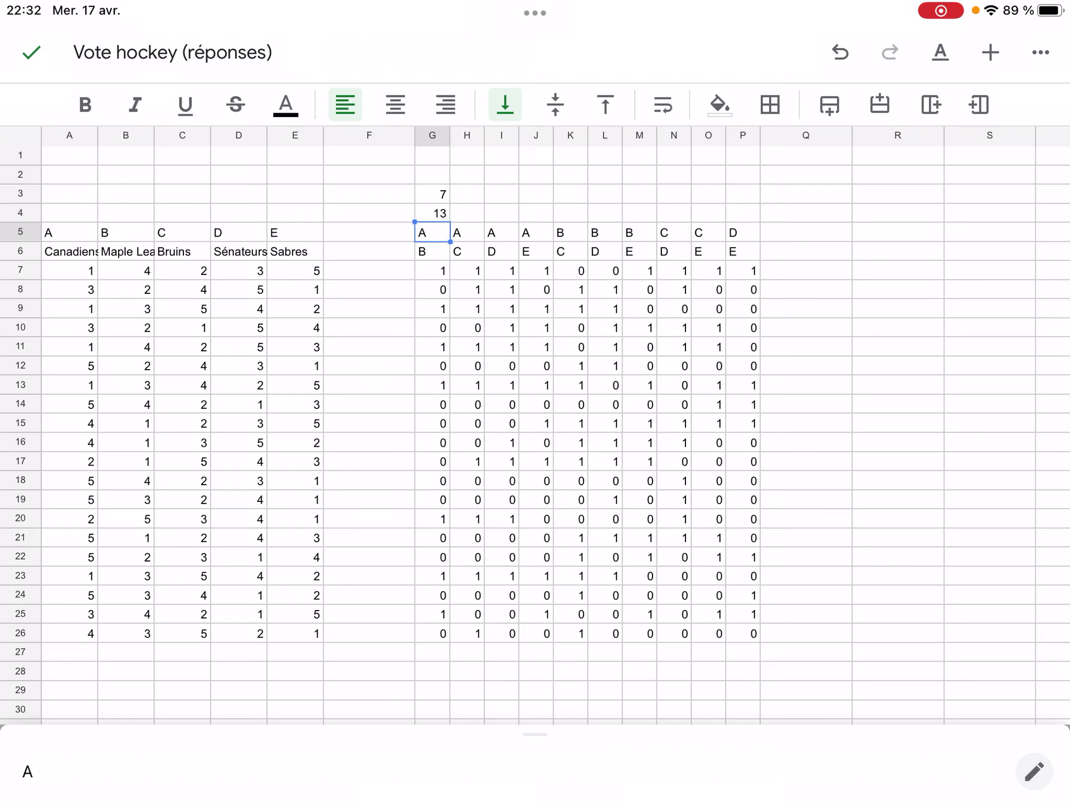
# Autofill the G3 tally formula across G3:P3.
pyautogui.click(433, 194)
pyautogui.moveTo(450, 204)
pyautogui.mouseDown()
pyautogui.moveTo(450, 223)
pyautogui.moveTo(761, 223)
pyautogui.mouseUp()
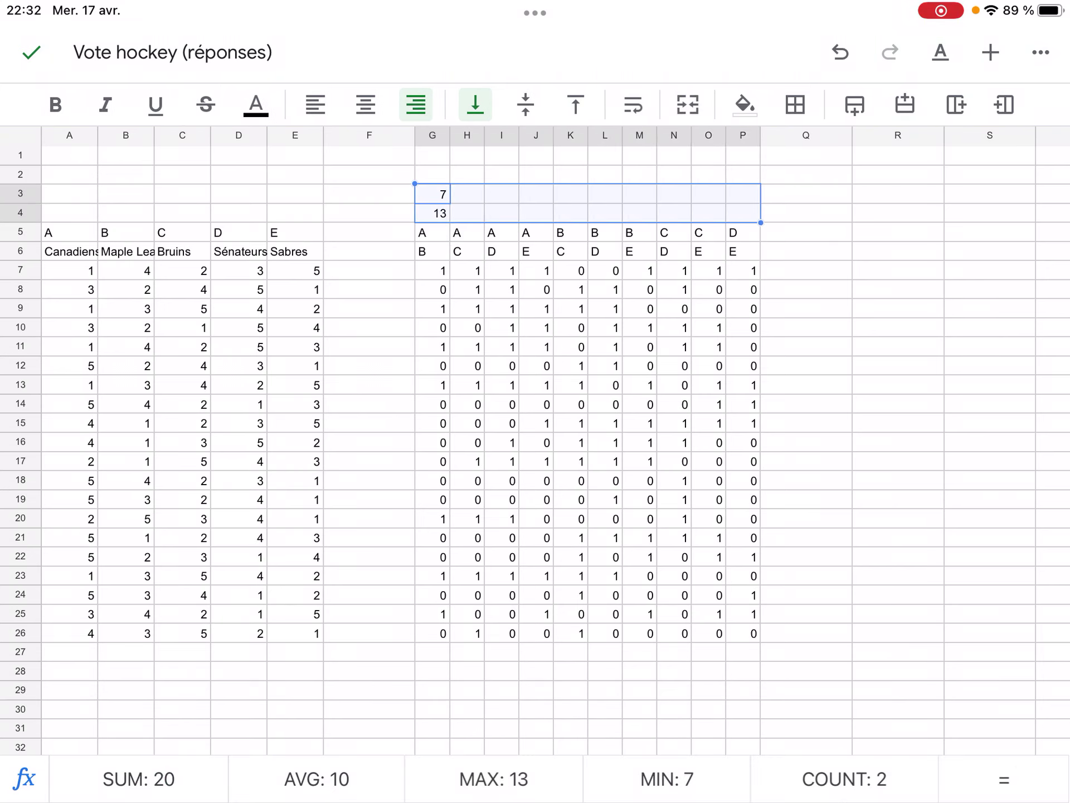
pyautogui.click(898, 346)
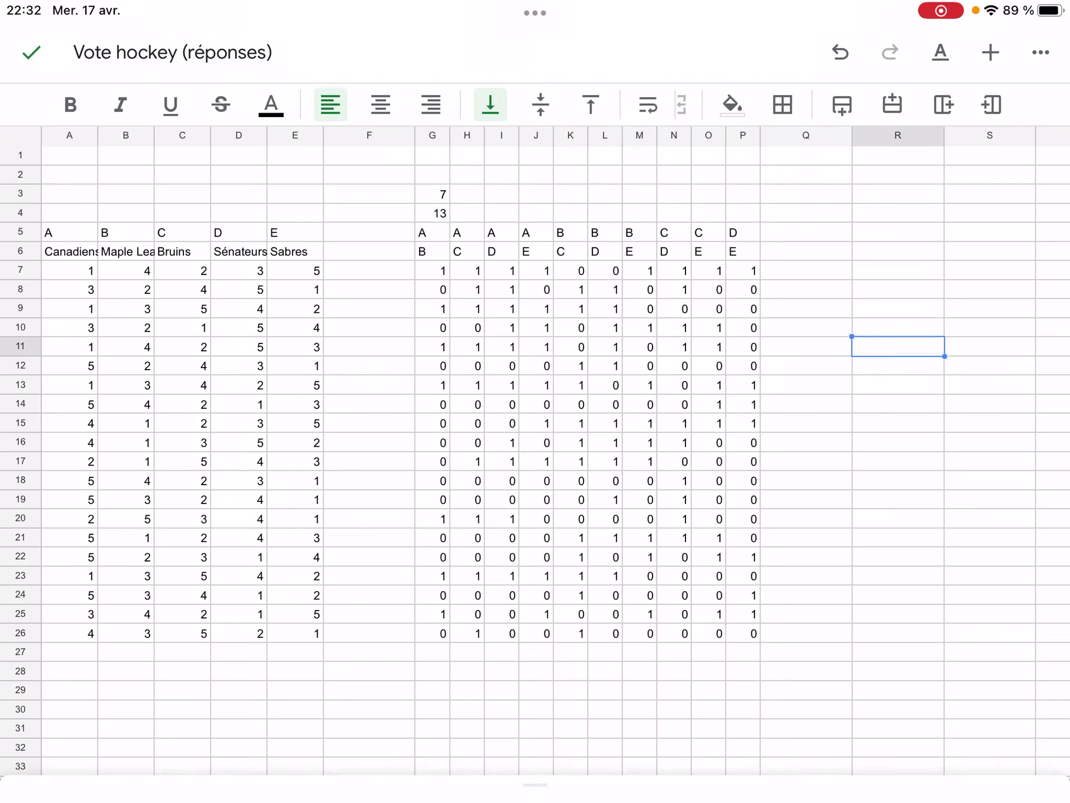
pyautogui.click(432, 194)
pyautogui.moveTo(451, 204); pyautogui.dragTo(761, 204)
pyautogui.click(675, 193)
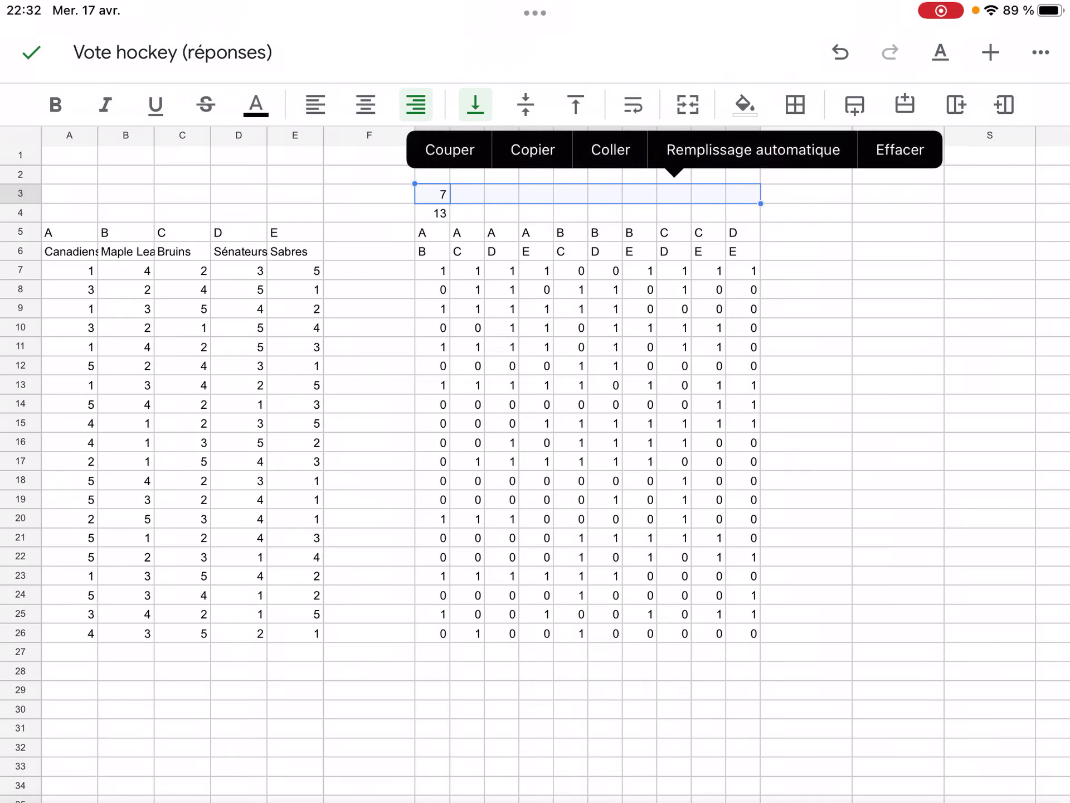
pyautogui.click(754, 150)
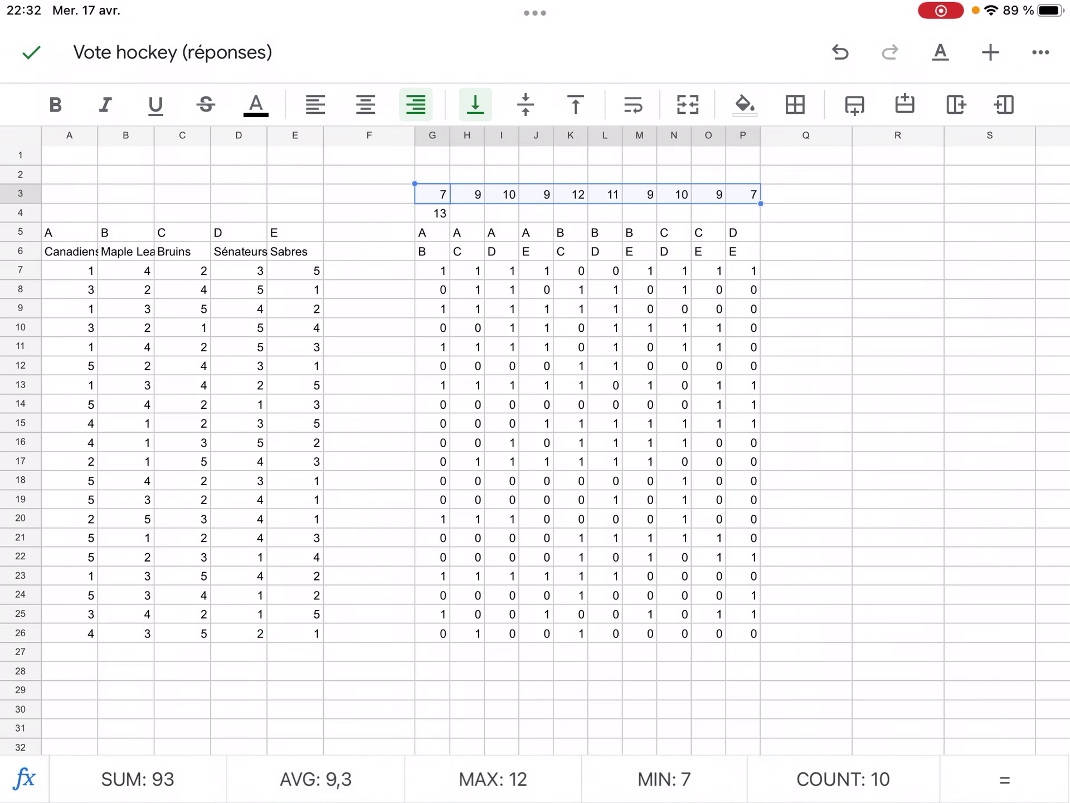
# Autofill the G4 formula across G4:P4 so each pairing shows both counts.
pyautogui.click(432, 213)
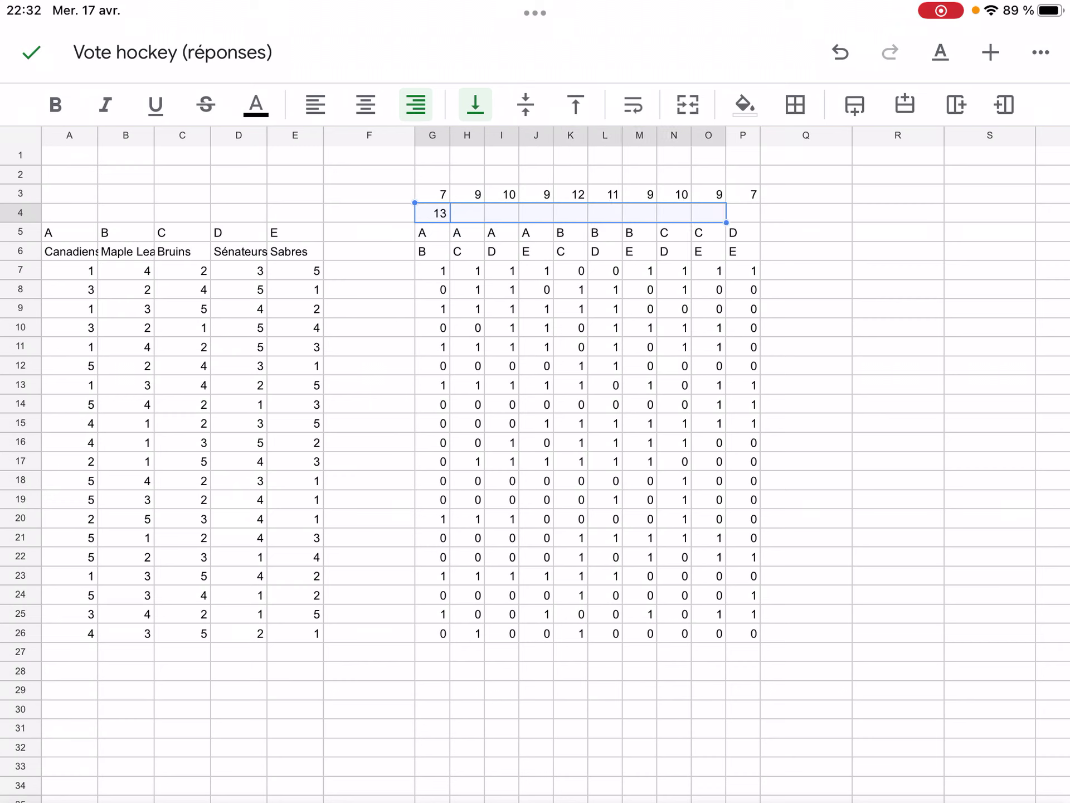
pyautogui.moveTo(450, 222); pyautogui.dragTo(760, 223)
pyautogui.click(679, 213)
pyautogui.click(749, 168)
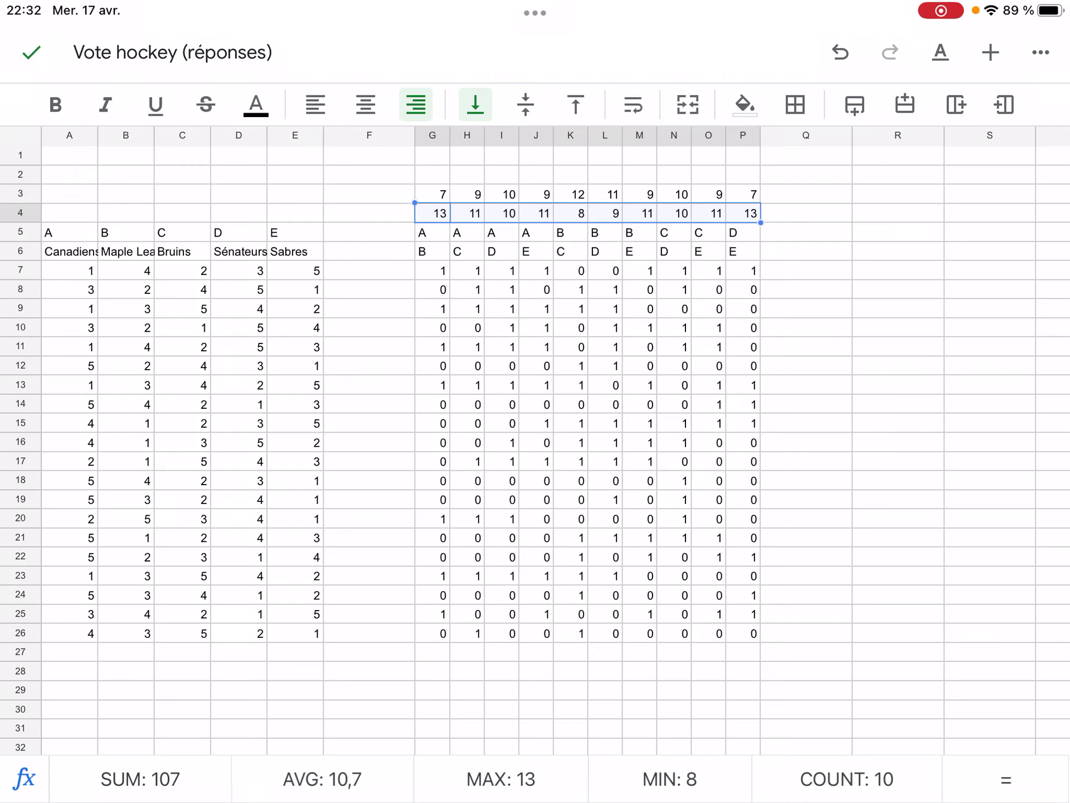
pyautogui.click(432, 155)
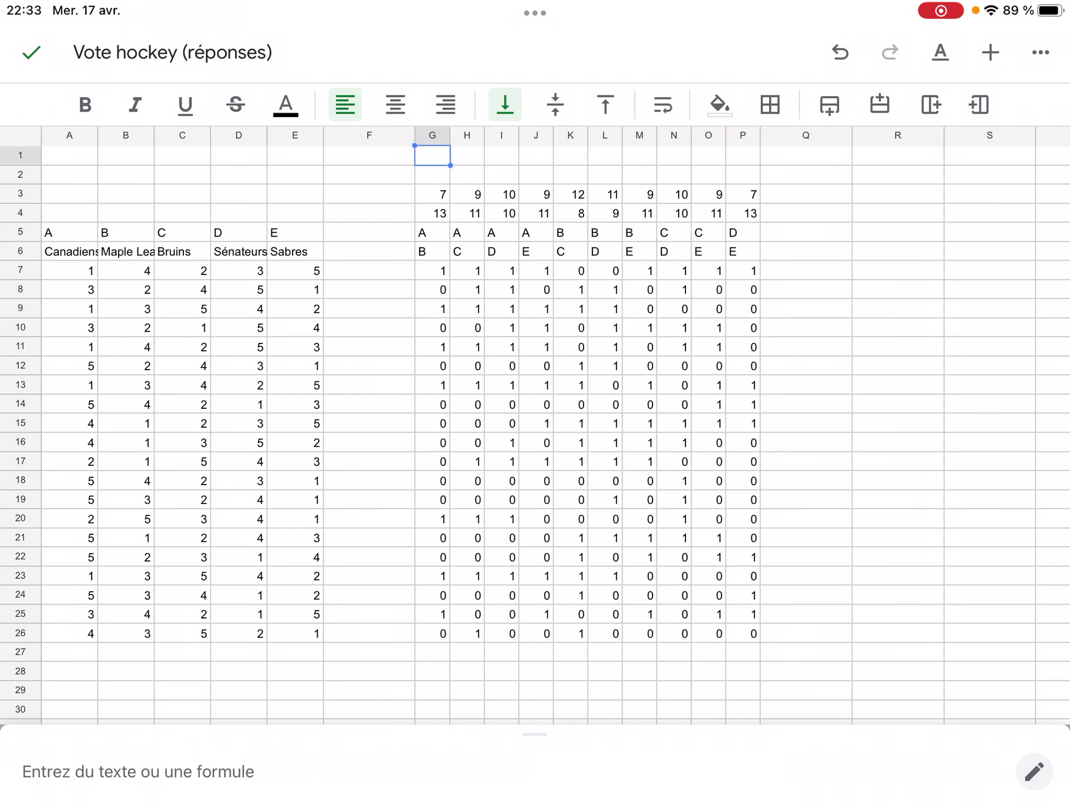
# Start G1's formula as =SI(G3>G4;"V"; for the win case.
pyautogui.click(1034, 772)
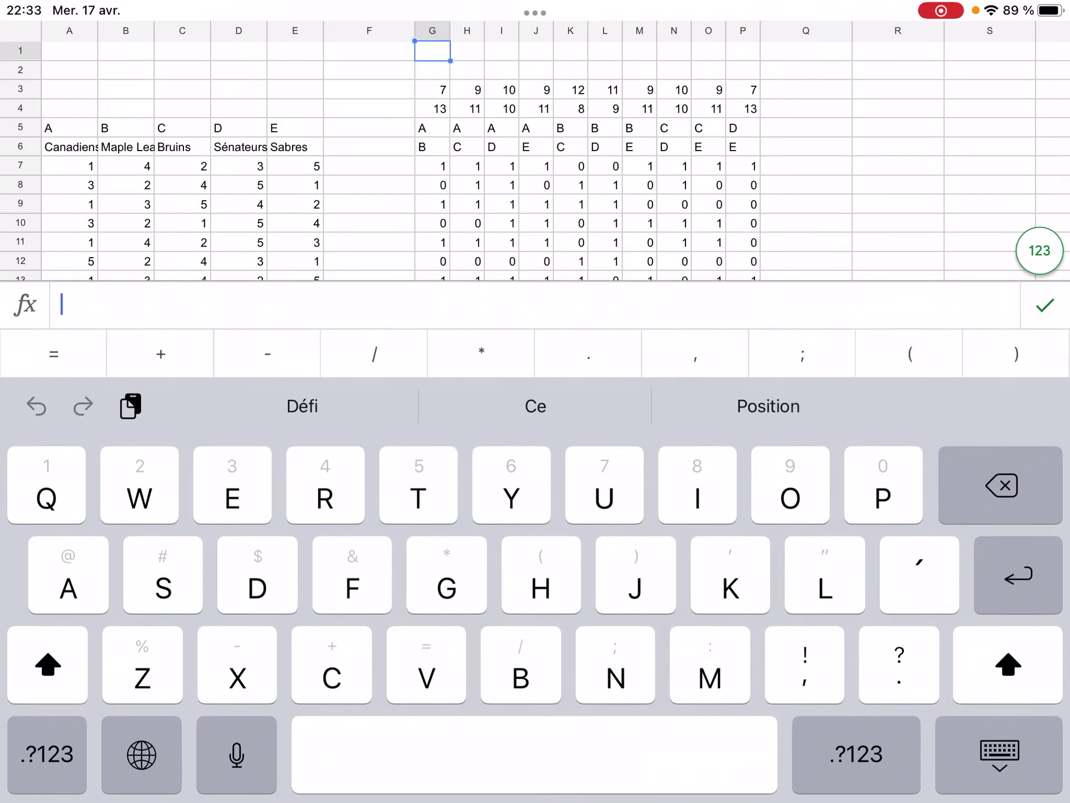
pyautogui.write('=')
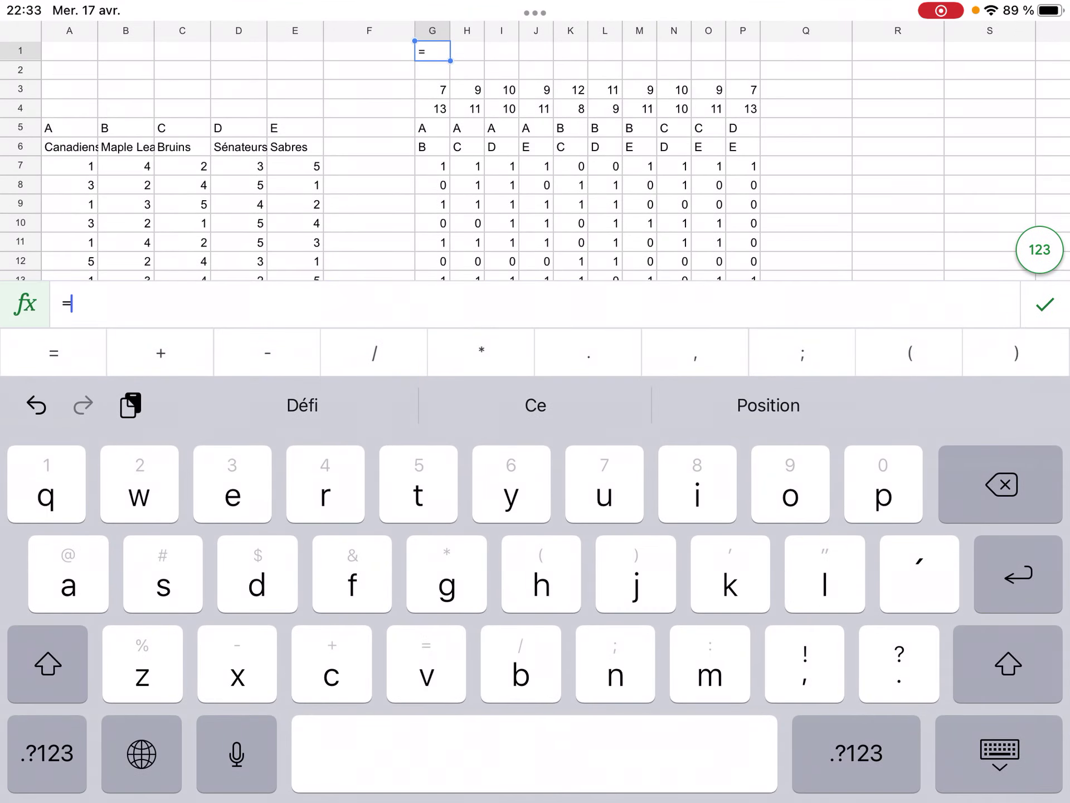
pyautogui.write('si')
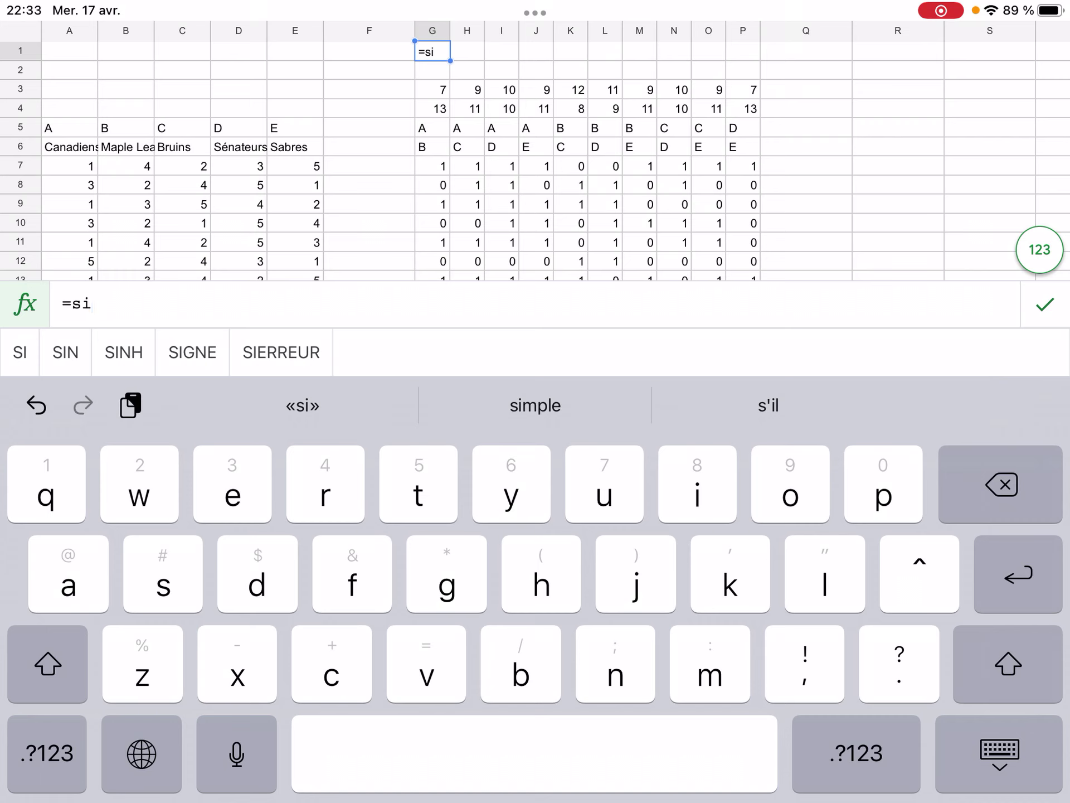
pyautogui.click(19, 352)
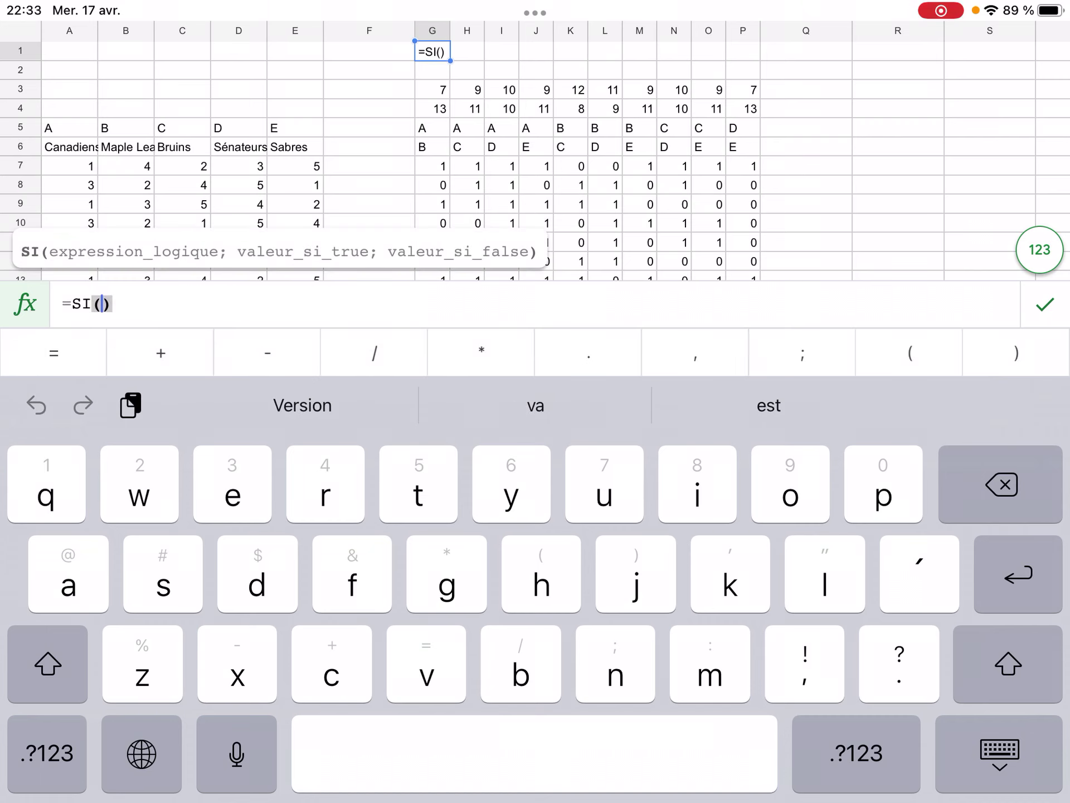
pyautogui.click(433, 89)
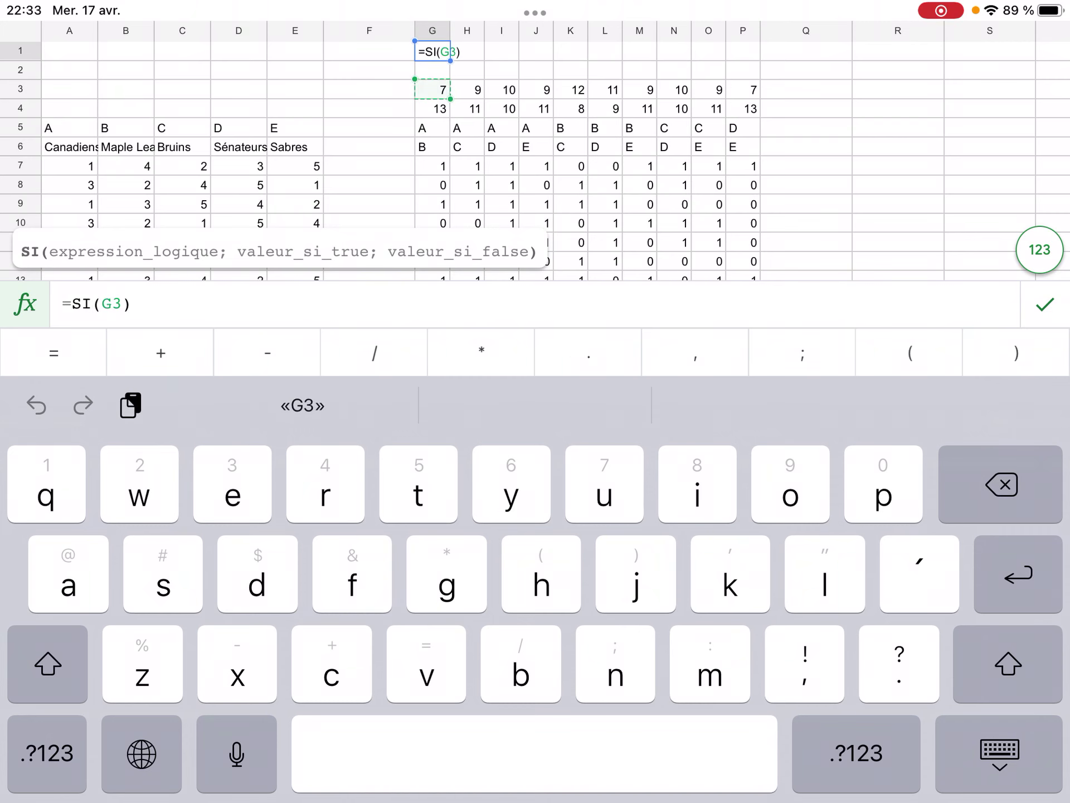
pyautogui.click(856, 752)
pyautogui.write('>')
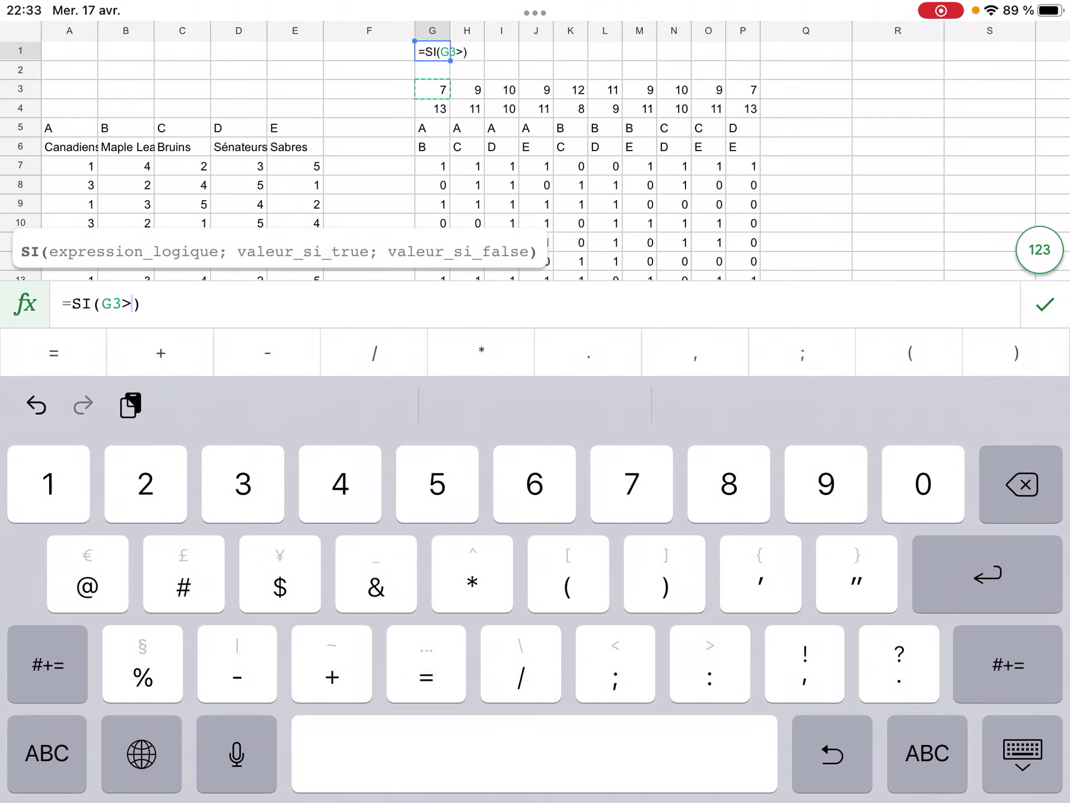
pyautogui.click(433, 108)
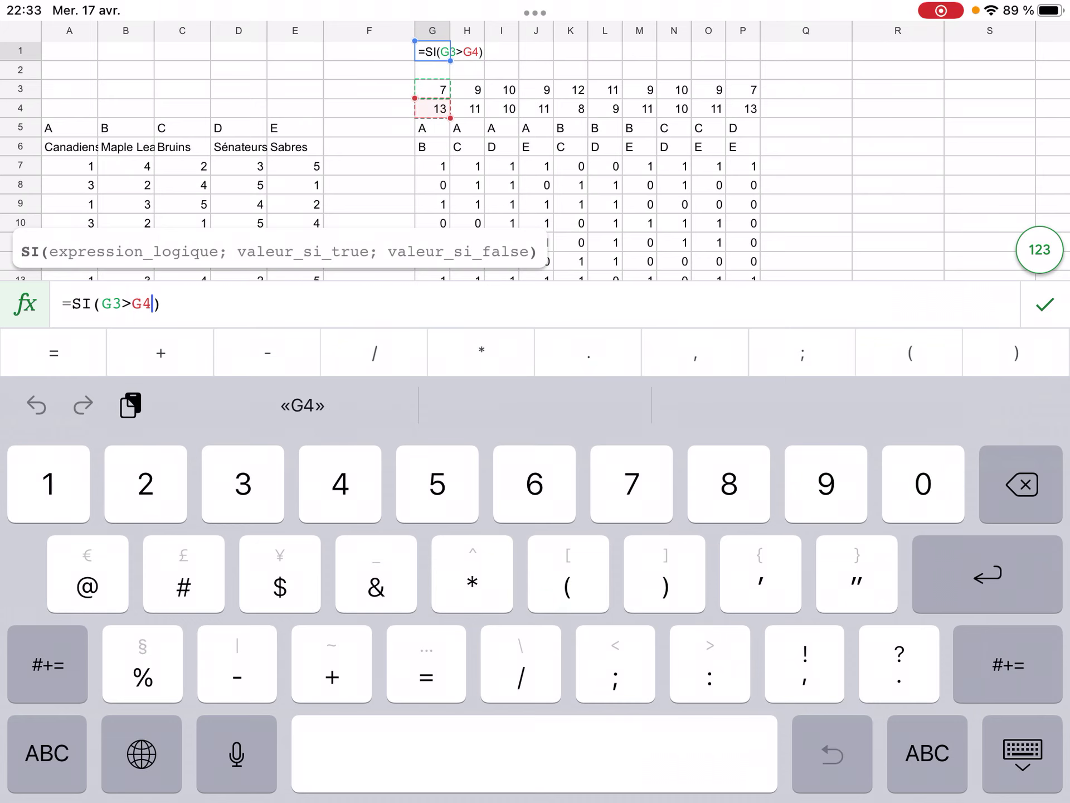
pyautogui.write(';')
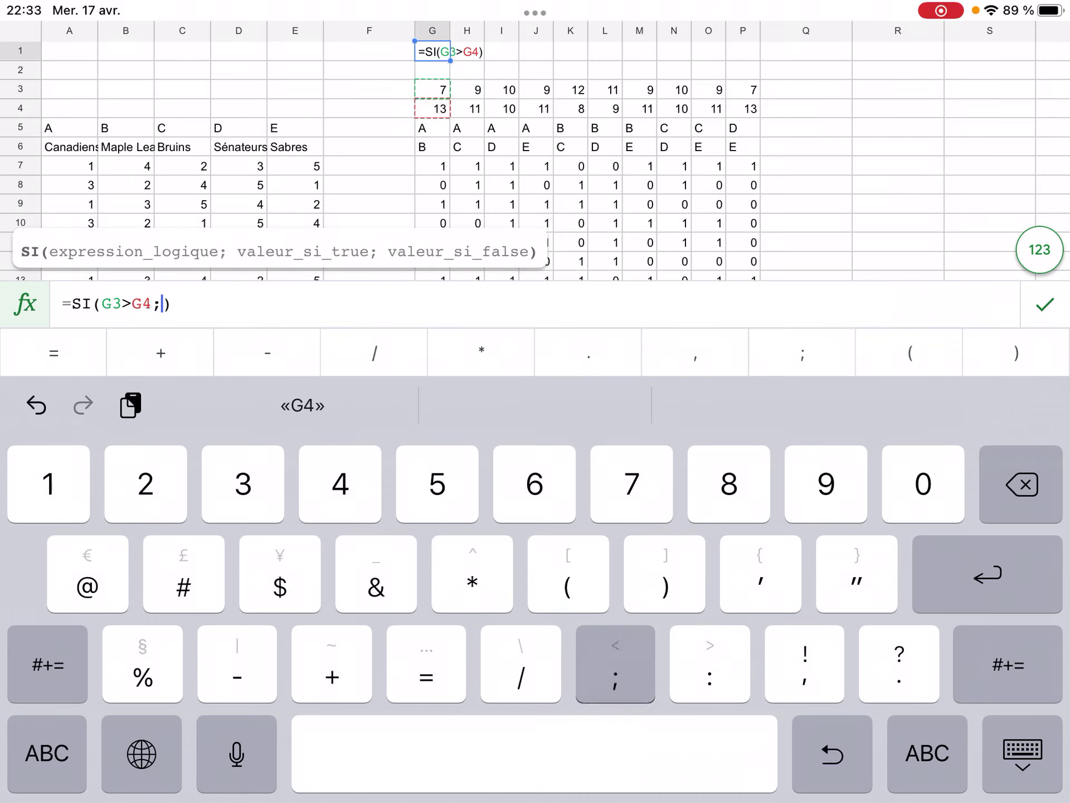
pyautogui.write('"')
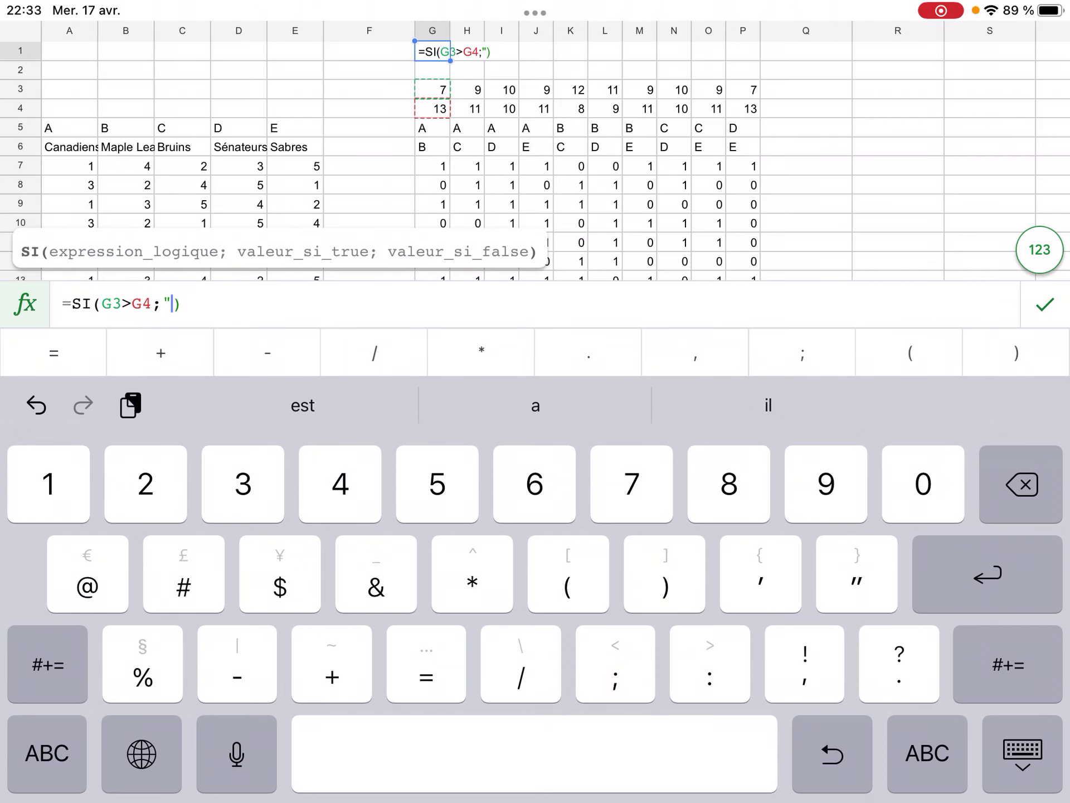
pyautogui.press('shift')
pyautogui.write('V')
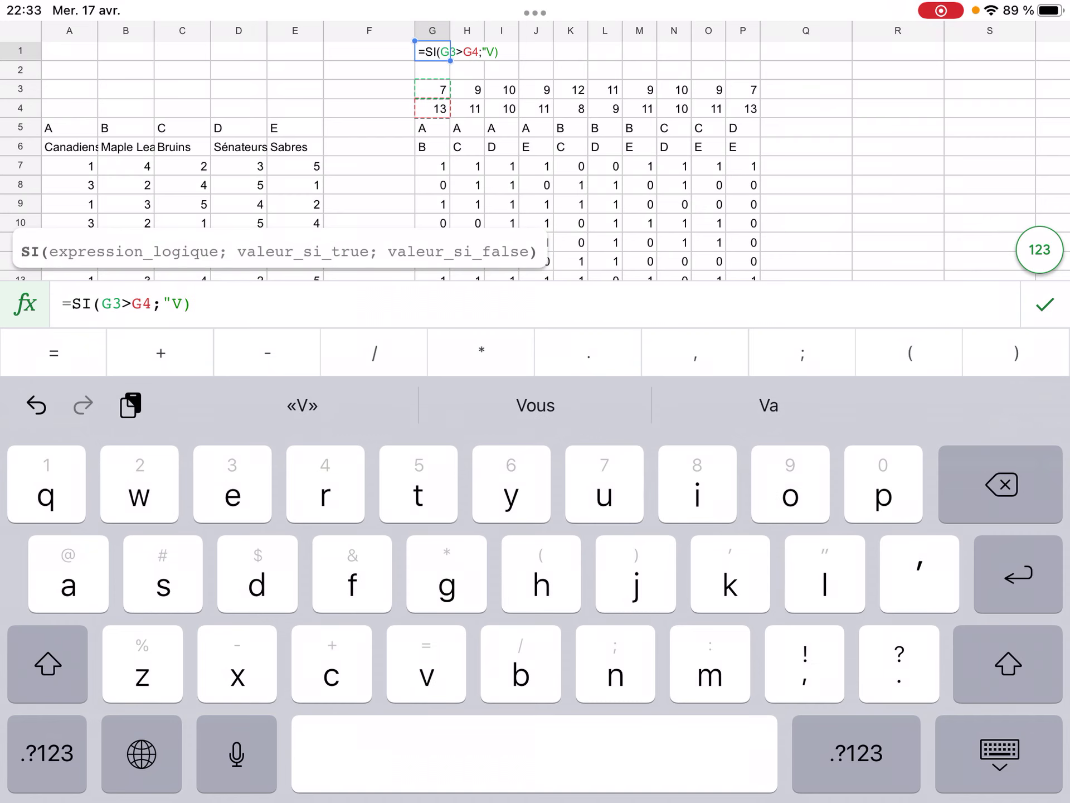
pyautogui.write('"')
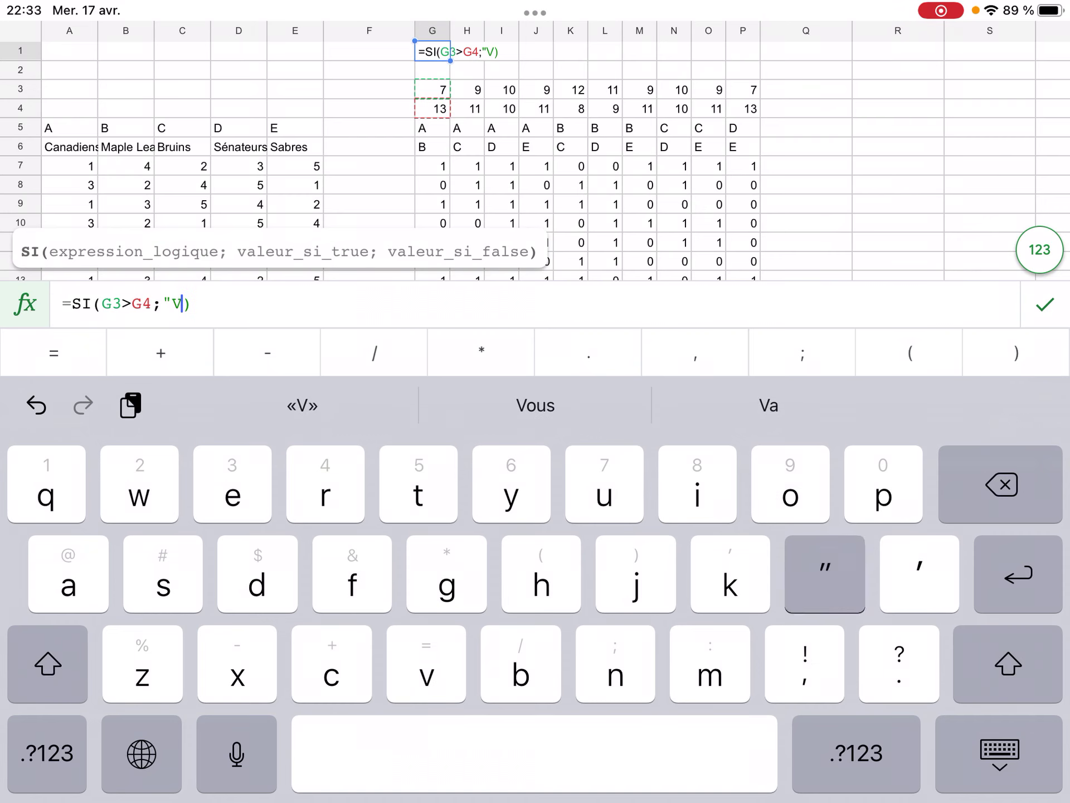
pyautogui.write('"')
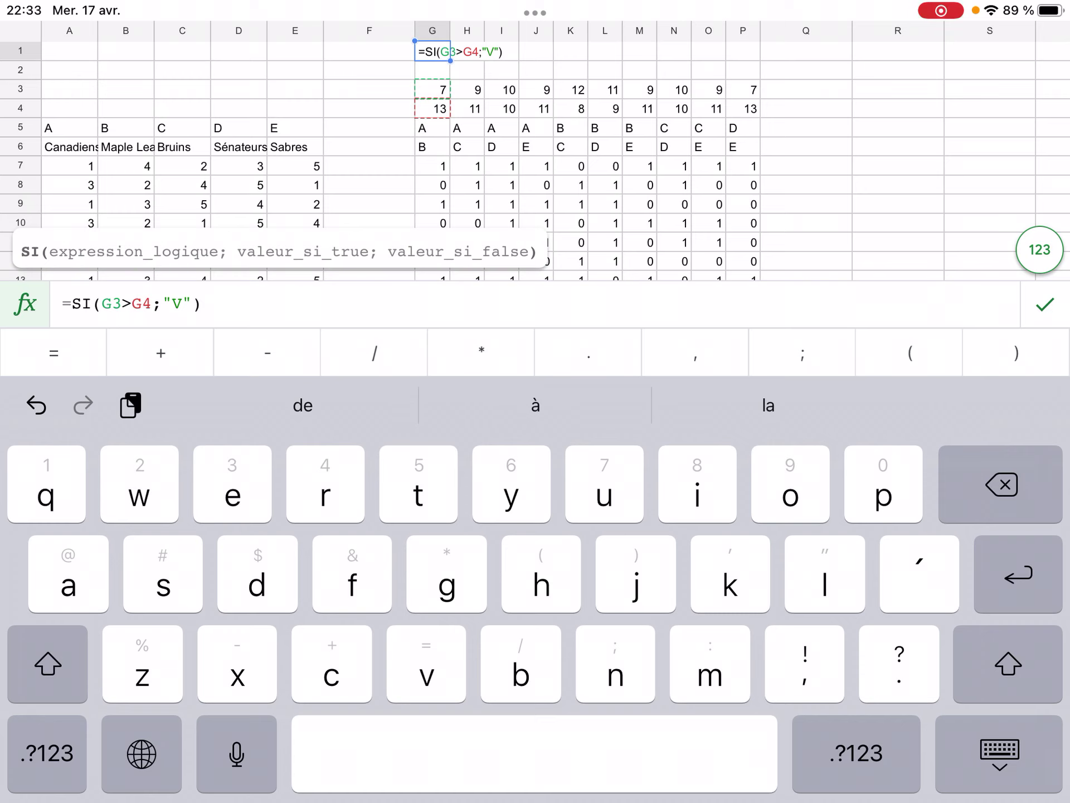
pyautogui.write(';')
# Add the nested SI(G3<G4;"D";"N"), append &G5, and confirm the formula.
pyautogui.write('si')
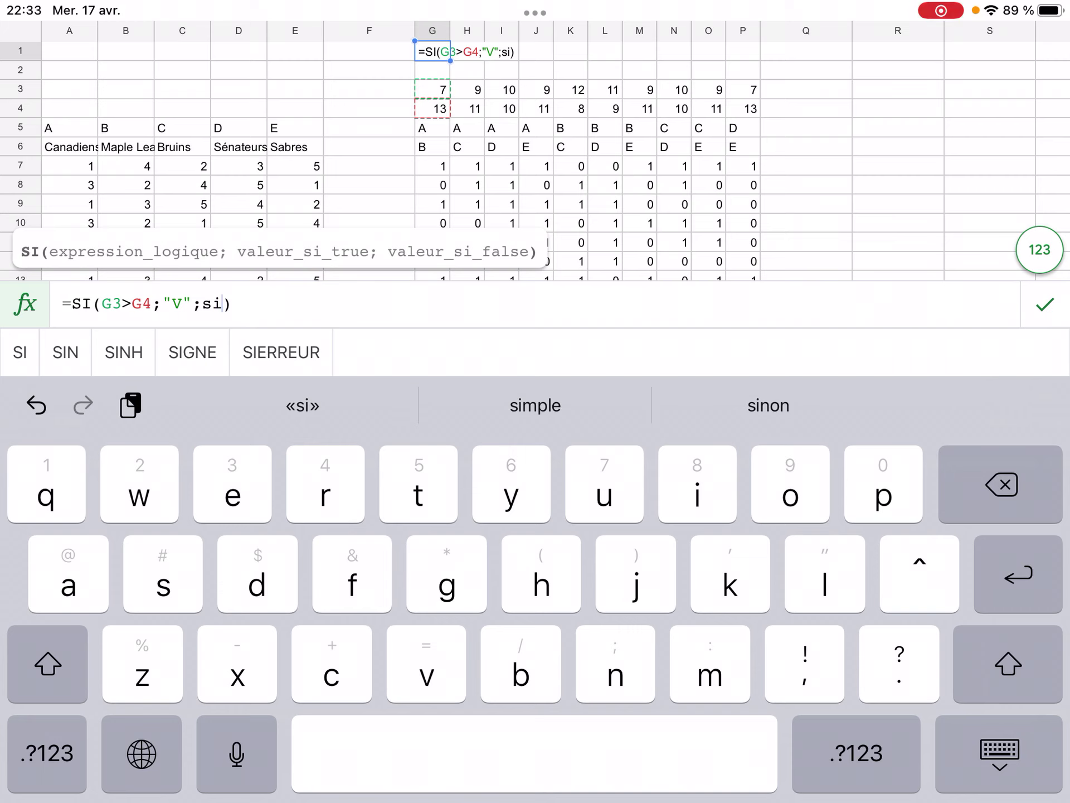
pyautogui.click(20, 352)
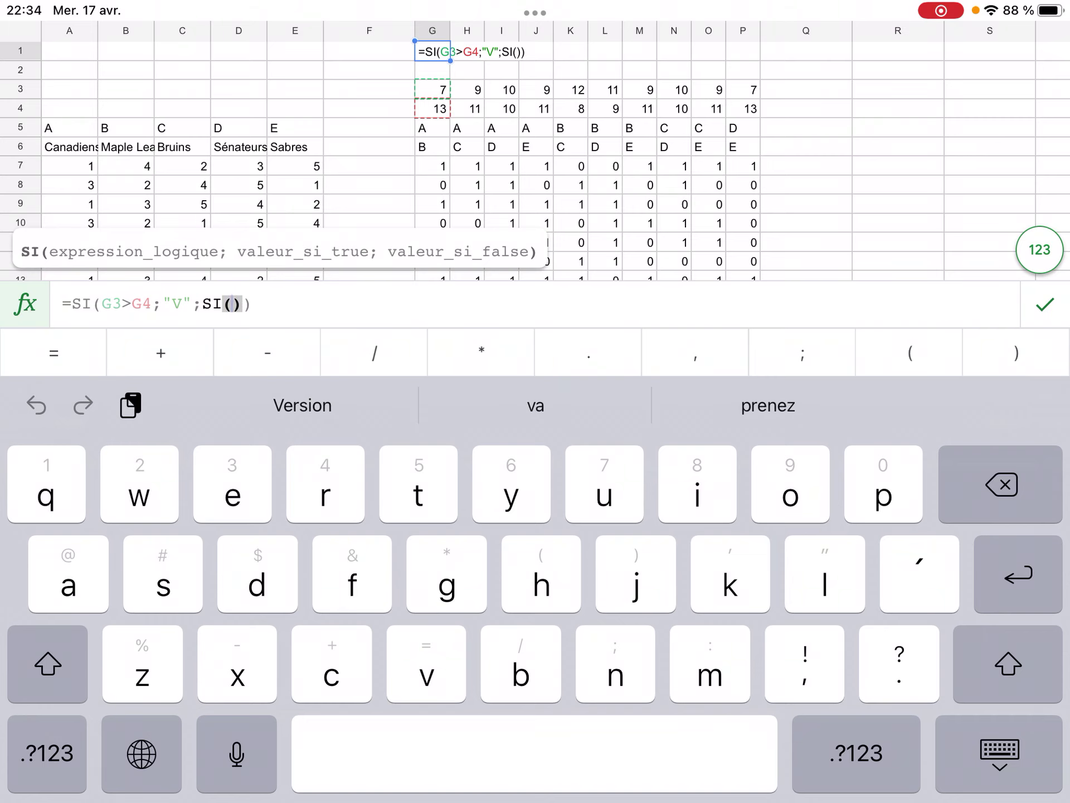
pyautogui.click(433, 89)
pyautogui.click(47, 753)
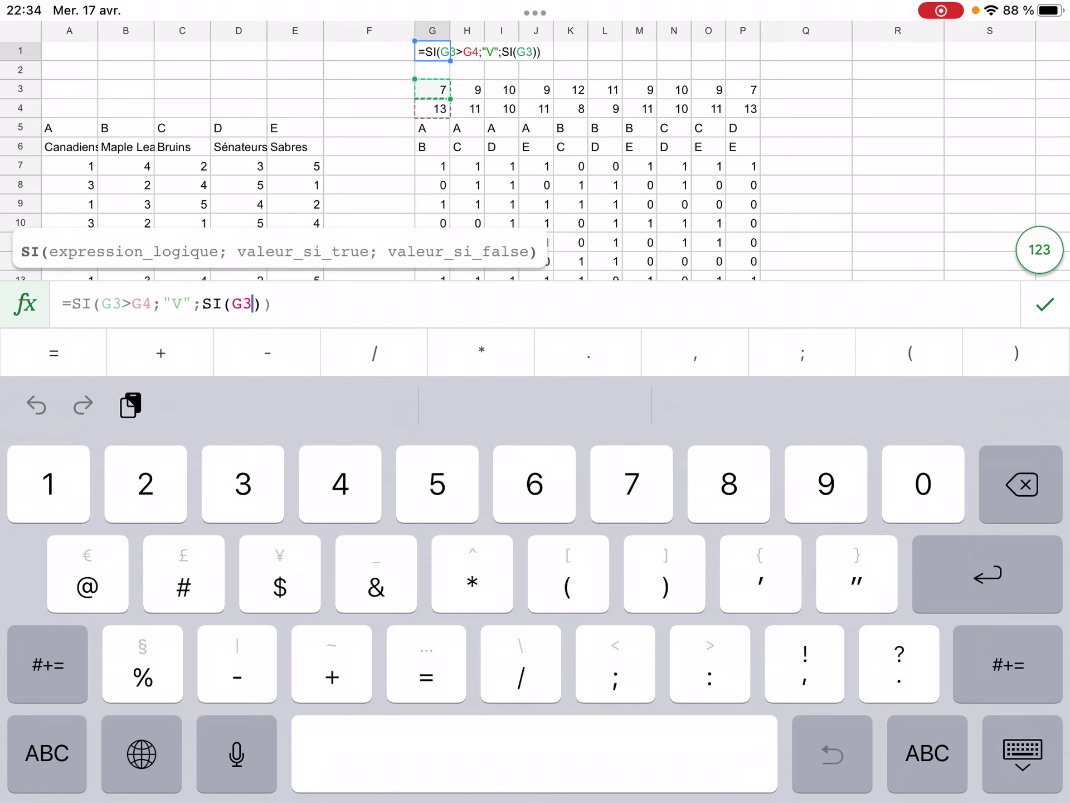
pyautogui.write('<')
pyautogui.click(433, 109)
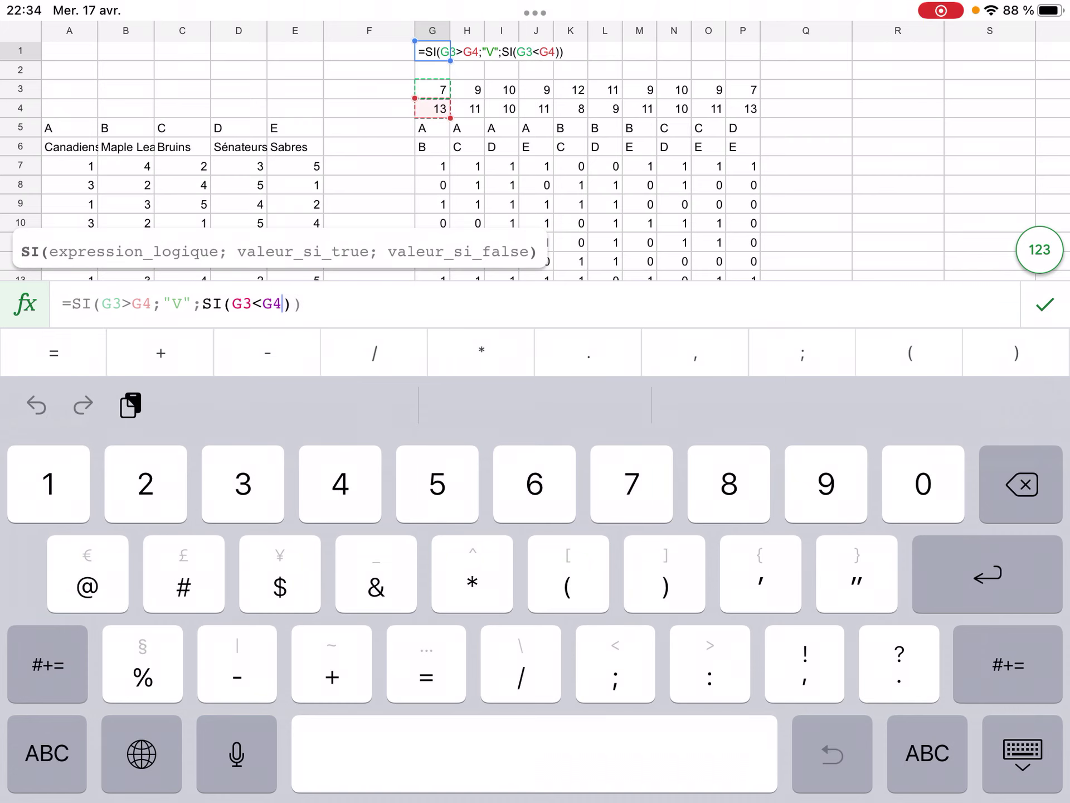
pyautogui.write(';')
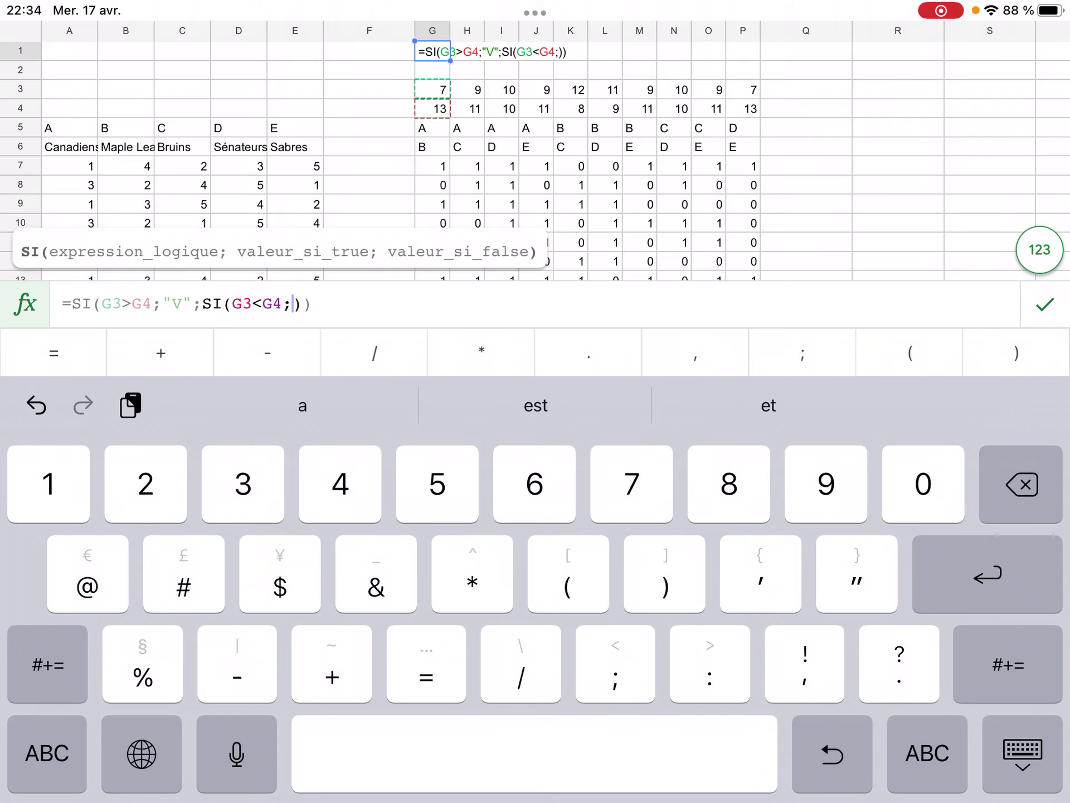
pyautogui.write('"')
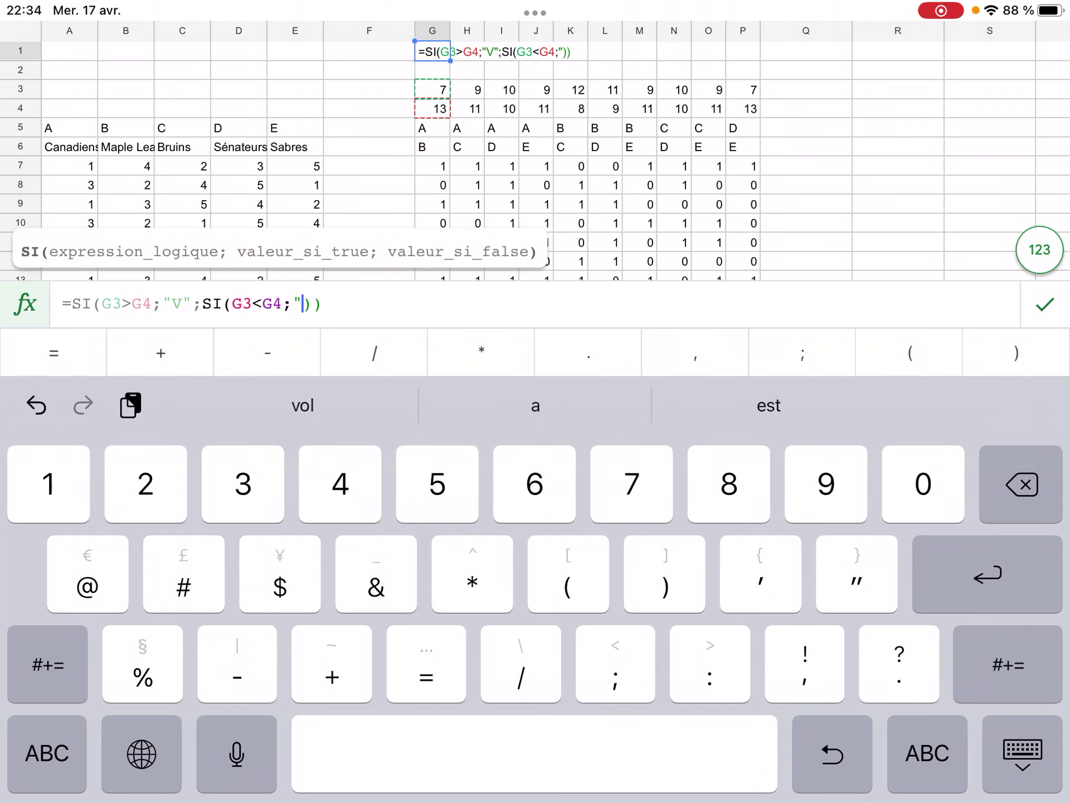
pyautogui.write('D')
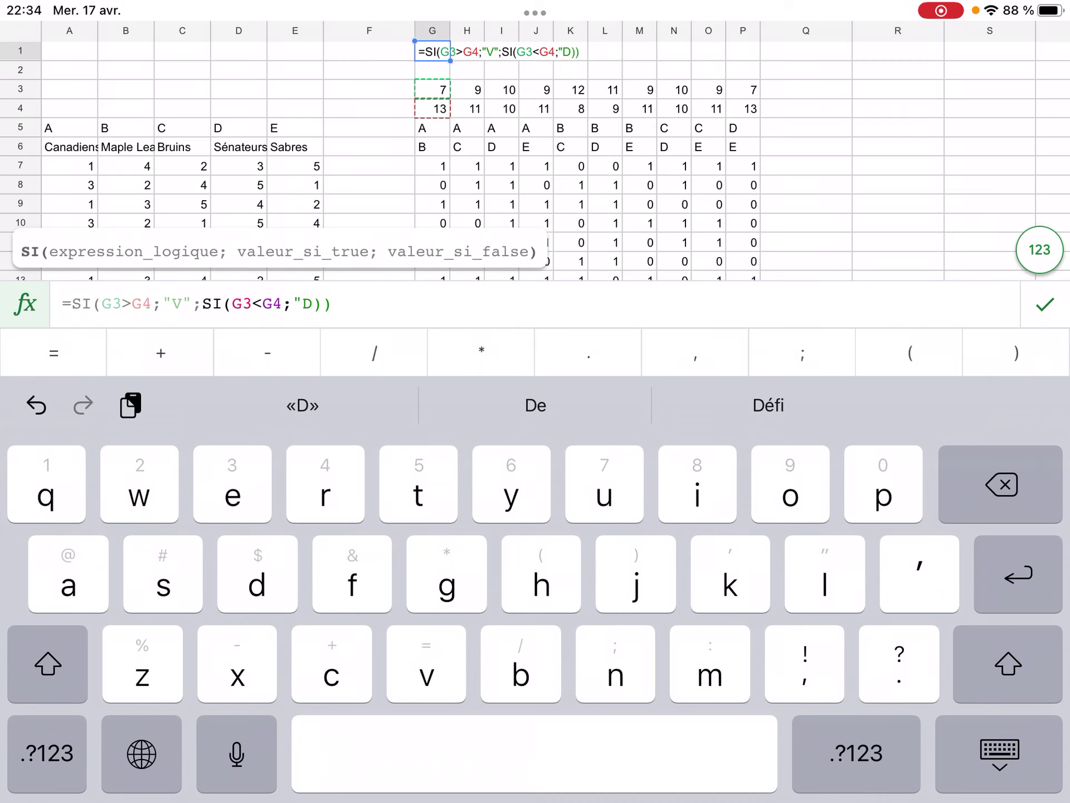
pyautogui.write('"')
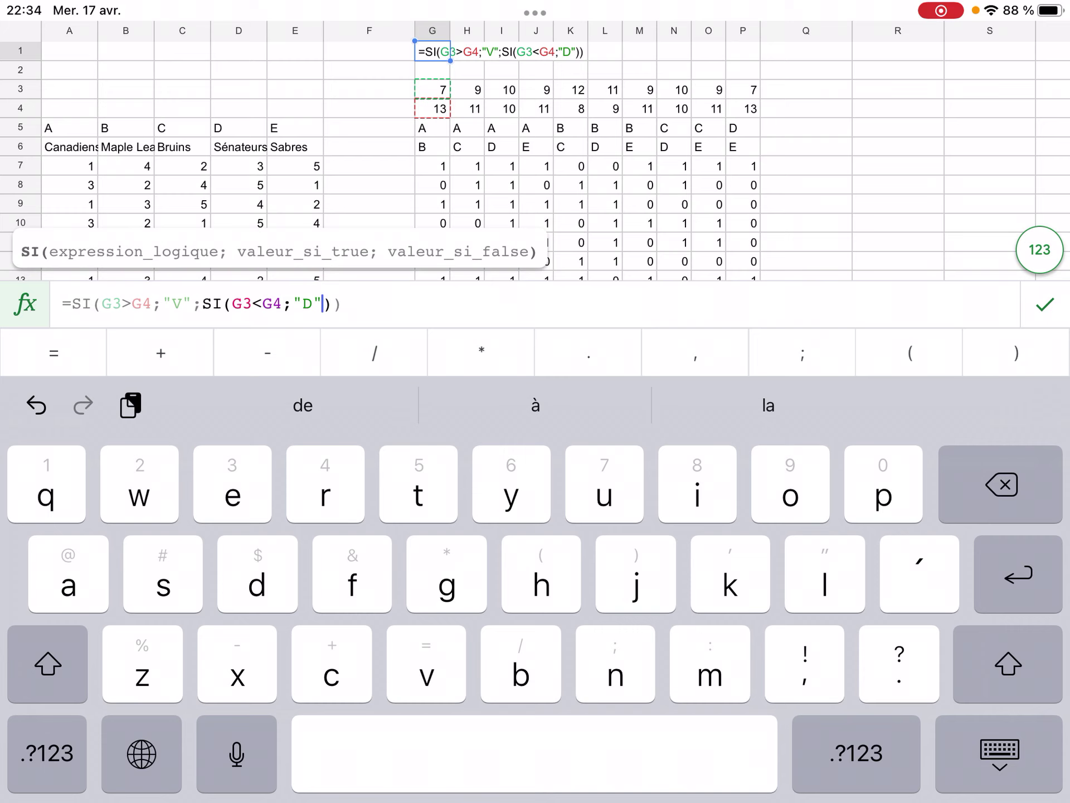
pyautogui.write(';"')
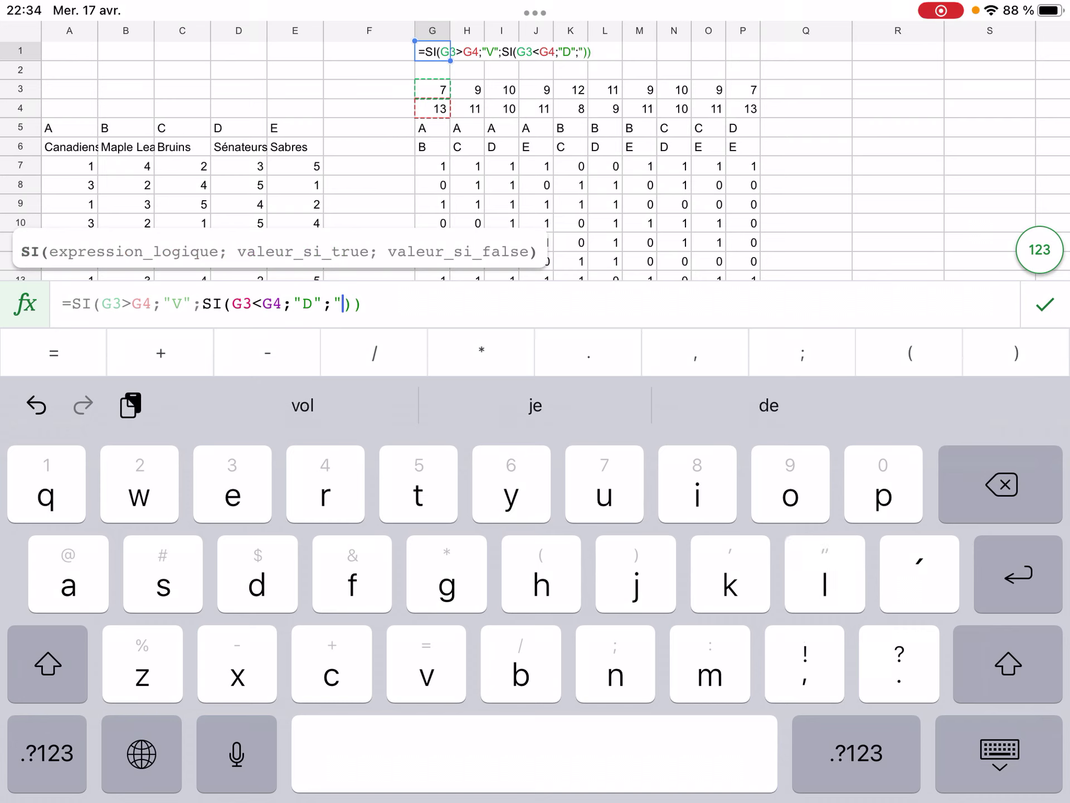
pyautogui.write('N')
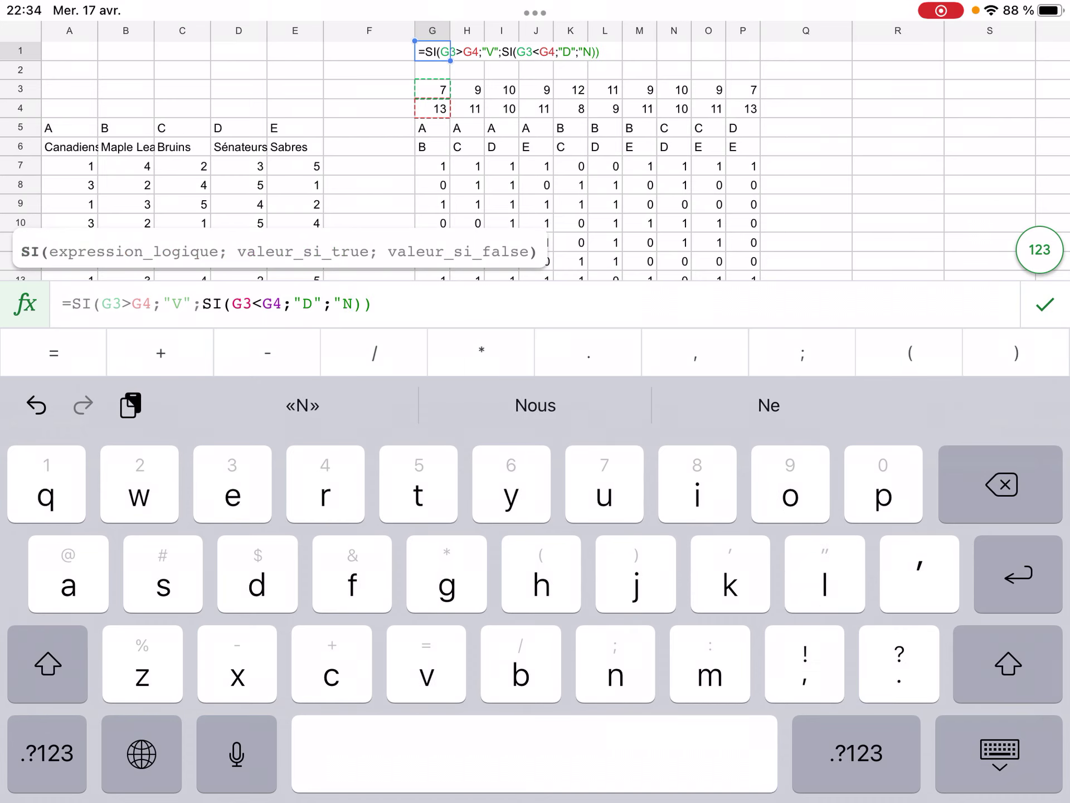
pyautogui.write('"')
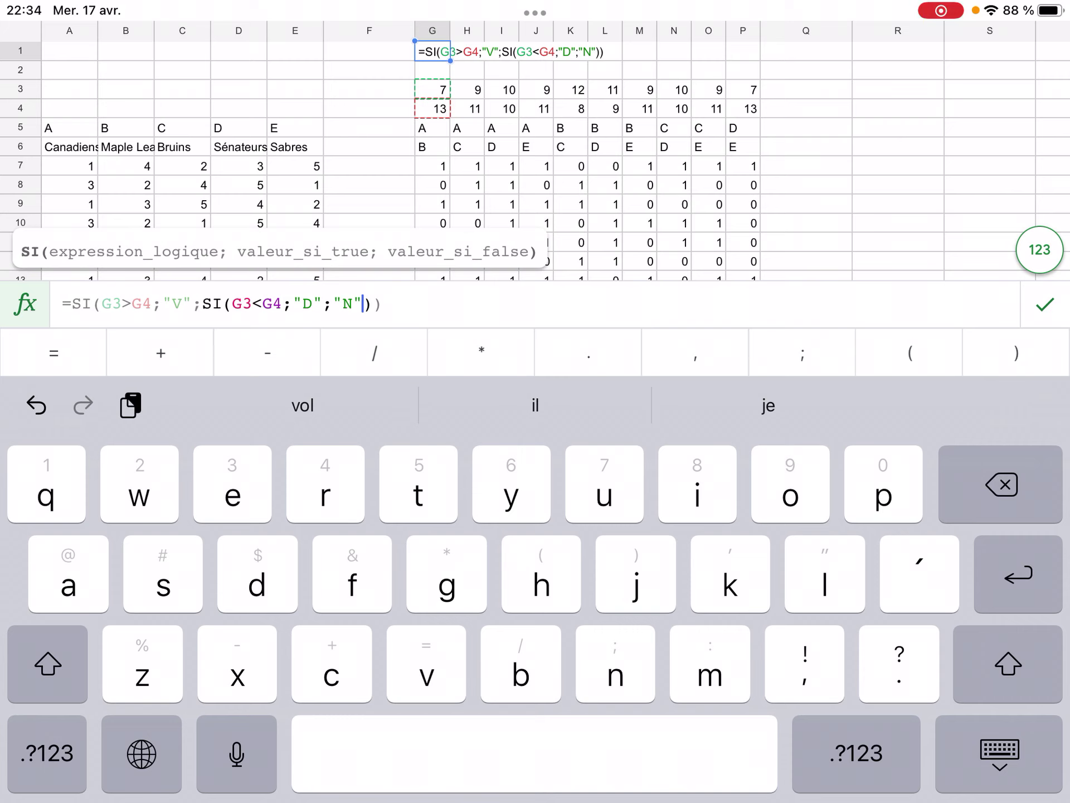
pyautogui.write('))')
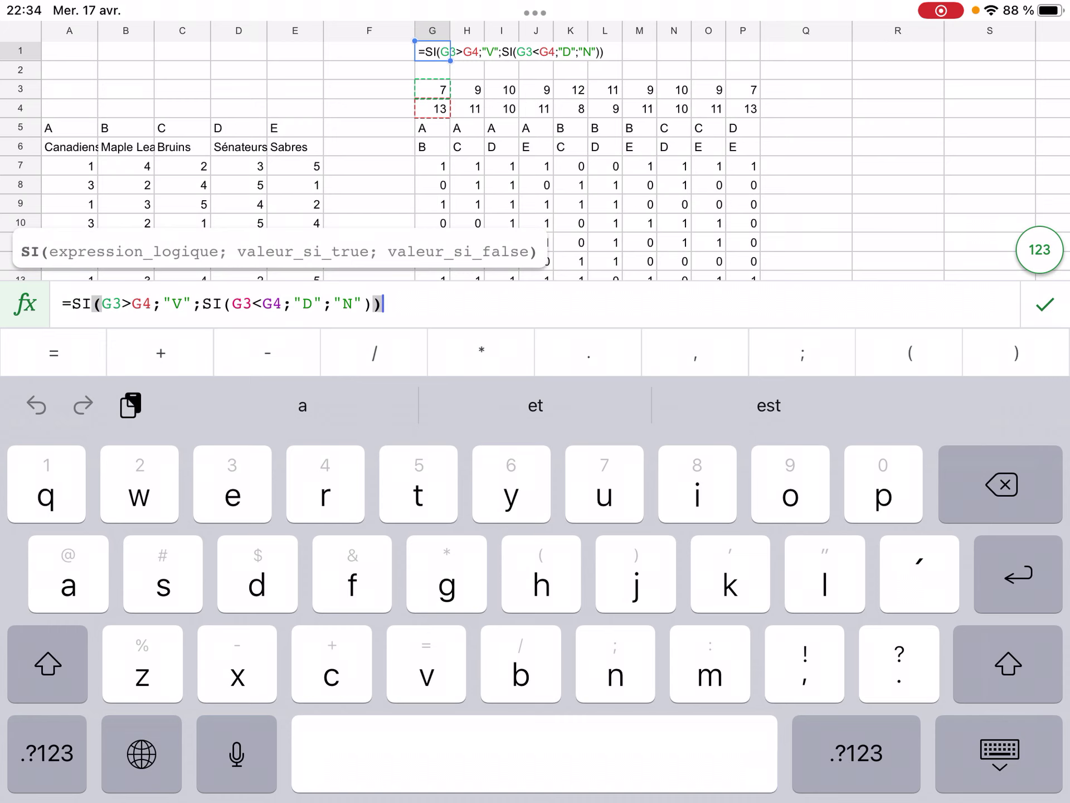
pyautogui.write('&')
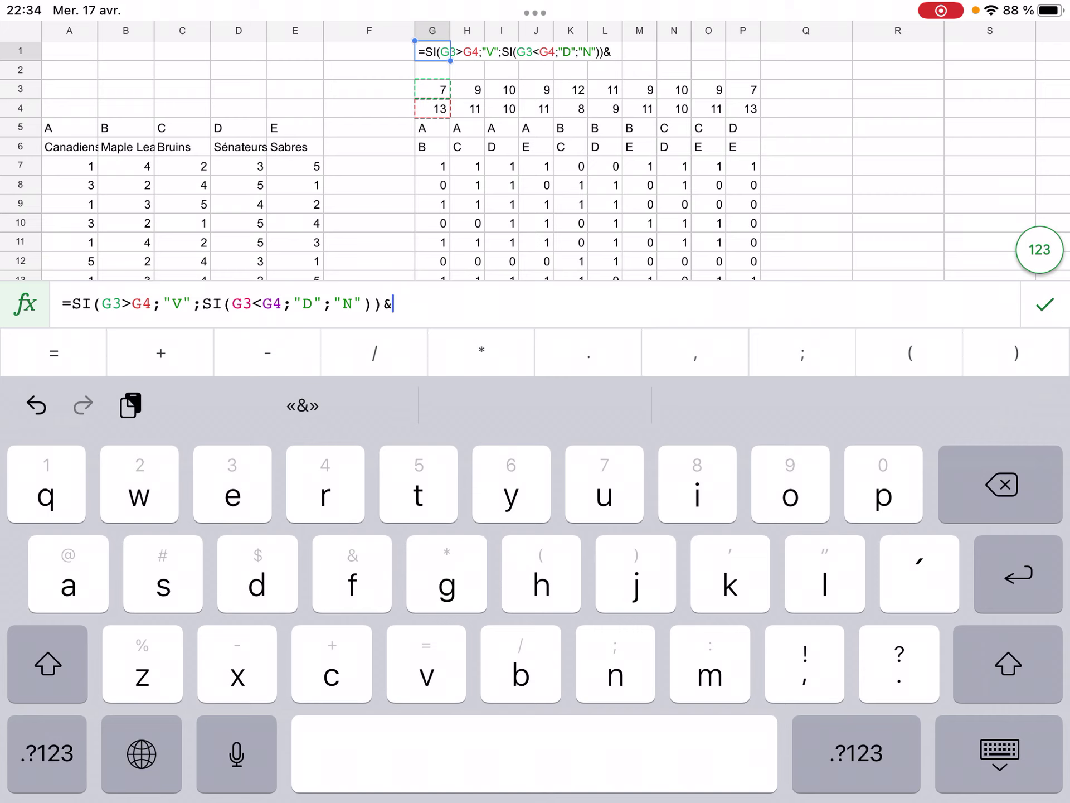
pyautogui.click(432, 128)
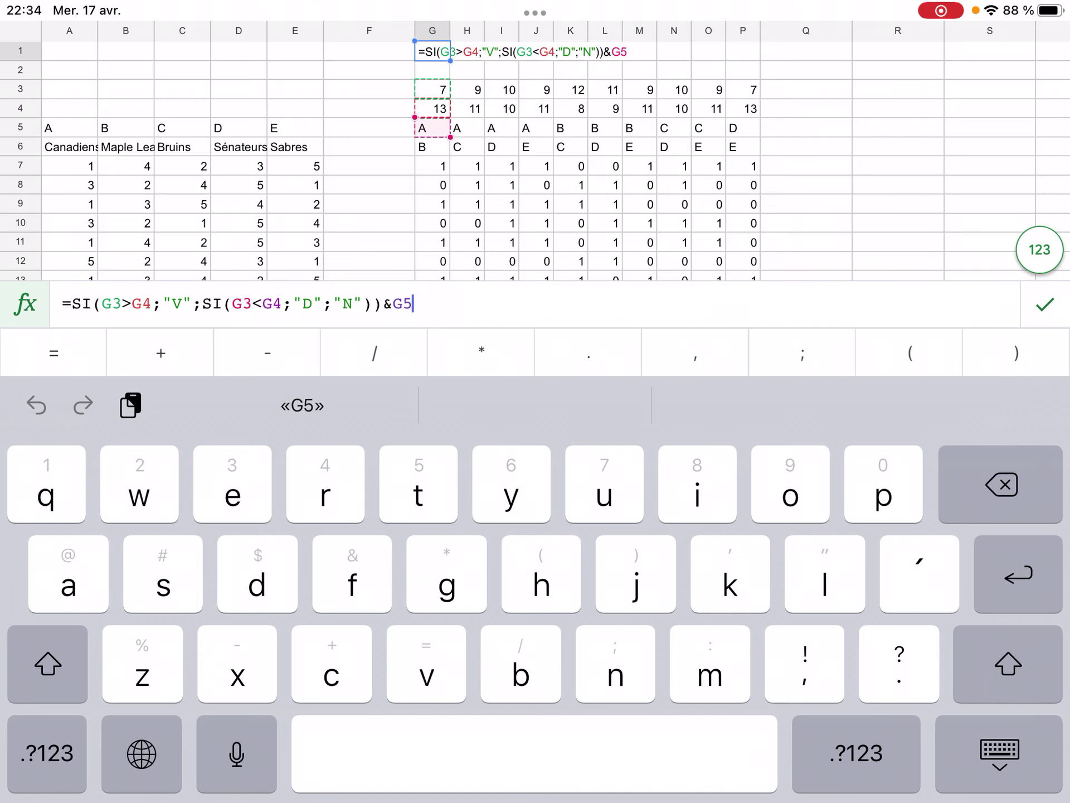
pyautogui.press('Return')
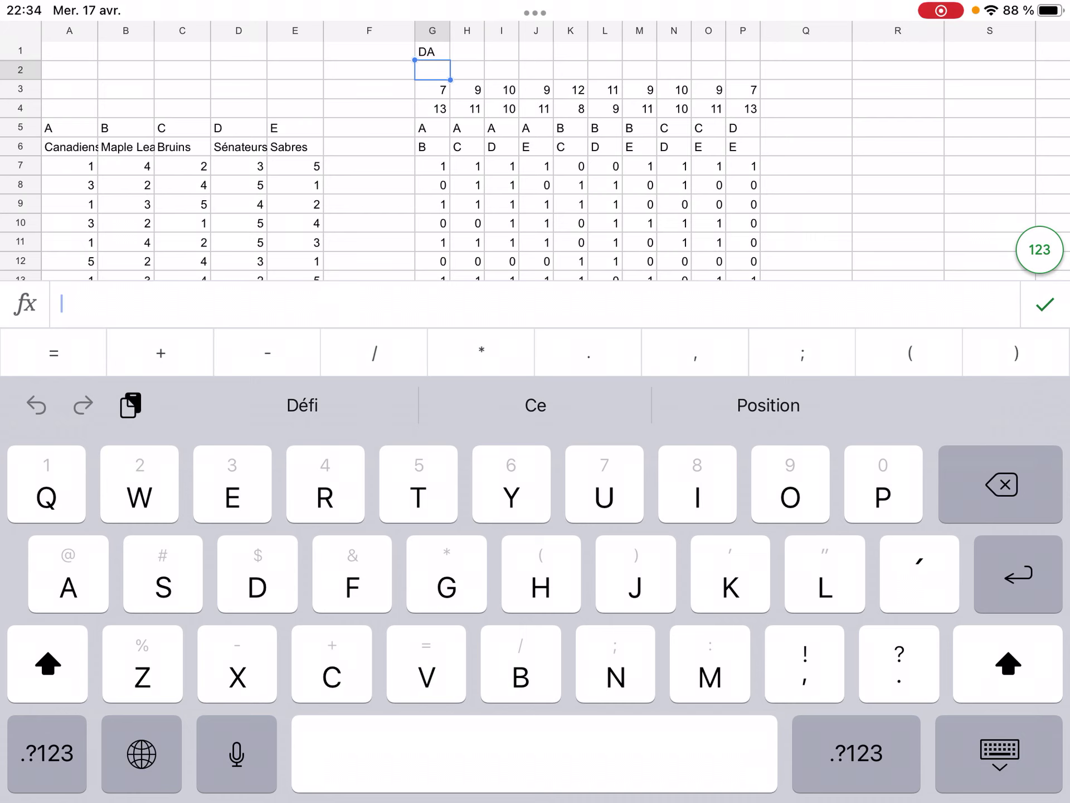
# Correct G1's formula so it ends with &G5 instead of the wrong R8 reference.
pyautogui.doubleClick(432, 51)
pyautogui.click(898, 185)
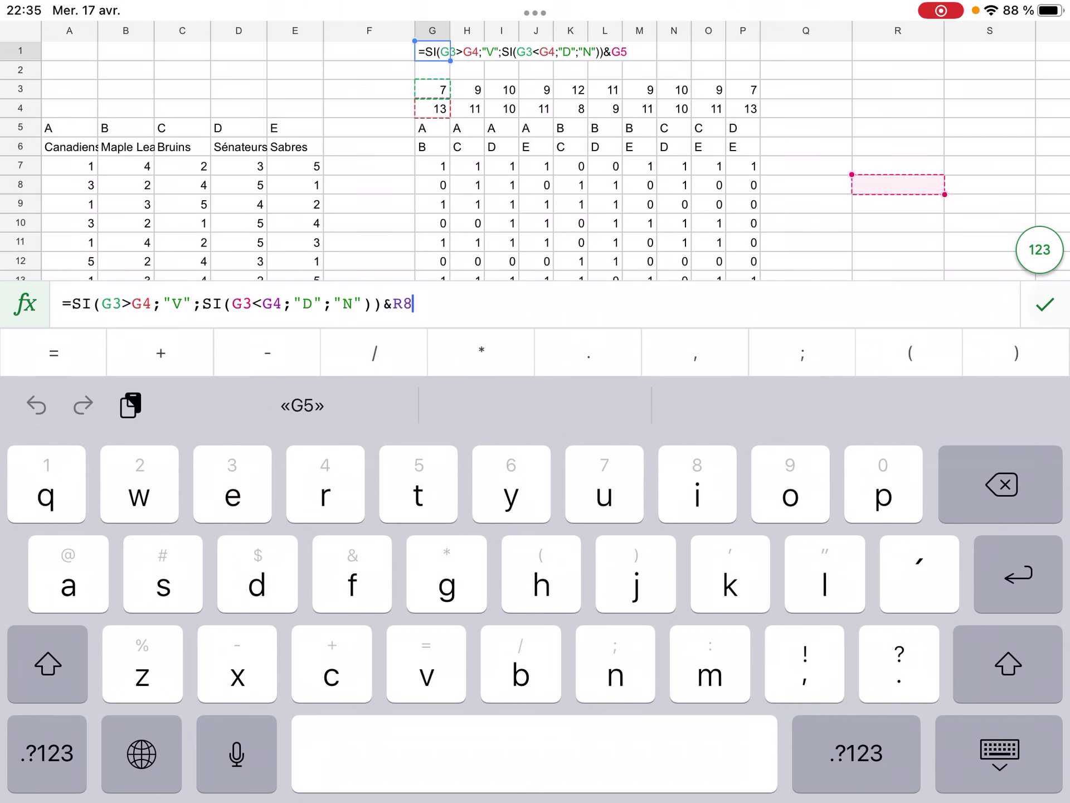
pyautogui.click(1044, 304)
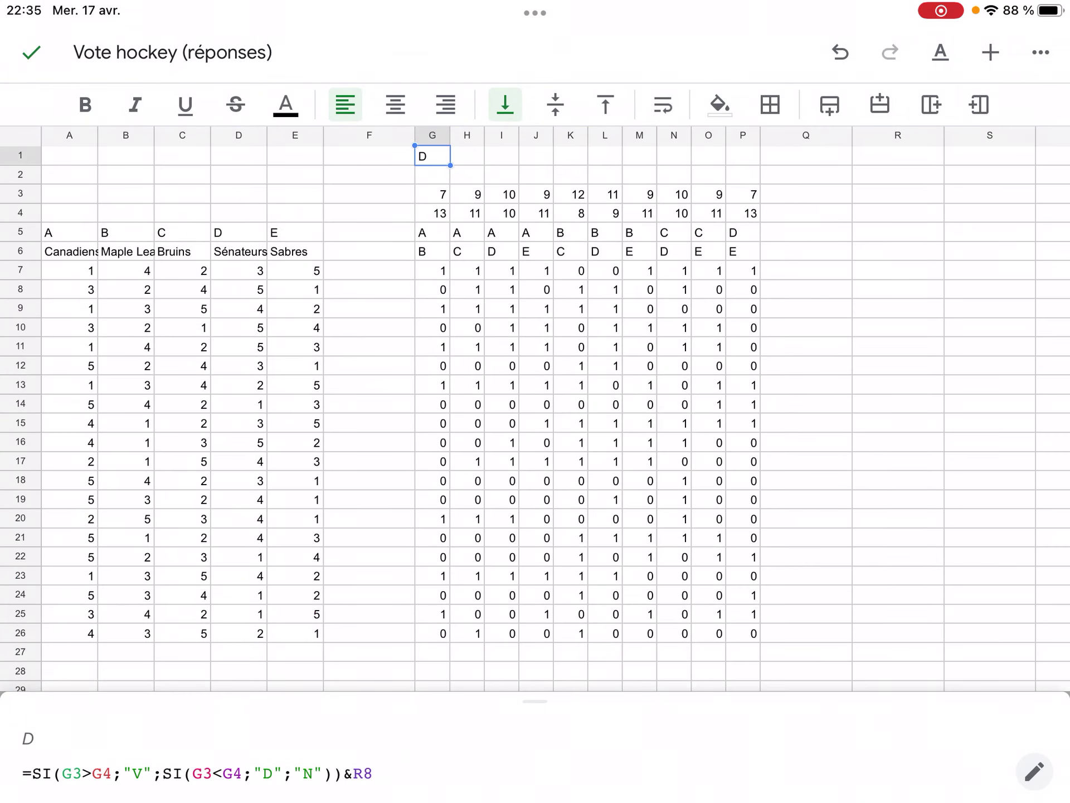
pyautogui.moveTo(450, 165); pyautogui.dragTo(485, 165)
pyautogui.doubleClick(432, 156)
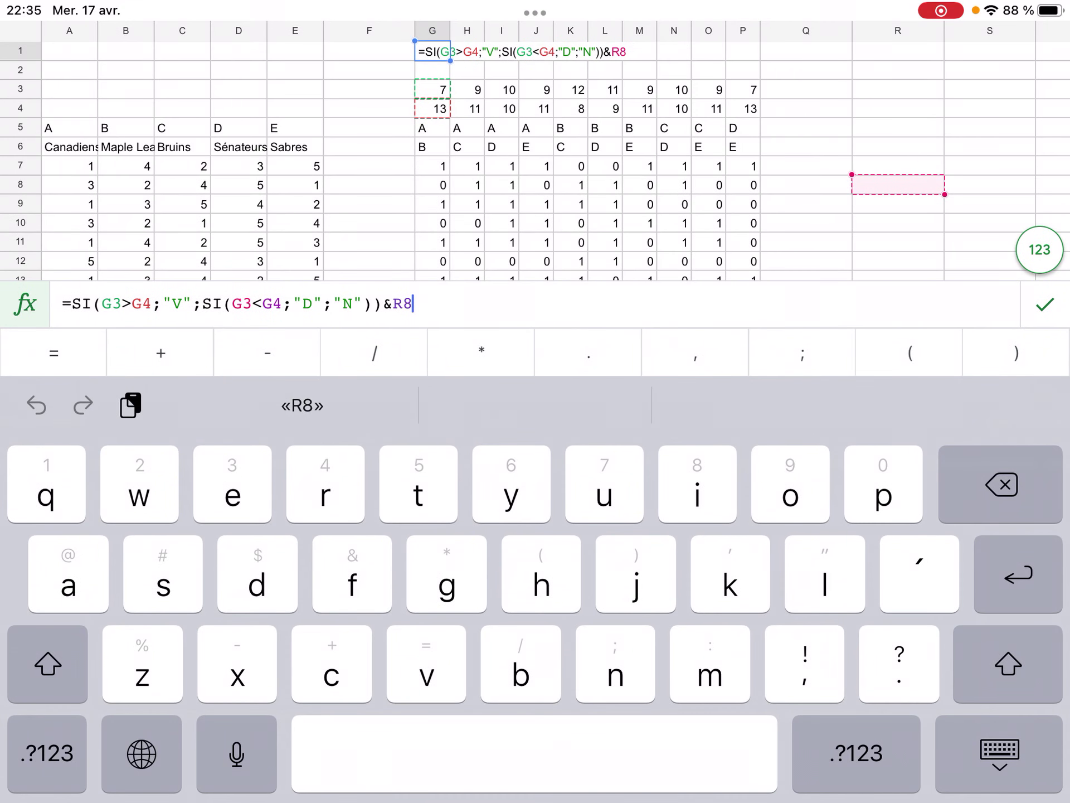
pyautogui.press('BackSpace')
pyautogui.press('BackSpace')
pyautogui.write('G5')
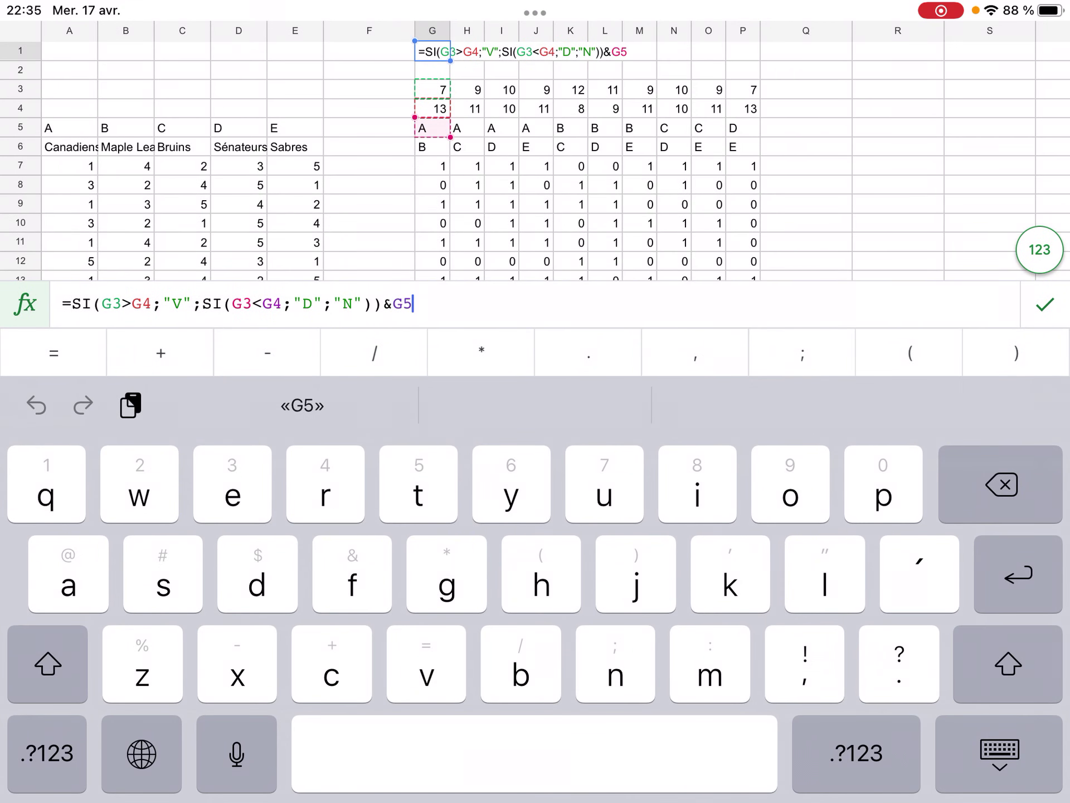
pyautogui.press('Return')
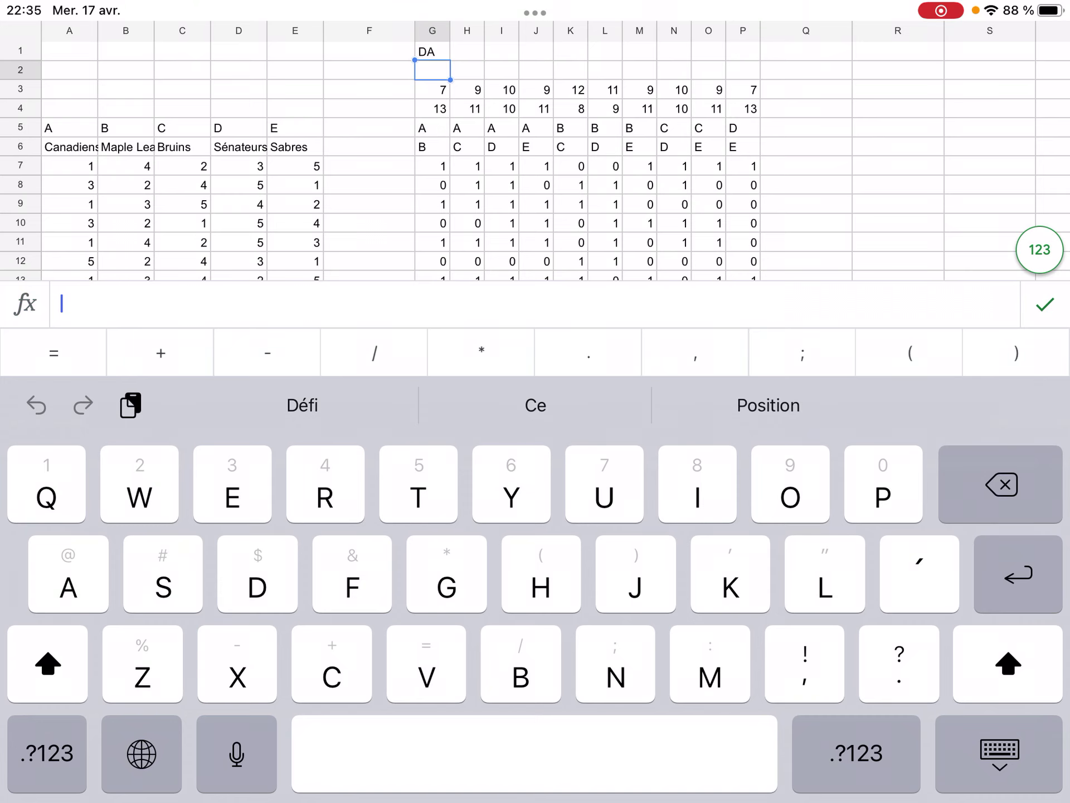
pyautogui.doubleClick(433, 51)
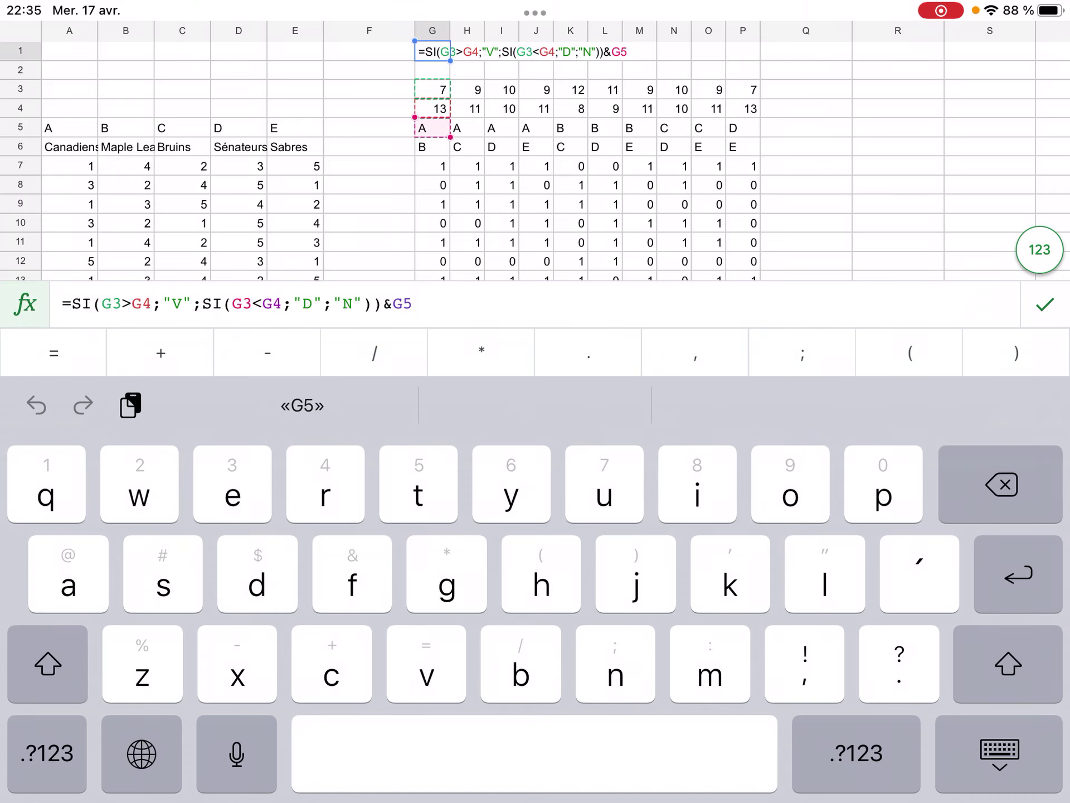
pyautogui.click(1045, 304)
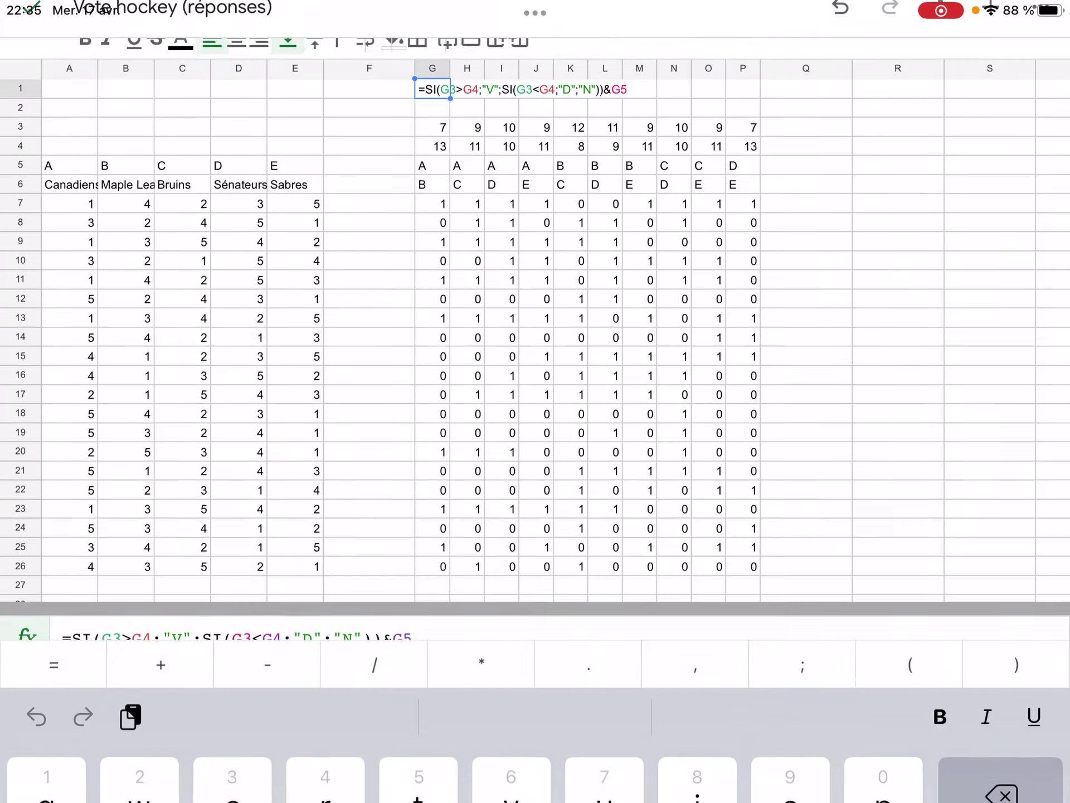
# Autofill G1 across G1:P1, giving DA, DA, NA, DA, VB, VB, DB, NC, DC, DD.
pyautogui.moveTo(450, 166); pyautogui.dragTo(761, 165)
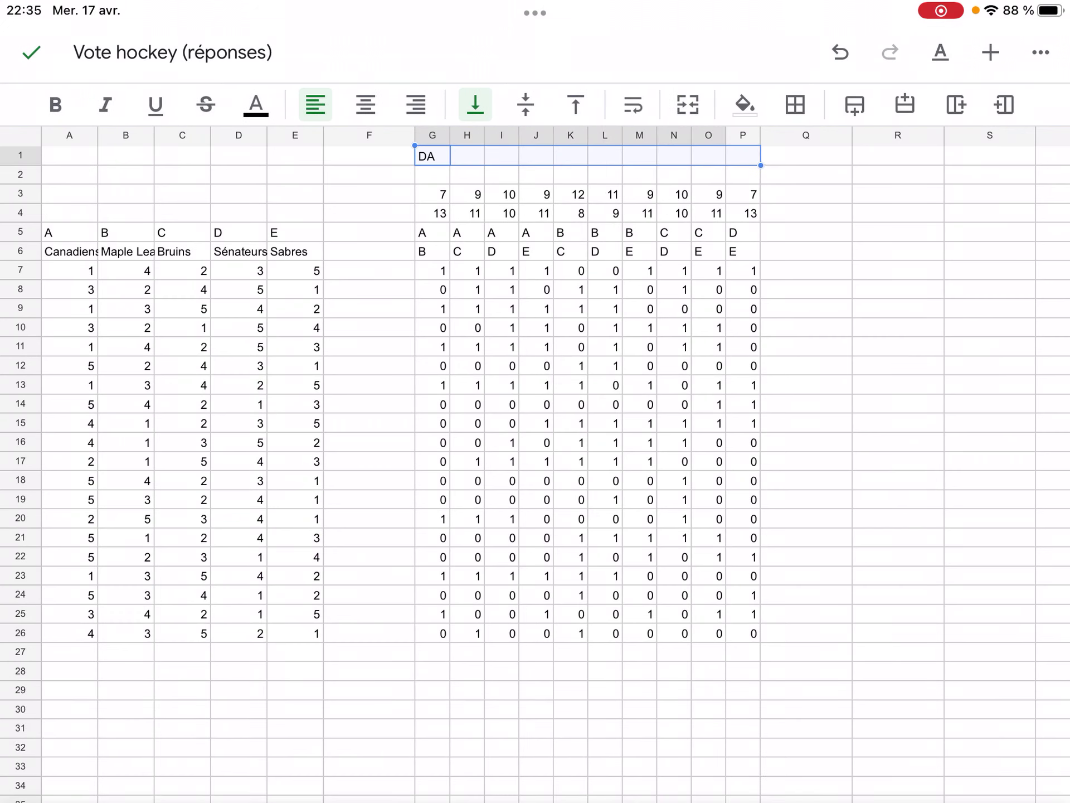
pyautogui.click(708, 156)
pyautogui.click(787, 112)
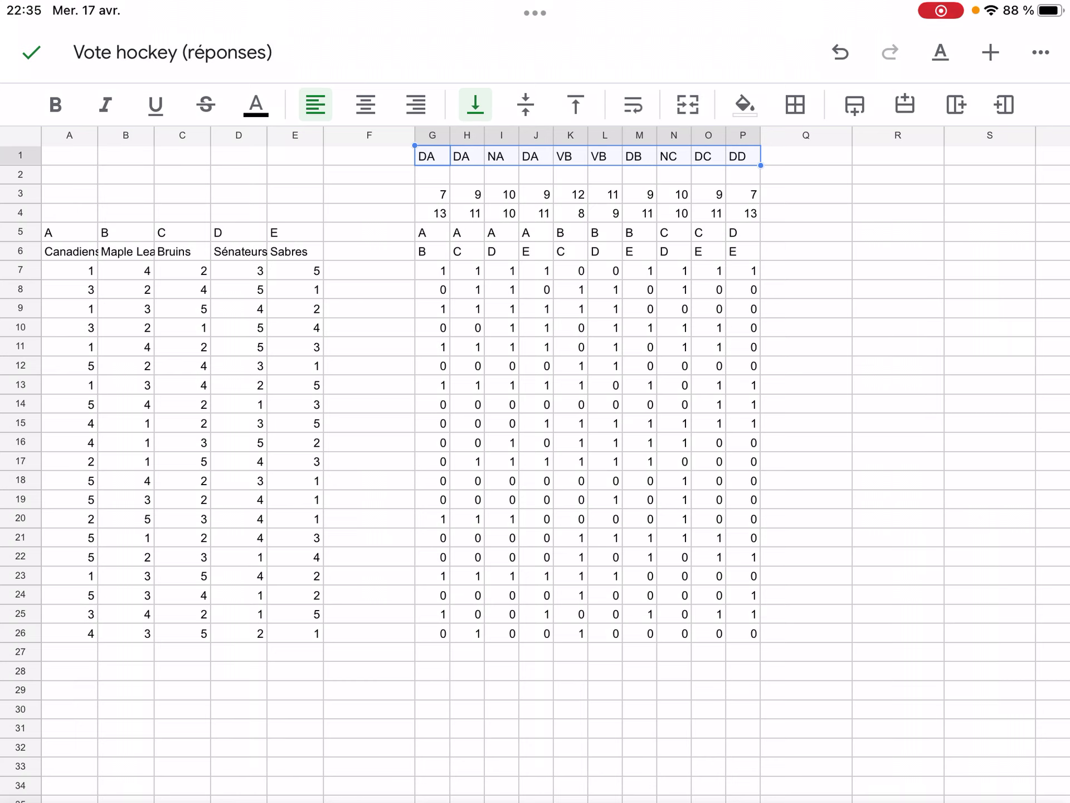
pyautogui.click(897, 327)
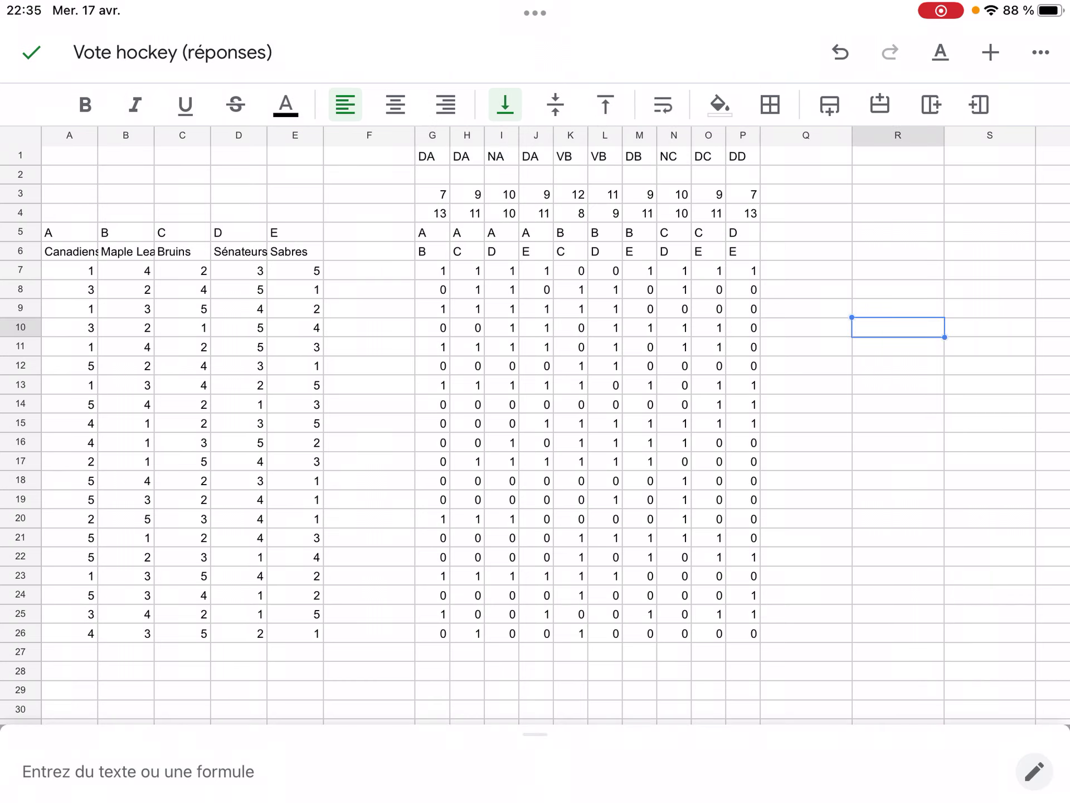
# Copy G1's formula text and paste it into G2.
pyautogui.click(432, 157)
pyautogui.click(1034, 772)
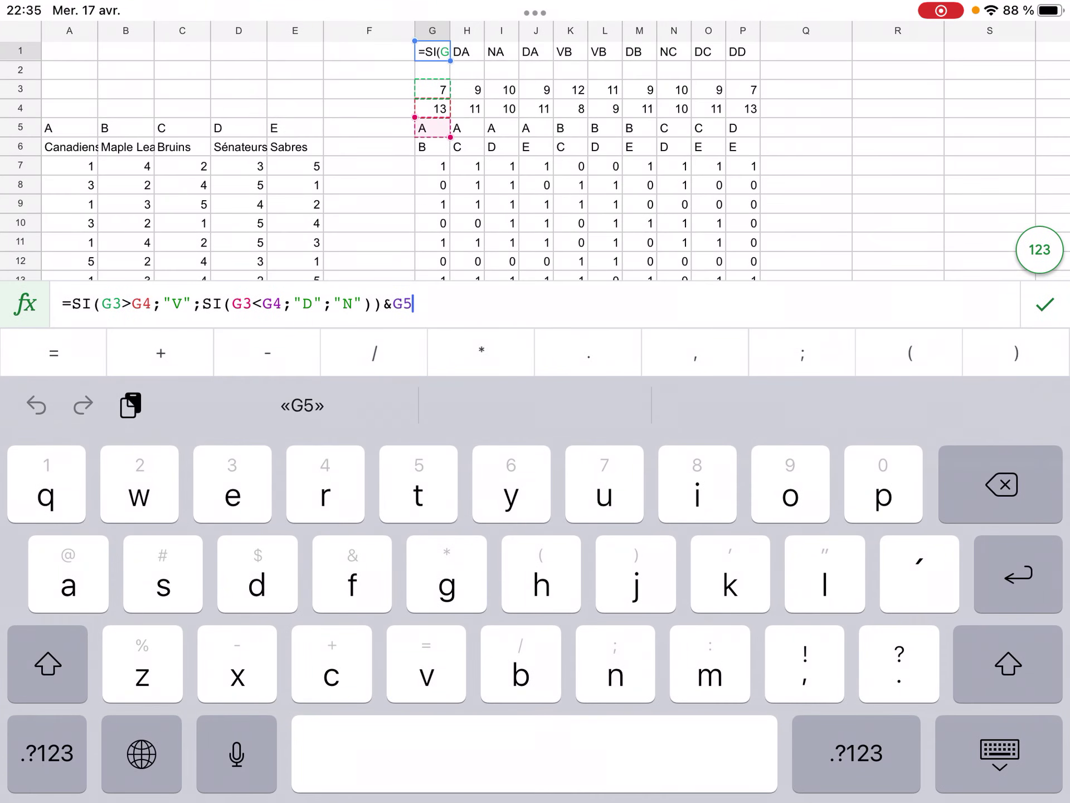
pyautogui.doubleClick(72, 303)
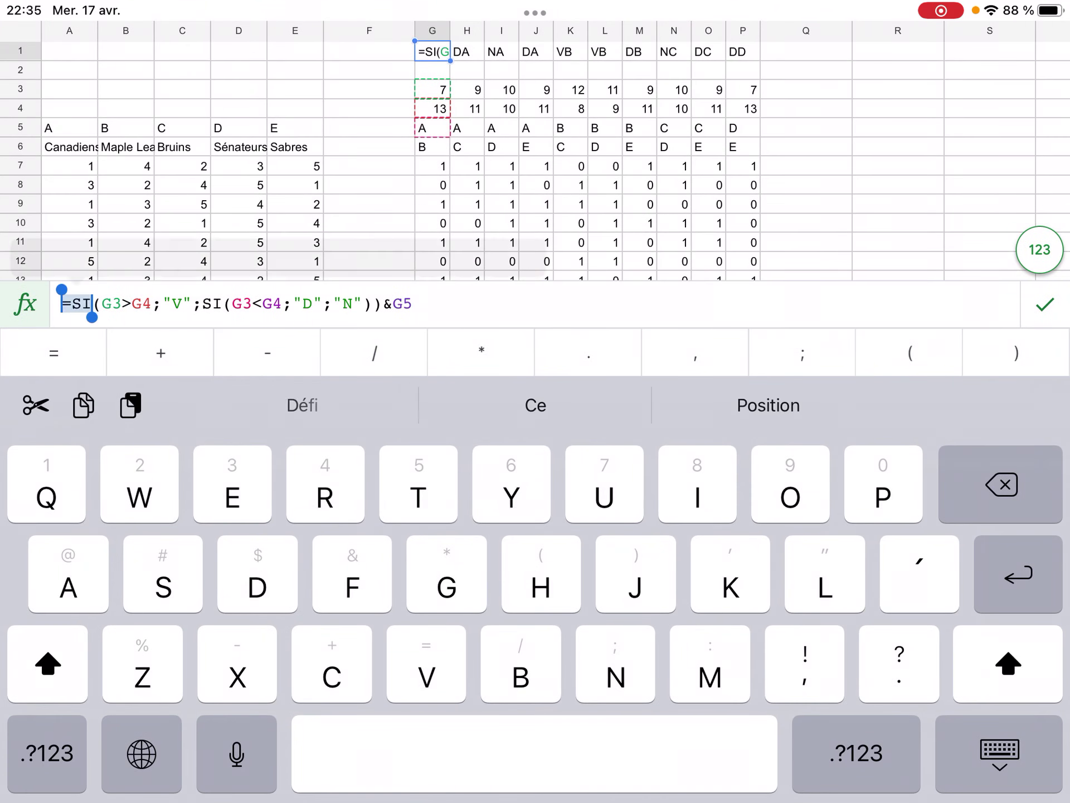
pyautogui.moveTo(84, 317); pyautogui.dragTo(413, 316)
pyautogui.click(137, 257)
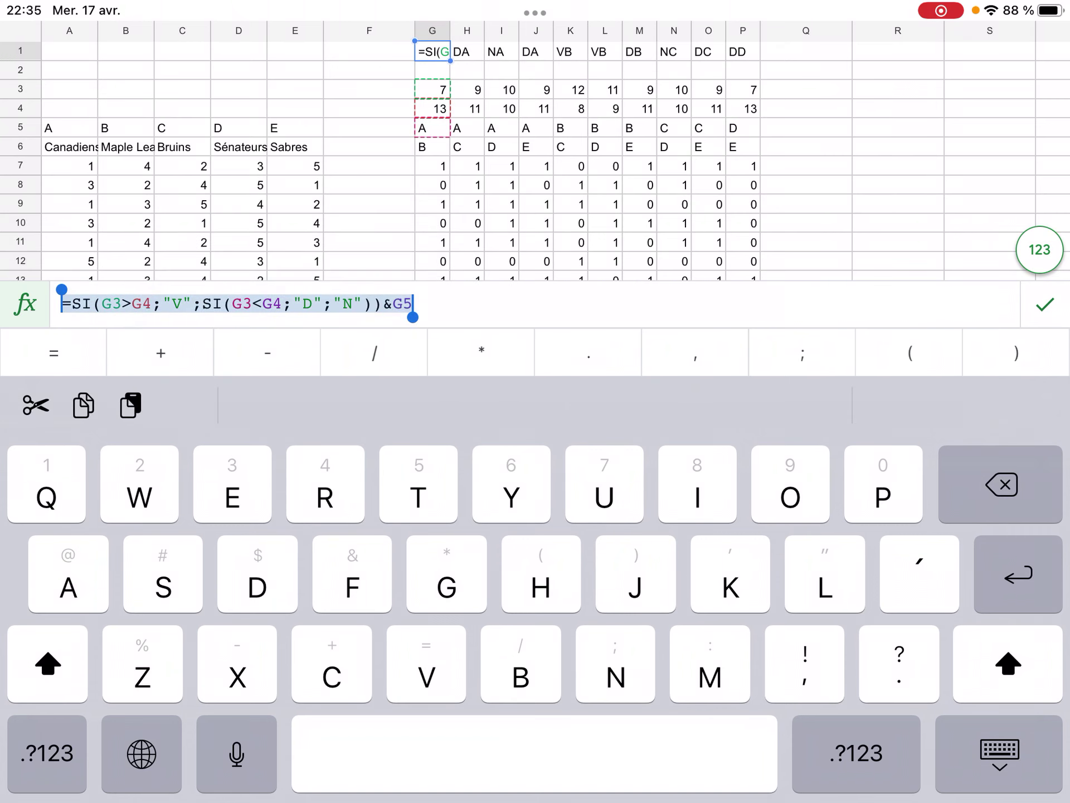
pyautogui.click(1045, 304)
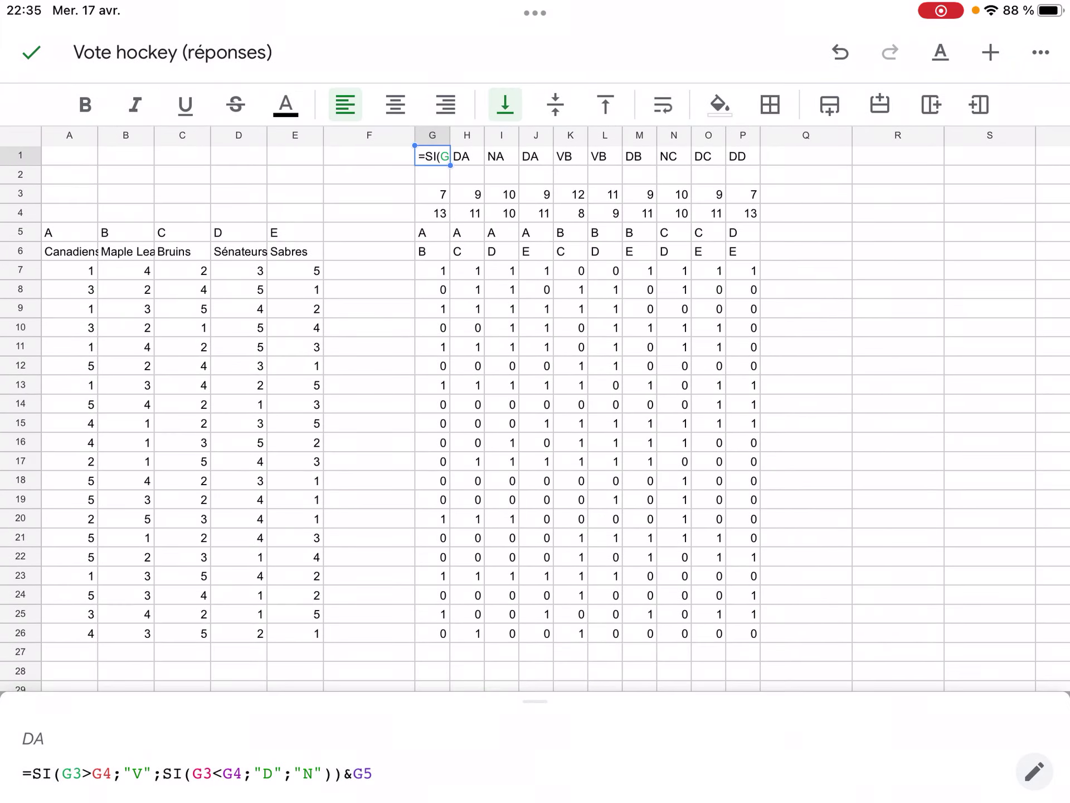
pyautogui.click(432, 175)
pyautogui.click(223, 737)
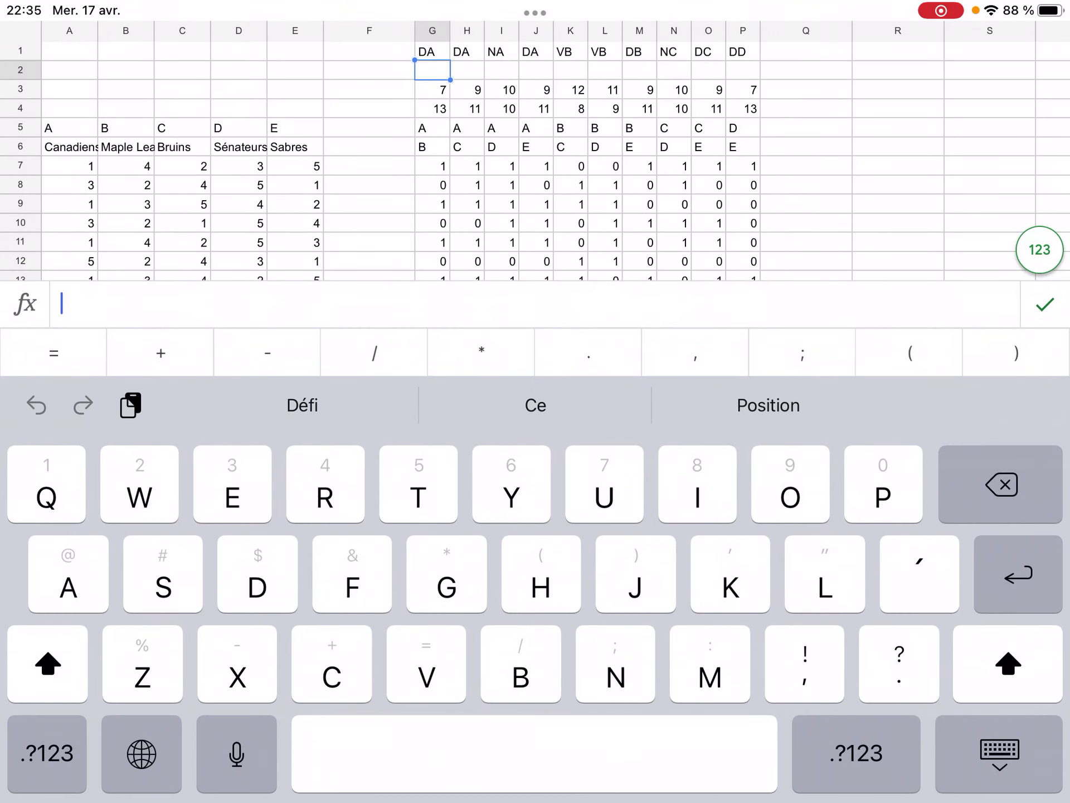
pyautogui.click(61, 304)
pyautogui.click(67, 254)
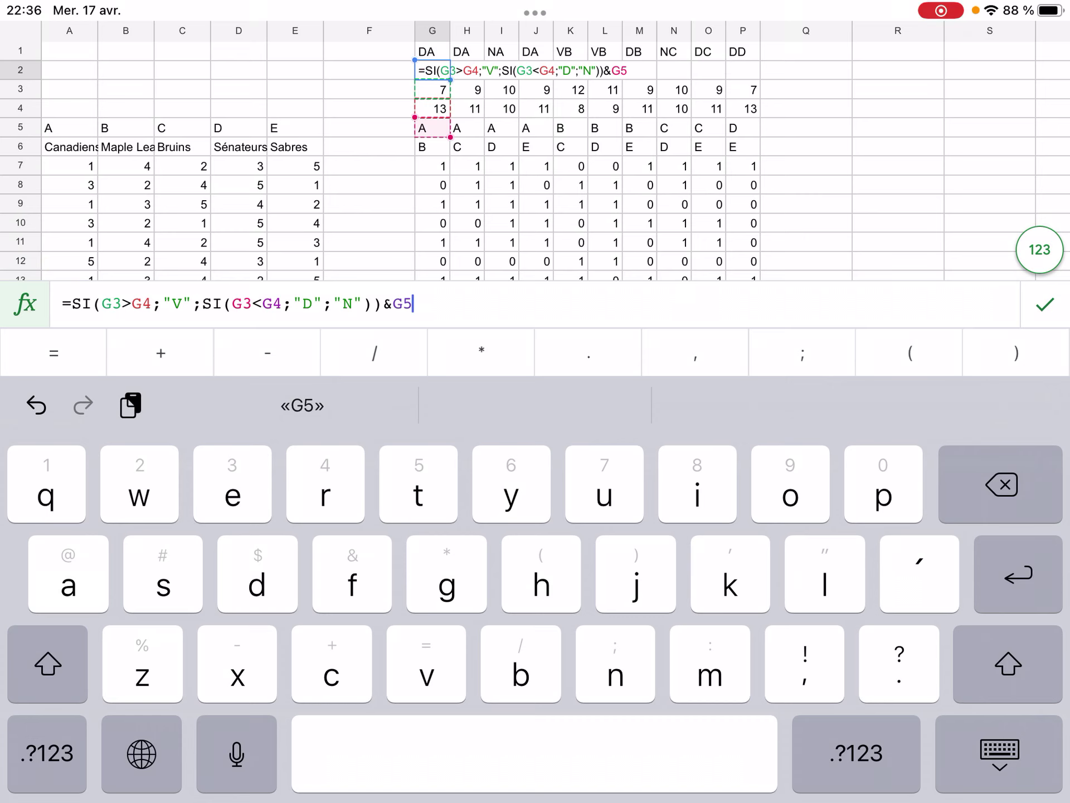
# Swap the > and < comparisons and replace G5 with G6, so G2 shows VB.
pyautogui.click(139, 304)
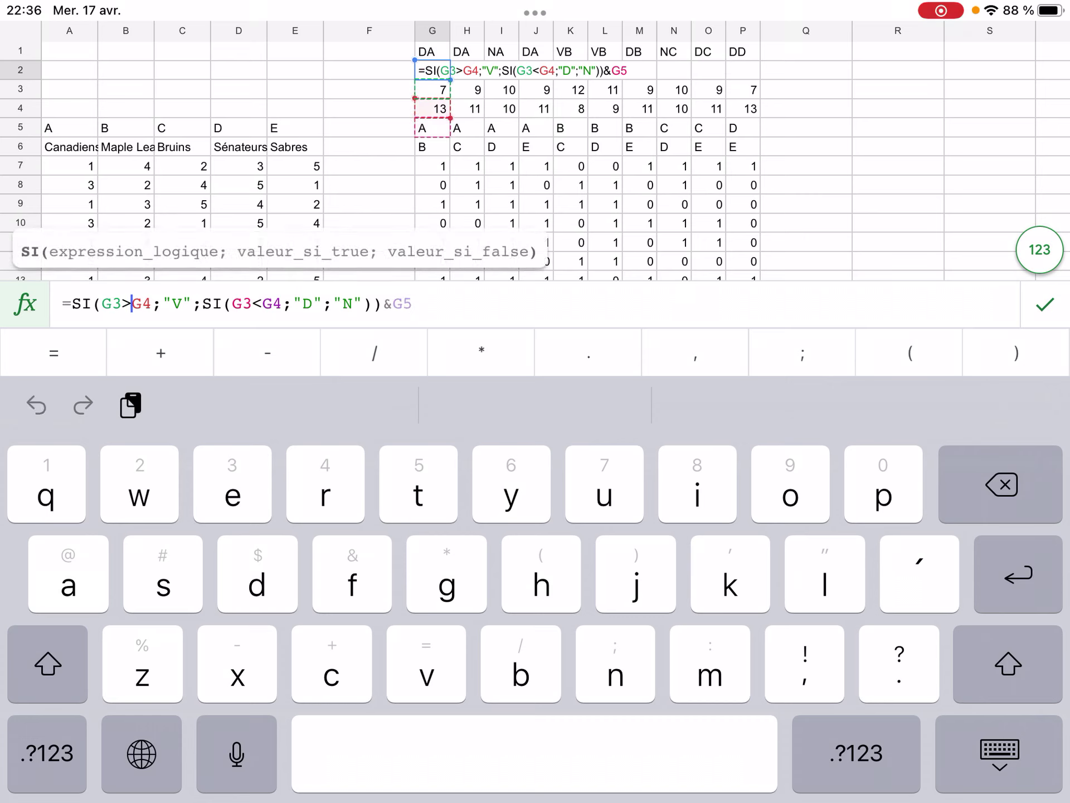
pyautogui.press('BackSpace')
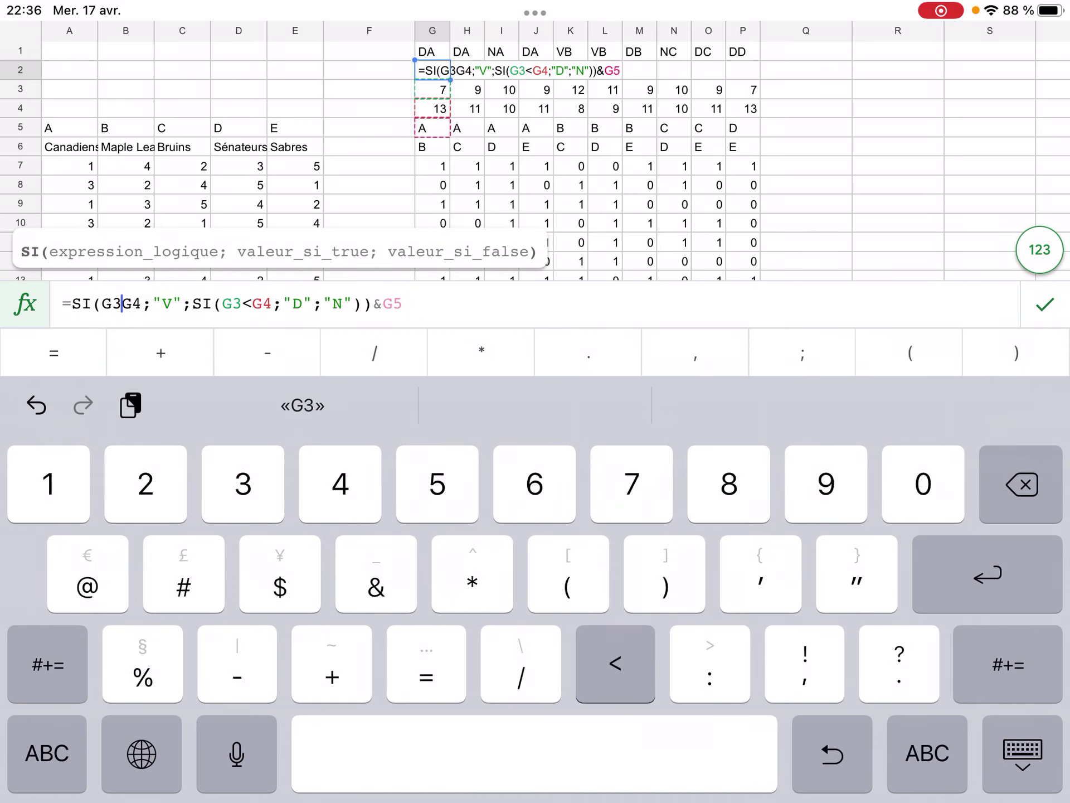
pyautogui.write('<')
pyautogui.click(262, 304)
pyautogui.press('BackSpace')
pyautogui.write('>')
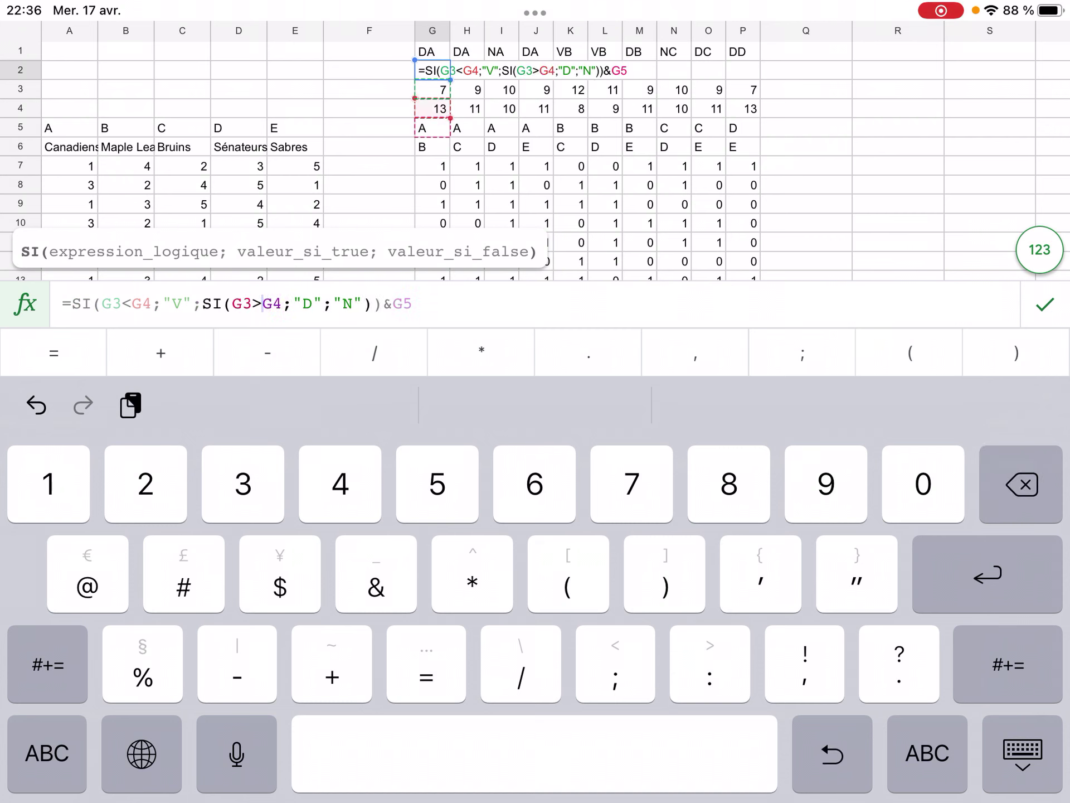
pyautogui.click(413, 304)
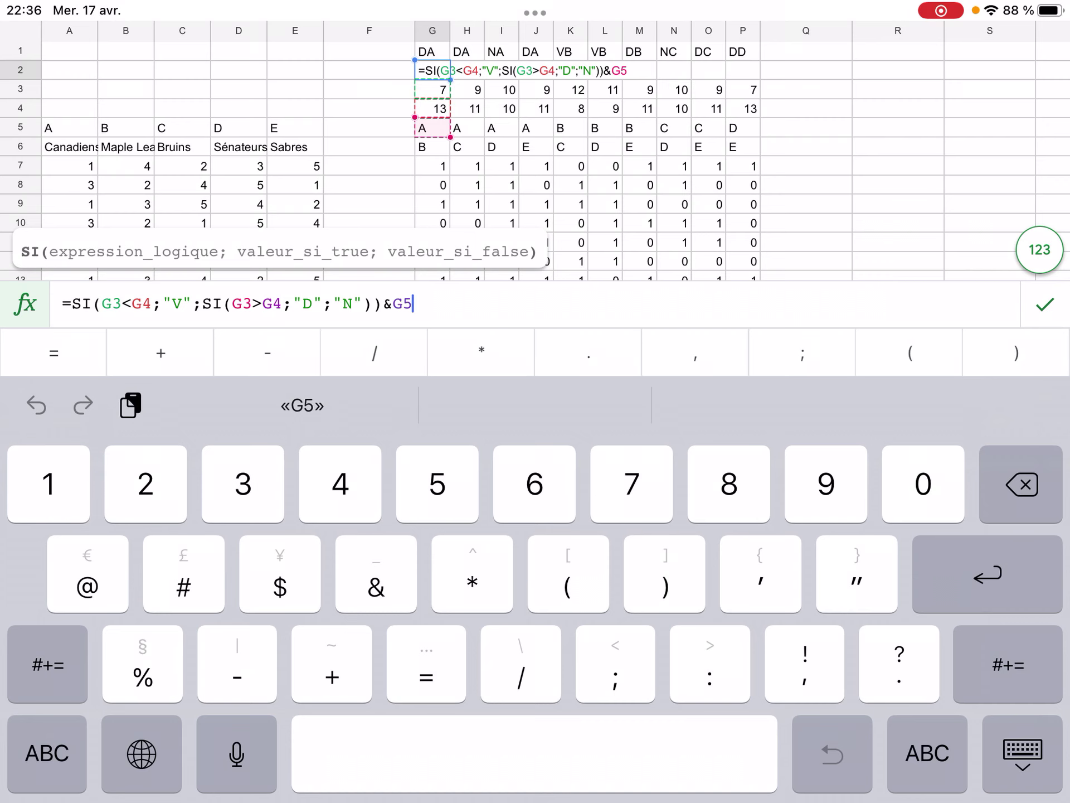
pyautogui.press('BackSpace')
pyautogui.press('BackSpace')
pyautogui.click(432, 146)
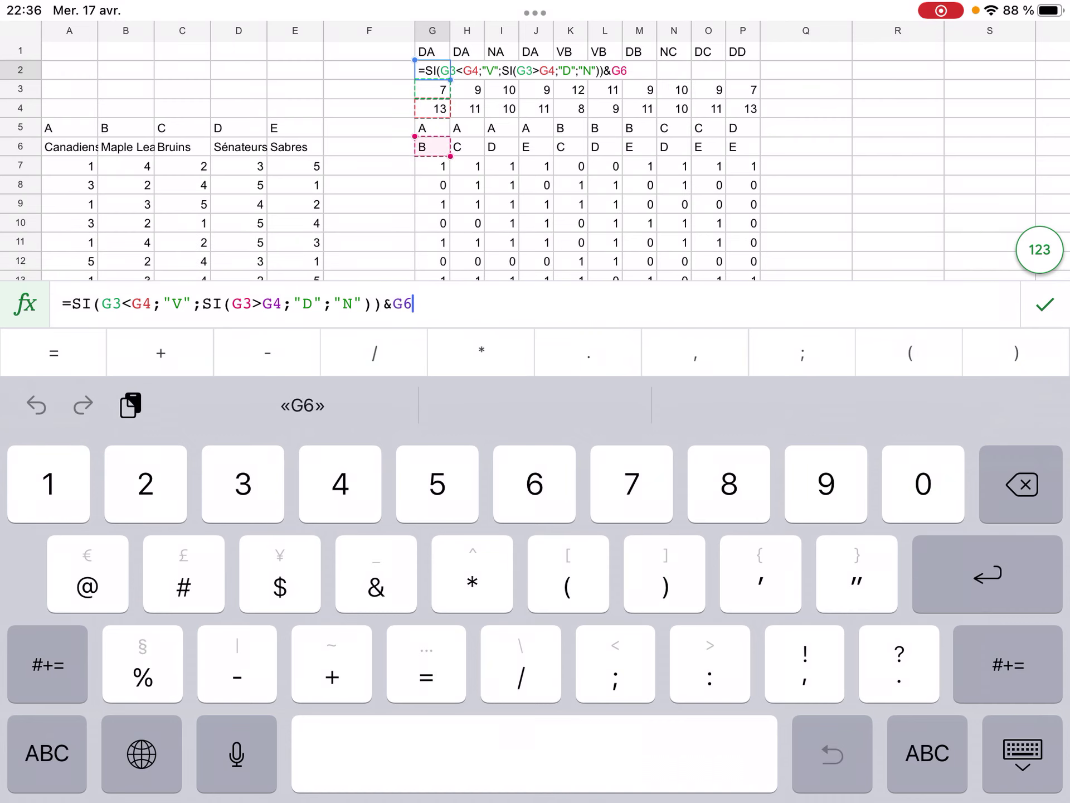
pyautogui.press('Return')
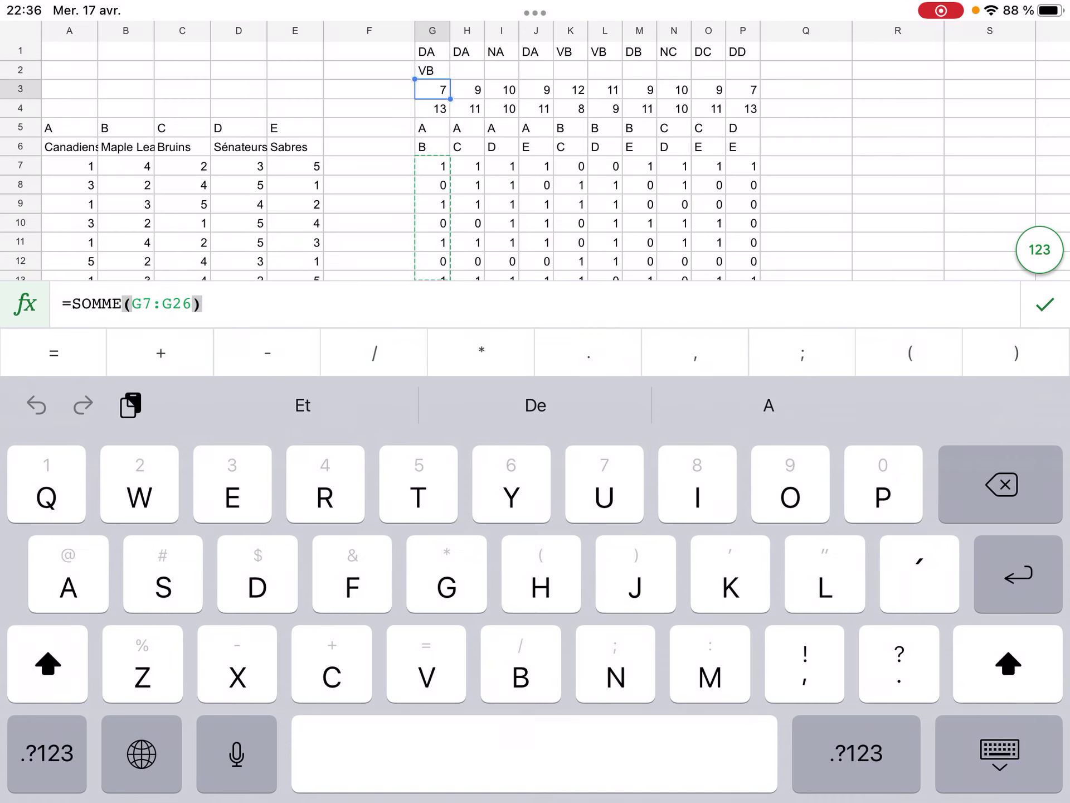
# Autofill G2 across G2:P2, giving VB, VC, ND, VE, DC, DD, VE, ND, VE, VE.
pyautogui.click(1044, 304)
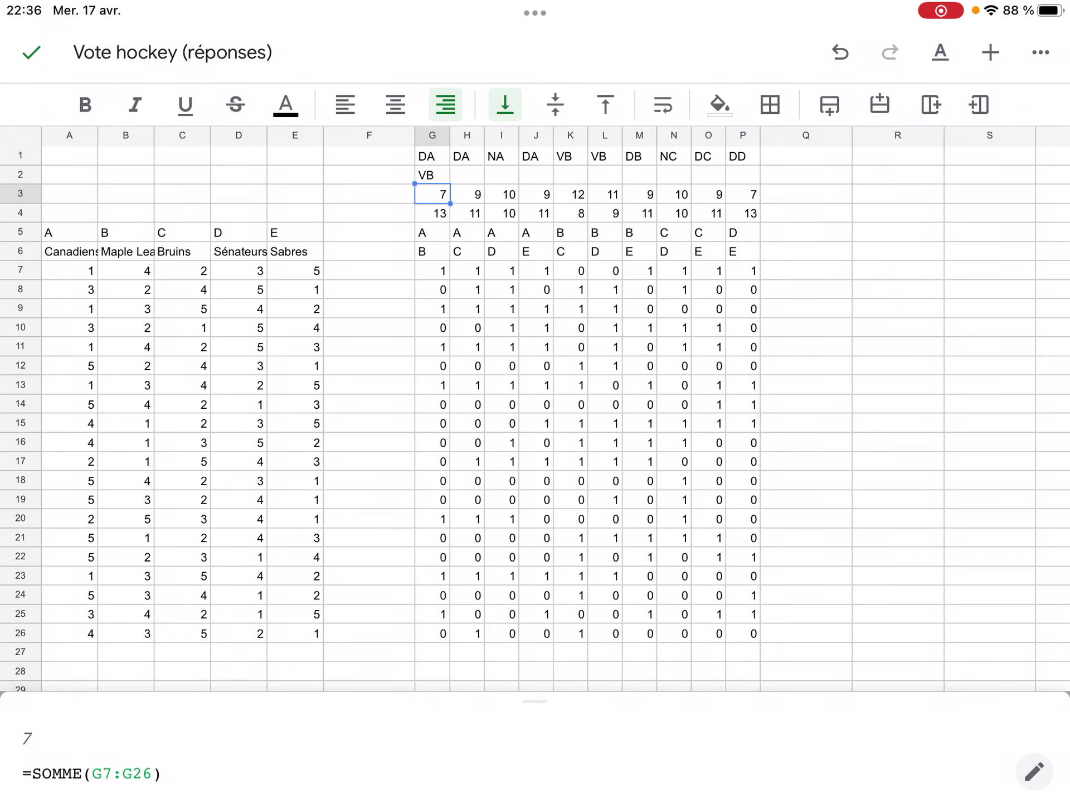
pyautogui.click(432, 175)
pyautogui.moveTo(451, 184); pyautogui.dragTo(761, 184)
pyautogui.click(640, 175)
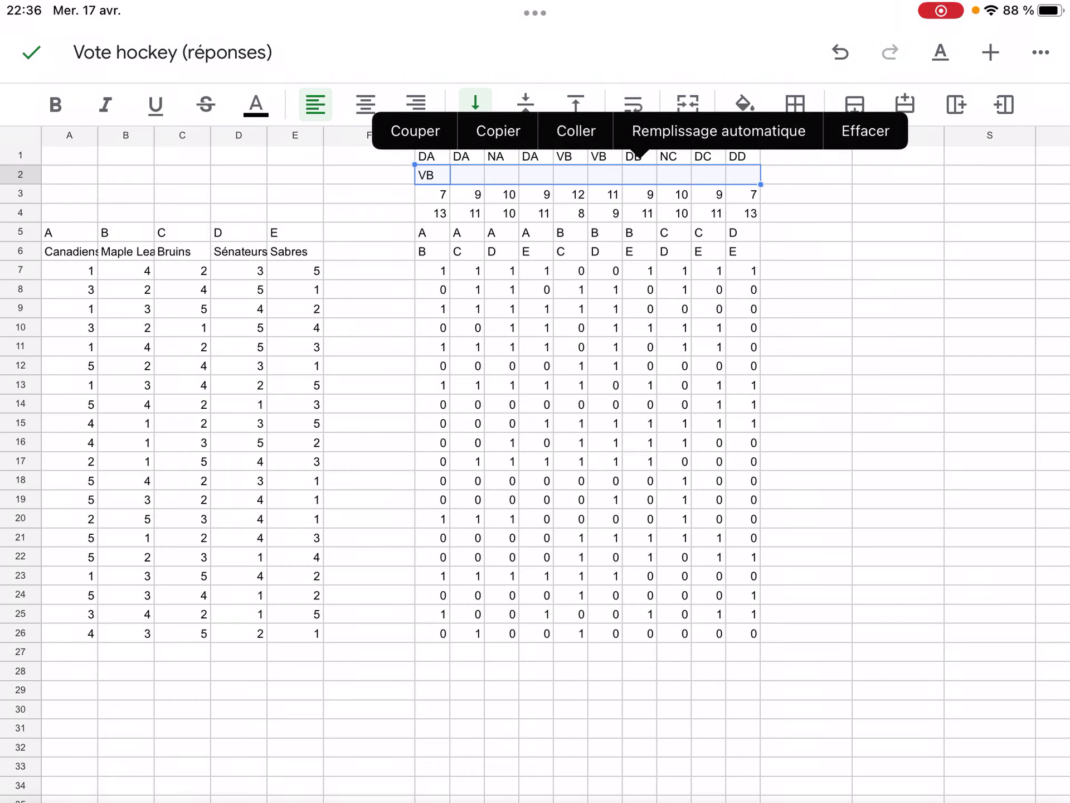
pyautogui.click(718, 131)
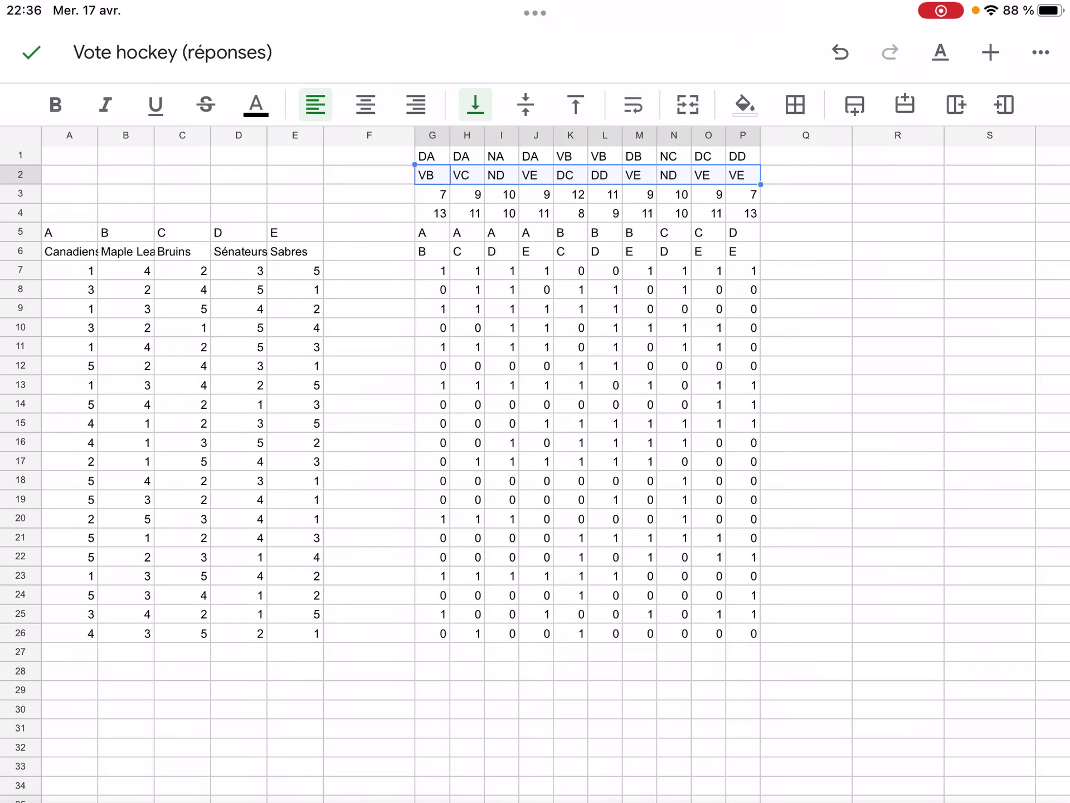
# Enter the summary headers V, D and N in T1, U1 and V1.
pyautogui.scroll(-3, 535, 463)
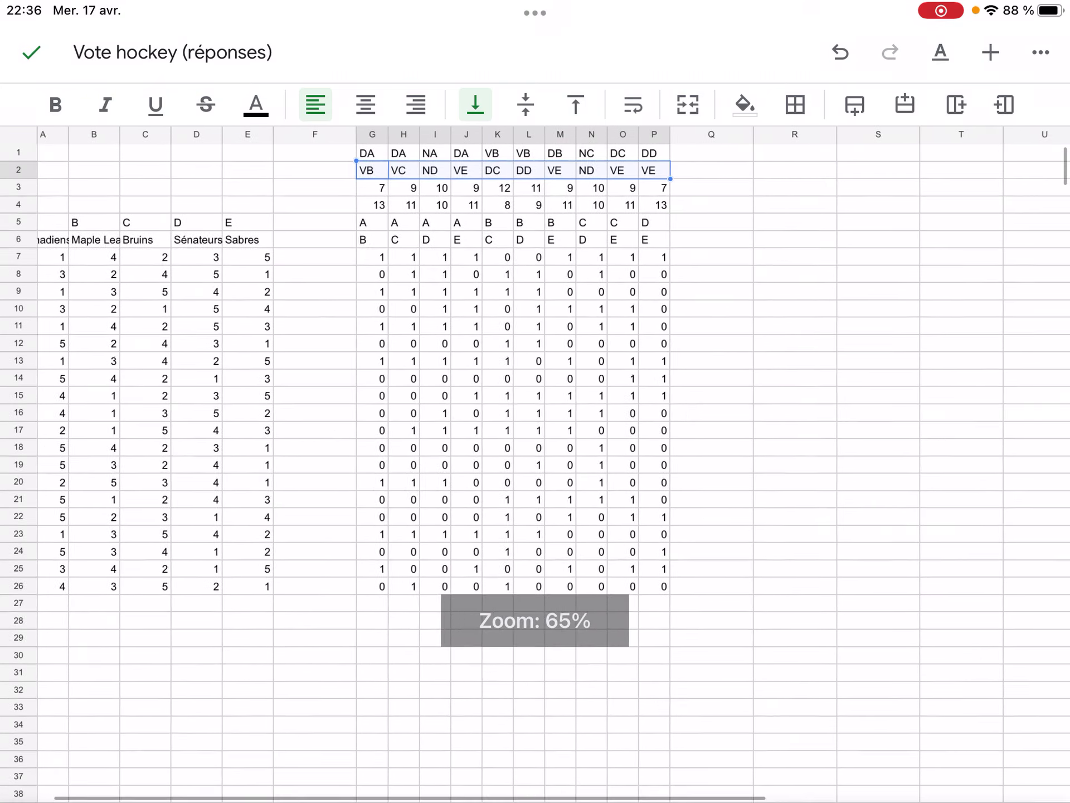
pyautogui.hscroll(5, 535, 462)
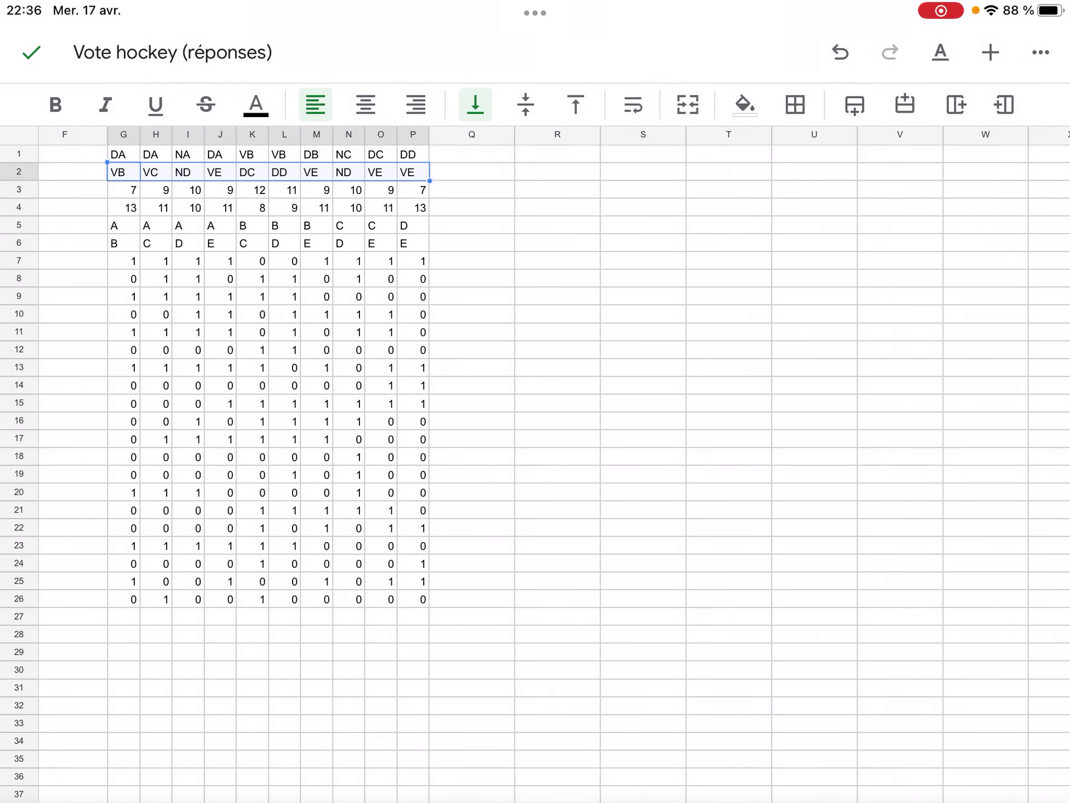
pyautogui.click(644, 134)
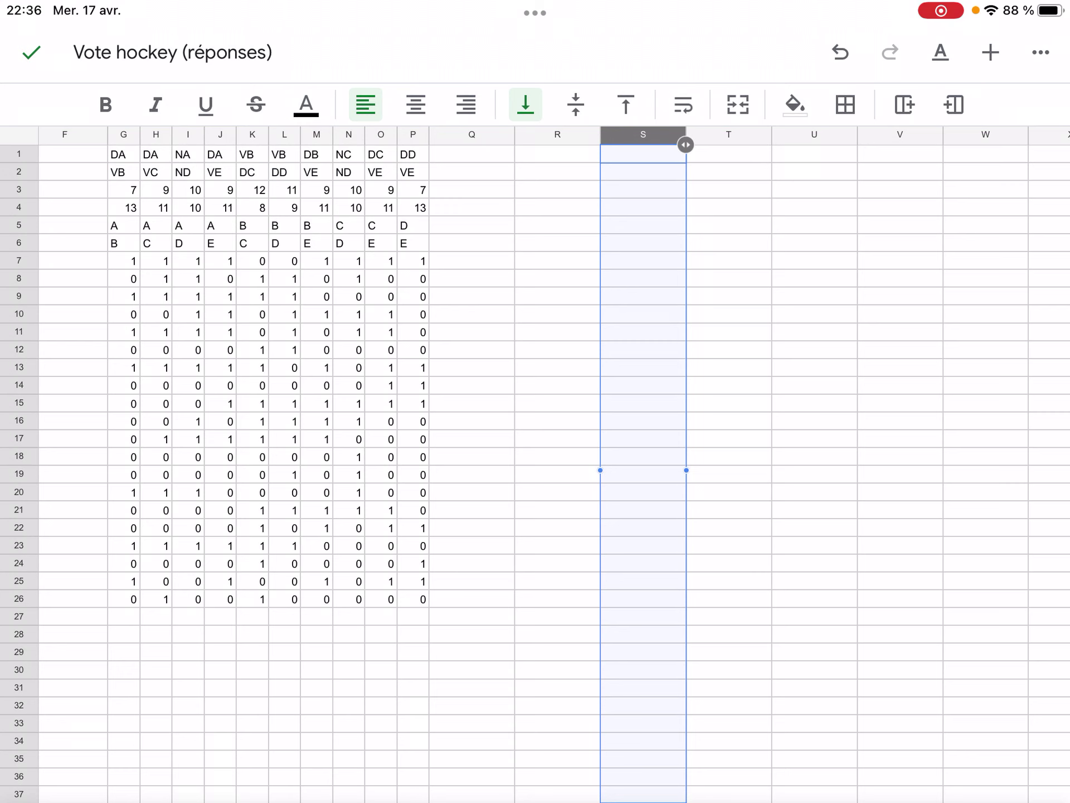
pyautogui.click(729, 154)
pyautogui.click(138, 771)
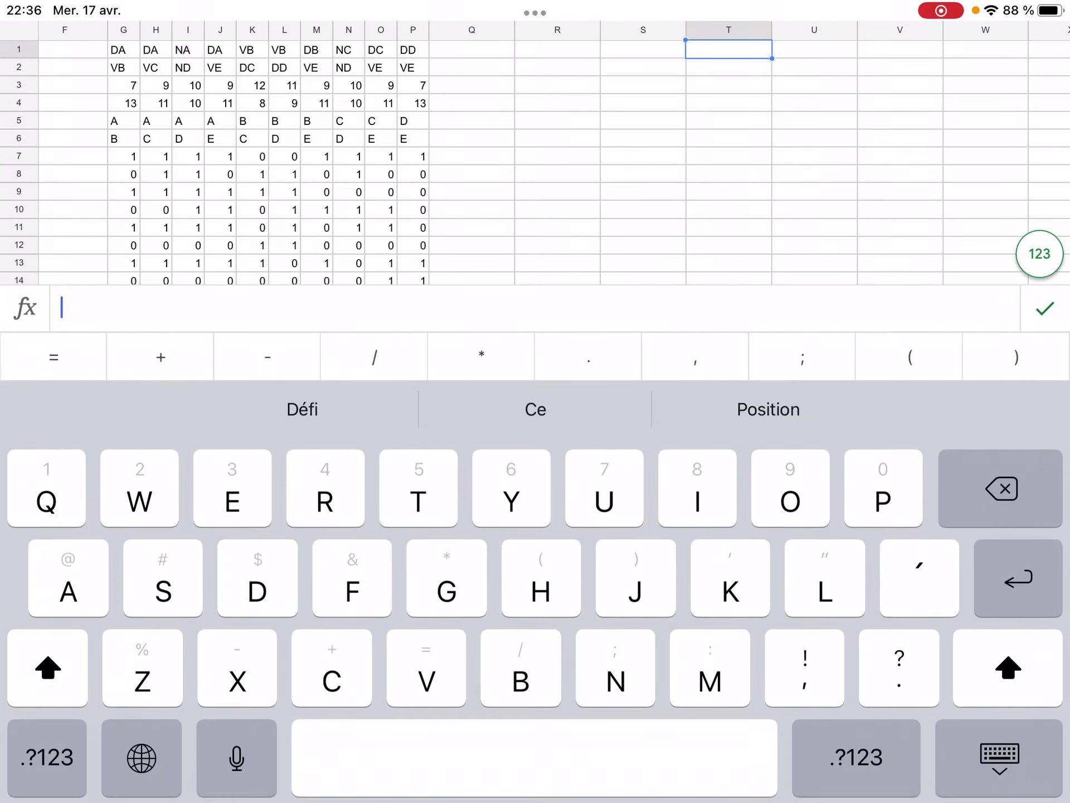
pyautogui.write('V')
pyautogui.press('Return')
pyautogui.write('D')
pyautogui.press('Return')
pyautogui.write('N')
pyautogui.press('Return')
# List teams A, B, C, D and E down S2:S6, fixing the misplaced D.
pyautogui.write('A')
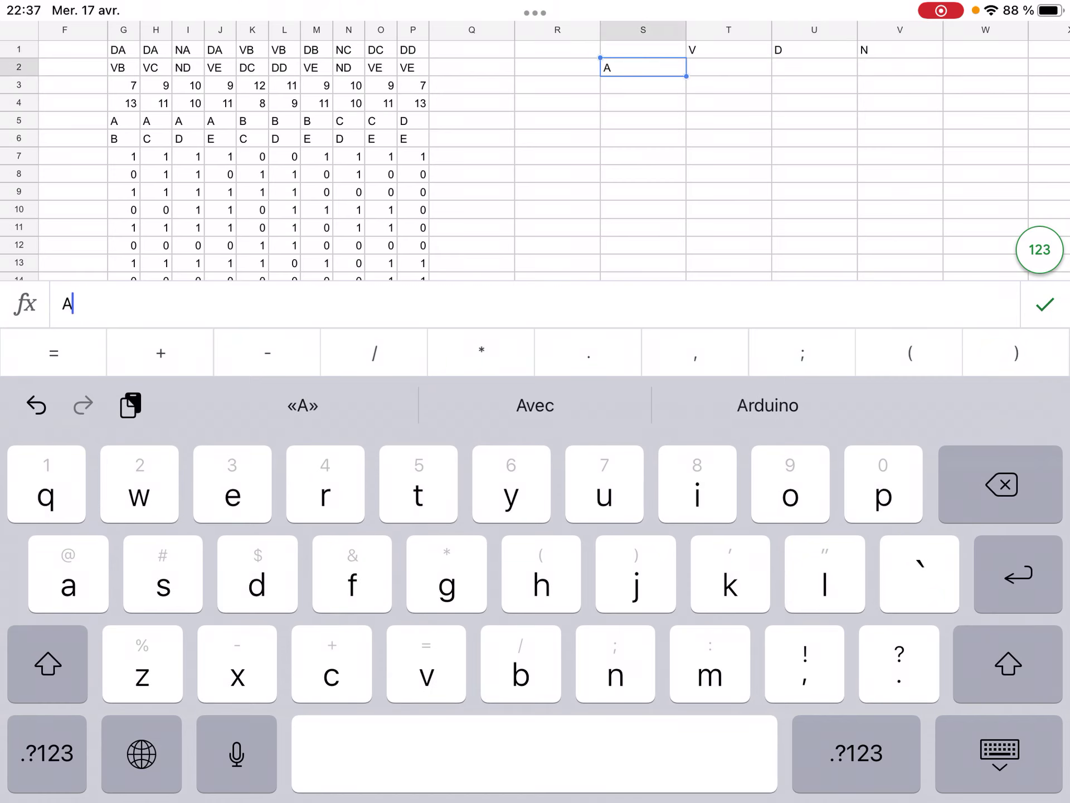
pyautogui.press('Return')
pyautogui.write('B')
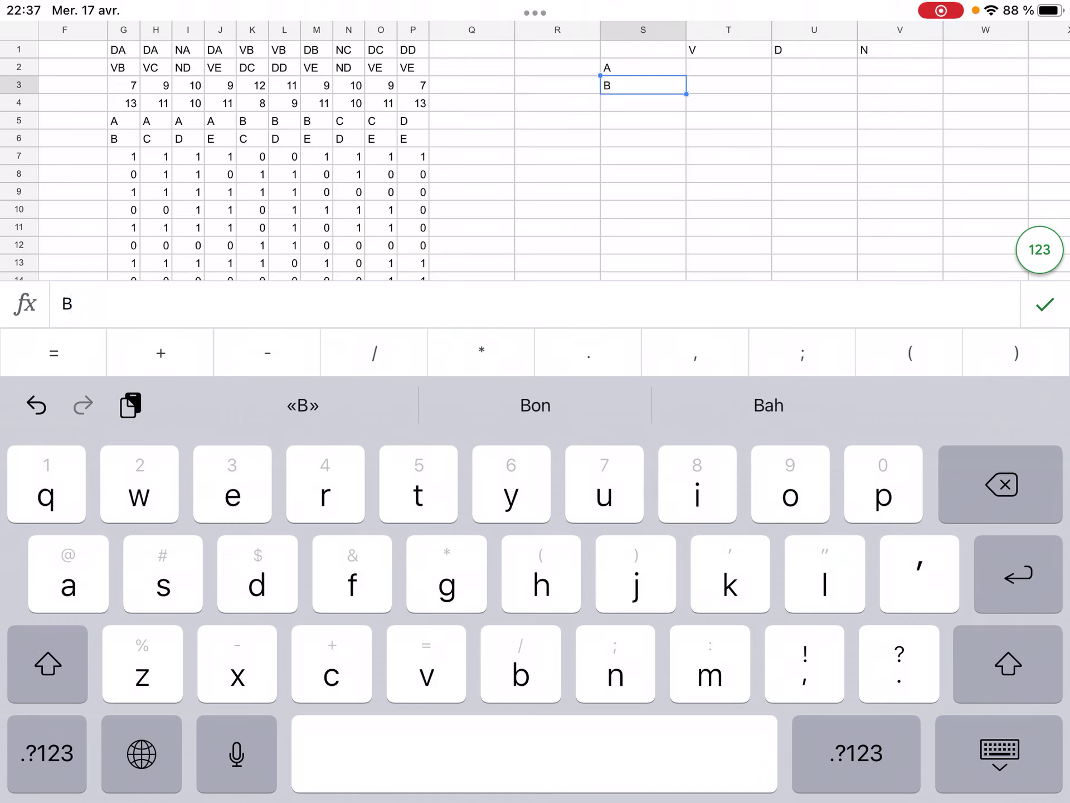
pyautogui.press('Return')
pyautogui.write('C')
pyautogui.press('Return')
pyautogui.press('Return')
pyautogui.write('D')
pyautogui.click(643, 120)
pyautogui.write('D')
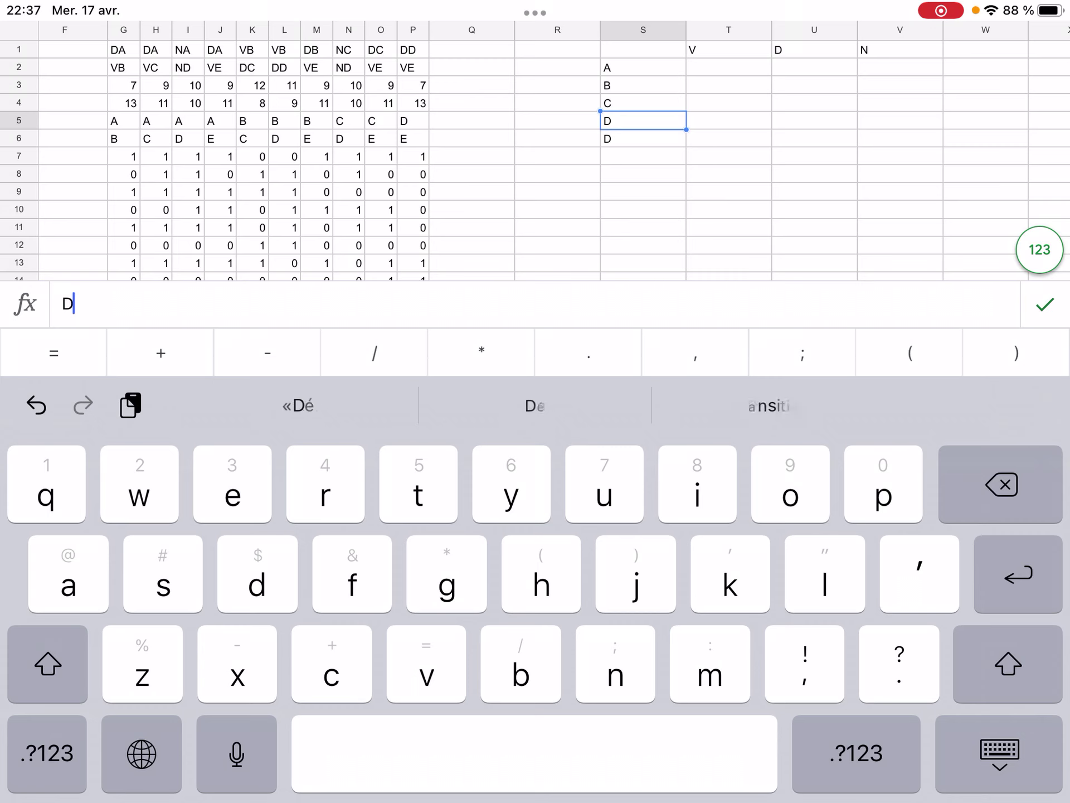
pyautogui.press('Return')
pyautogui.press('BackSpace')
pyautogui.write('E')
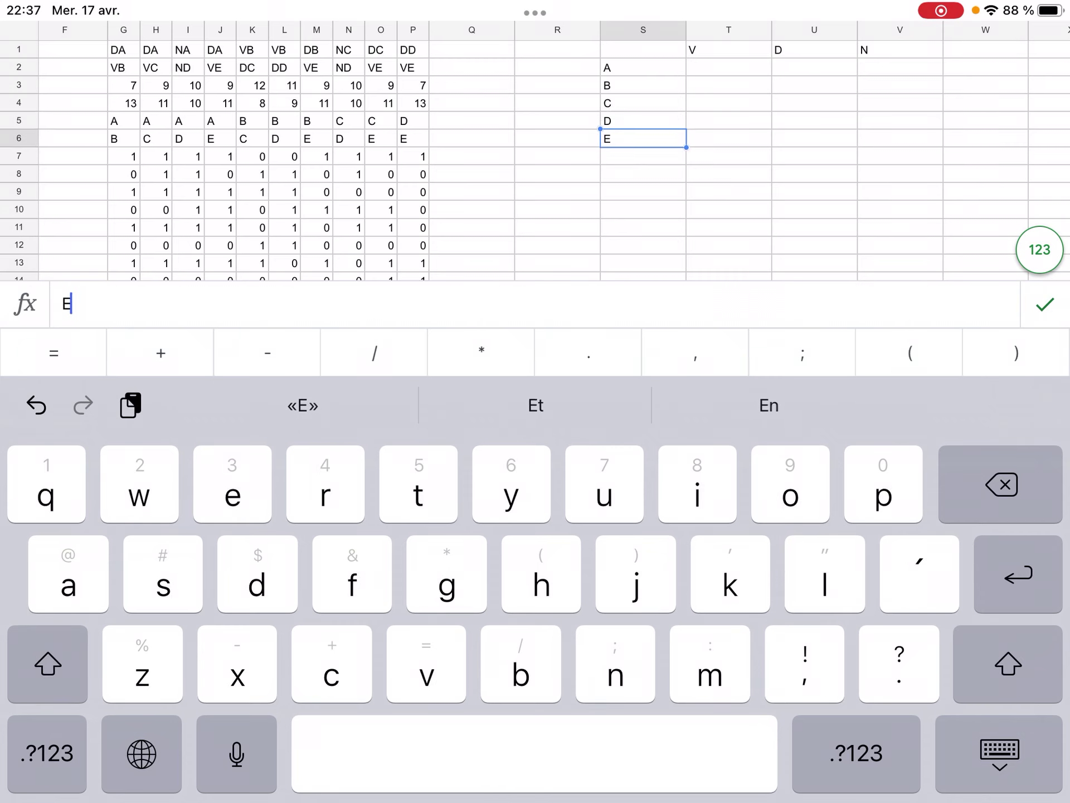
pyautogui.click(558, 67)
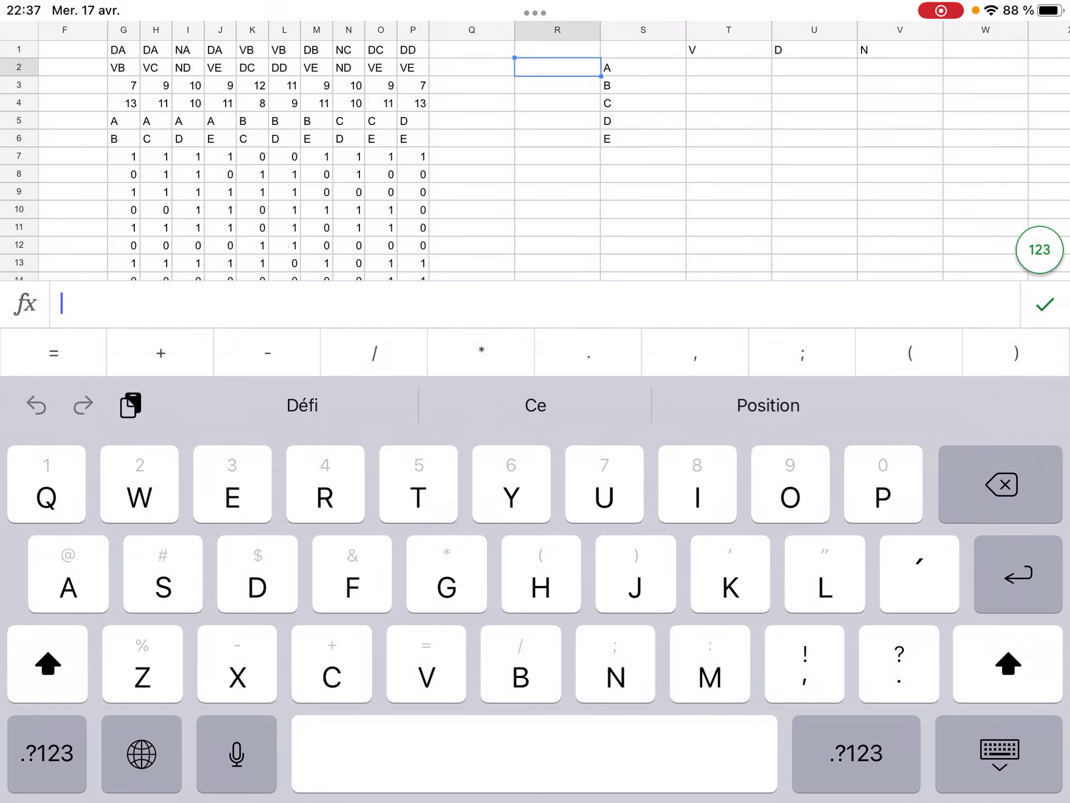
pyautogui.click(1000, 754)
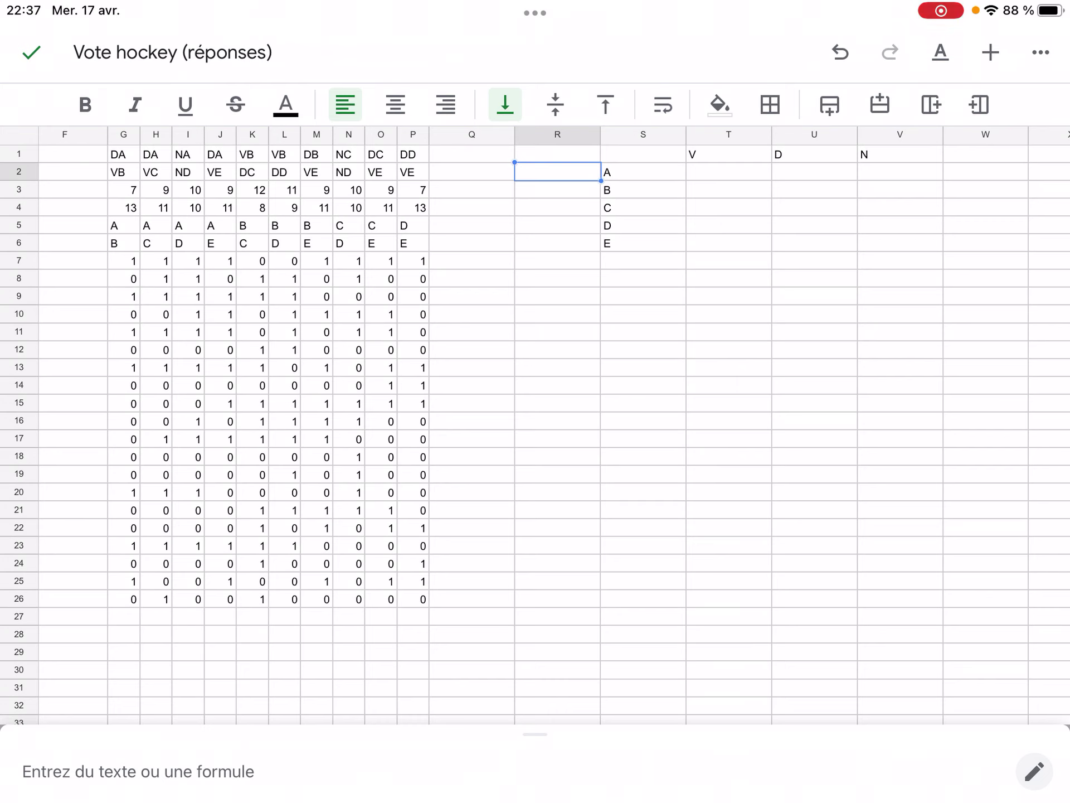
pyautogui.click(729, 172)
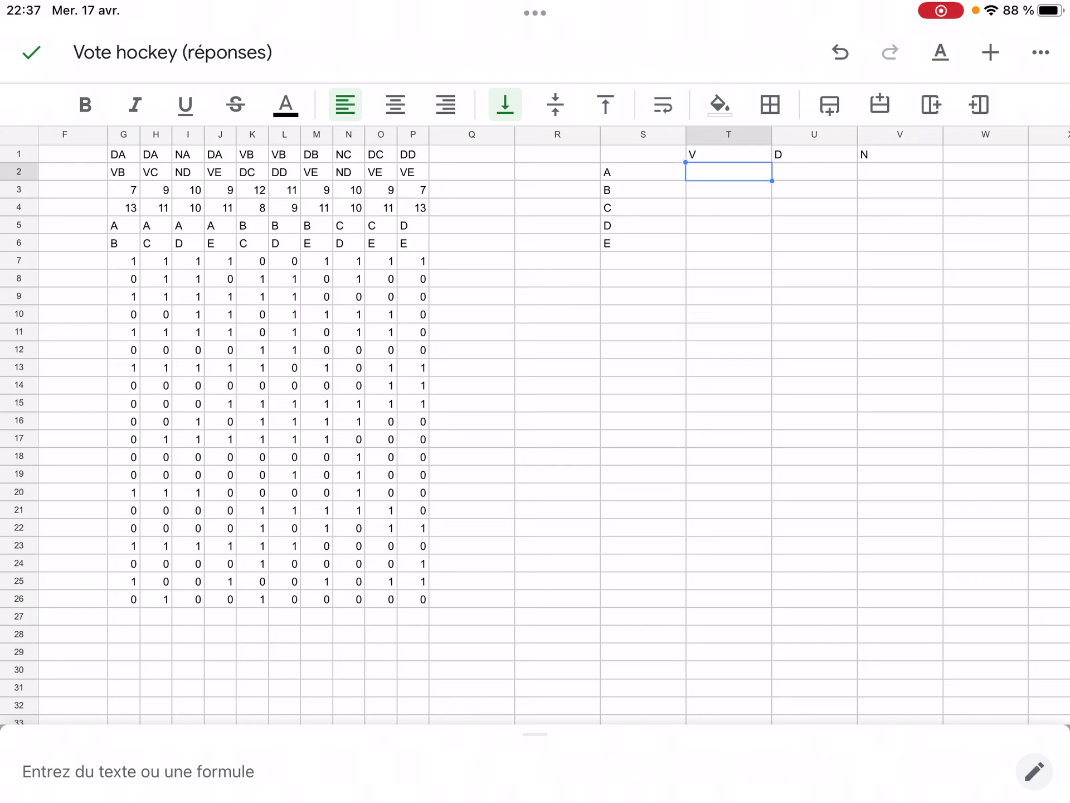
pyautogui.click(729, 171)
pyautogui.click(138, 771)
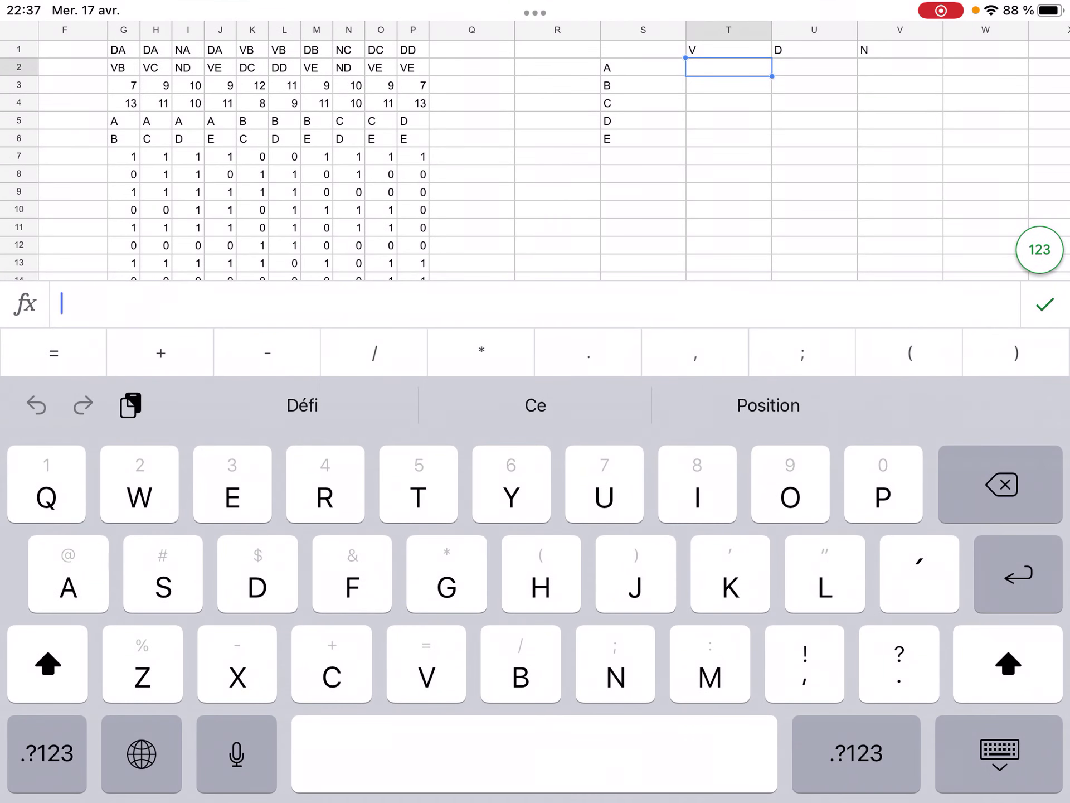
# Enter =NB.SI(G1:P2;CONCAT(T1;S2)) in T2 to count team A's wins, currently 0.
pyautogui.write('=')
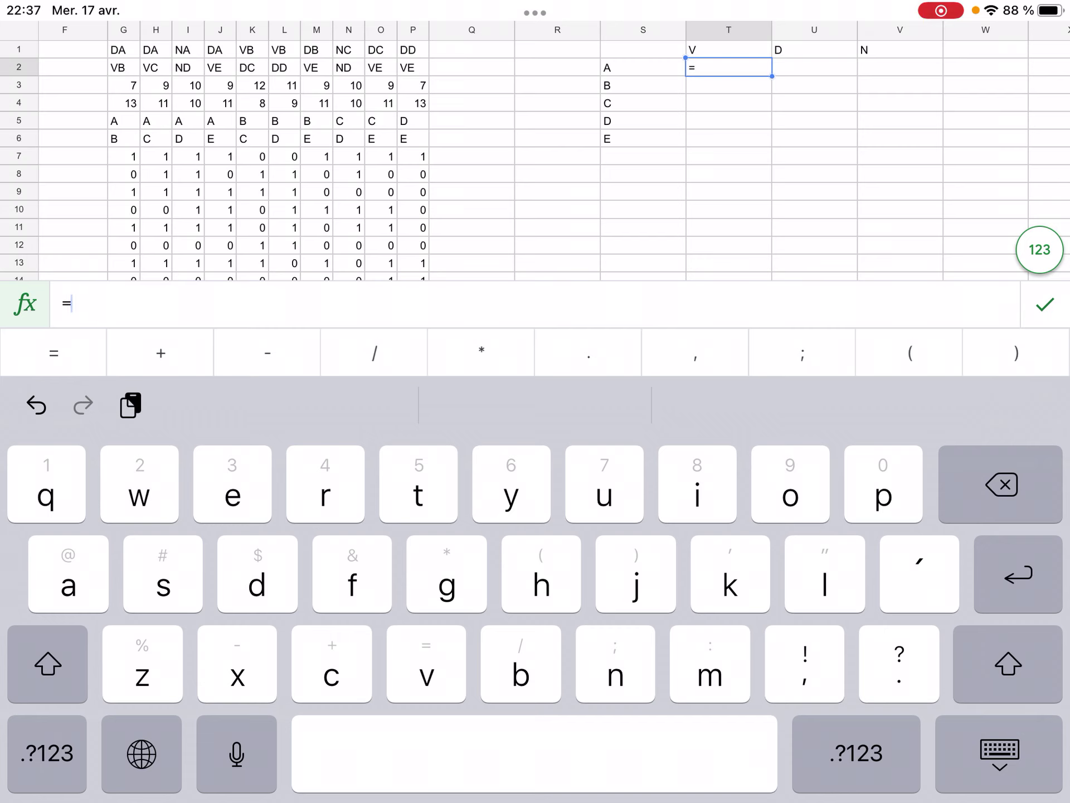
pyautogui.write('nb')
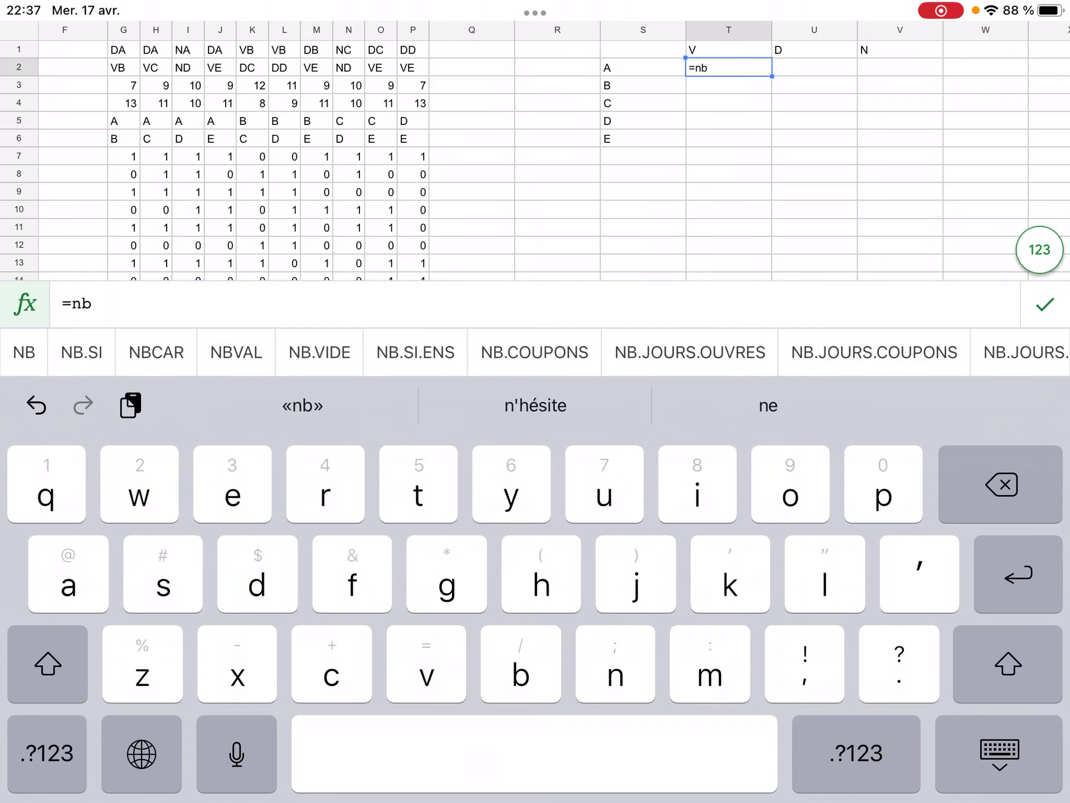
pyautogui.click(81, 352)
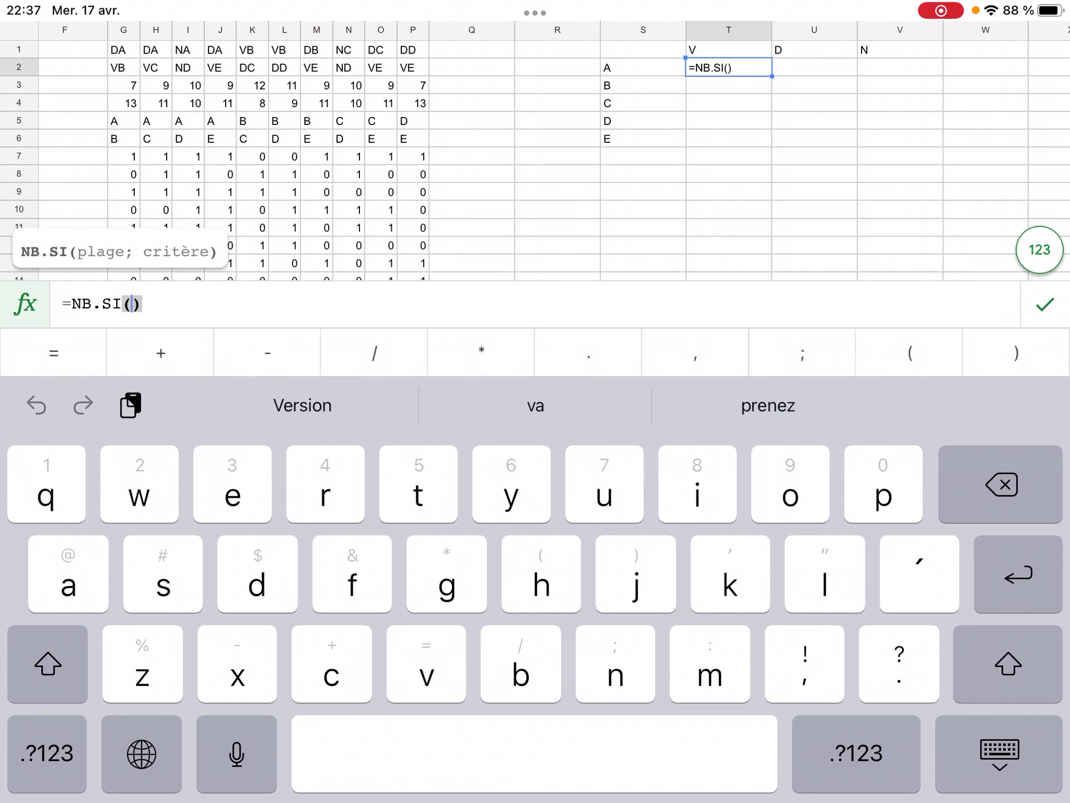
pyautogui.click(123, 50)
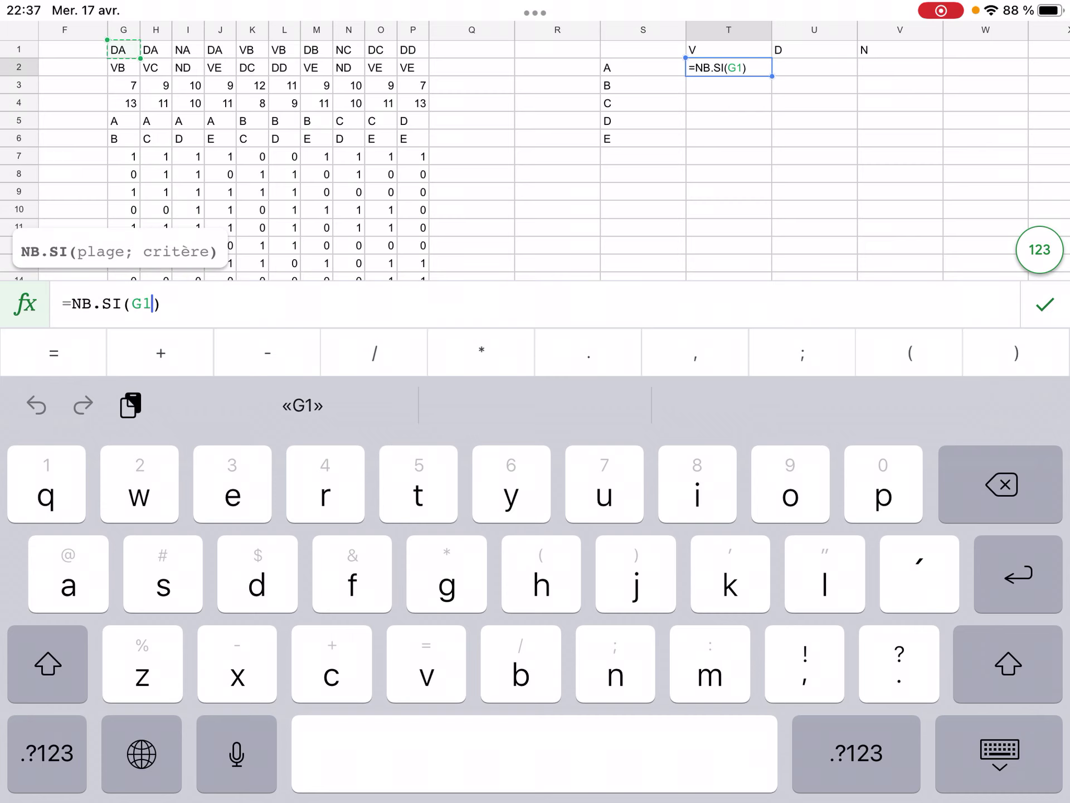
pyautogui.moveTo(141, 58); pyautogui.dragTo(413, 68)
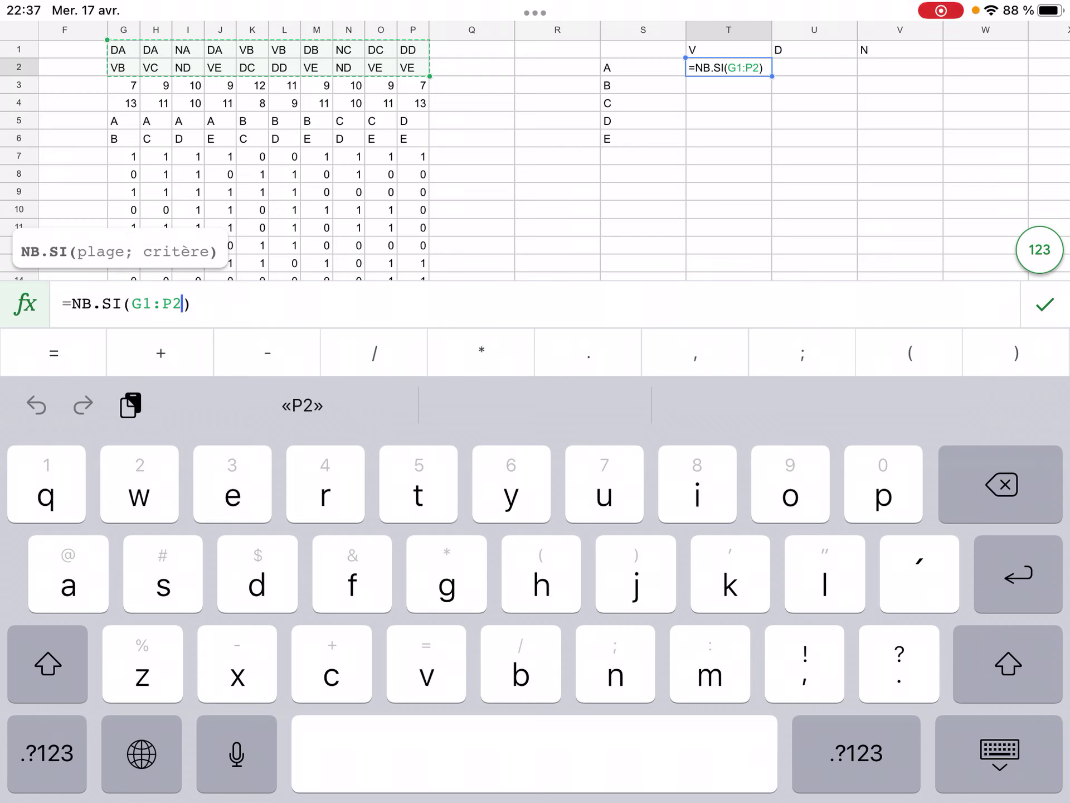
pyautogui.write(';')
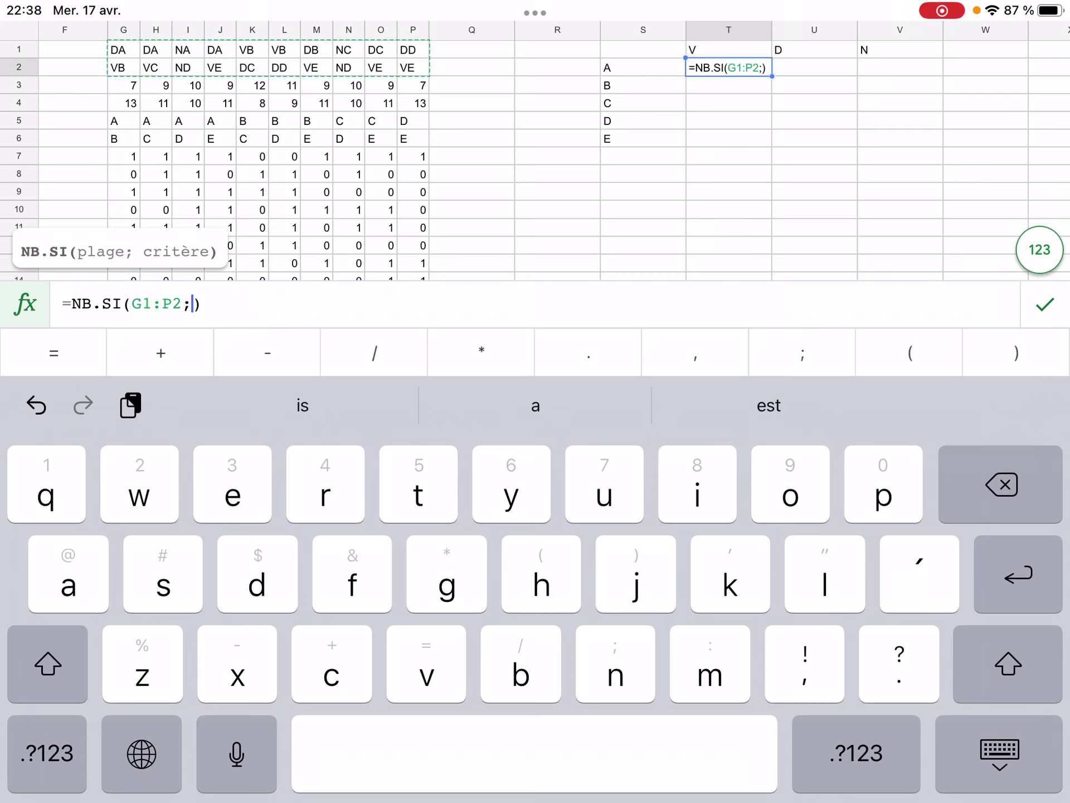
pyautogui.write('con')
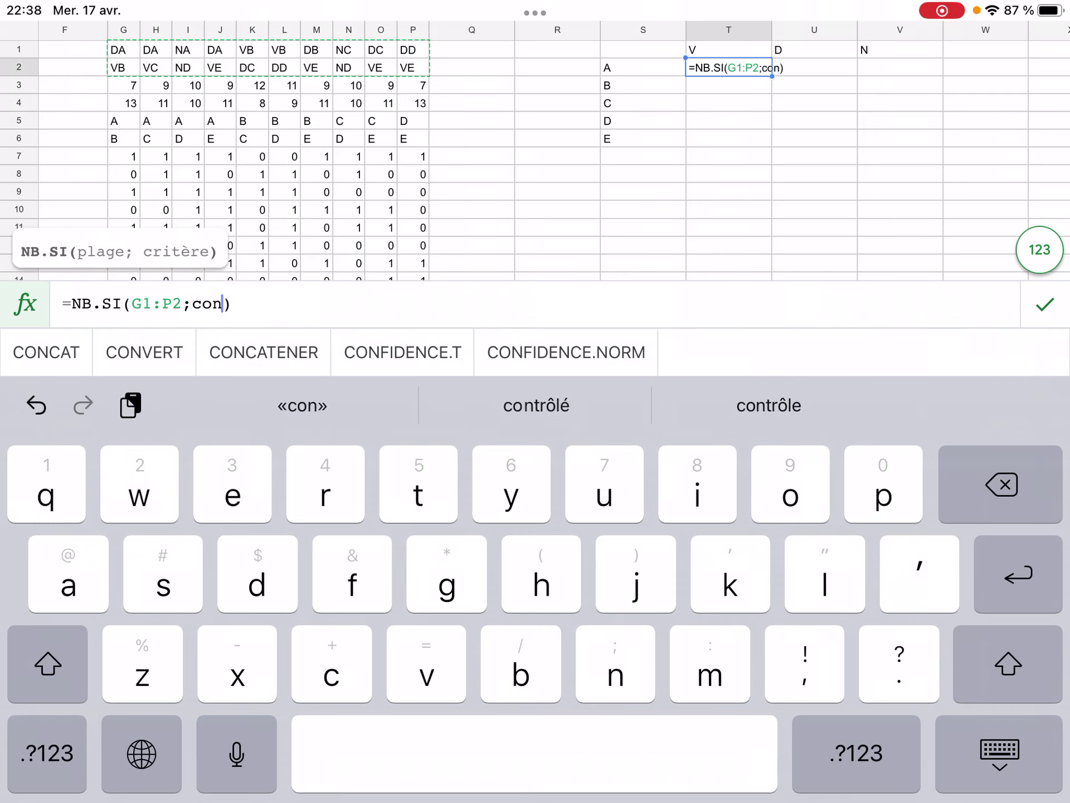
pyautogui.click(47, 352)
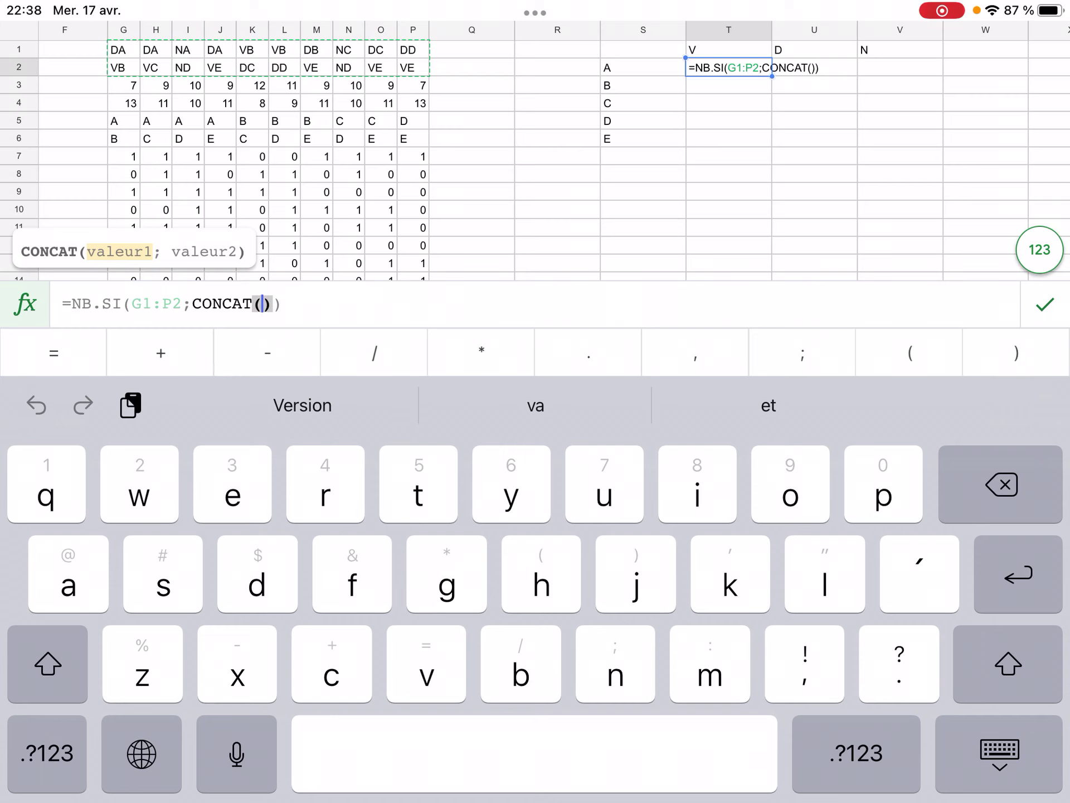
pyautogui.click(729, 49)
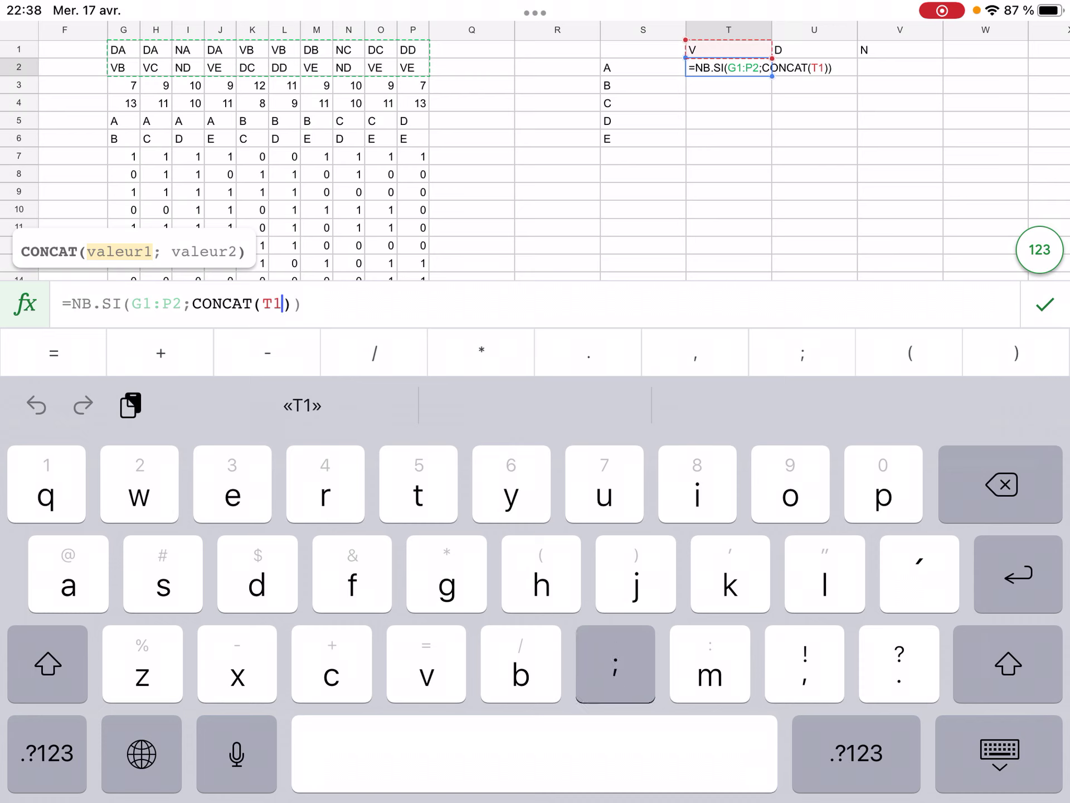
pyautogui.write(';')
pyautogui.click(643, 67)
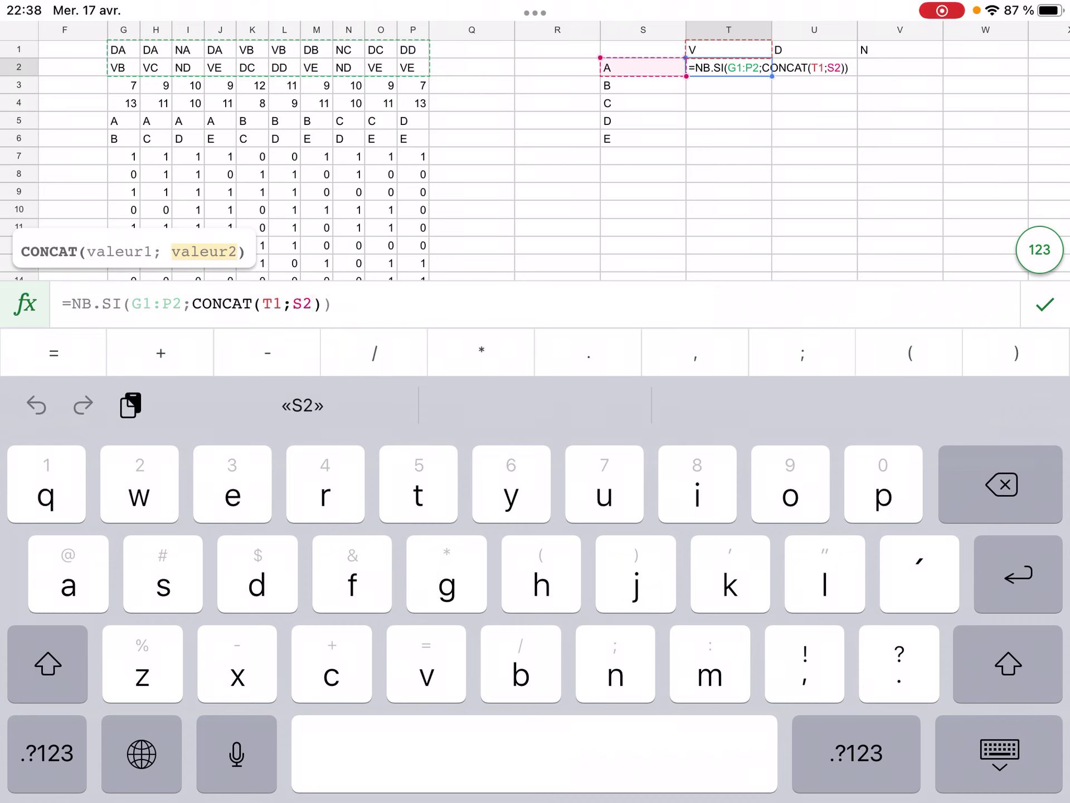
pyautogui.press('Return')
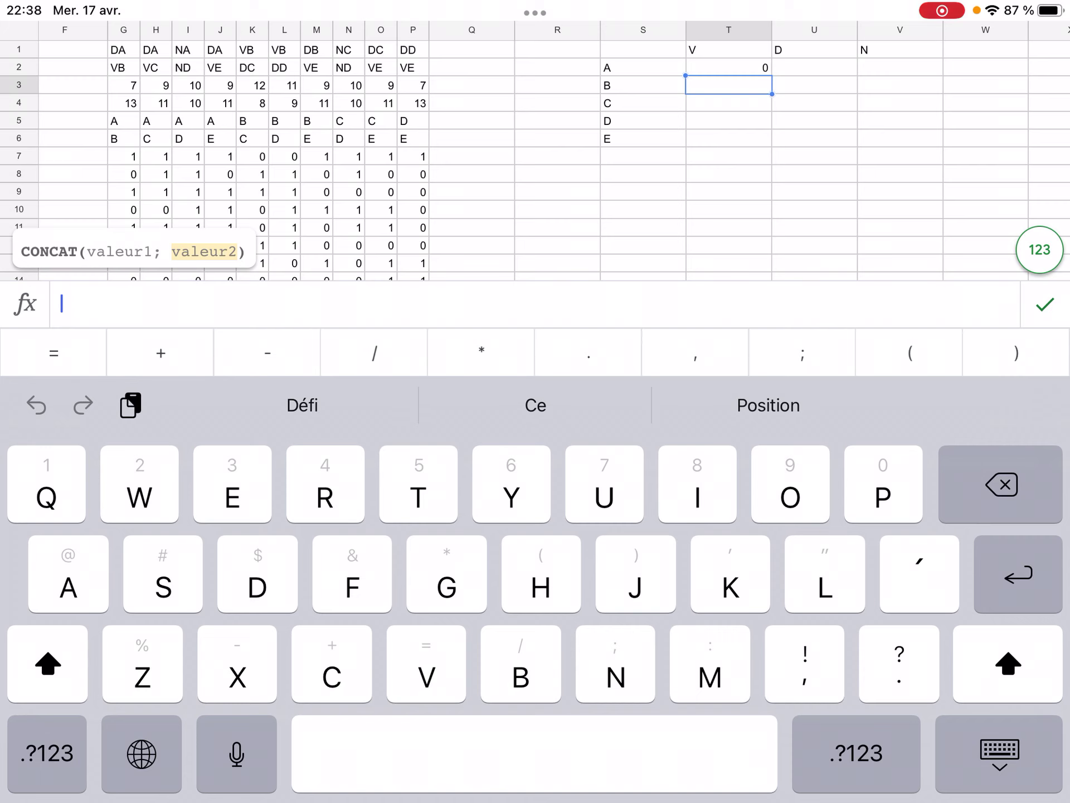
# In T2's formula, anchor the grid range as $G$1:$P$2.
pyautogui.click(729, 49)
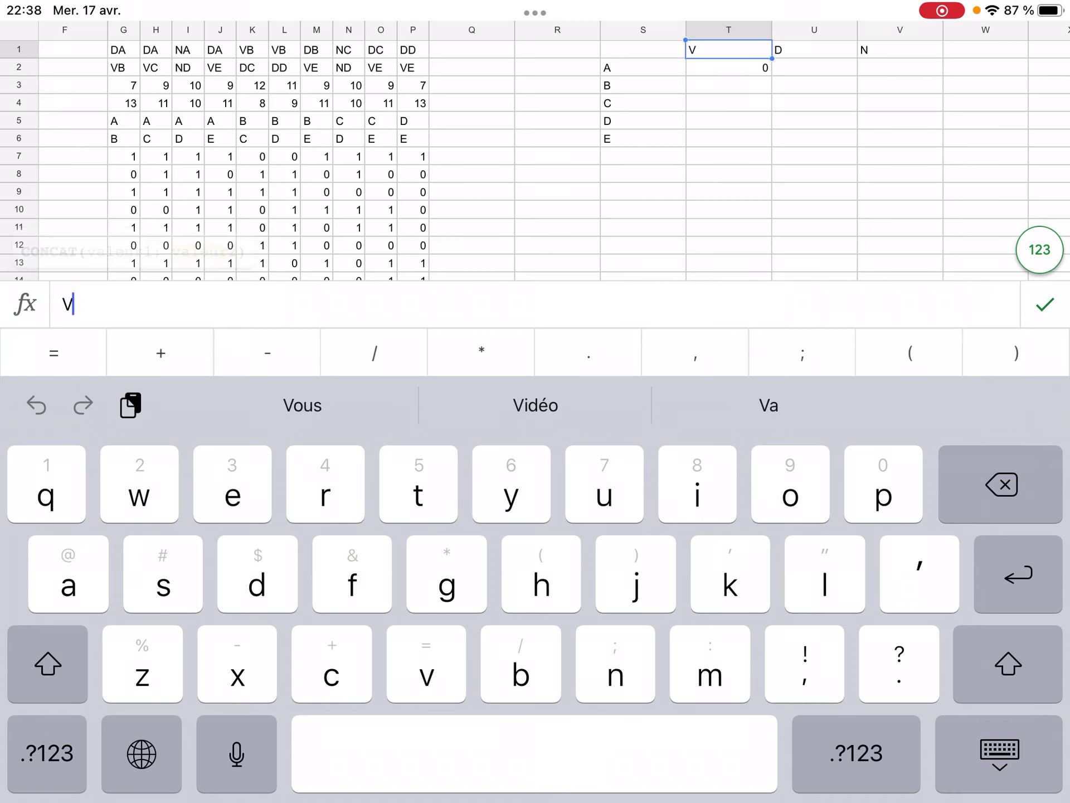
pyautogui.doubleClick(729, 67)
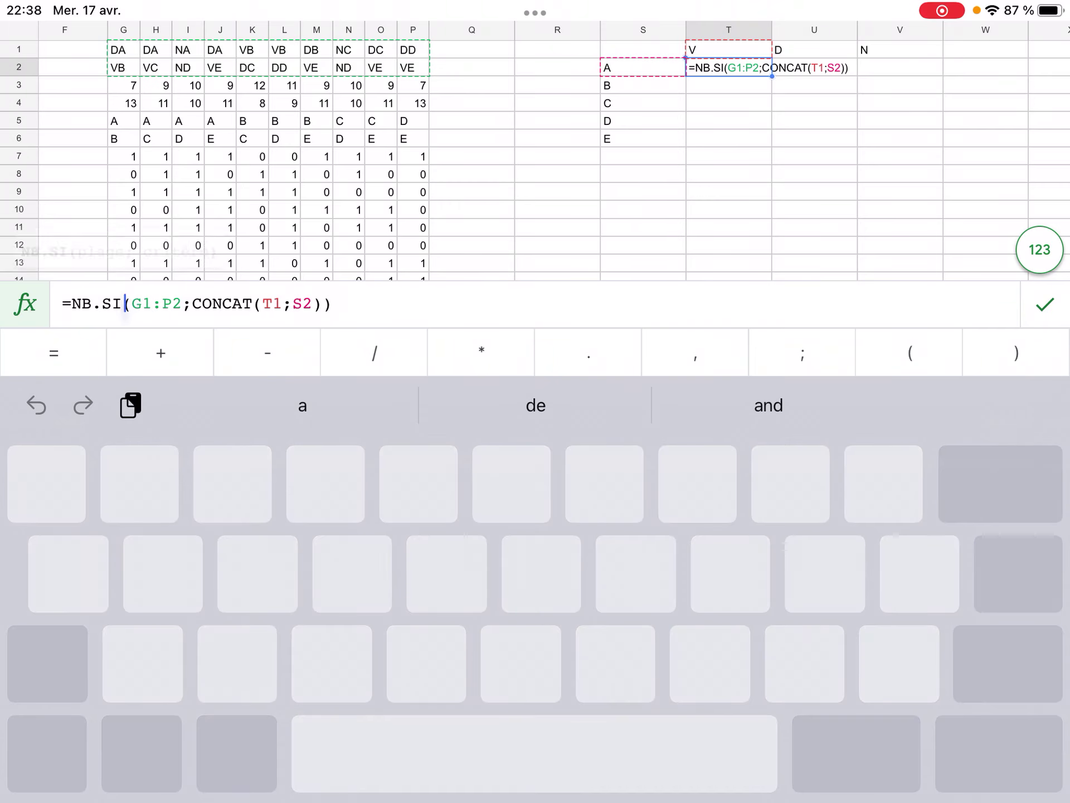
pyautogui.moveTo(534, 754); pyautogui.dragTo(330, 754)
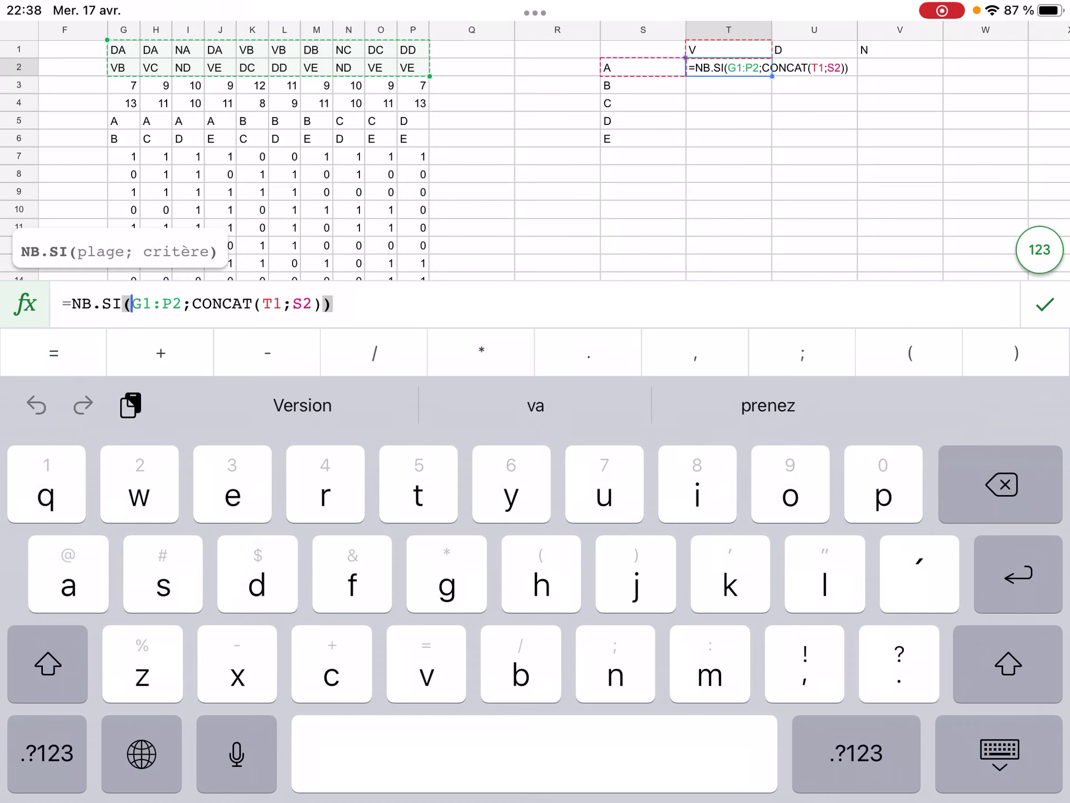
pyautogui.write('$')
pyautogui.moveTo(390, 753); pyautogui.dragTo(407, 754)
pyautogui.write('$')
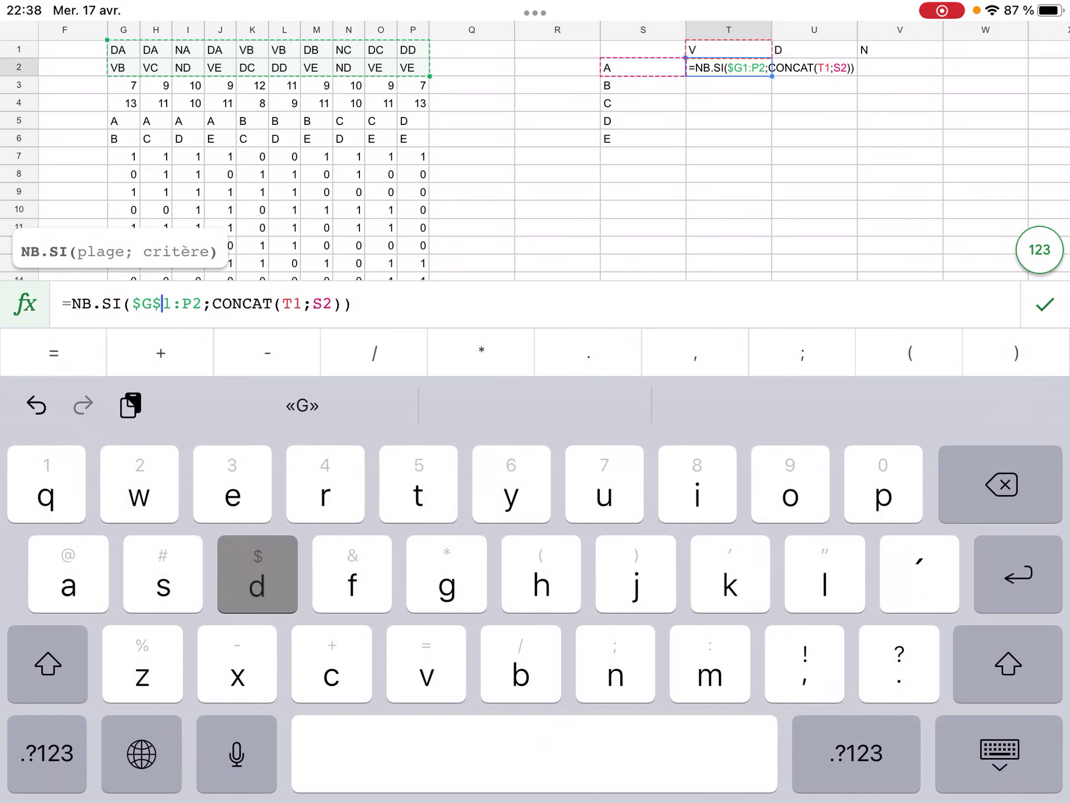
pyautogui.moveTo(534, 753); pyautogui.dragTo(545, 754)
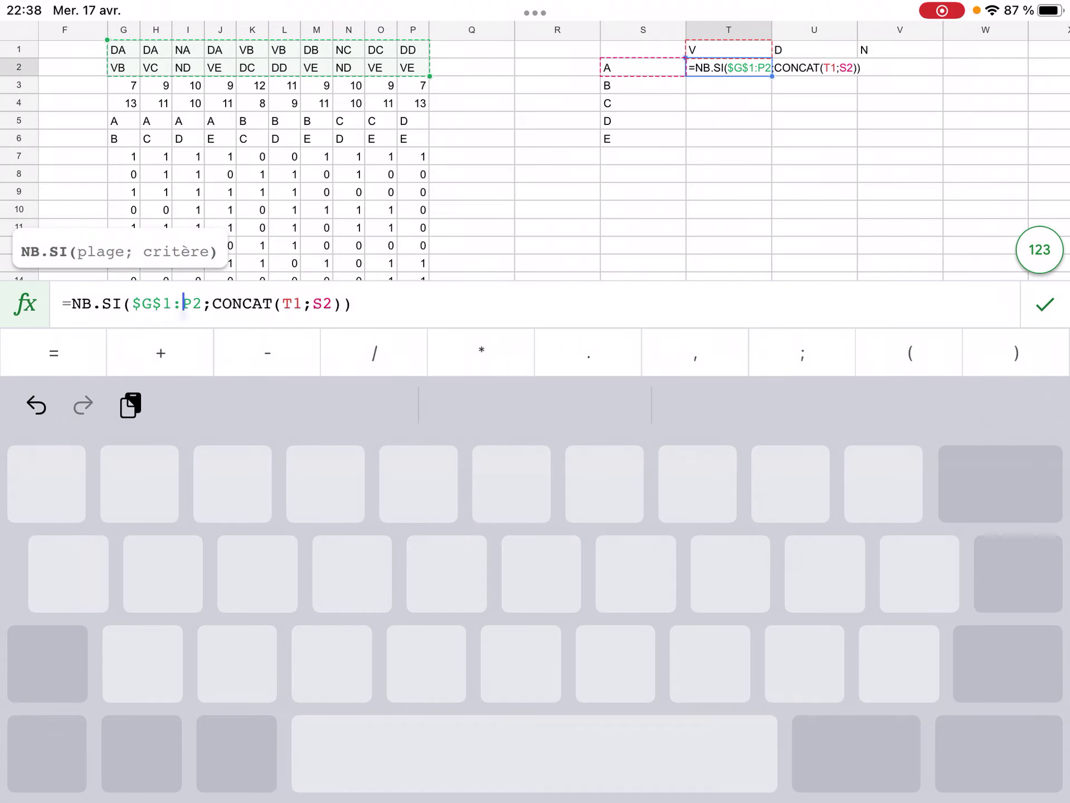
pyautogui.write('$')
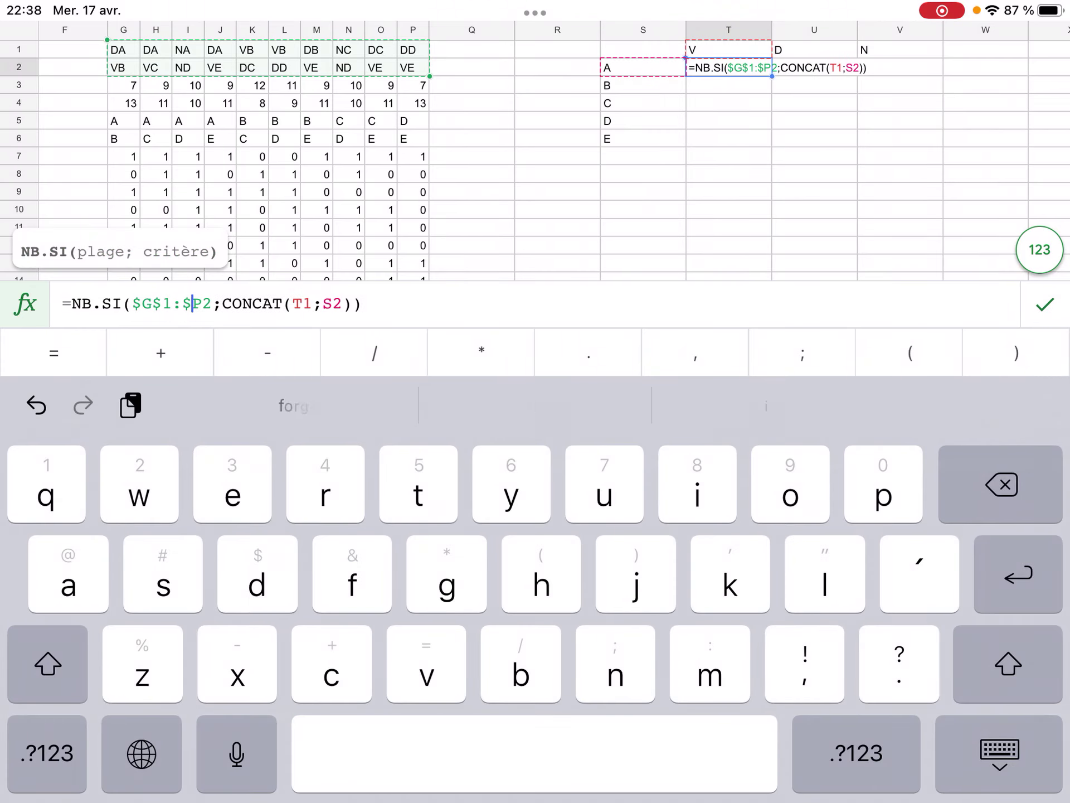
pyautogui.moveTo(534, 753); pyautogui.dragTo(542, 754)
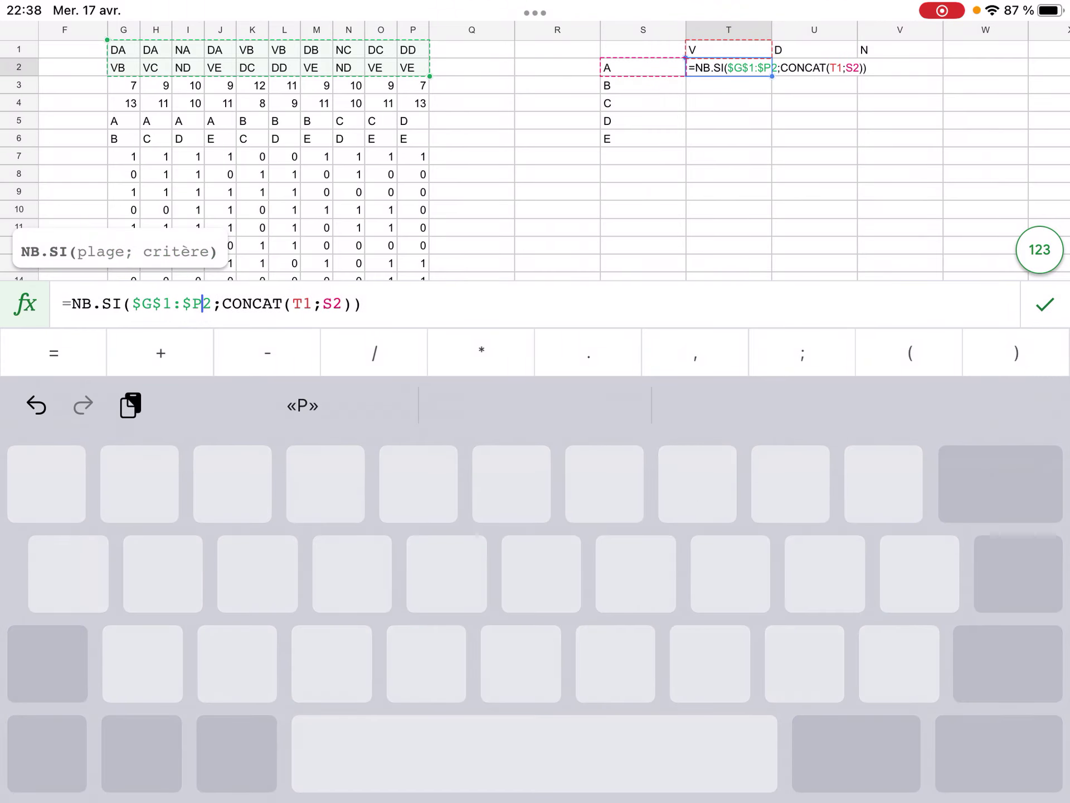
pyautogui.write('$')
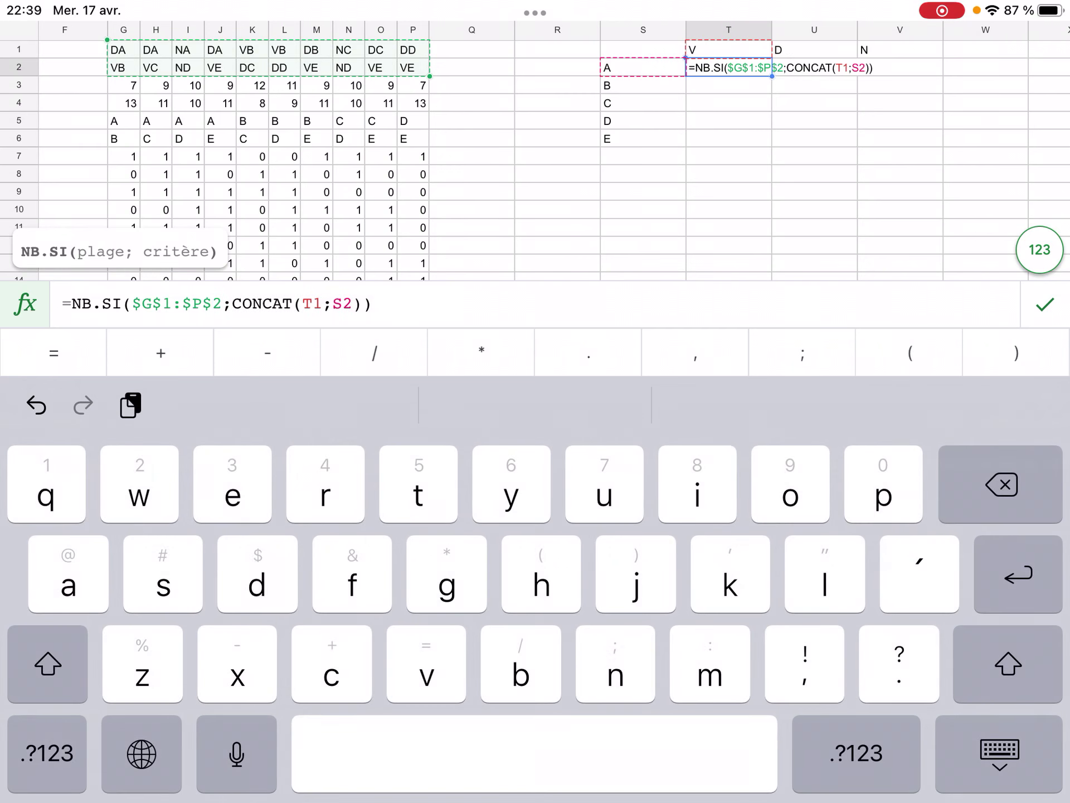
# Lock the references to T$1 and $S2, and commit =NB.SI($G$1:$P$2;CONCAT(T$1;$S2)).
pyautogui.moveTo(534, 754); pyautogui.dragTo(591, 754)
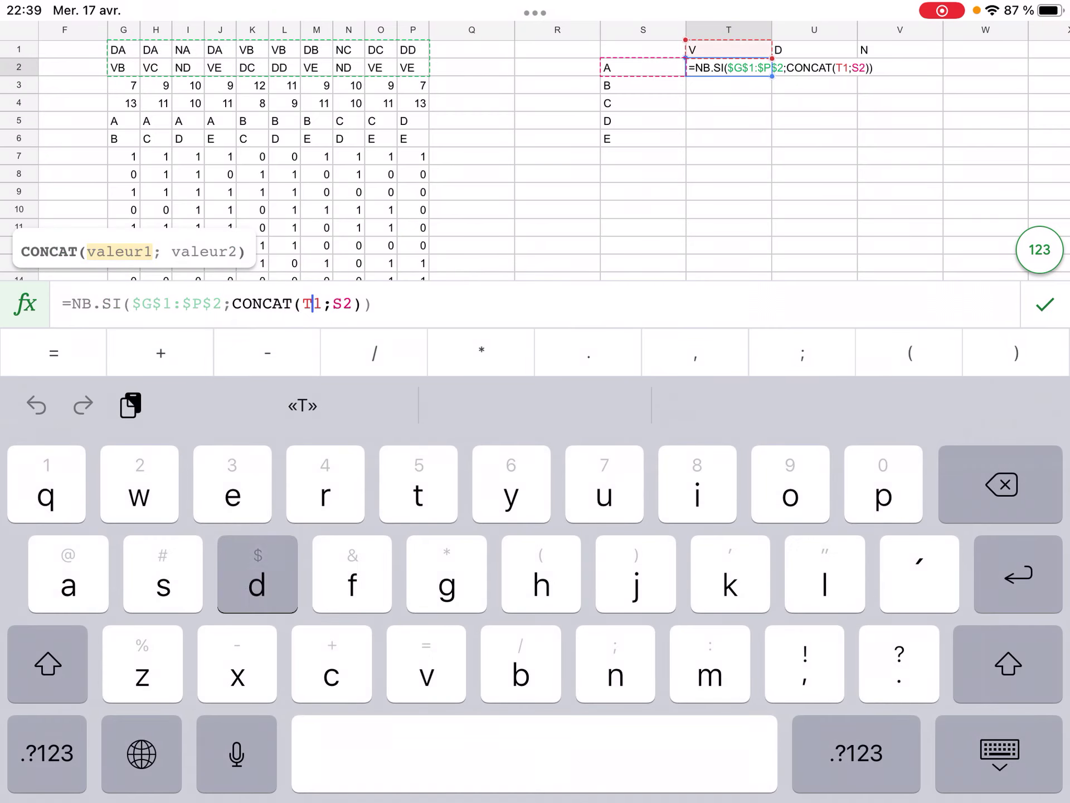
pyautogui.moveTo(257, 575); pyautogui.dragTo(257, 594)
pyautogui.moveTo(257, 594); pyautogui.dragTo(257, 596)
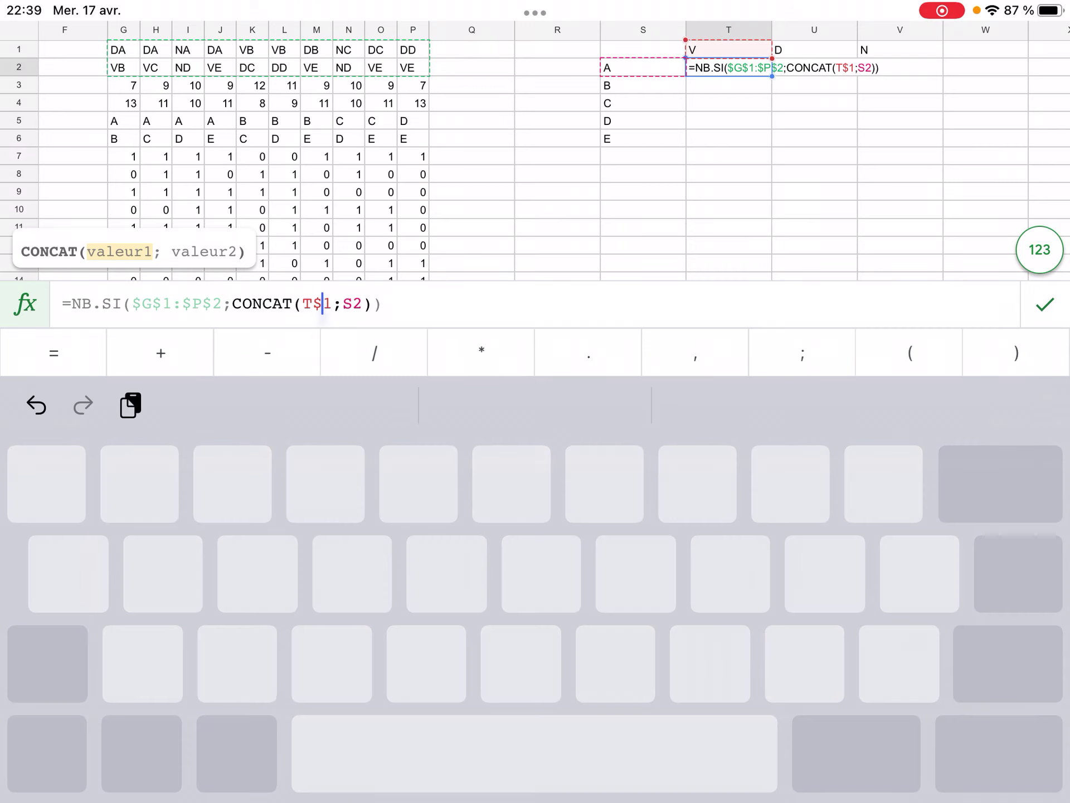
pyautogui.moveTo(534, 753); pyautogui.dragTo(563, 753)
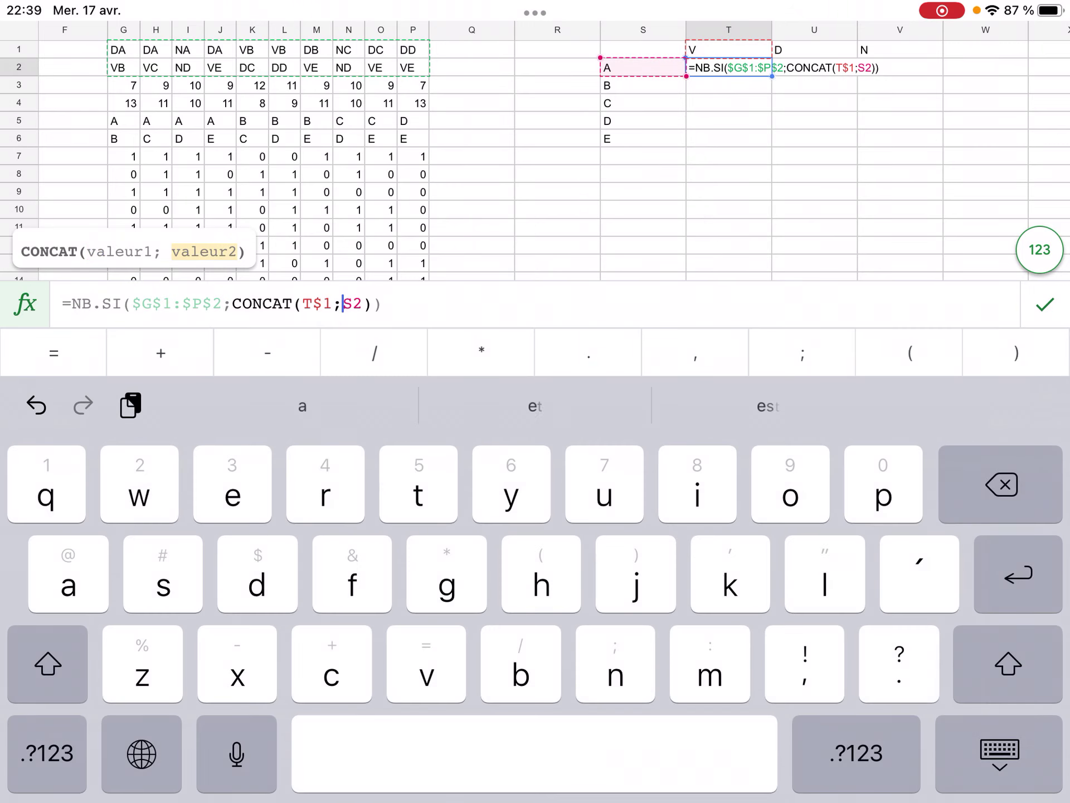
pyautogui.write('$')
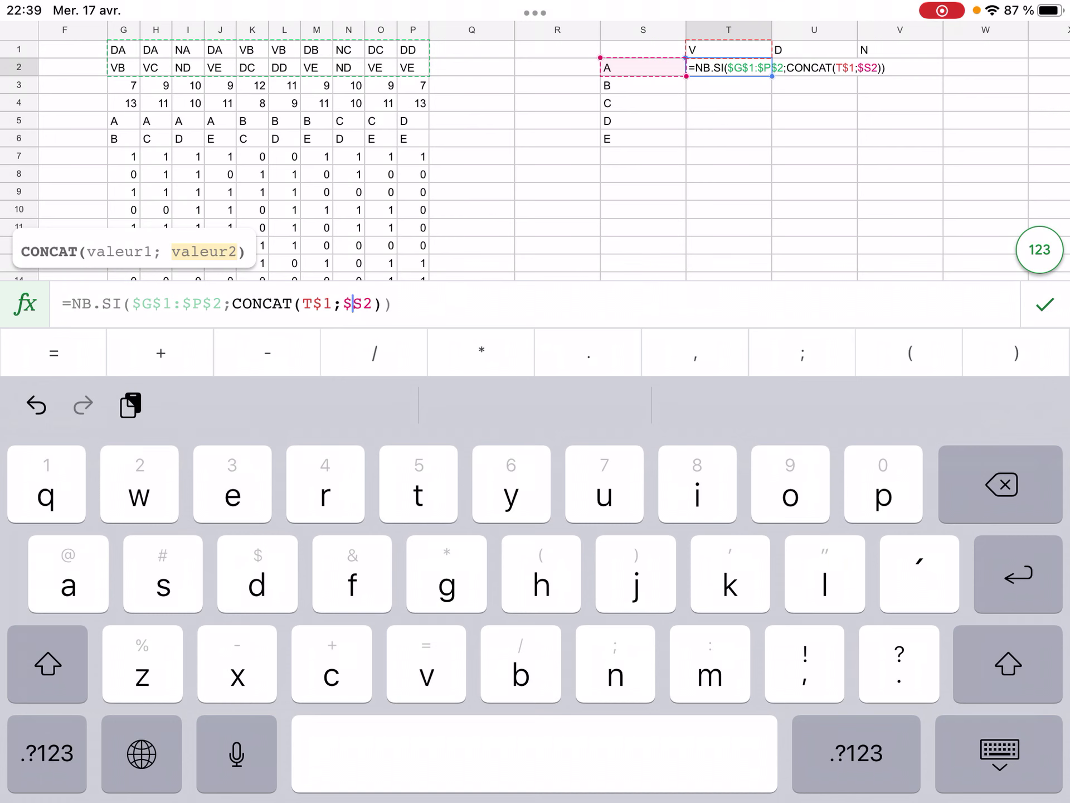
pyautogui.press('Return')
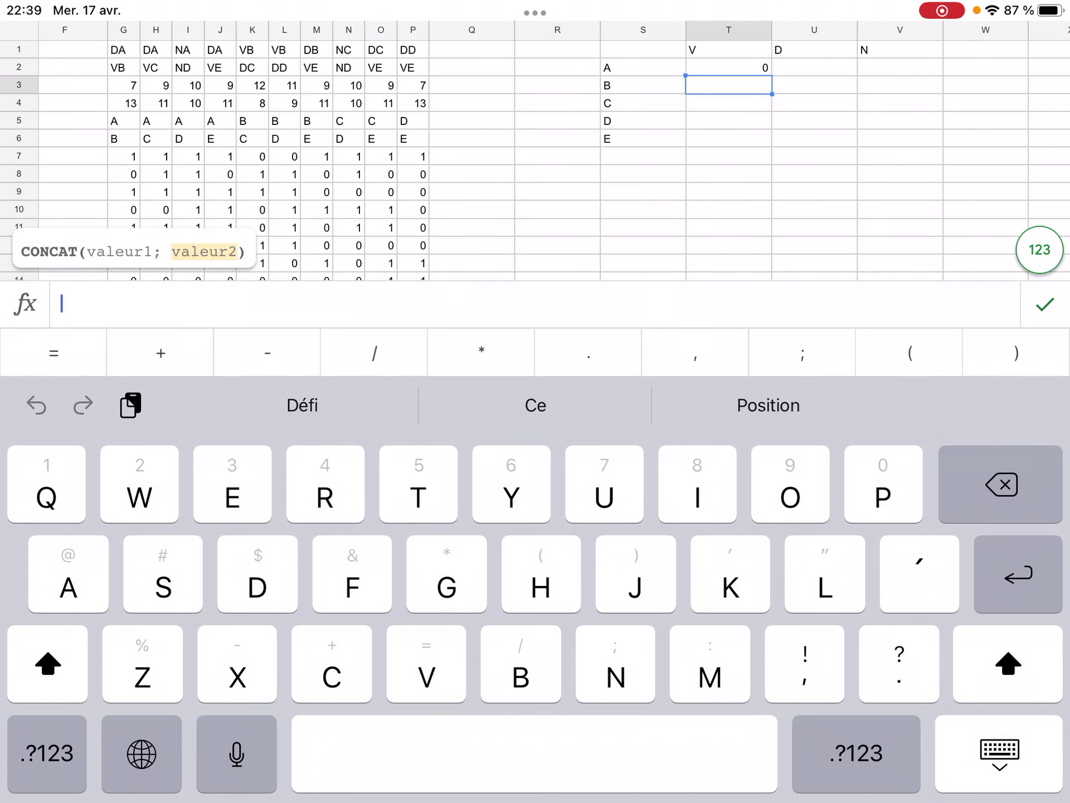
pyautogui.click(1000, 753)
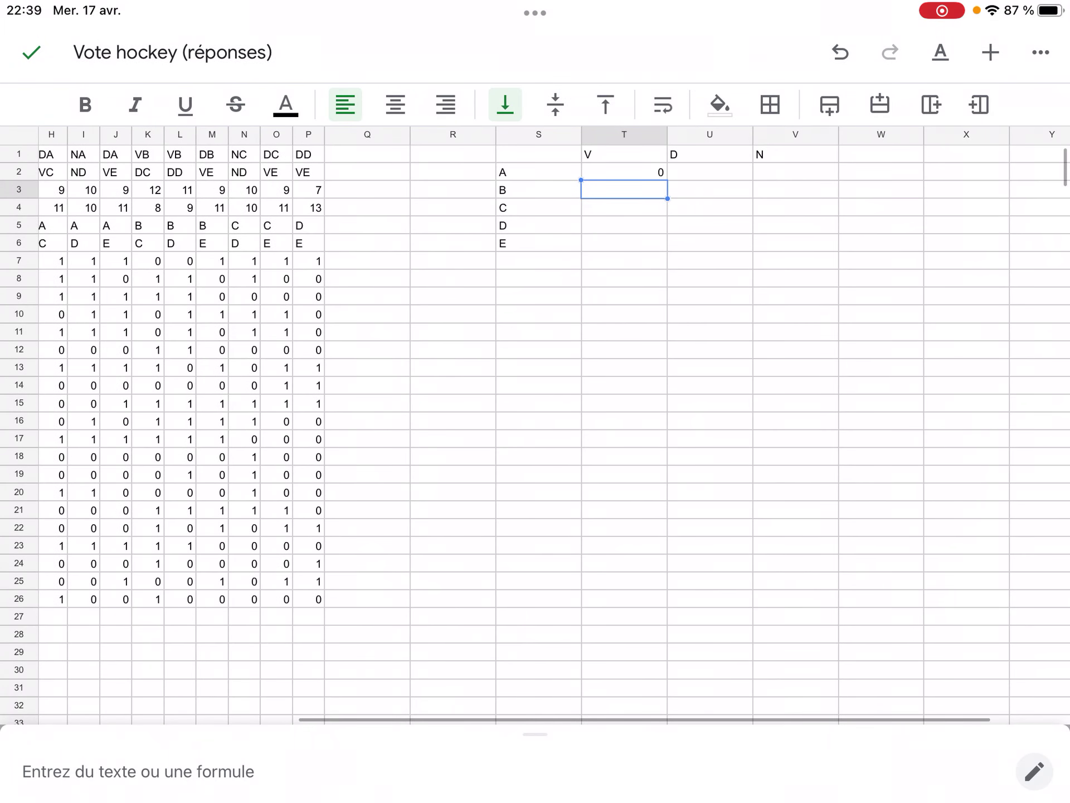
# Autofill T2's formula across T2:V6 so every team shows V/D/N counts (A 0/3/1, E 4/0/0).
pyautogui.click(624, 172)
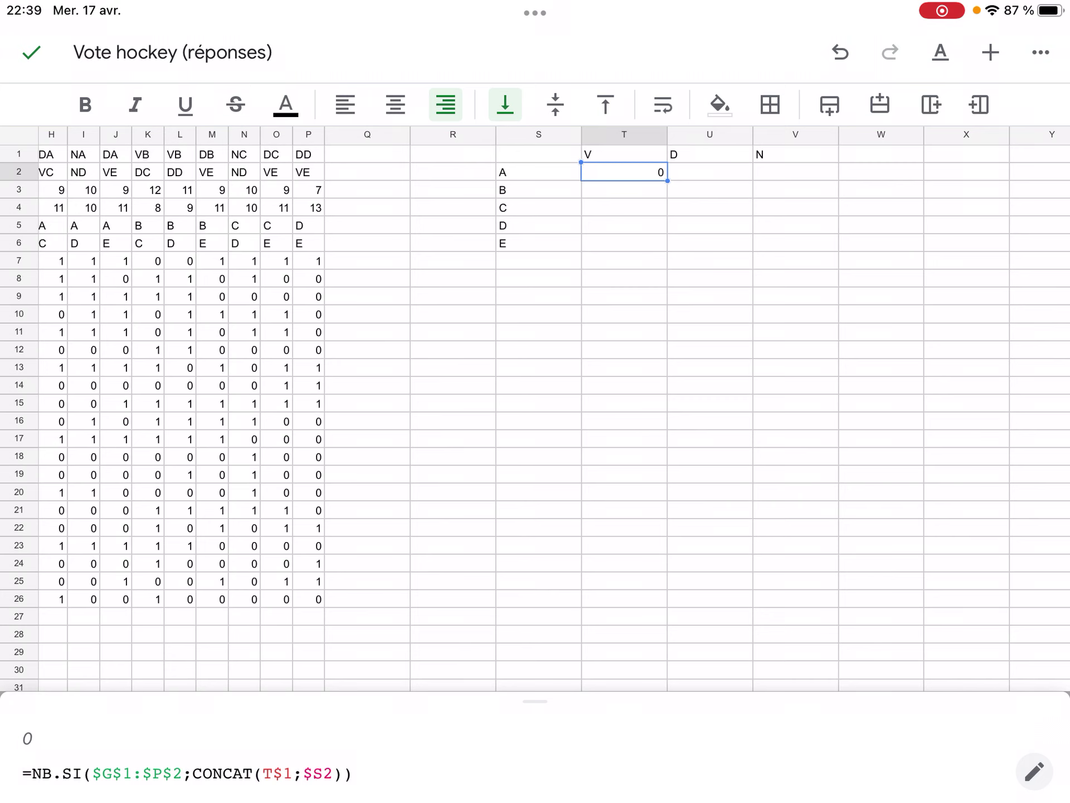
pyautogui.moveTo(667, 181)
pyautogui.mouseDown()
pyautogui.moveTo(753, 233)
pyautogui.moveTo(839, 251)
pyautogui.mouseUp()
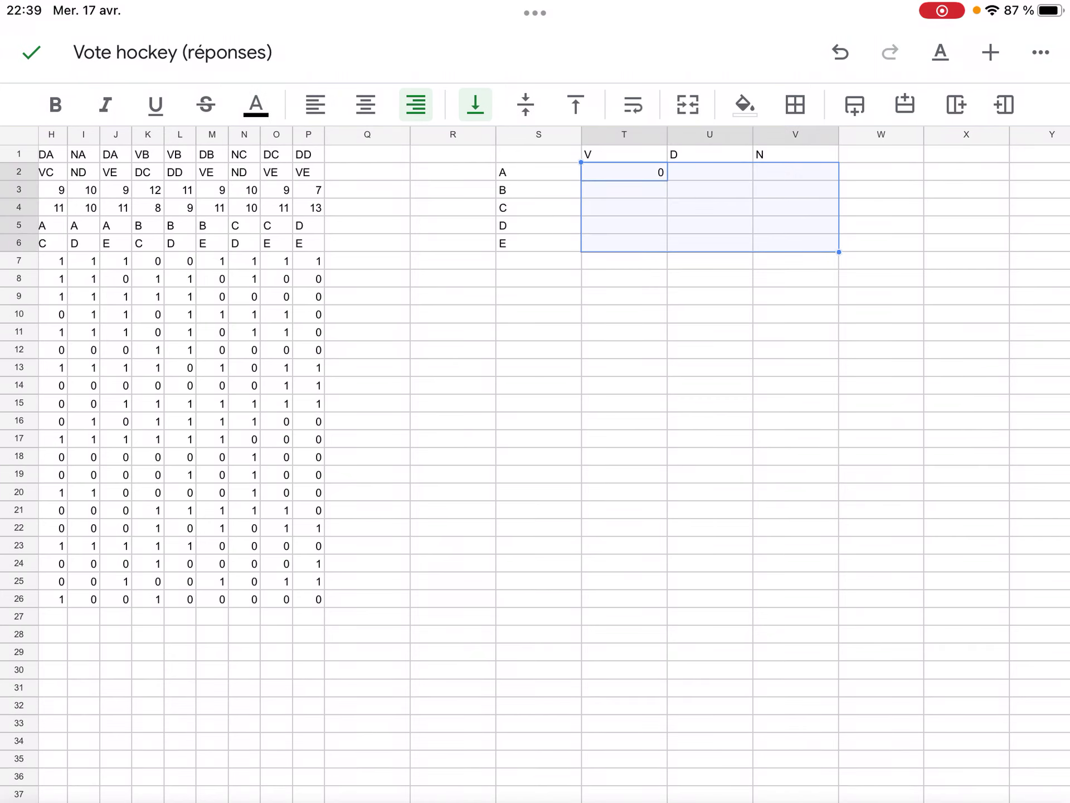
pyautogui.click(710, 208)
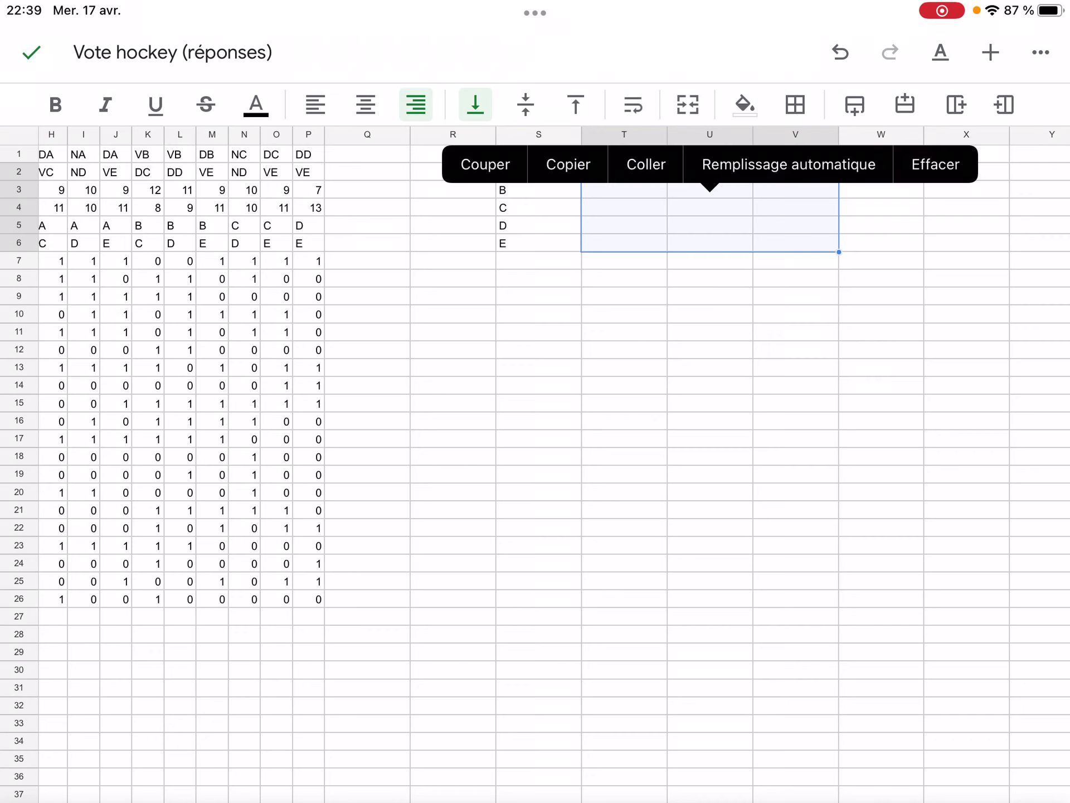
pyautogui.click(789, 164)
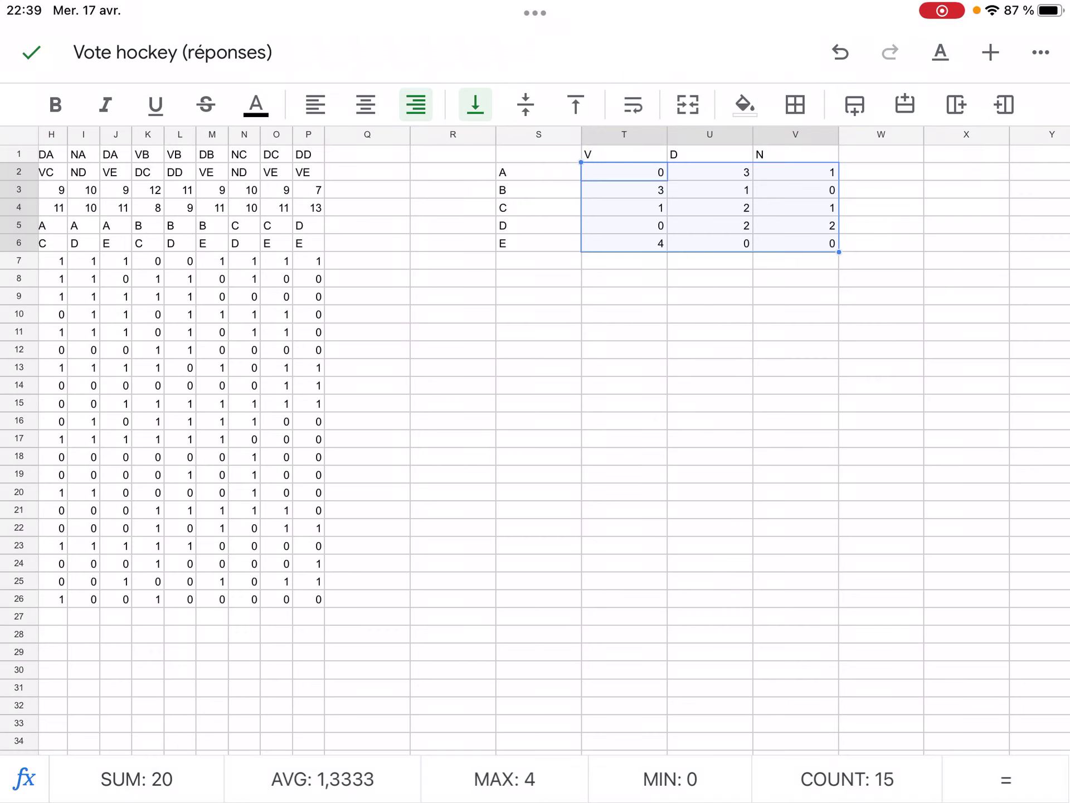
pyautogui.scroll(-2, 535, 440)
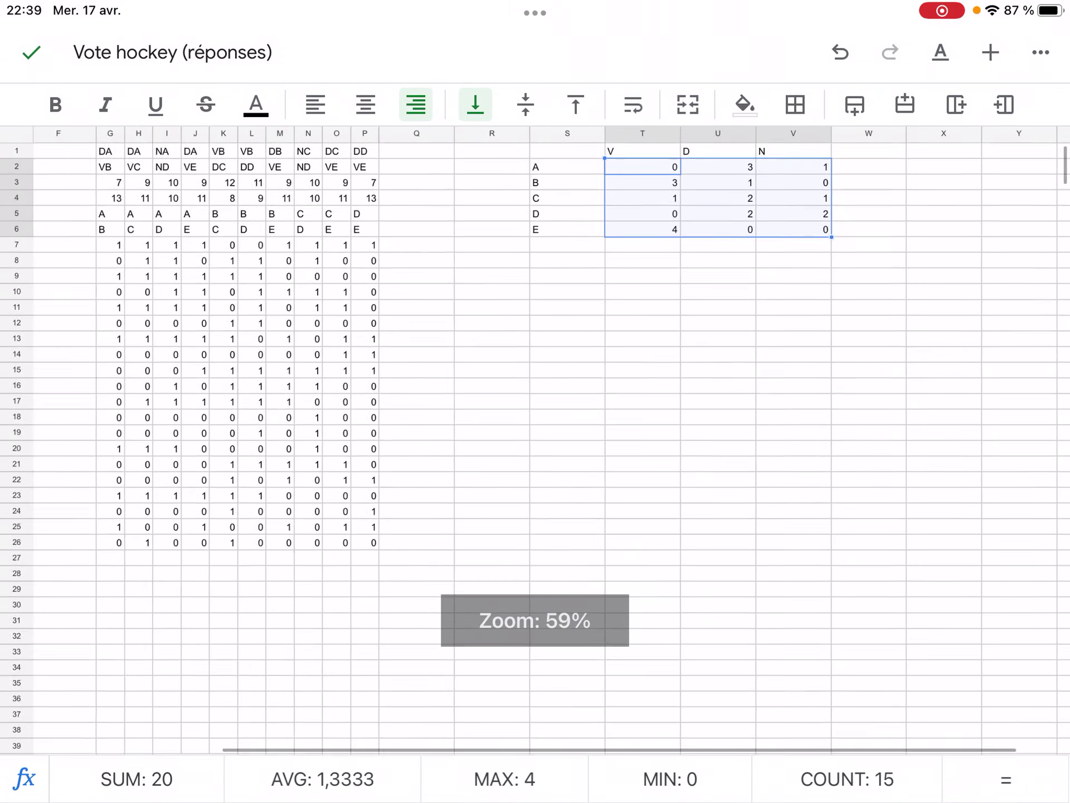
pyautogui.hscroll(-5, 552, 441)
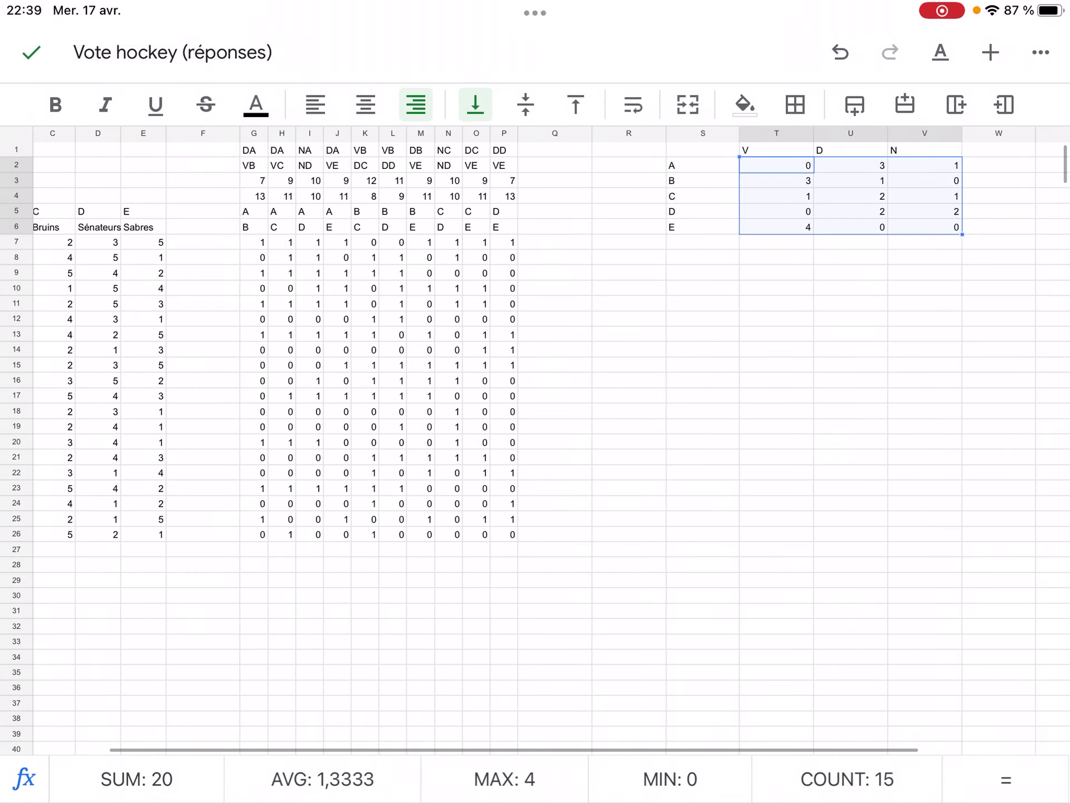
pyautogui.hscroll(2, 535, 441)
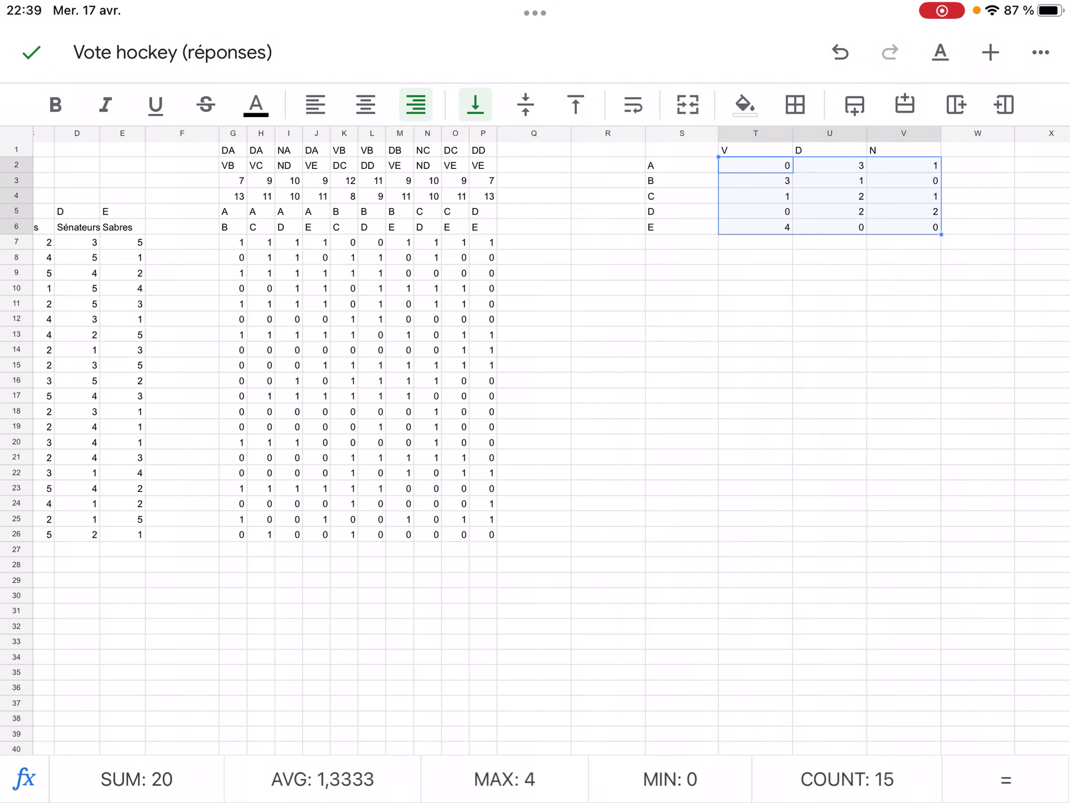
pyautogui.hscroll(-3, 551, 440)
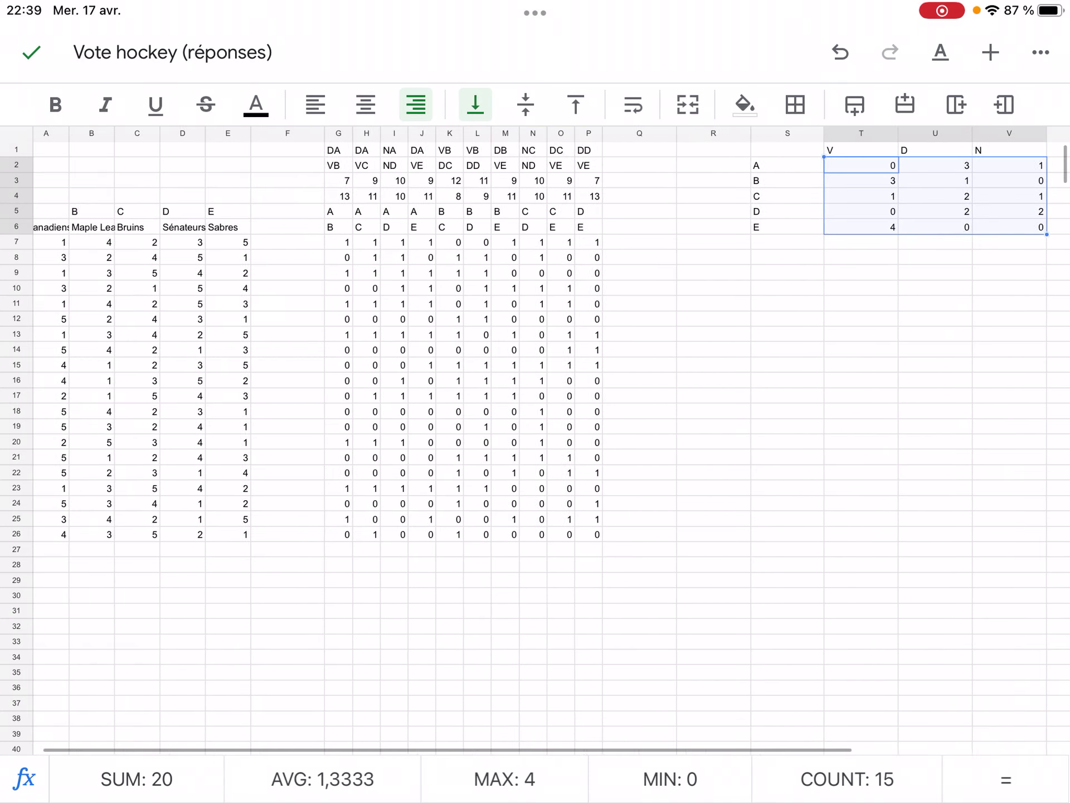
pyautogui.hscroll(-1, 552, 440)
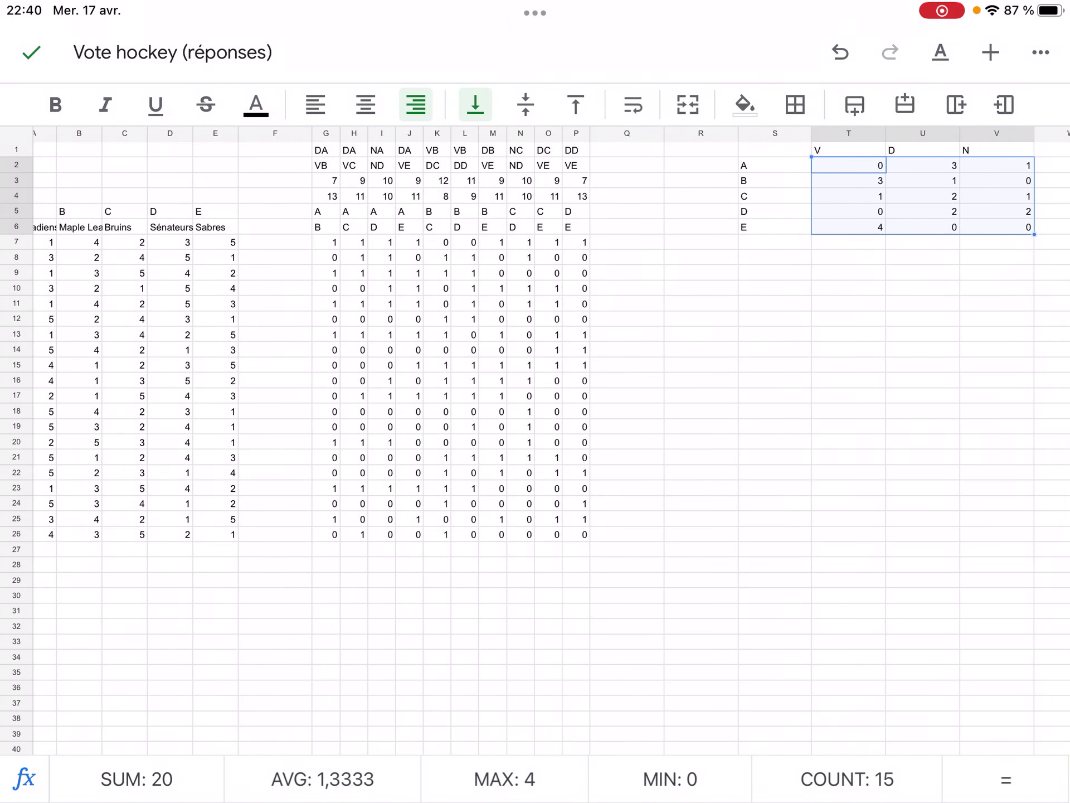
# Rename the Feuille 2 tab to 'Condorcet - Question 2'.
pyautogui.click(31, 52)
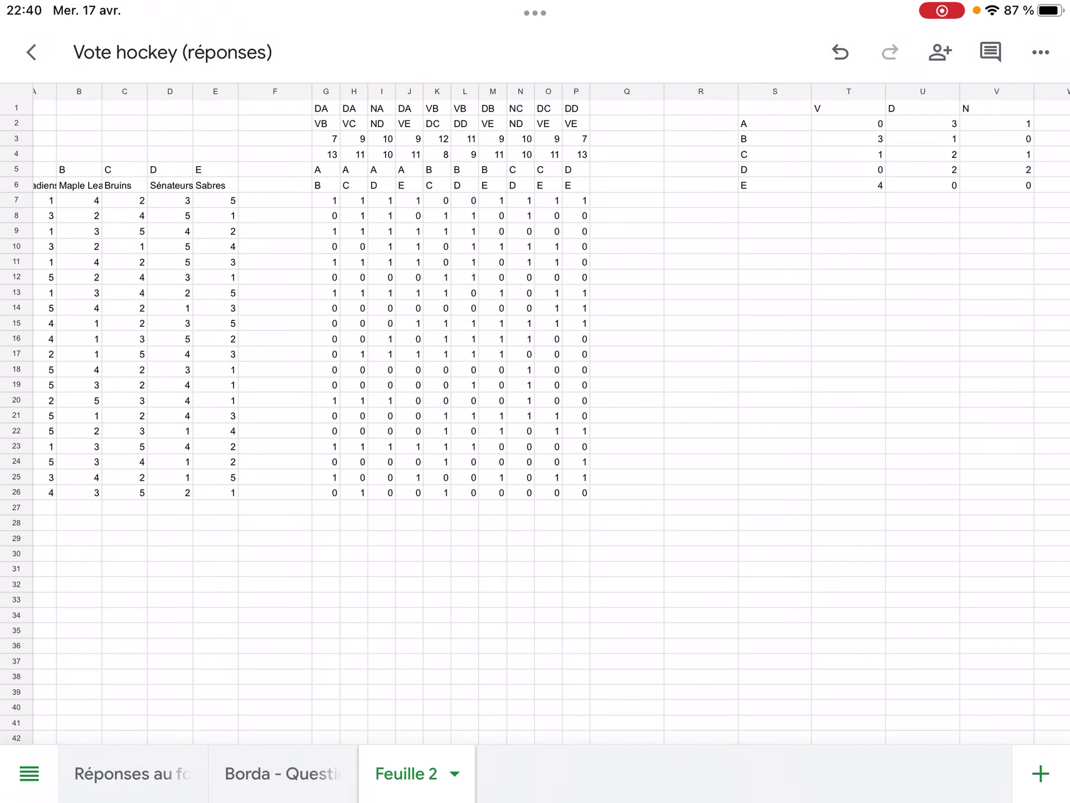
pyautogui.click(455, 774)
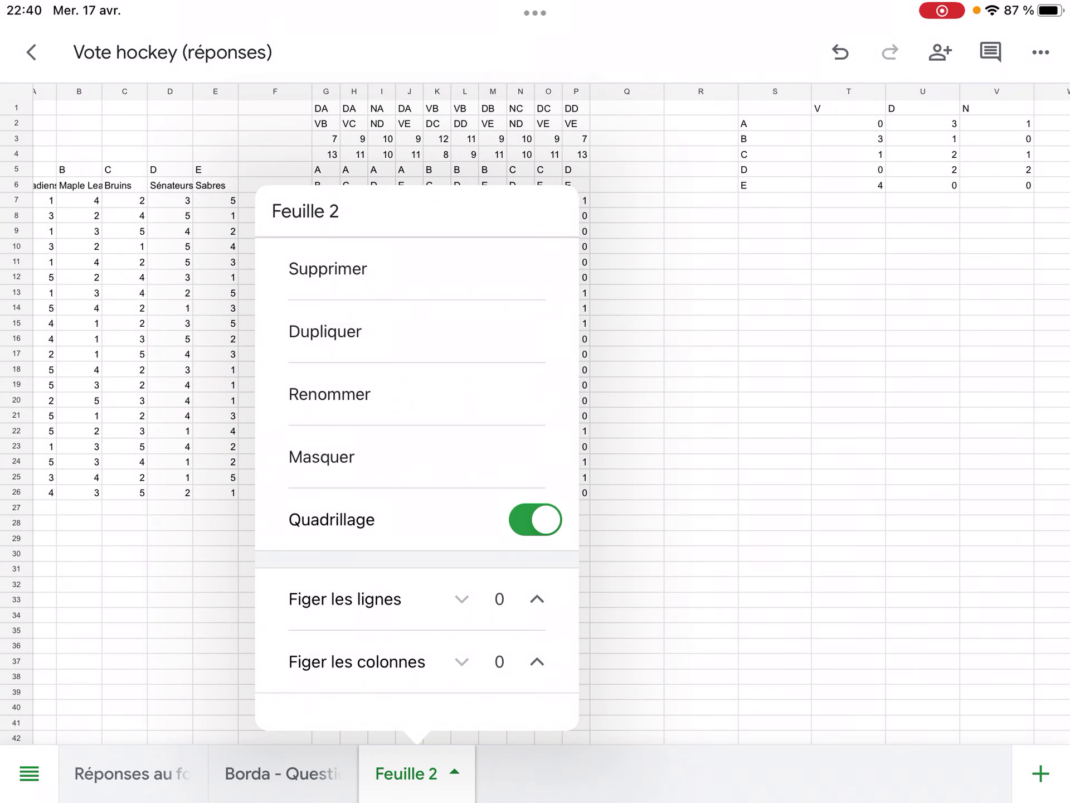
pyautogui.click(329, 394)
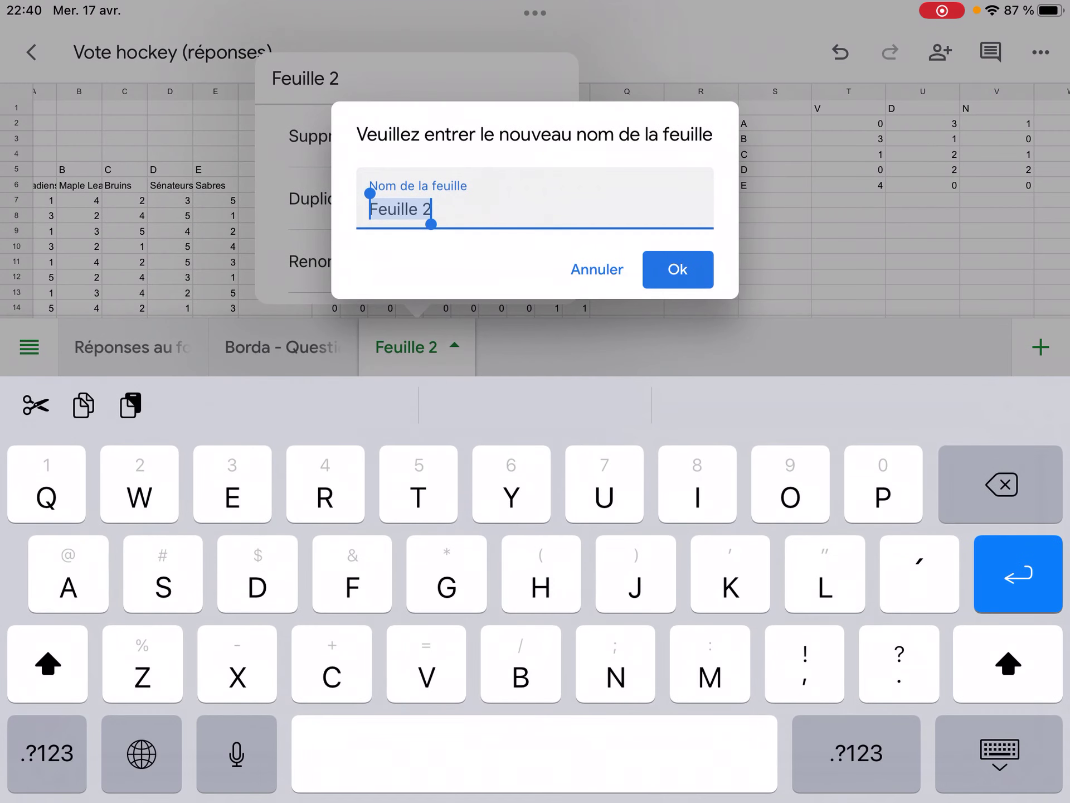
pyautogui.write('Condorcet')
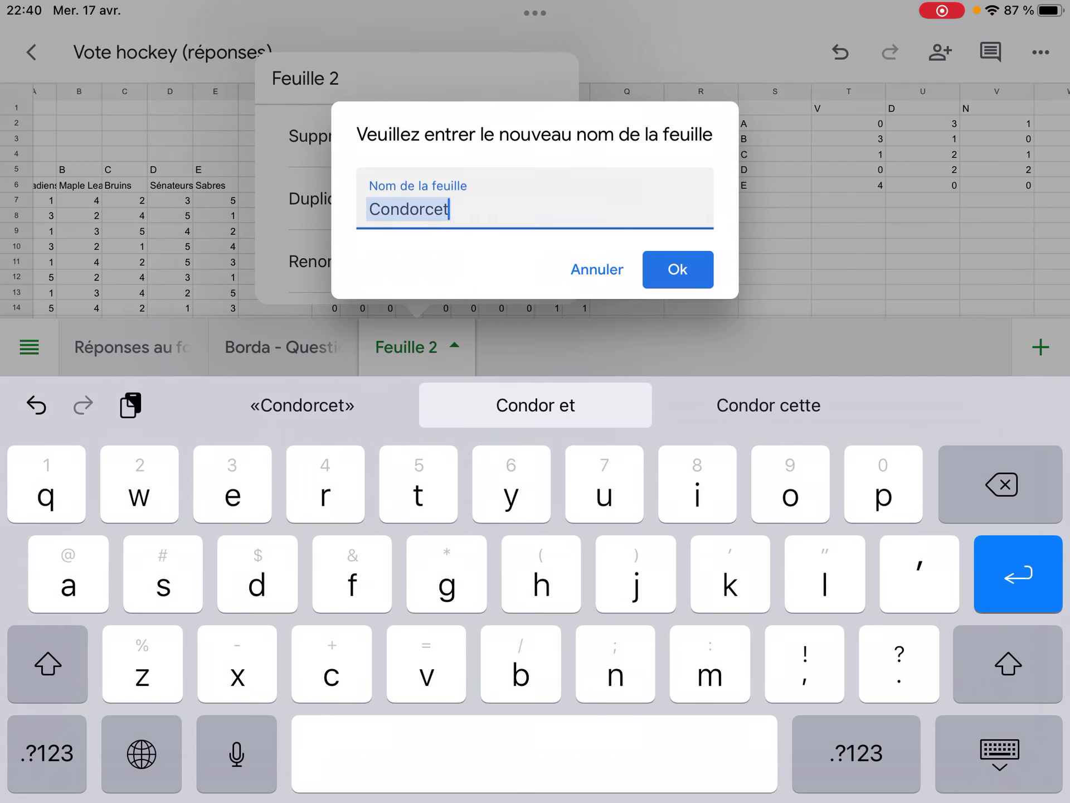
pyautogui.press('BackSpace')
pyautogui.press('BackSpace')
pyautogui.press('BackSpace')
pyautogui.write('cet')
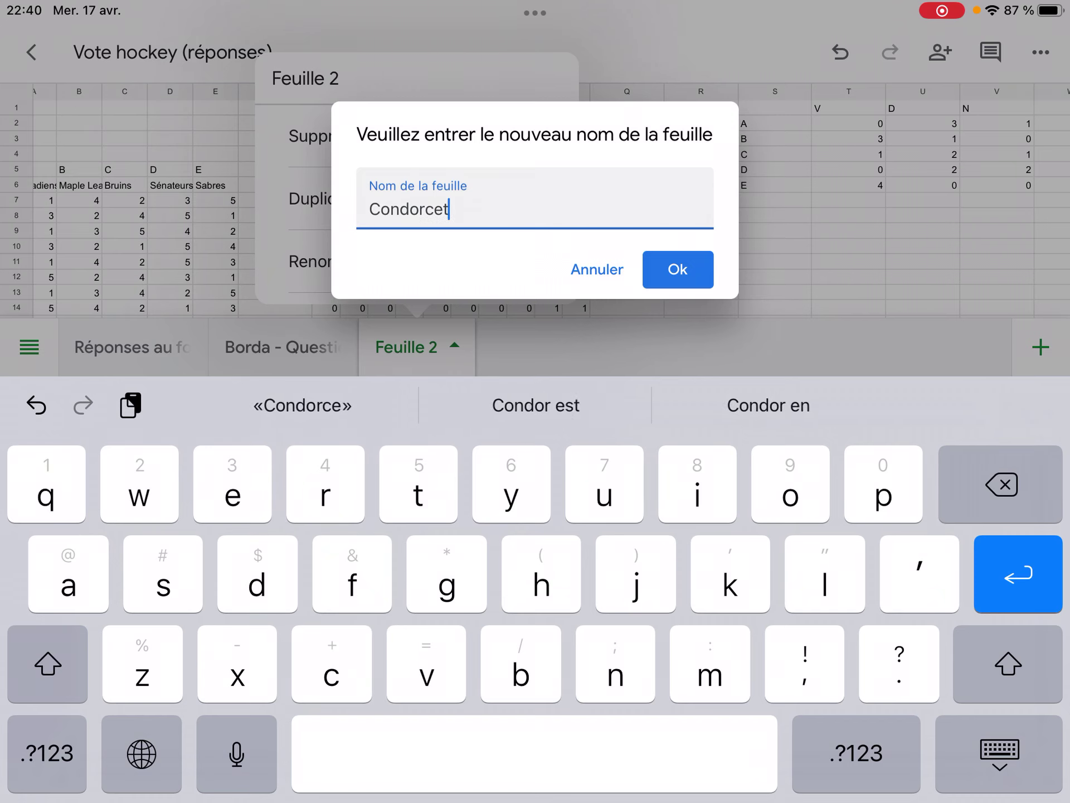
pyautogui.write(' -')
pyautogui.press('BackSpace')
pyautogui.write('-')
pyautogui.press('shift')
pyautogui.write('Question ')
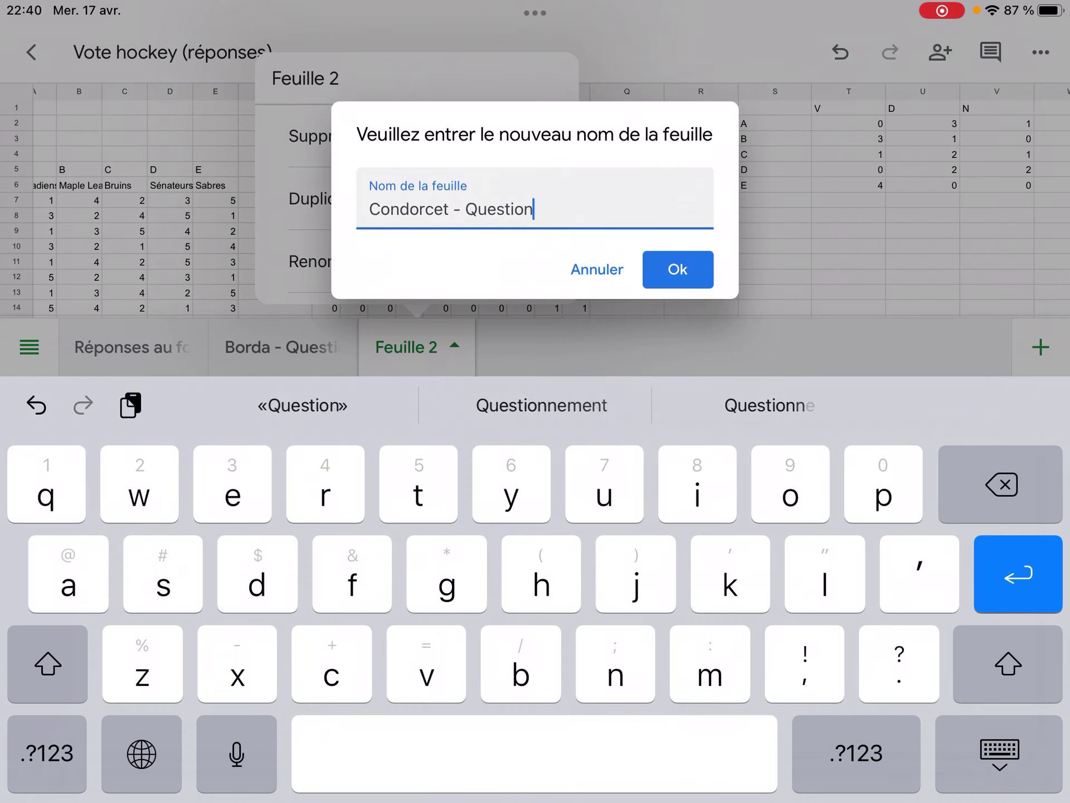
pyautogui.write('2')
pyautogui.press('Return')
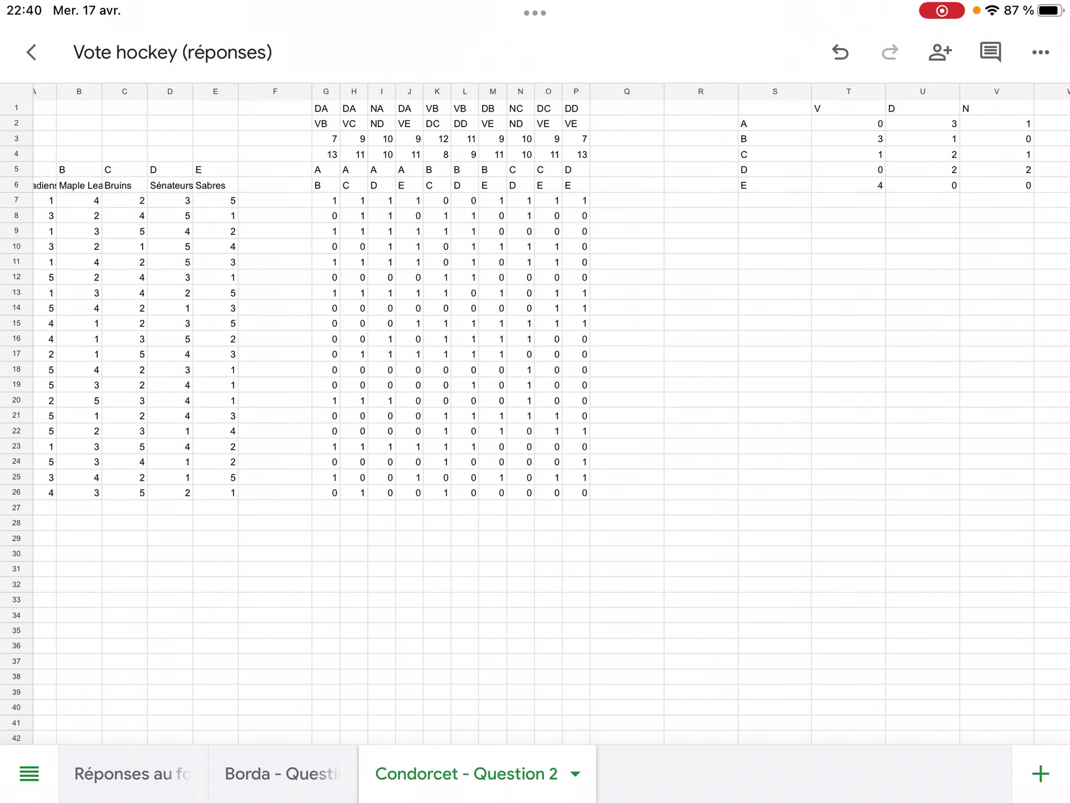
pyautogui.hscroll(1, 551, 414)
pyautogui.scroll(-3, 535, 412)
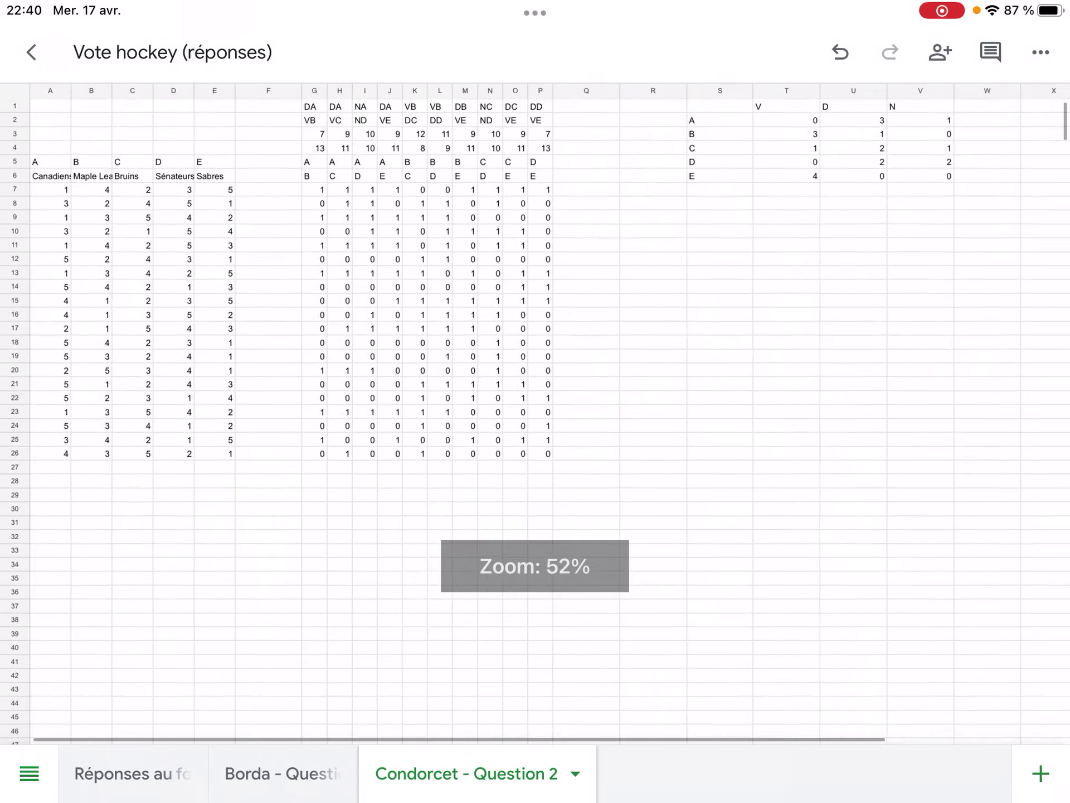
pyautogui.scroll(-1, 535, 413)
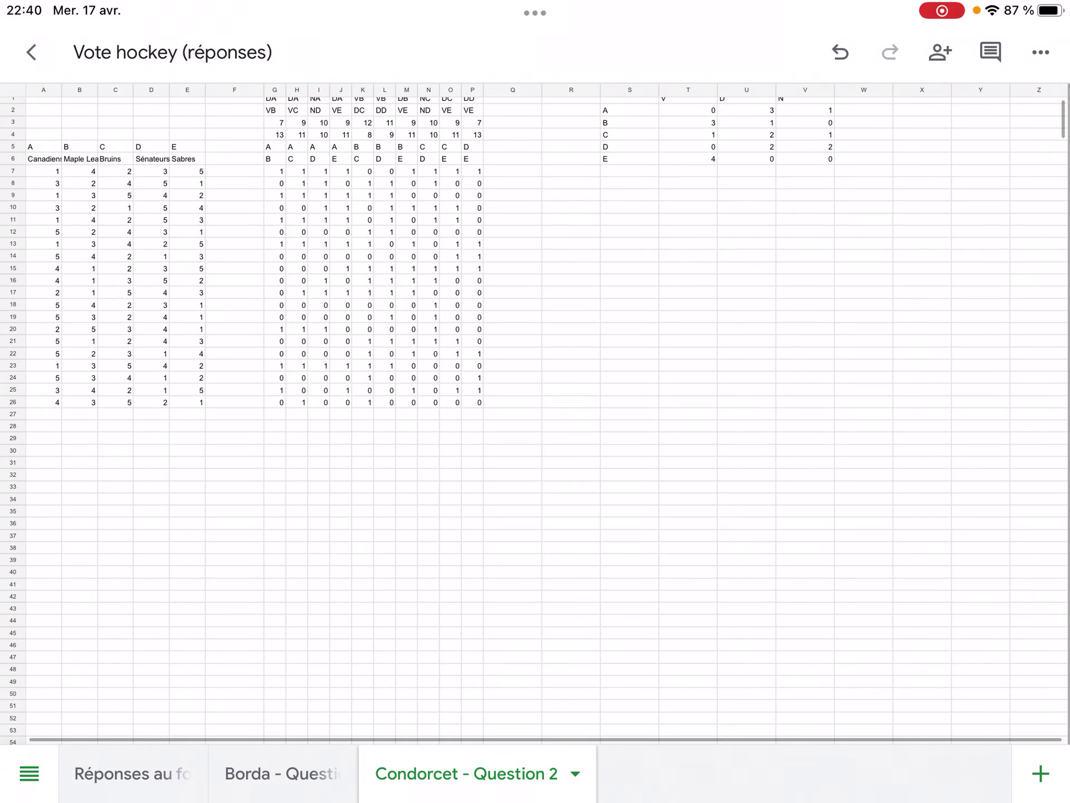
pyautogui.scroll(1, 535, 412)
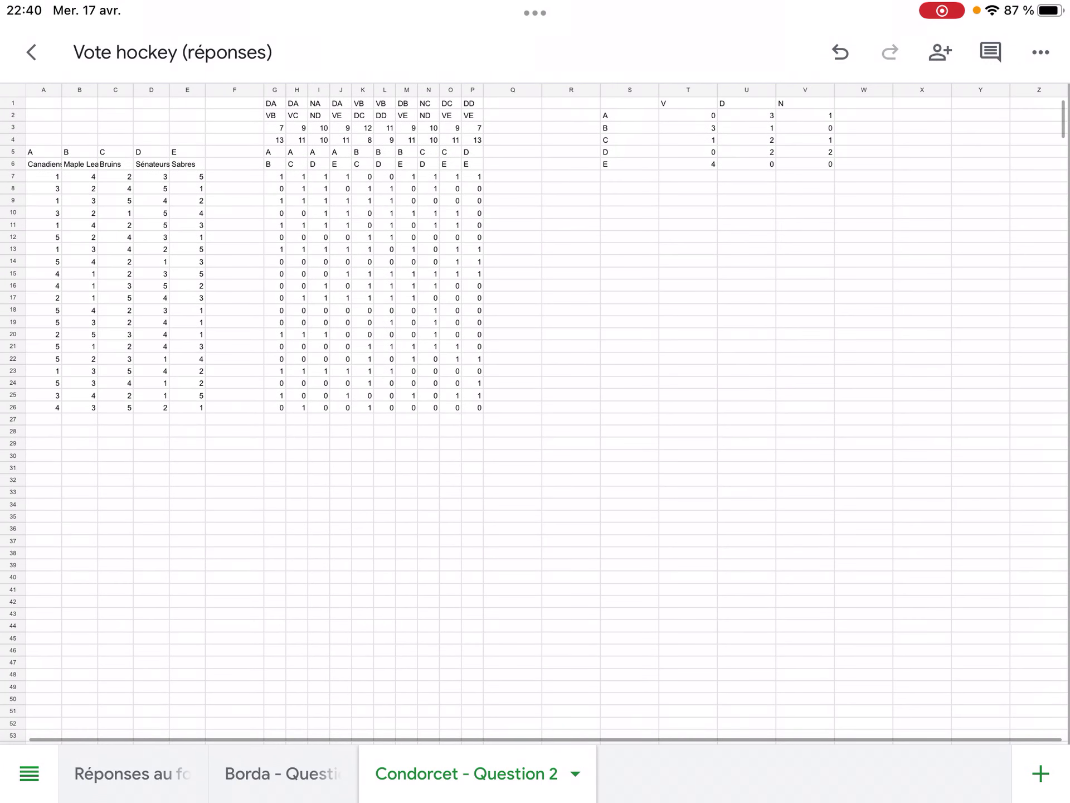